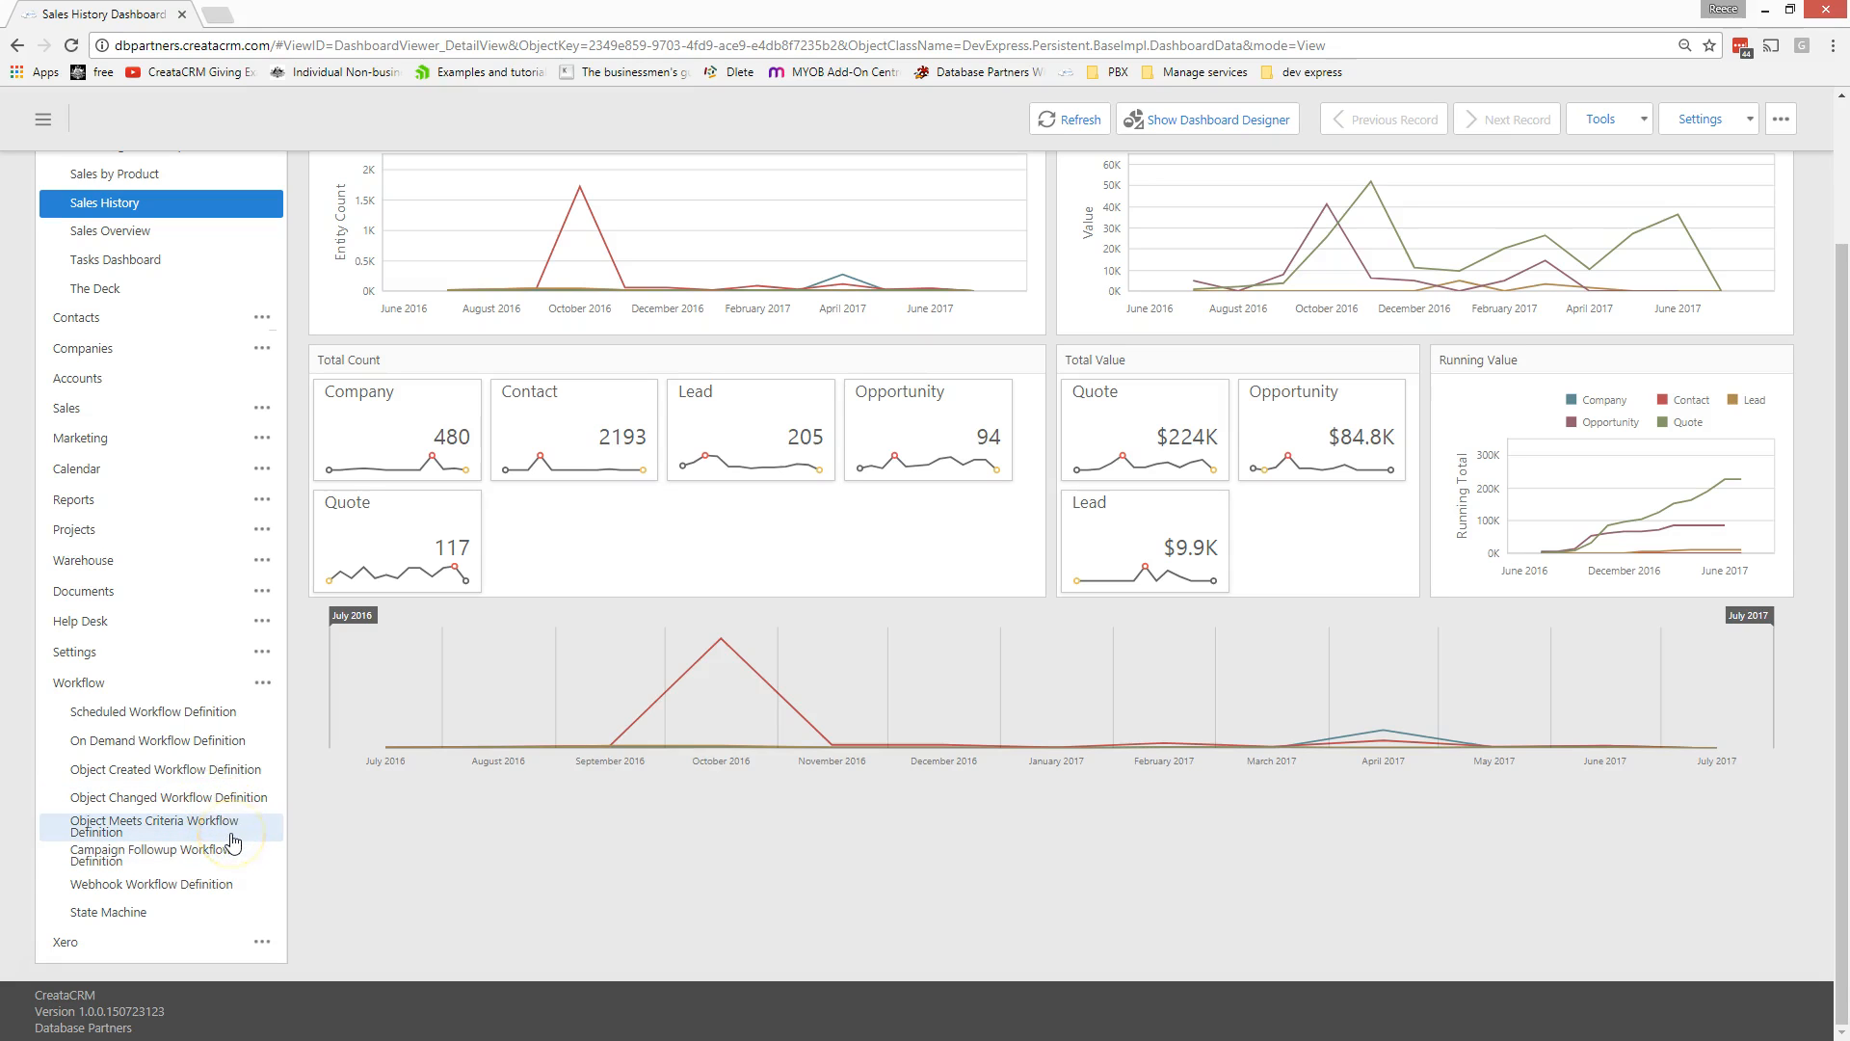
# - Open the Webhook Workflow Definition list from the sidebar's Workflow section
pyautogui.click(220, 886)
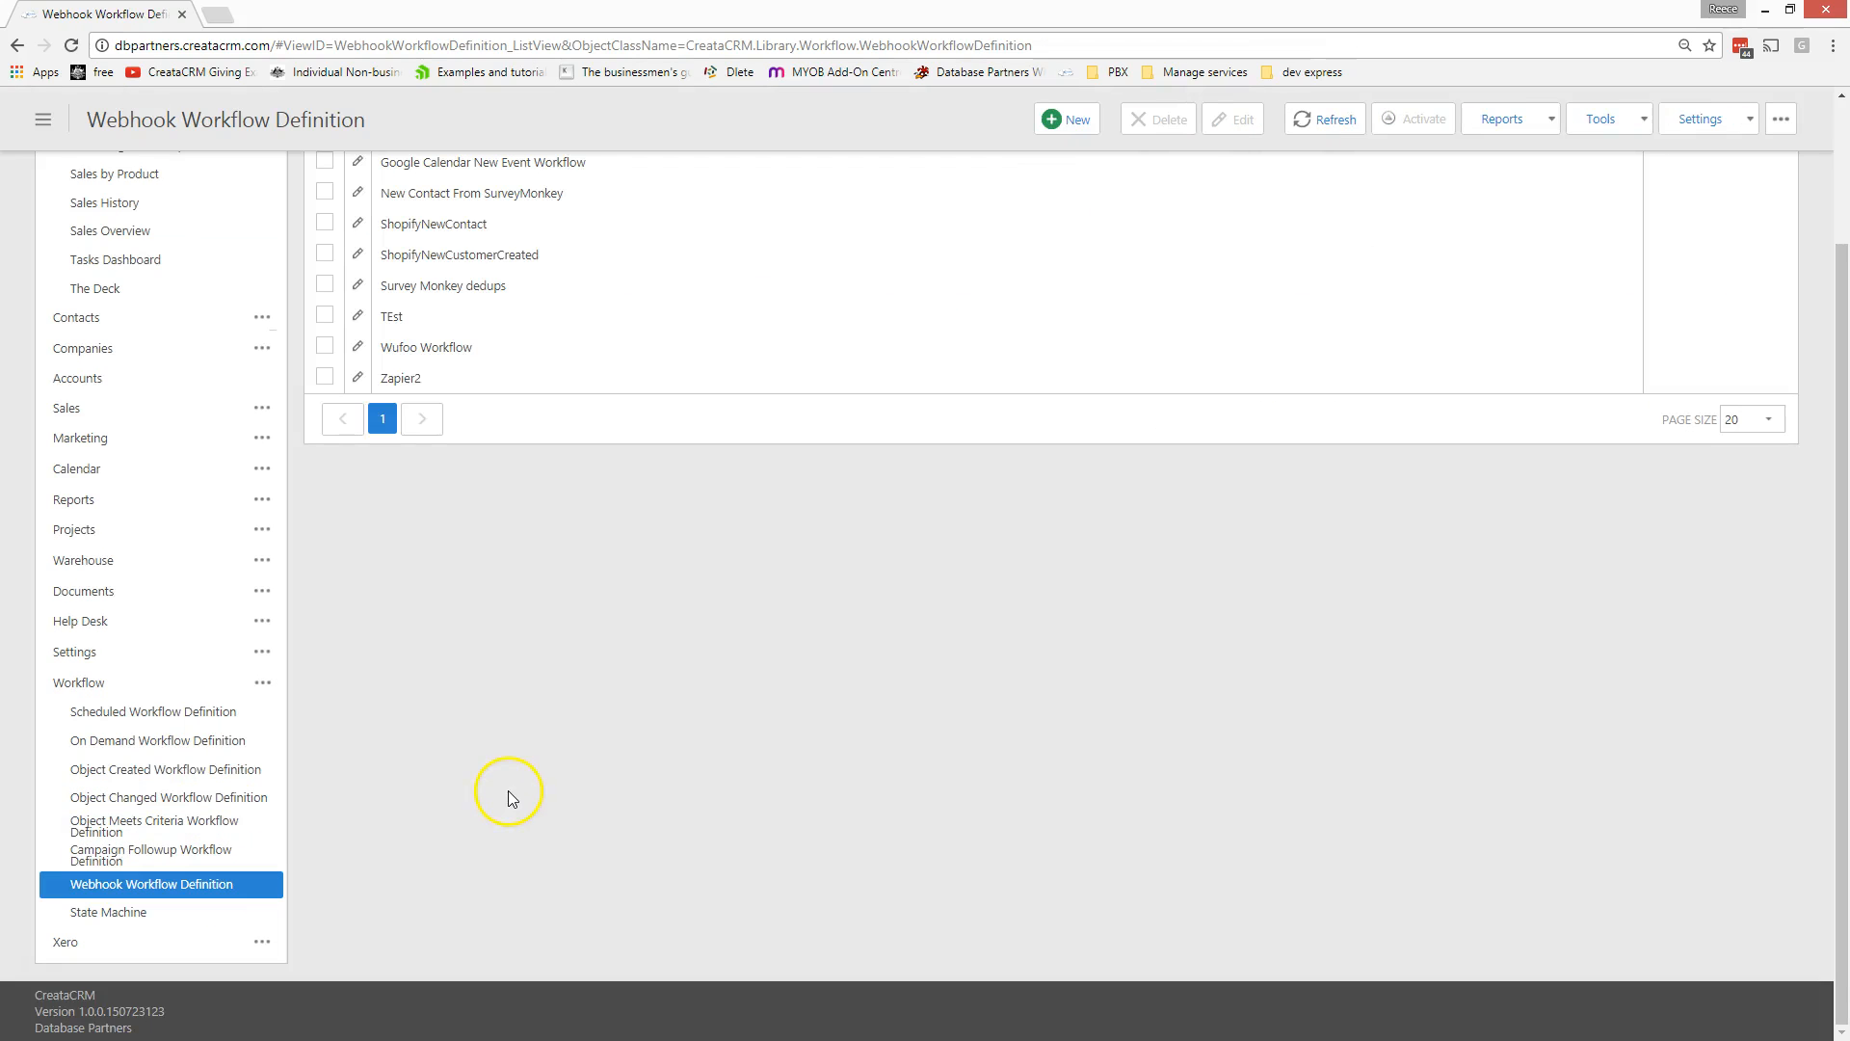
# - Open the facebook Web Leads webhook workflow in the Workflow Designer, maximised to full window
pyautogui.scroll(2, 540, 766)
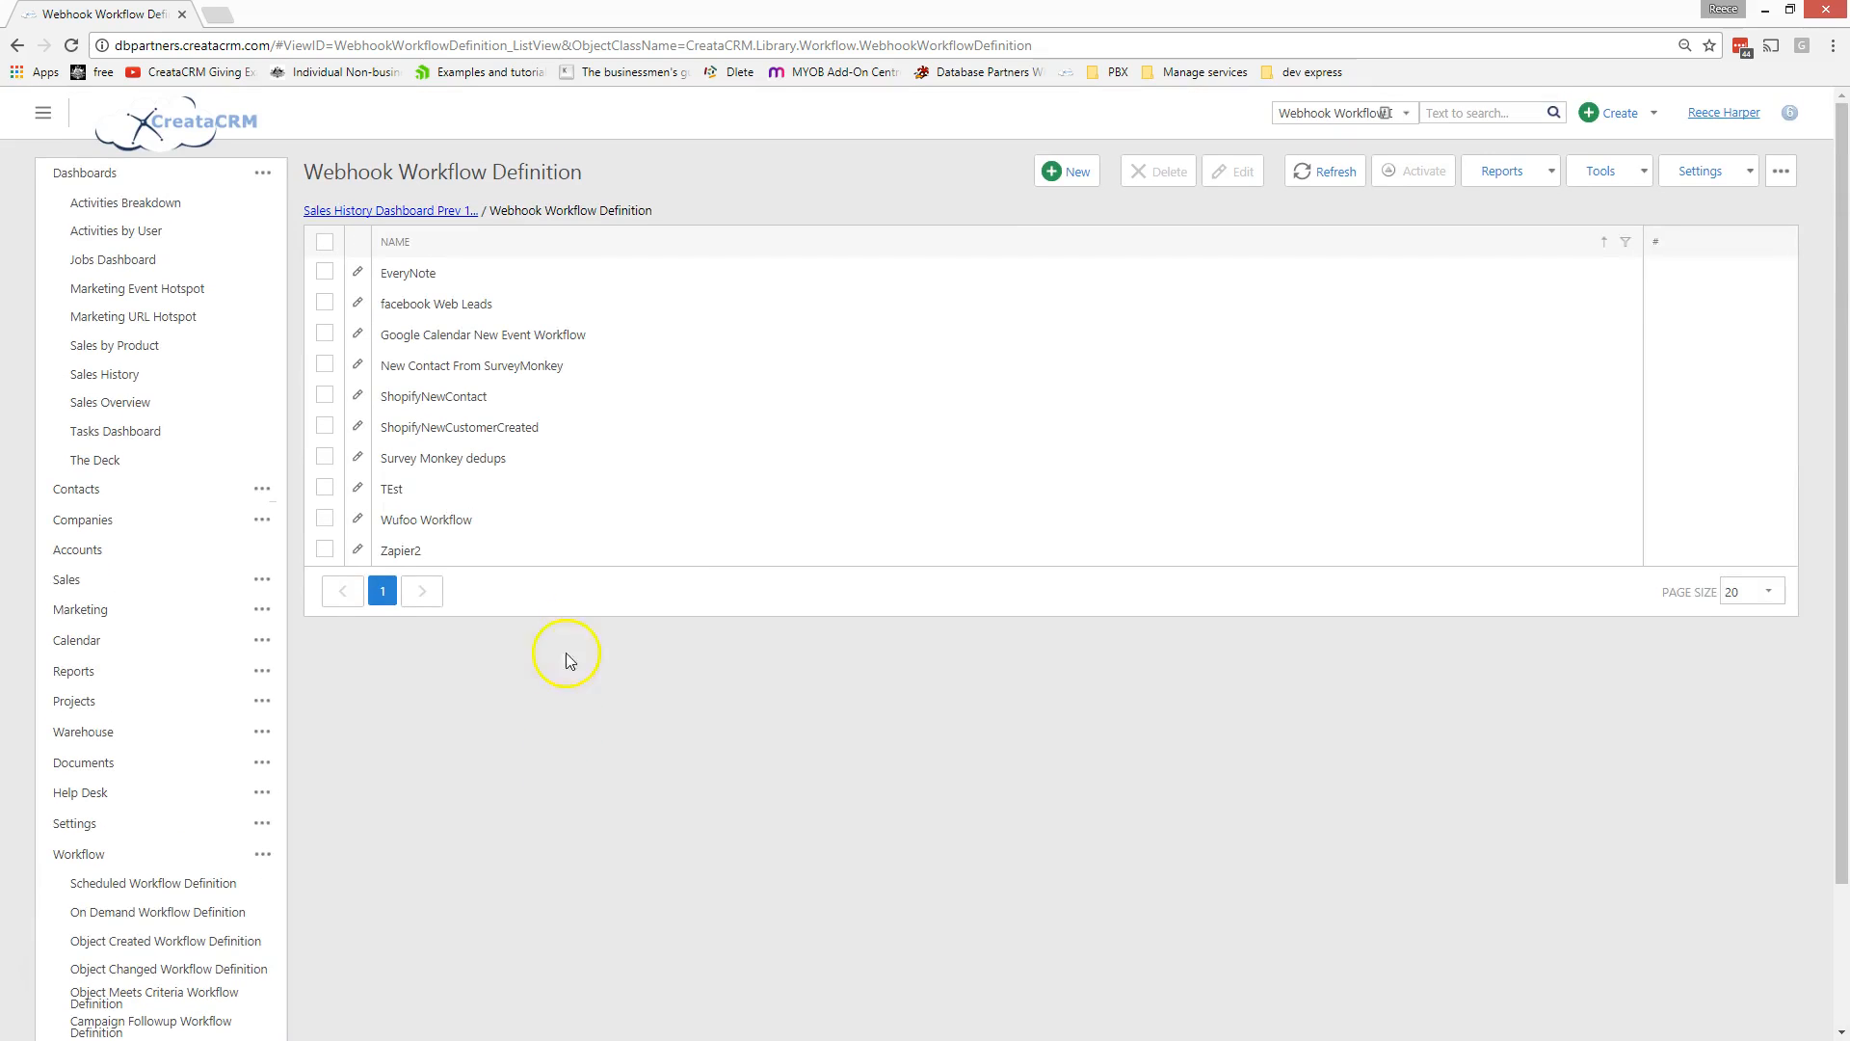
pyautogui.click(435, 305)
pyautogui.click(853, 162)
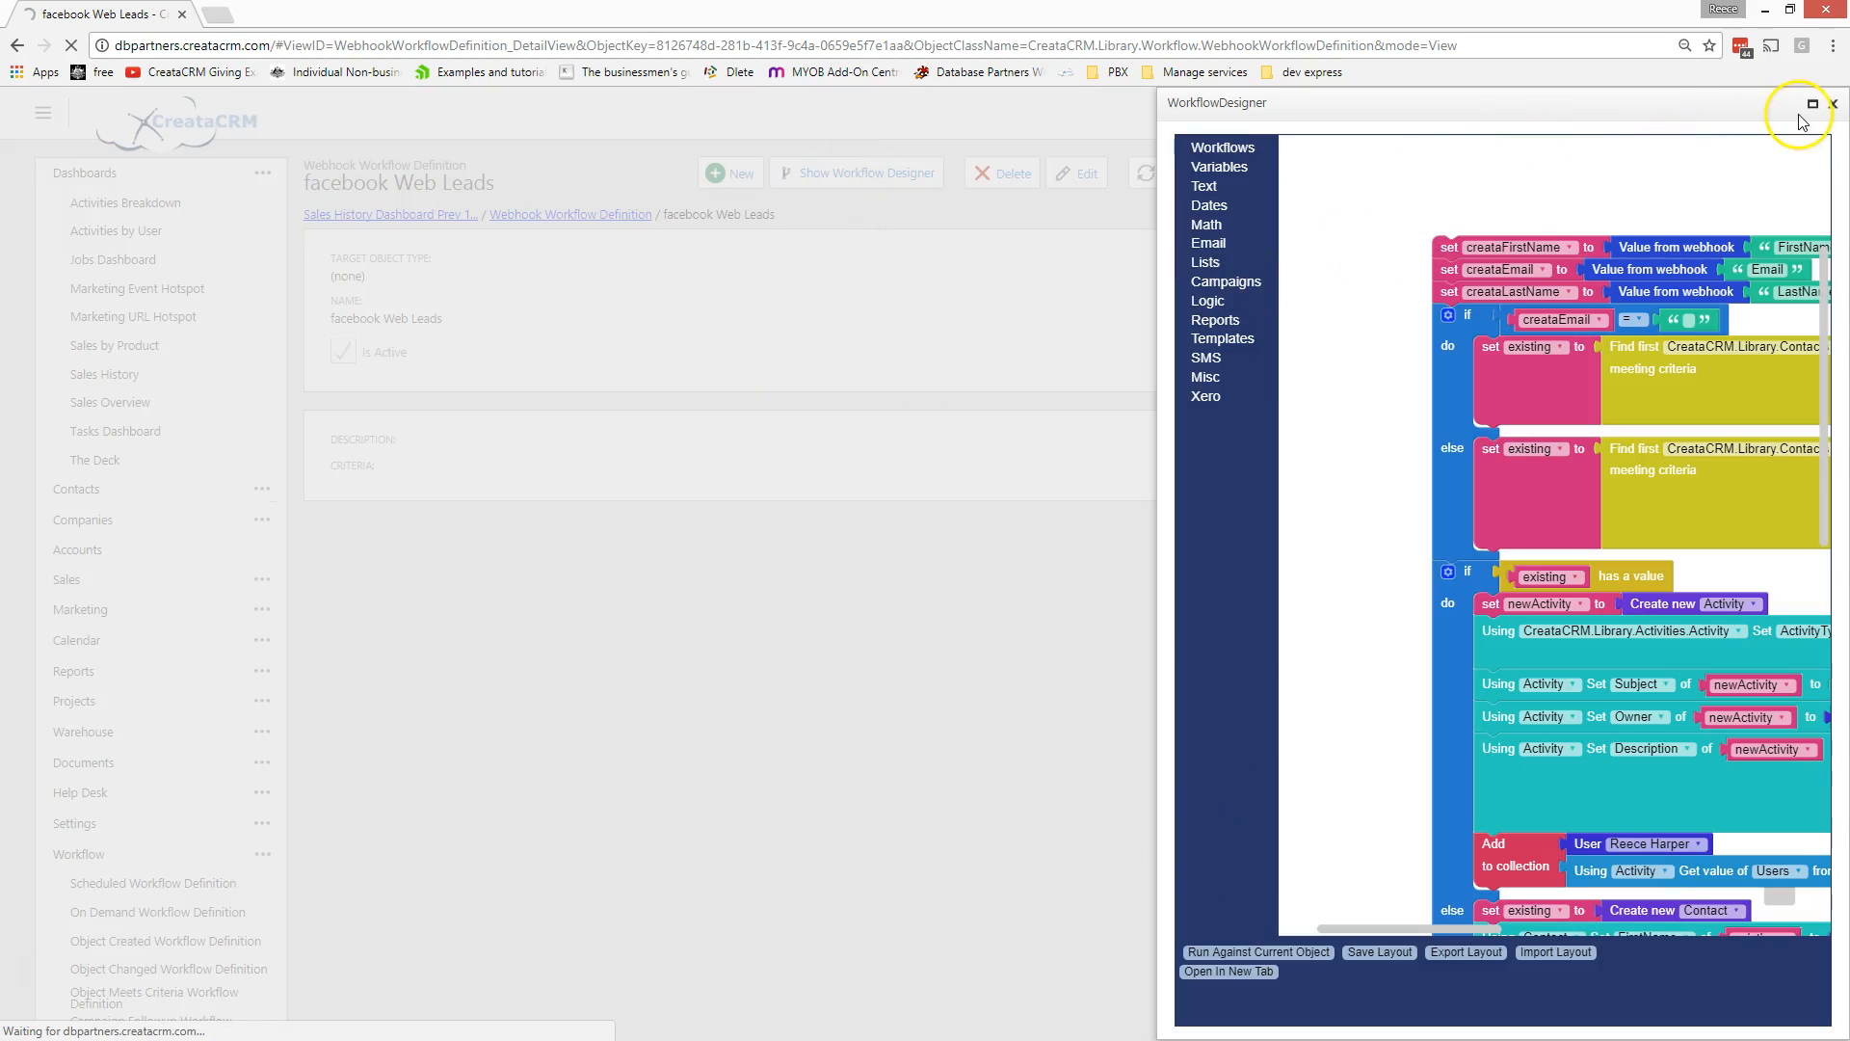
pyautogui.click(1810, 104)
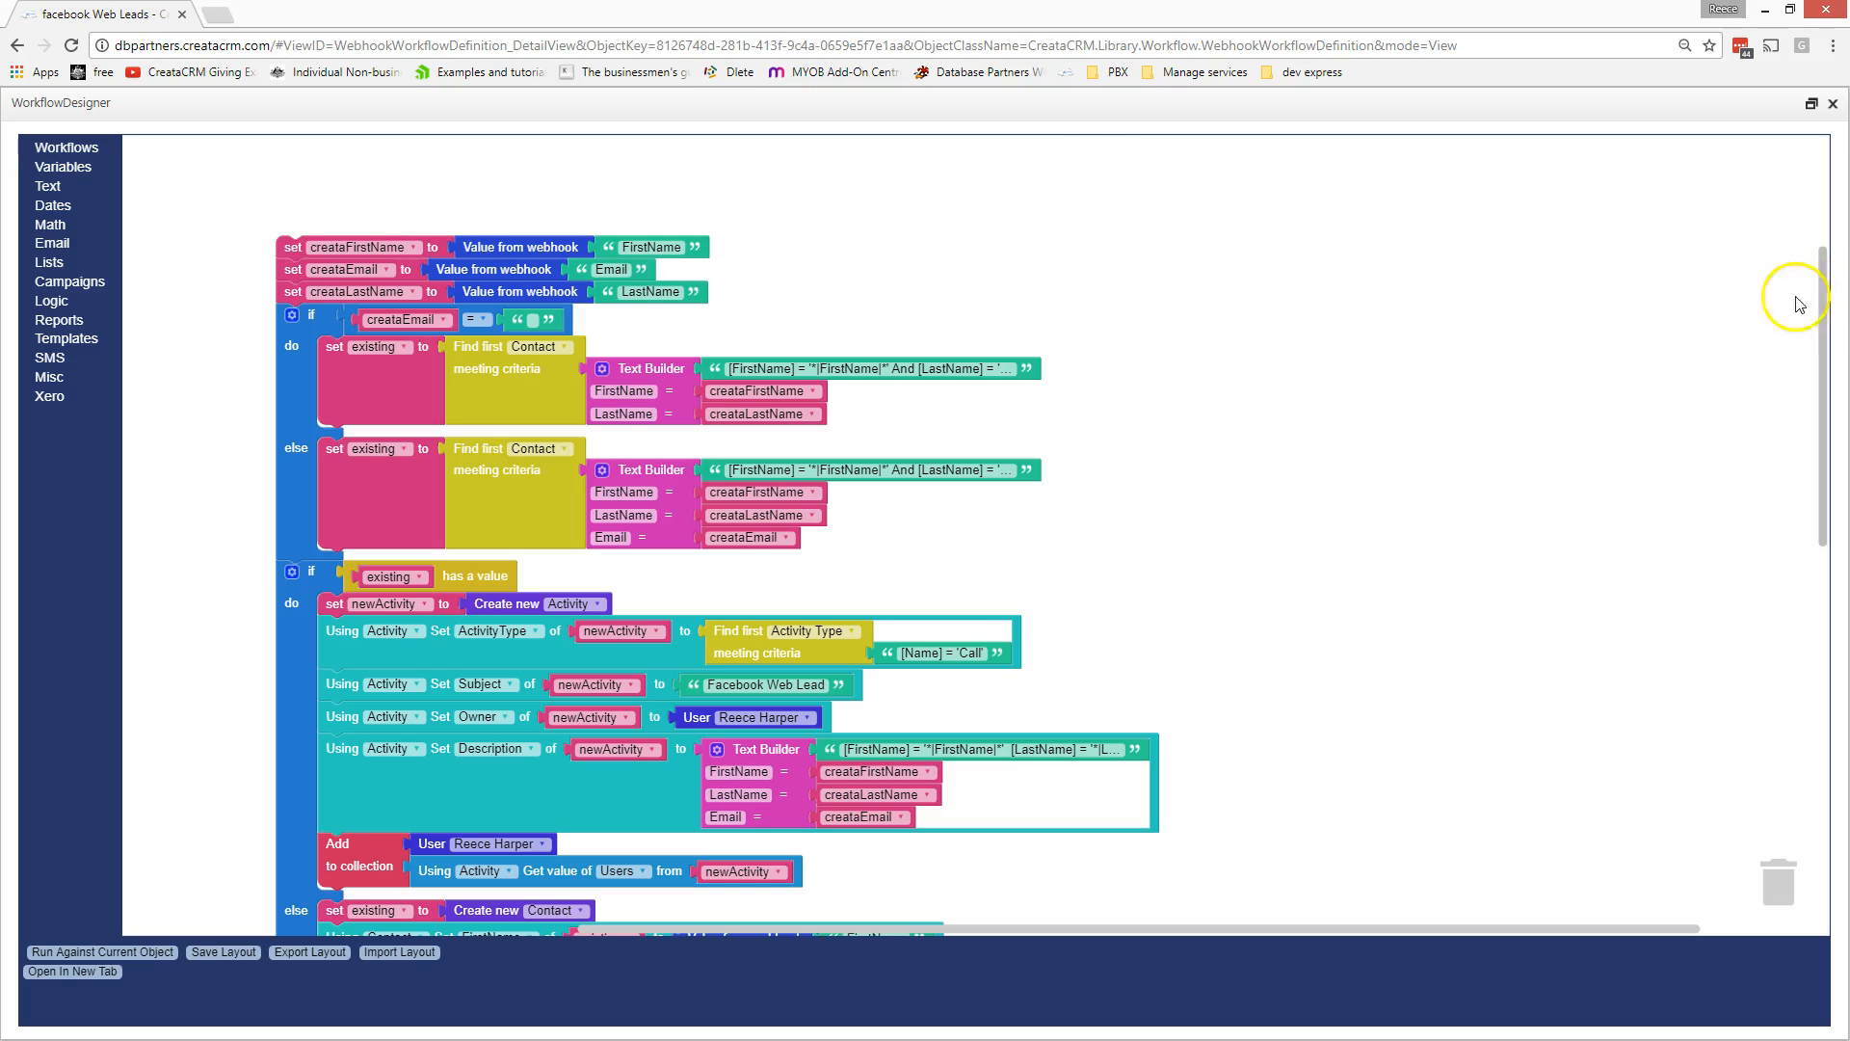
# - Browse each toolbox category, from Variables and Workflows through Text, Dates, Math and Email to SMS and Misc
pyautogui.click(87, 167)
pyautogui.click(77, 148)
pyautogui.click(88, 168)
pyautogui.click(79, 184)
pyautogui.click(81, 208)
pyautogui.click(75, 226)
pyautogui.click(72, 244)
pyautogui.click(70, 263)
pyautogui.click(69, 282)
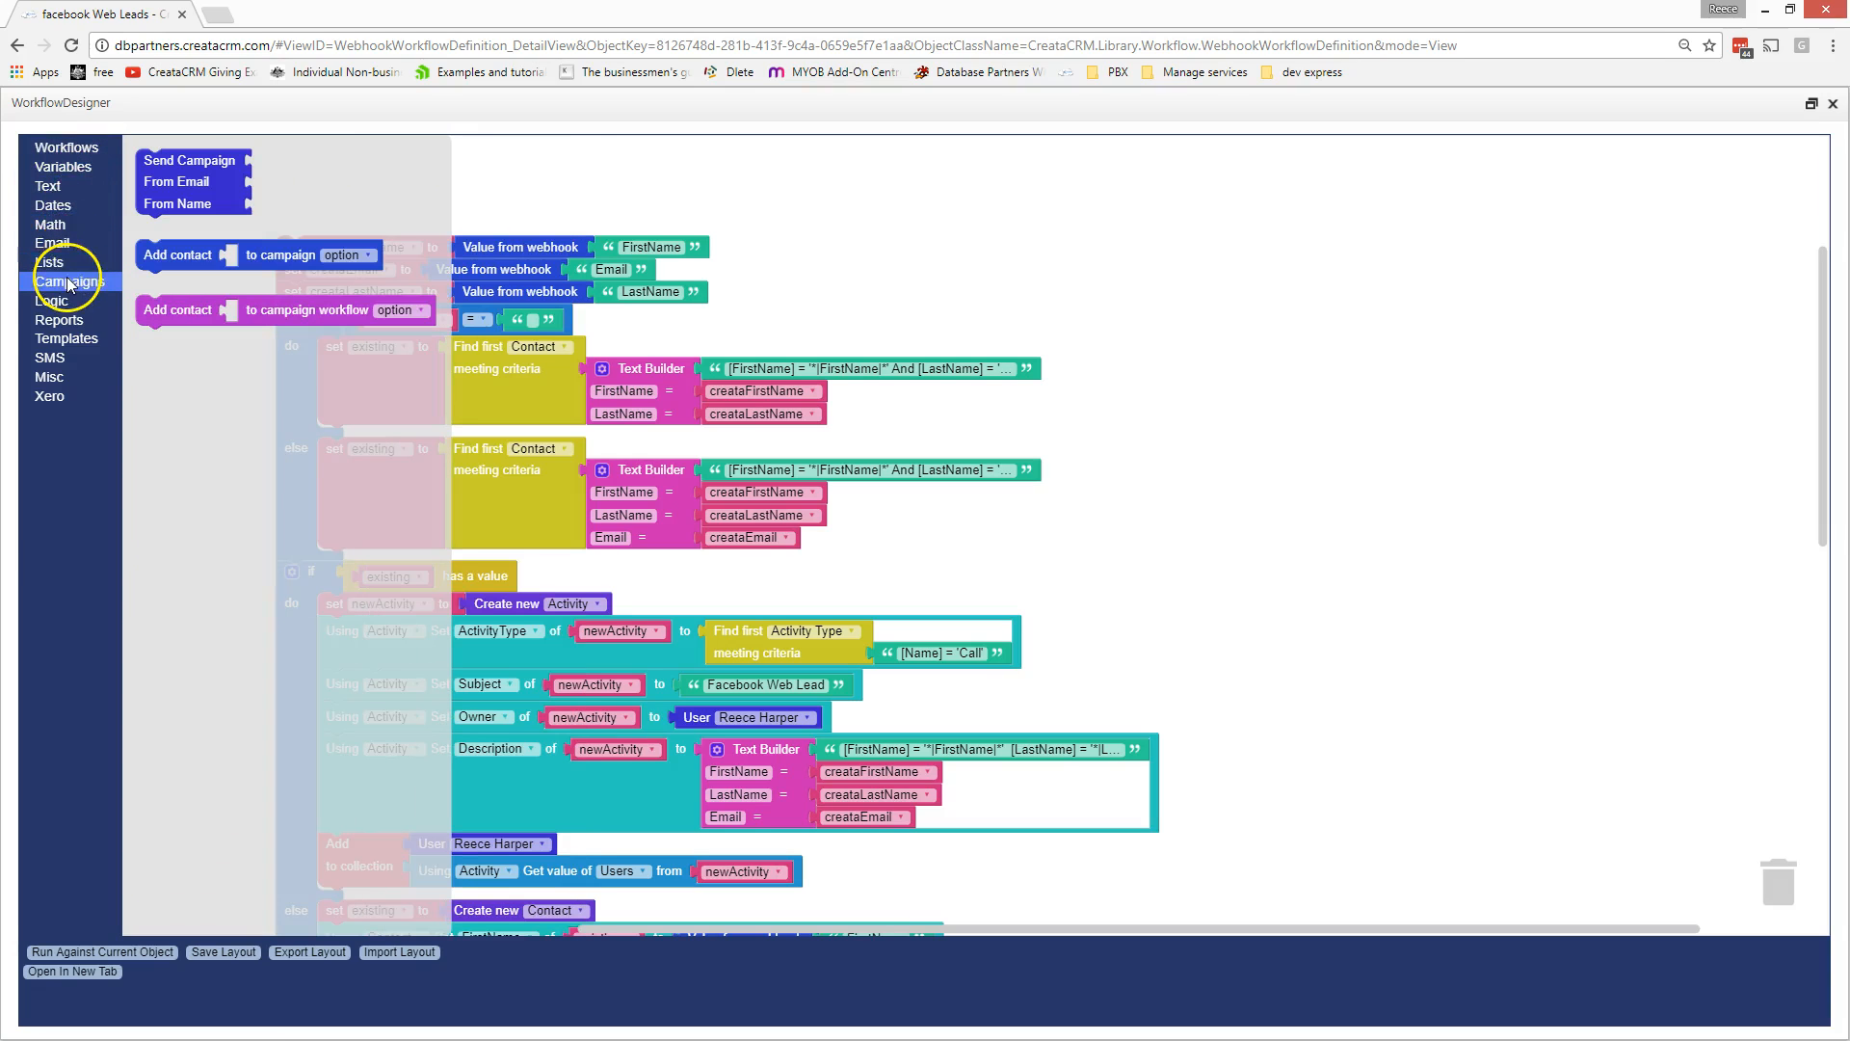
pyautogui.click(56, 301)
pyautogui.click(60, 319)
pyautogui.click(70, 342)
pyautogui.click(65, 360)
pyautogui.click(61, 378)
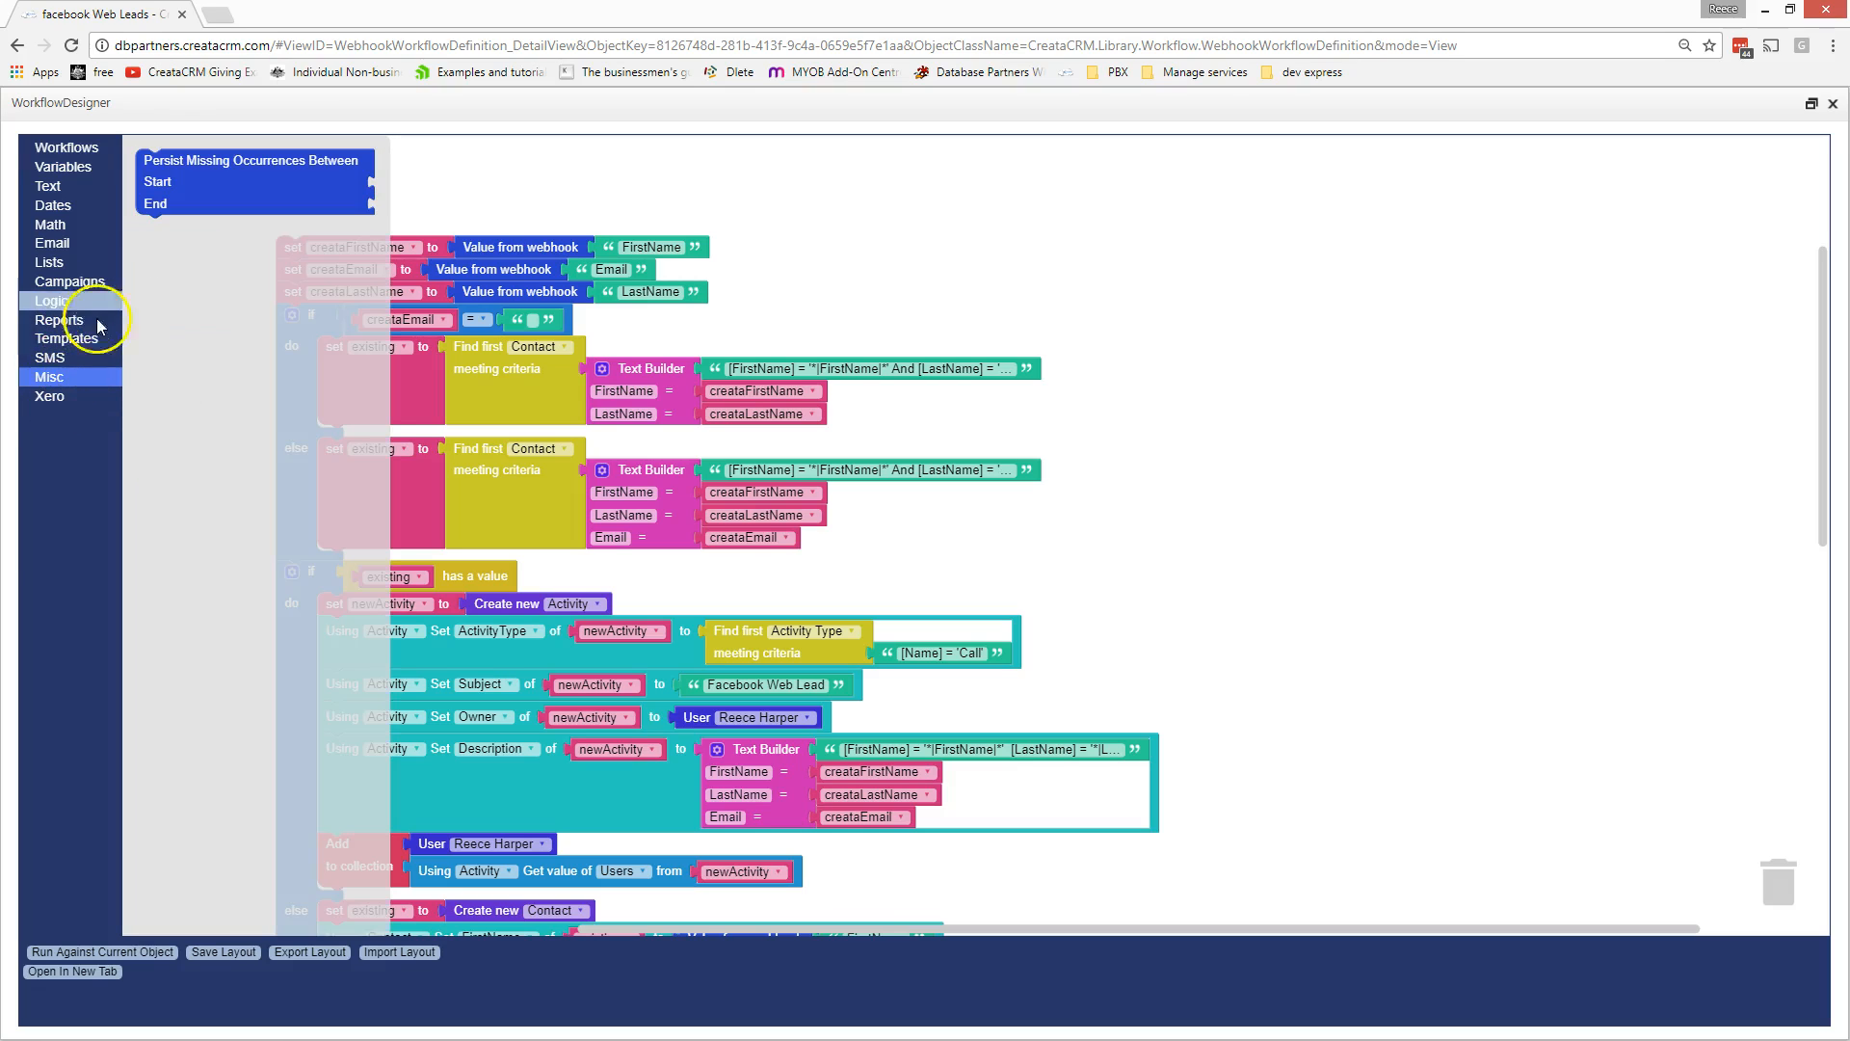
pyautogui.click(1071, 306)
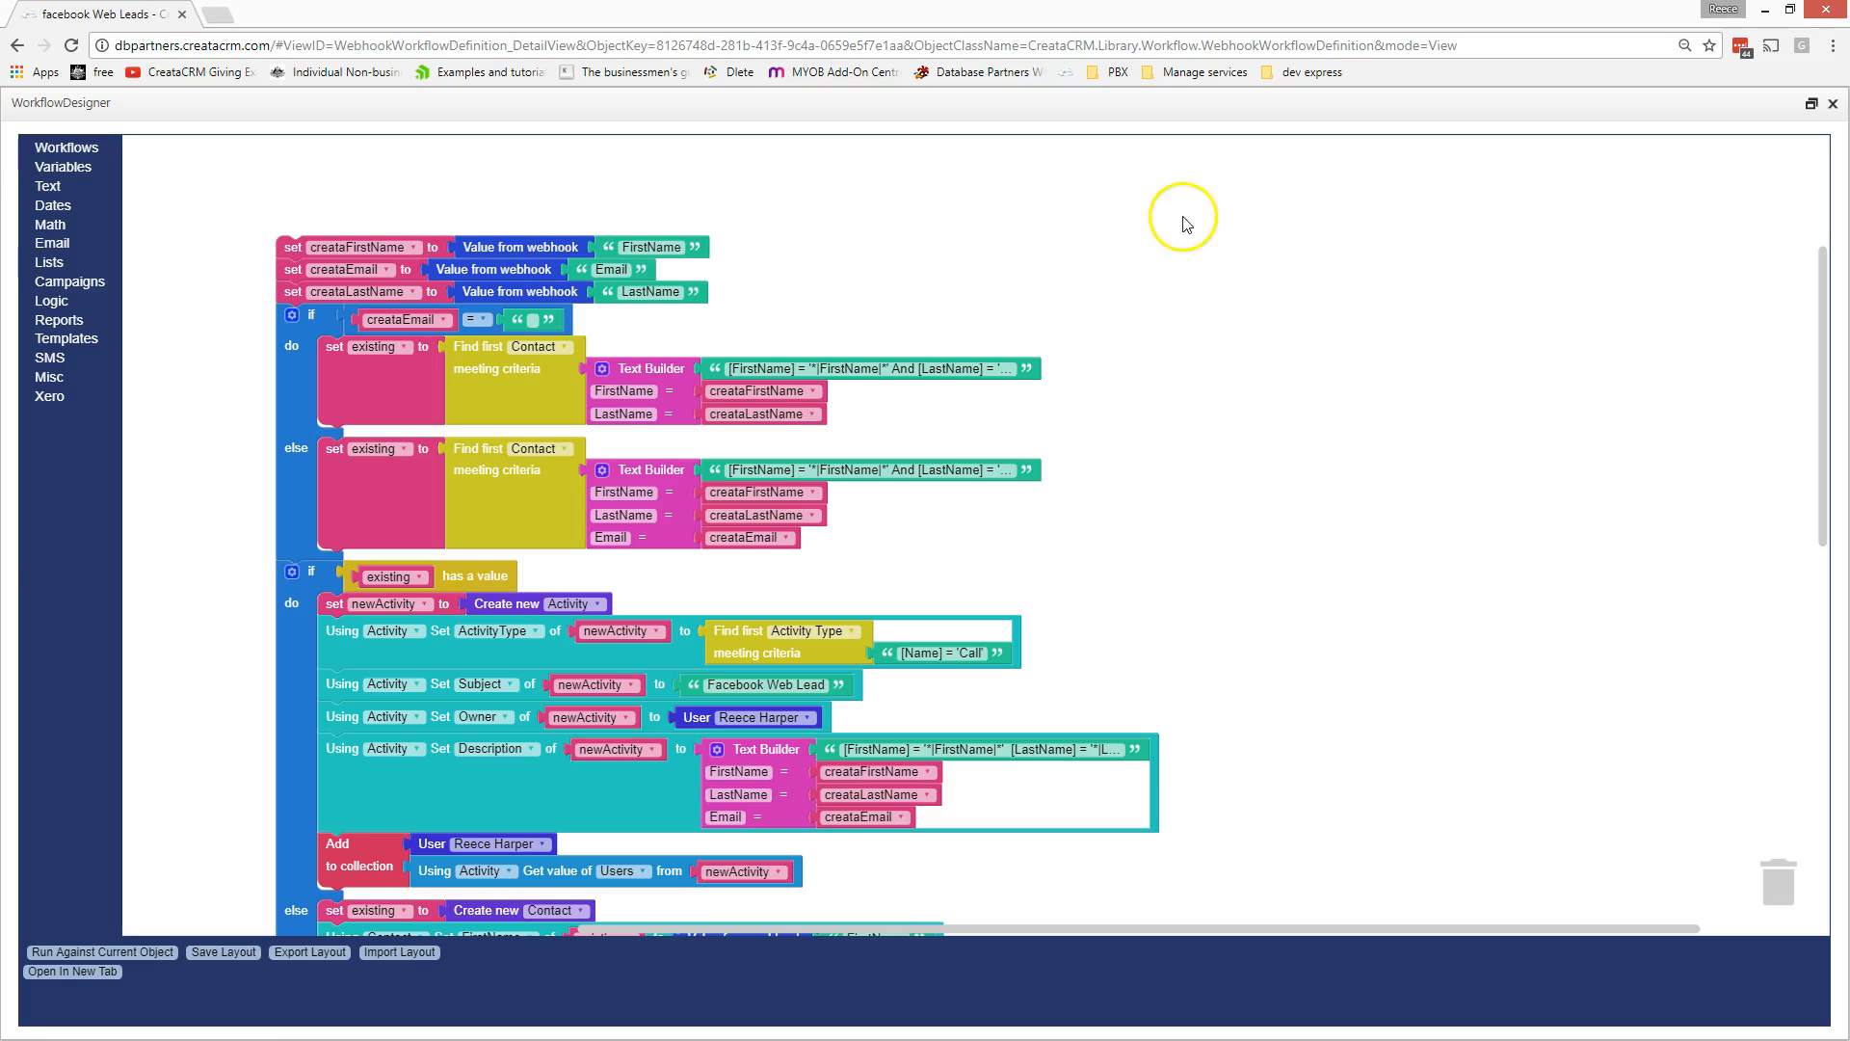
# - Scroll down to the 'else set existing to Create new Contact' branch and show the SMS blocks
pyautogui.scroll(-1, 1831, 347)
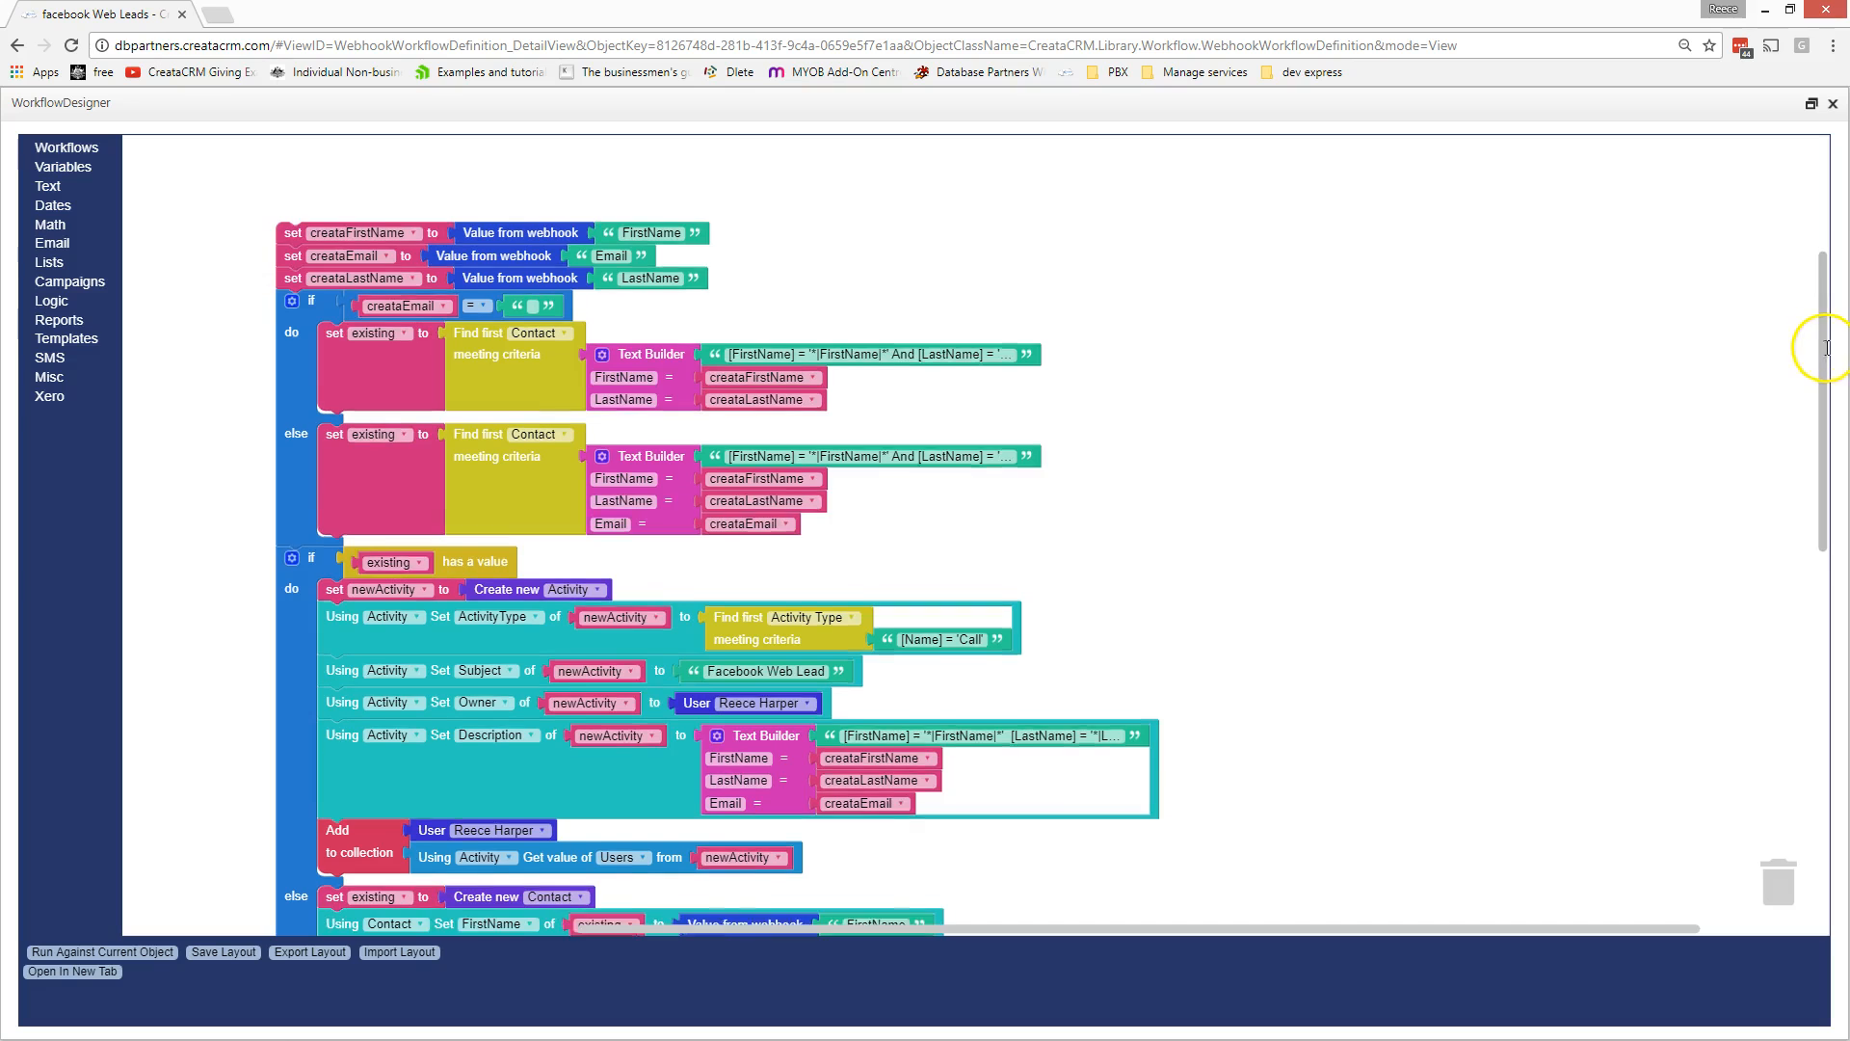
pyautogui.moveTo(1828, 361); pyautogui.dragTo(1588, 368)
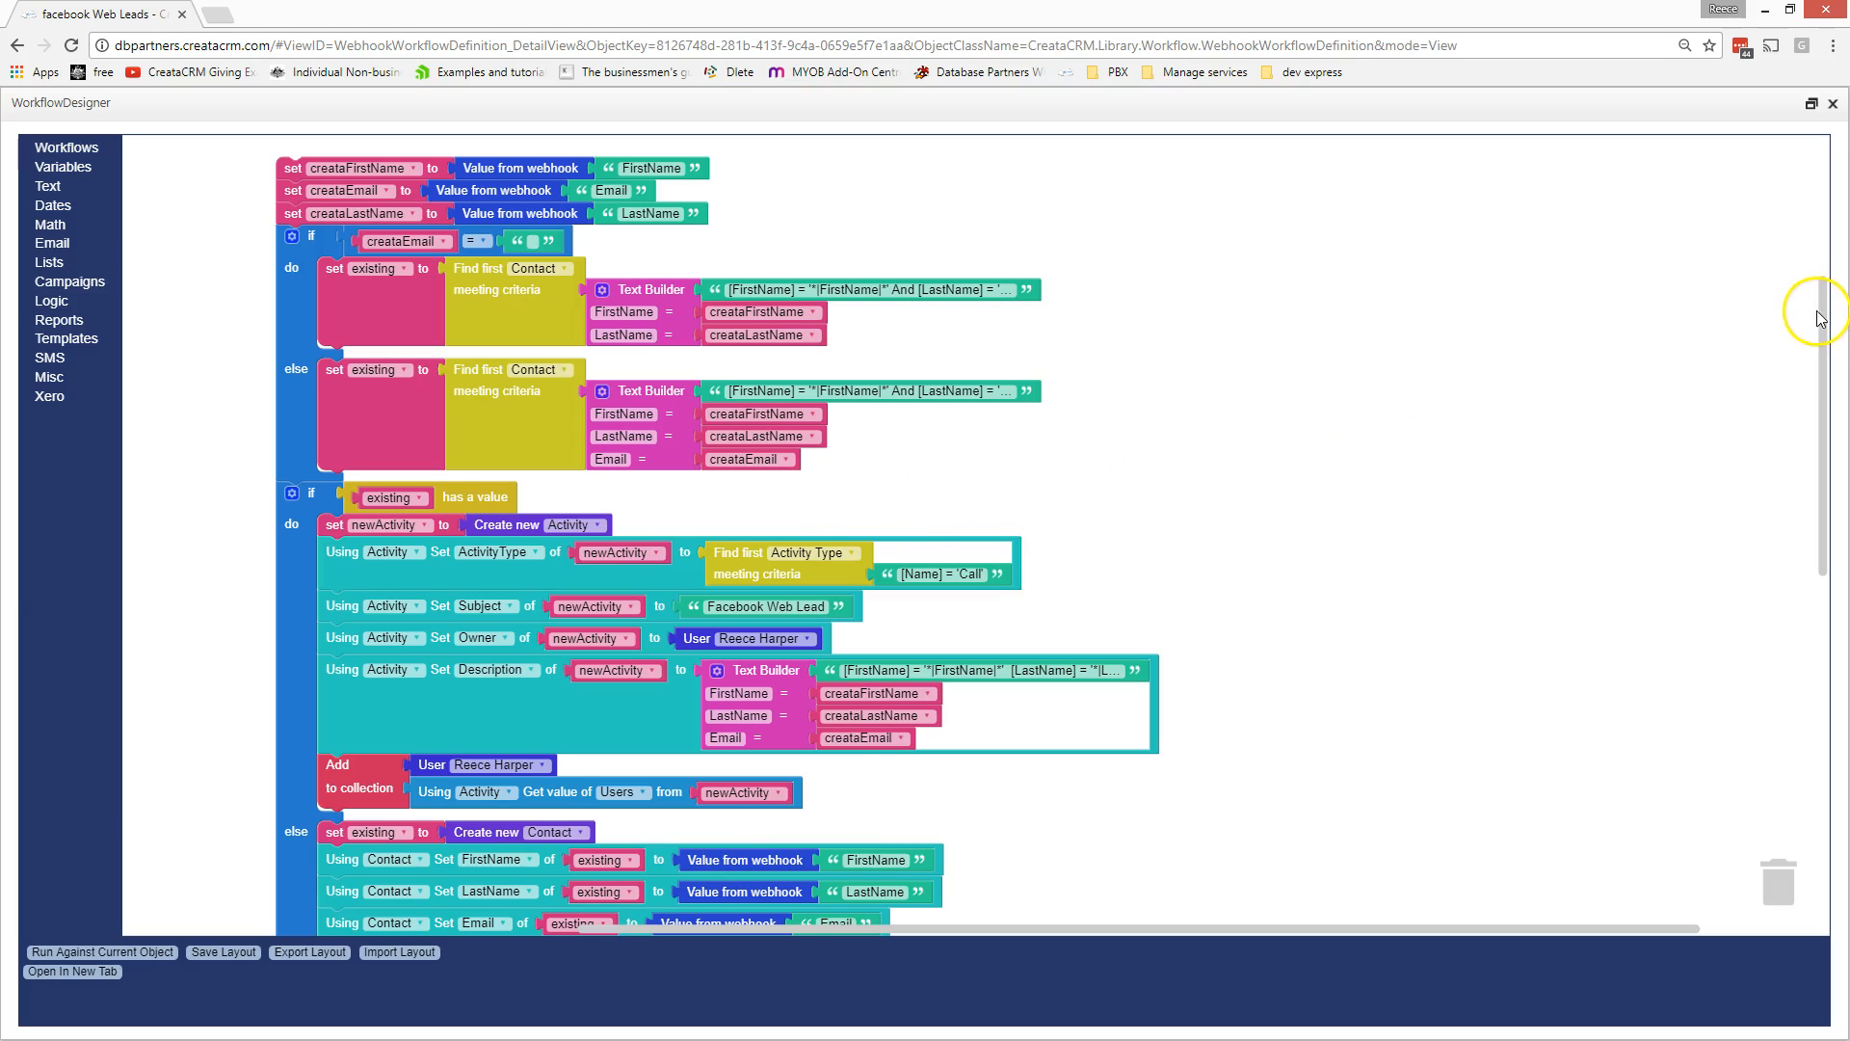
pyautogui.moveTo(1826, 321); pyautogui.dragTo(1808, 420)
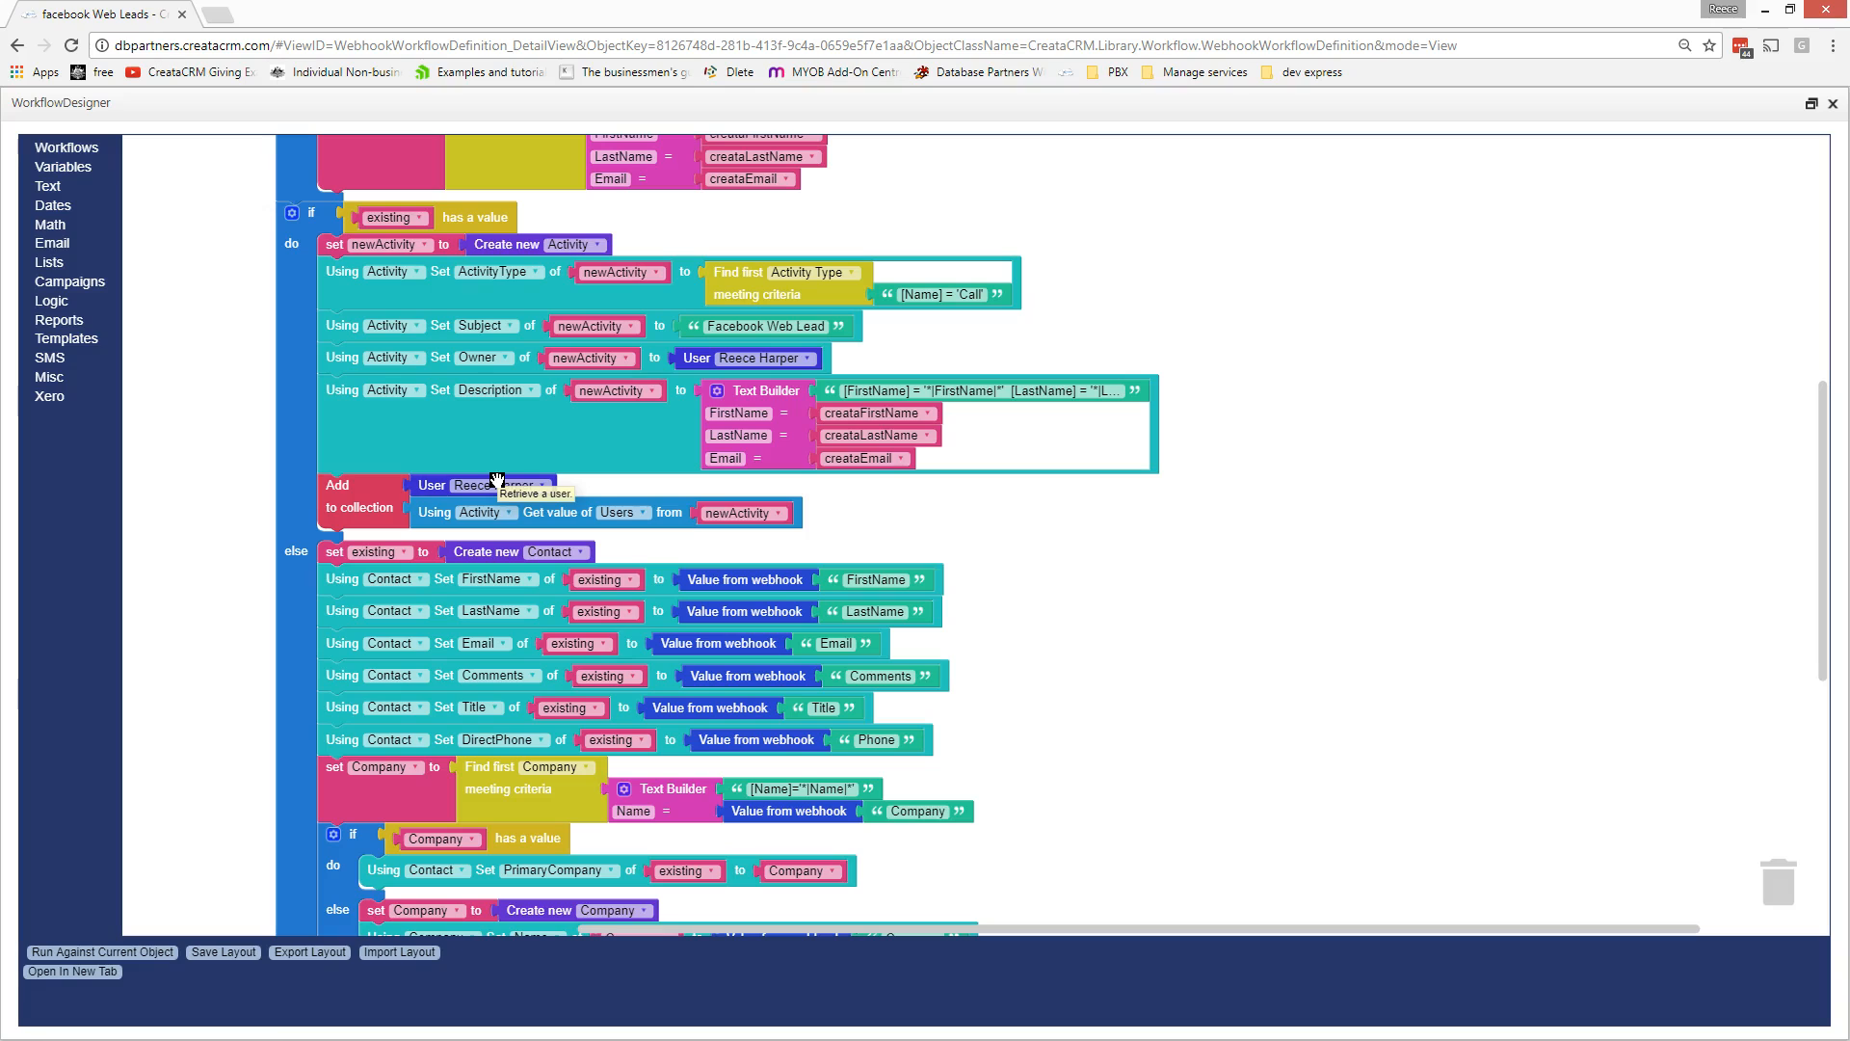
pyautogui.click(86, 360)
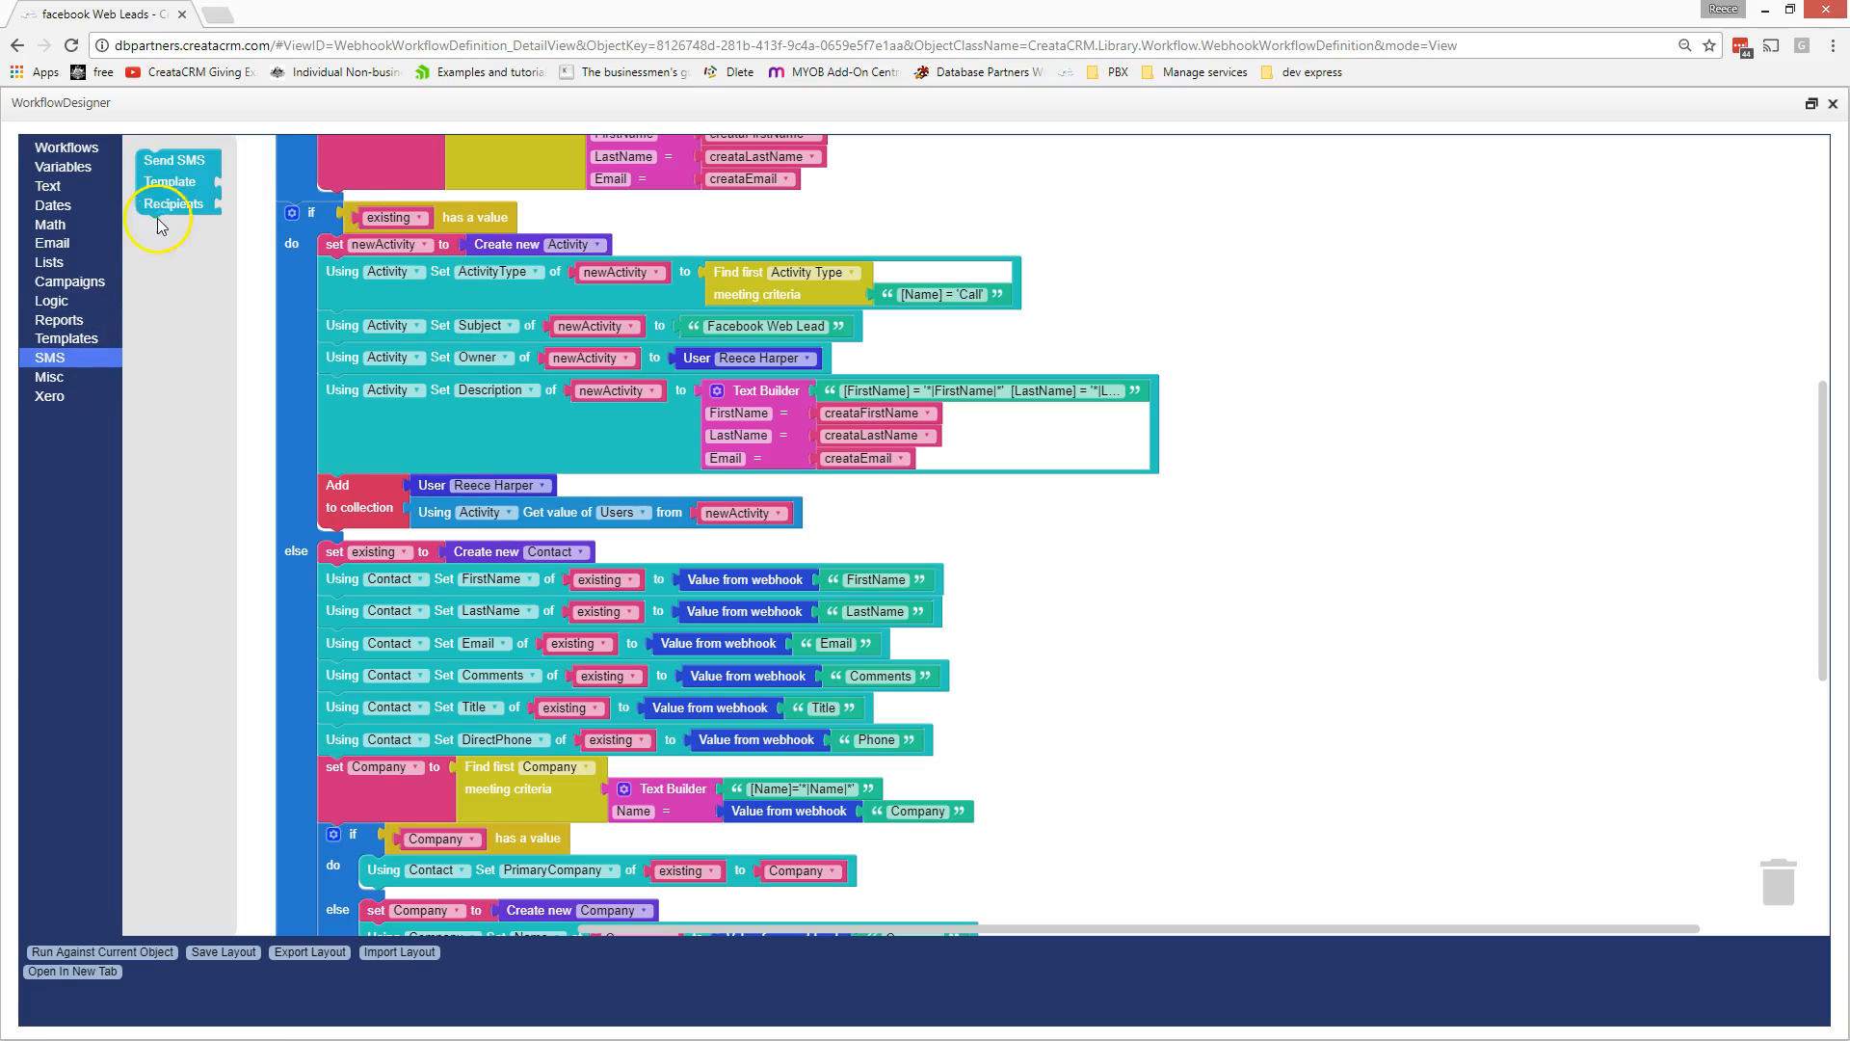
# - Place a Send SMS block, delete it, then select the final add-to-Reckon-Hosted-Lead step
pyautogui.moveTo(161, 224); pyautogui.dragTo(1074, 566)
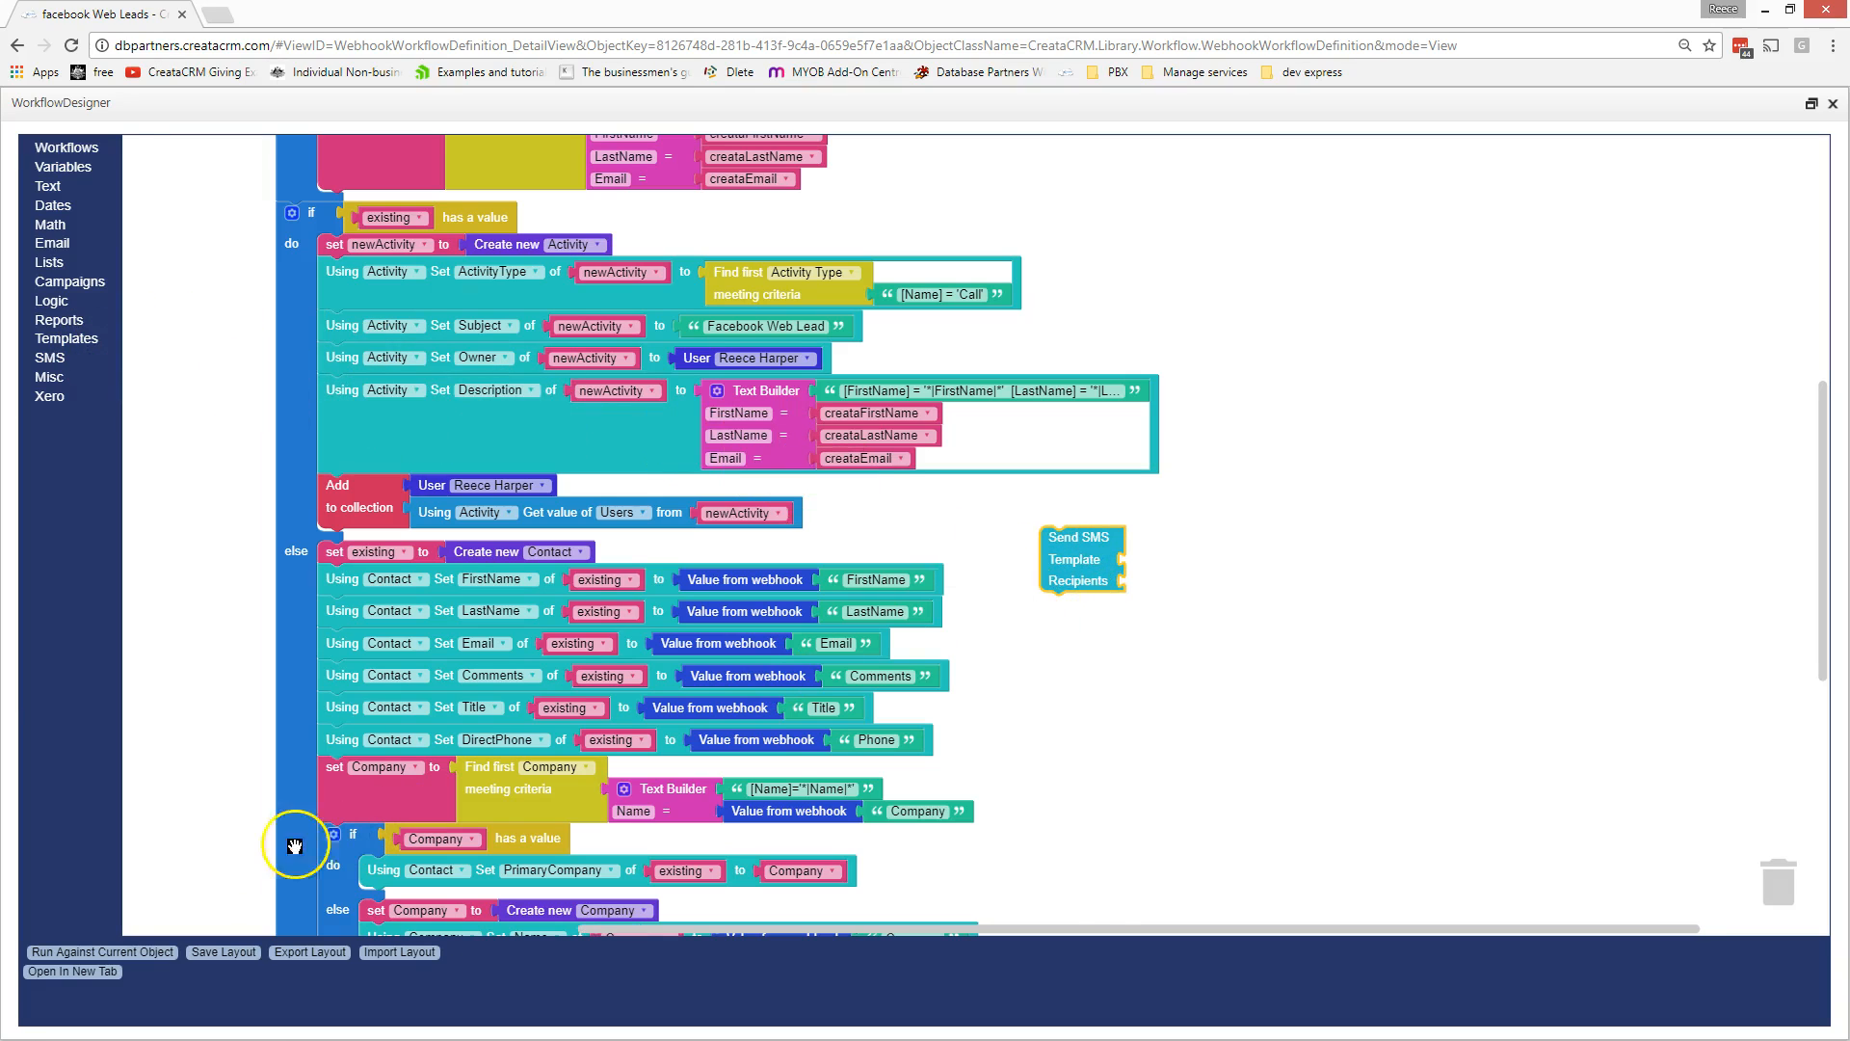
pyautogui.rightClick(1061, 579)
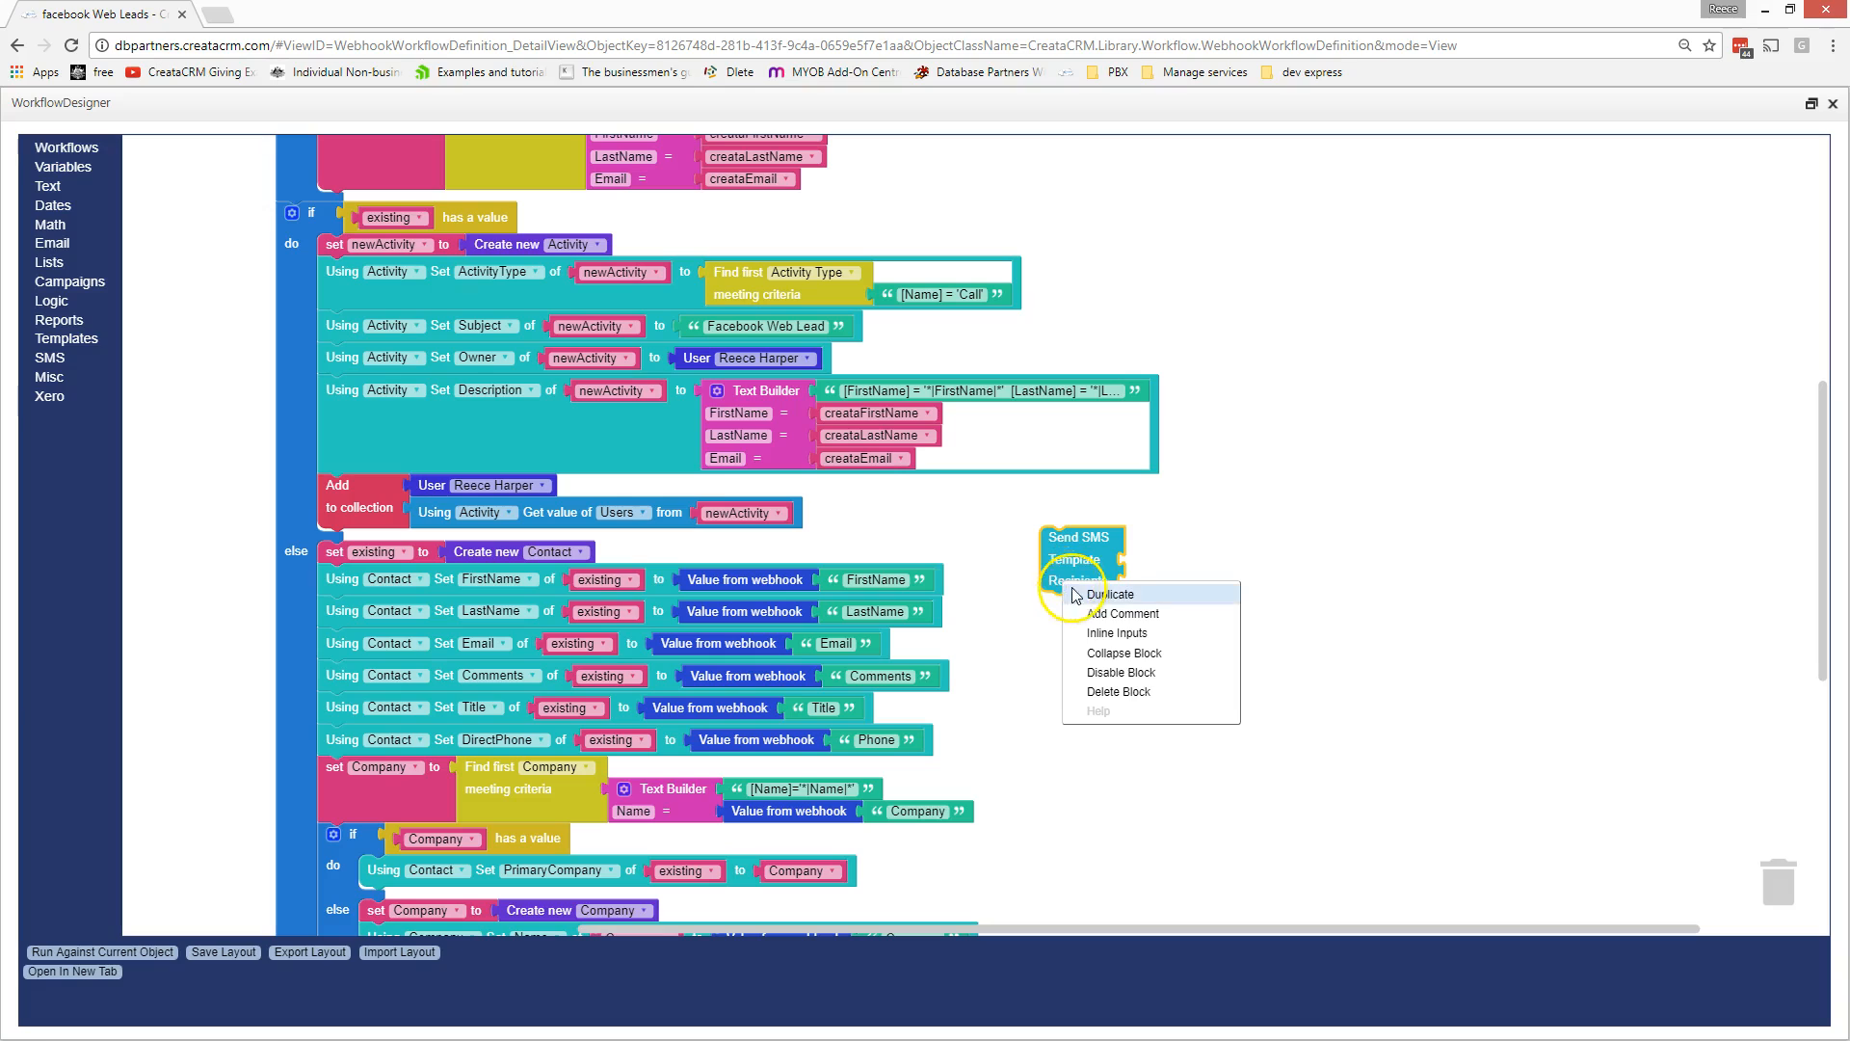
pyautogui.click(1116, 692)
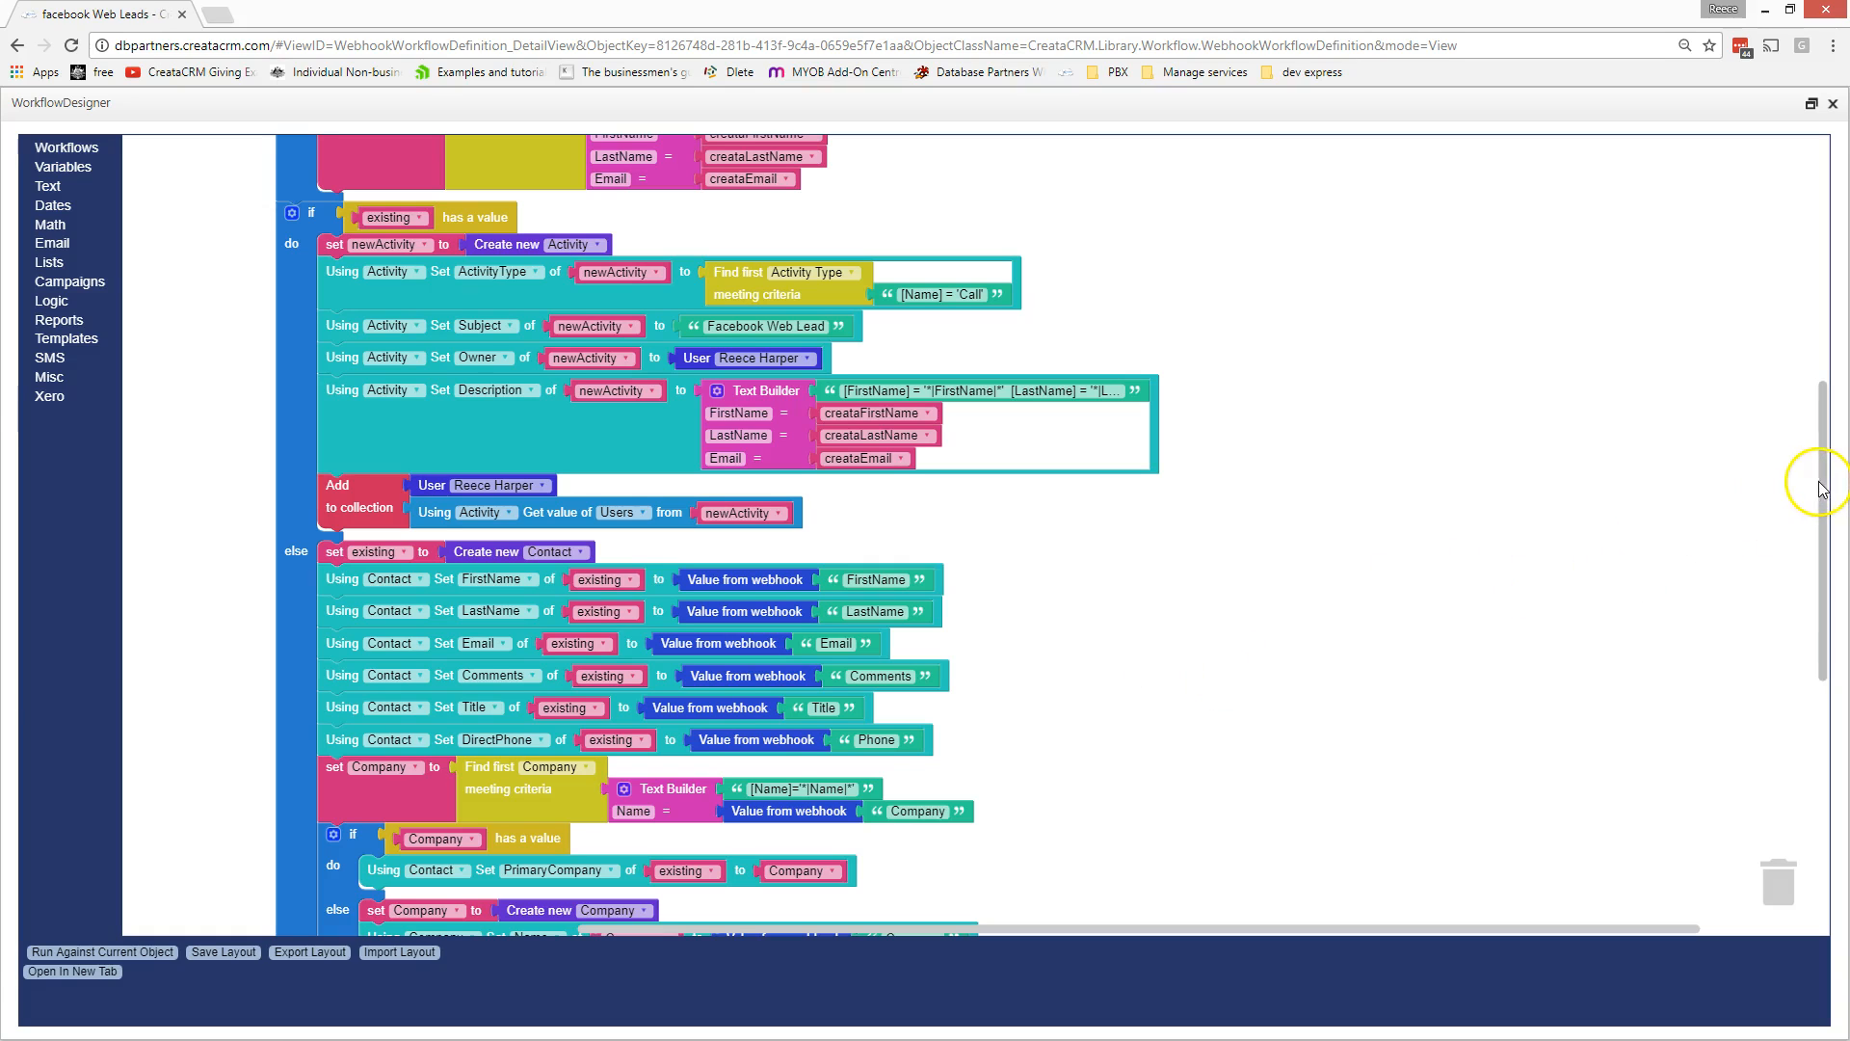
pyautogui.moveTo(1804, 524); pyautogui.dragTo(1805, 639)
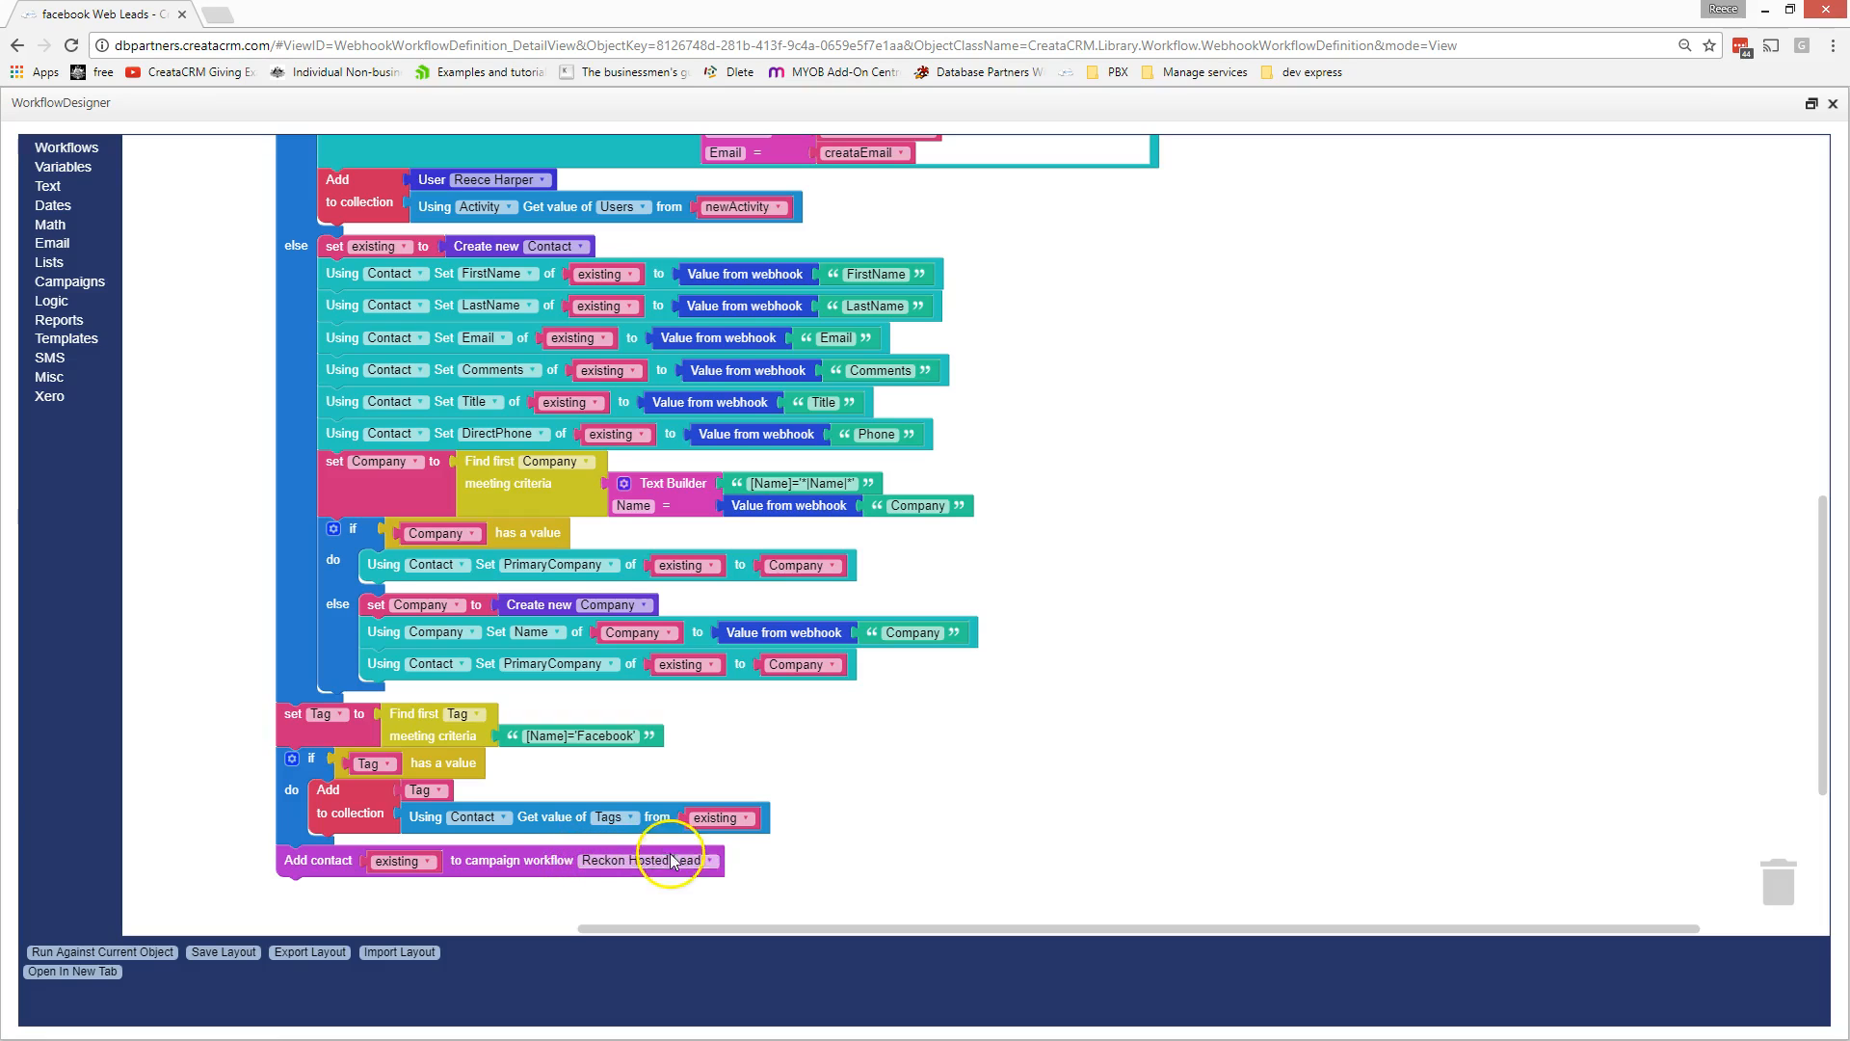
pyautogui.click(713, 867)
# - Leave the campaign workflow set to Reckon Hosted Lead and close the Workflow Designer
pyautogui.click(711, 861)
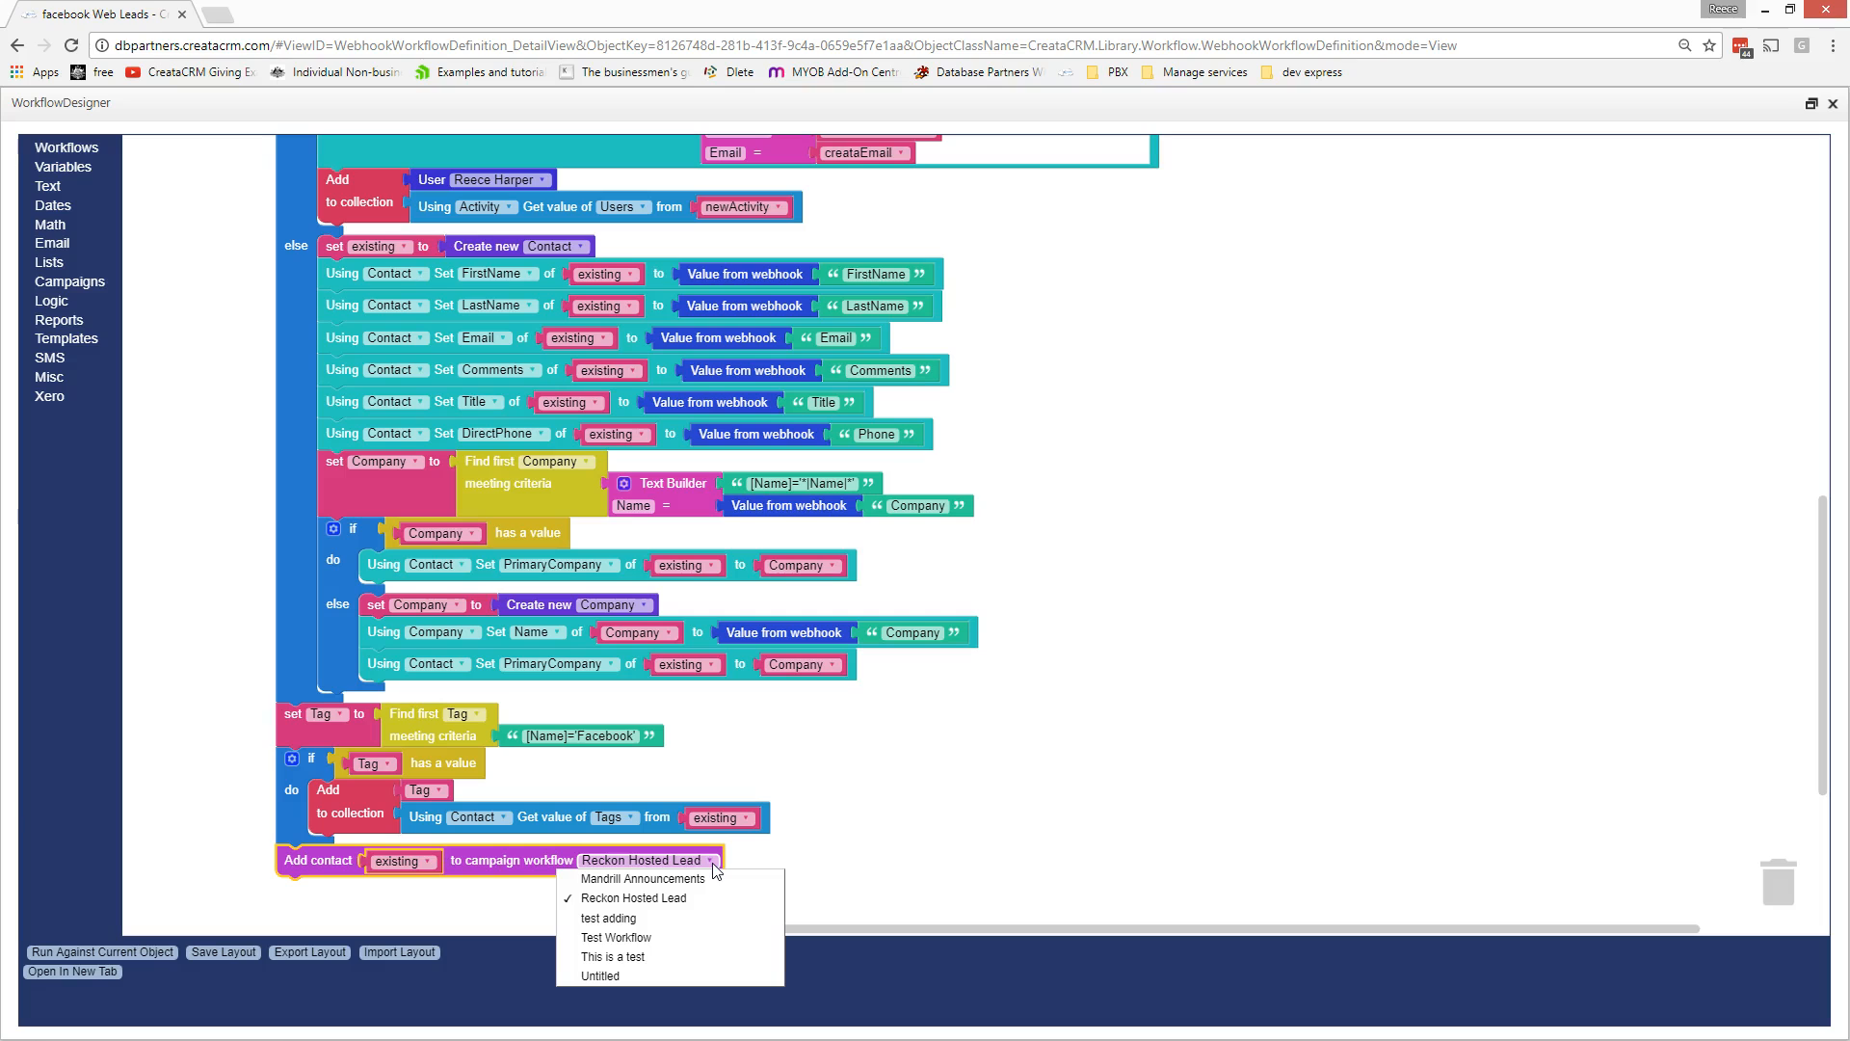
pyautogui.click(1012, 755)
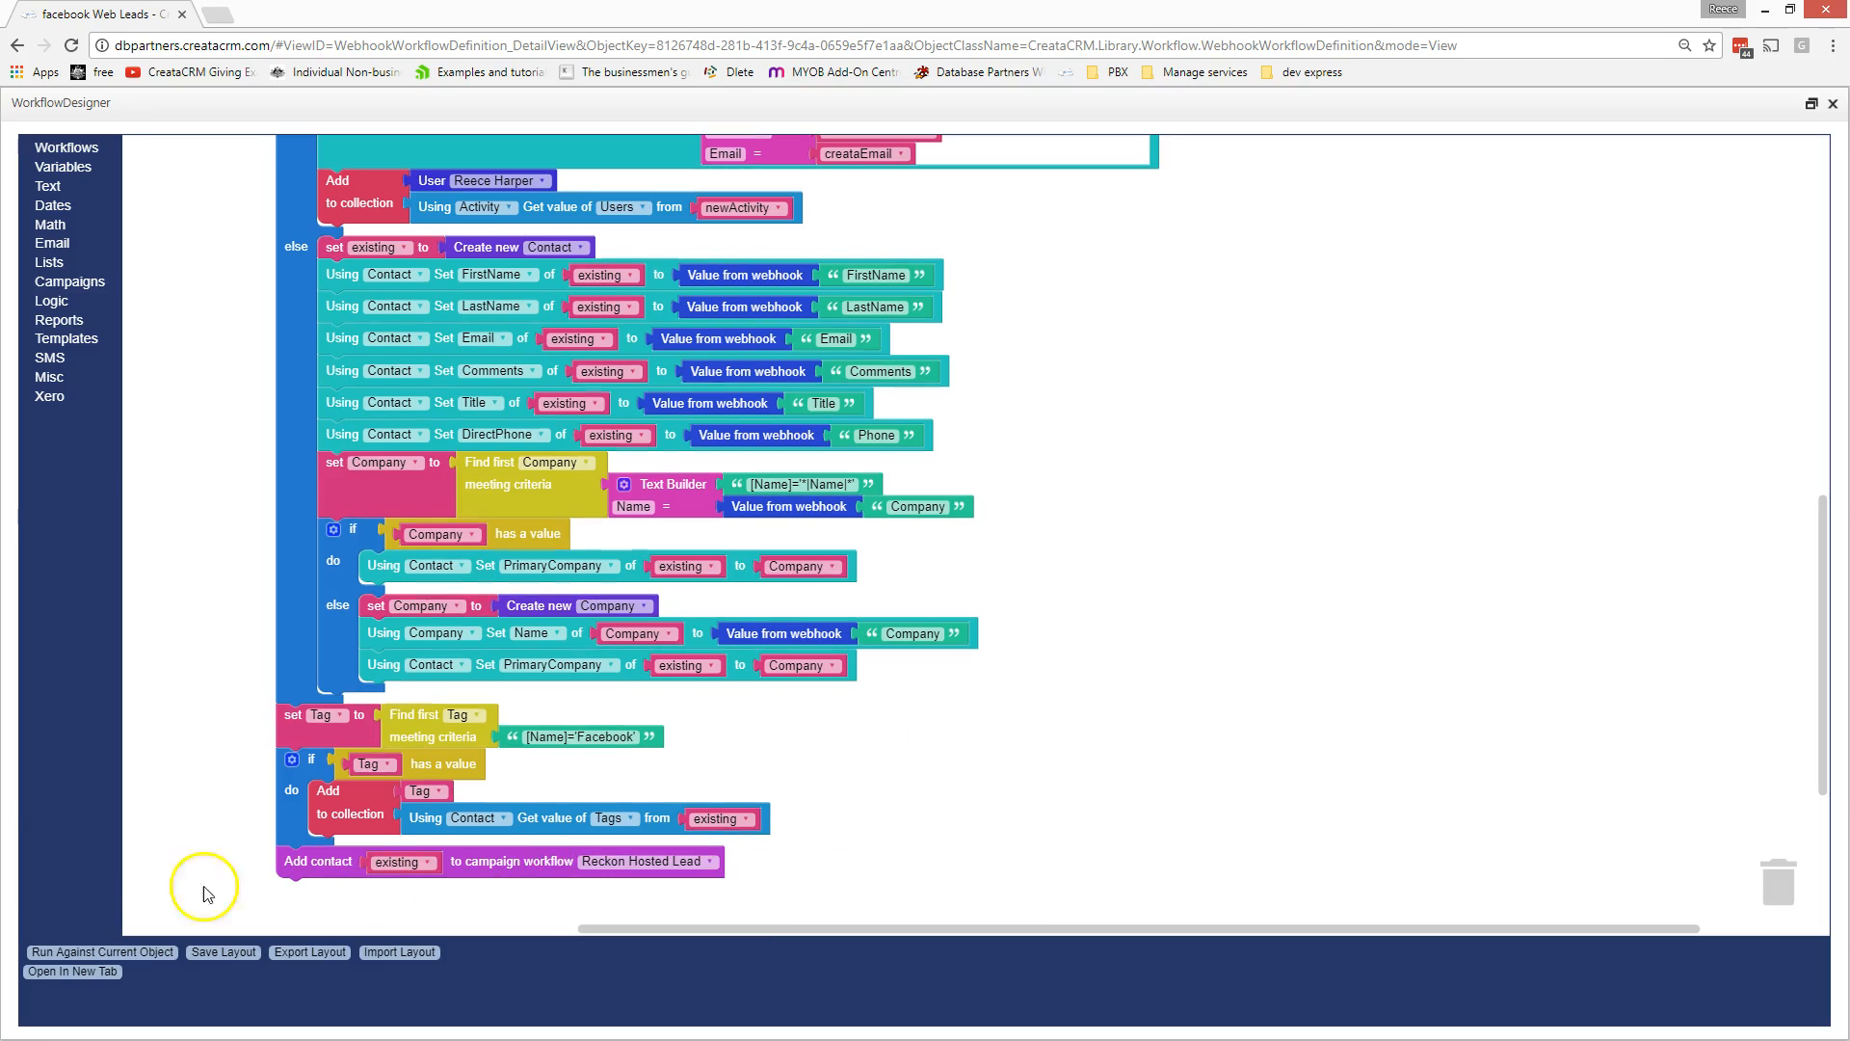
pyautogui.click(1832, 105)
pyautogui.scroll(-3, 700, 816)
pyautogui.scroll(3, 701, 817)
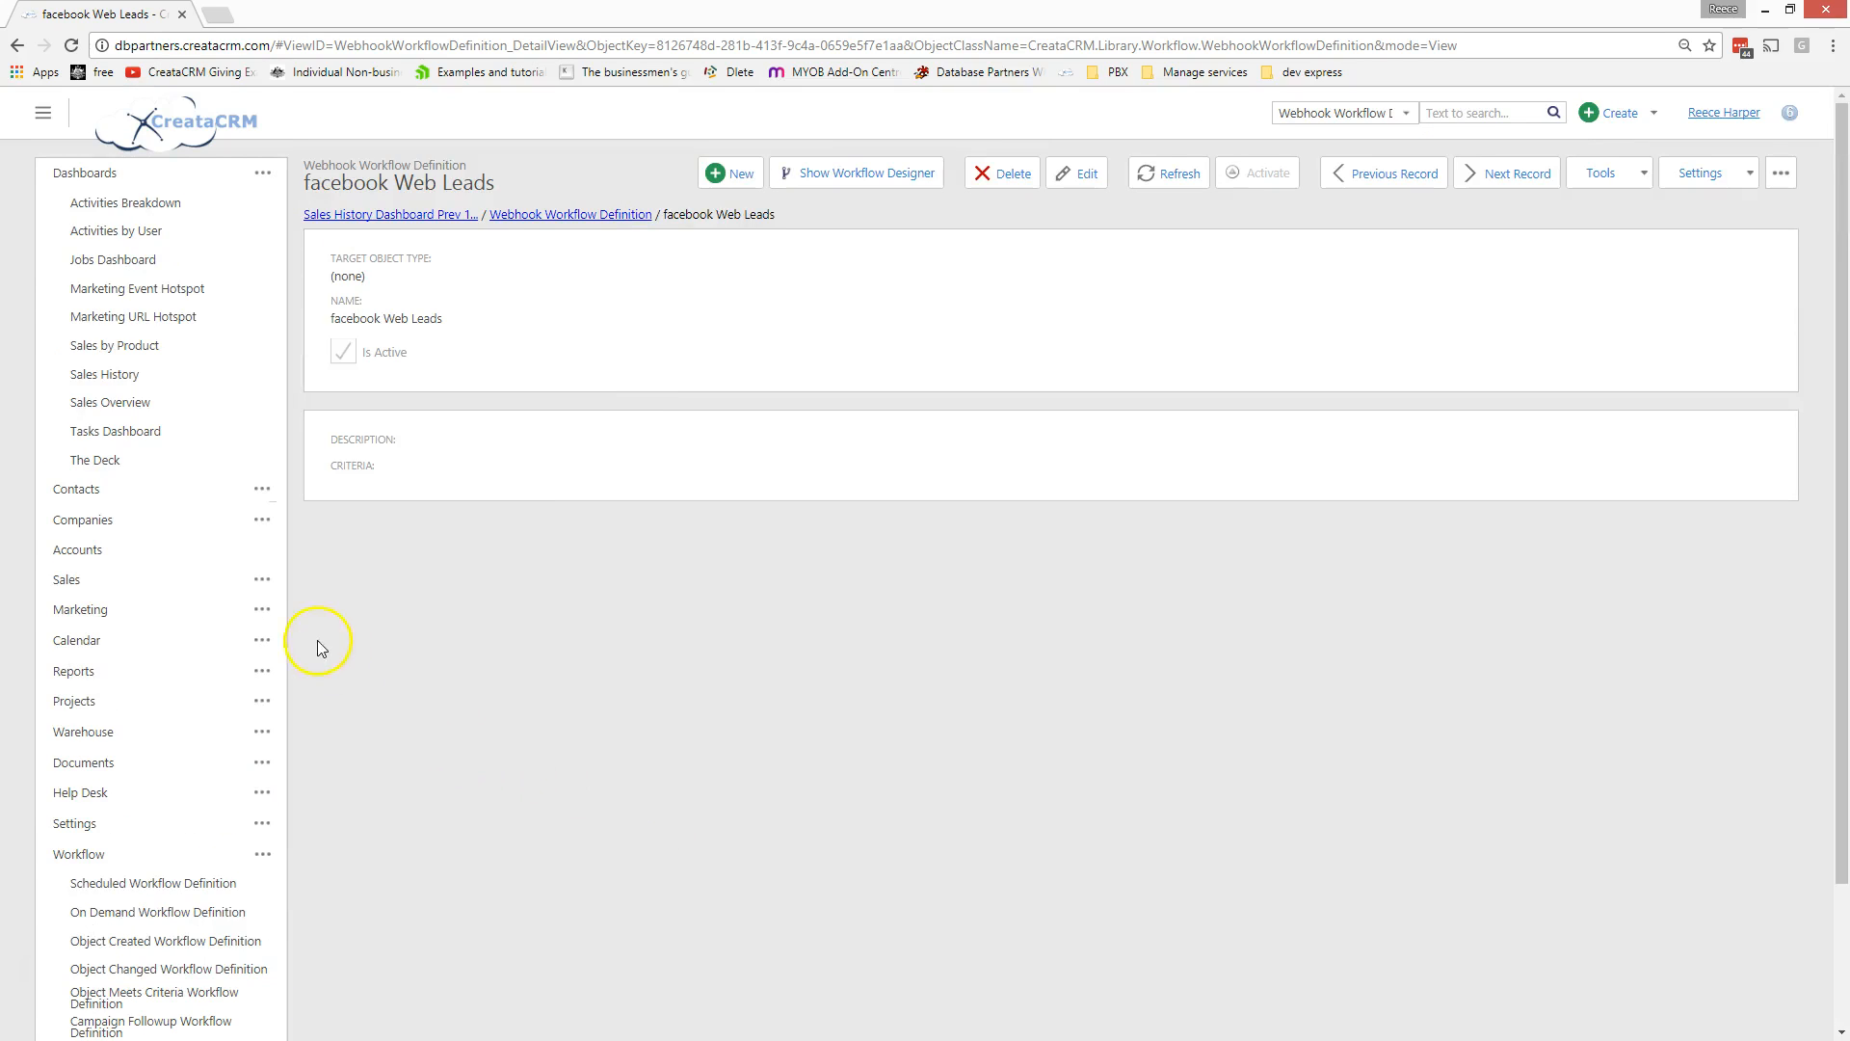
# - Expand Marketing > Campaigns and open the Campaign Workflow list
pyautogui.click(258, 609)
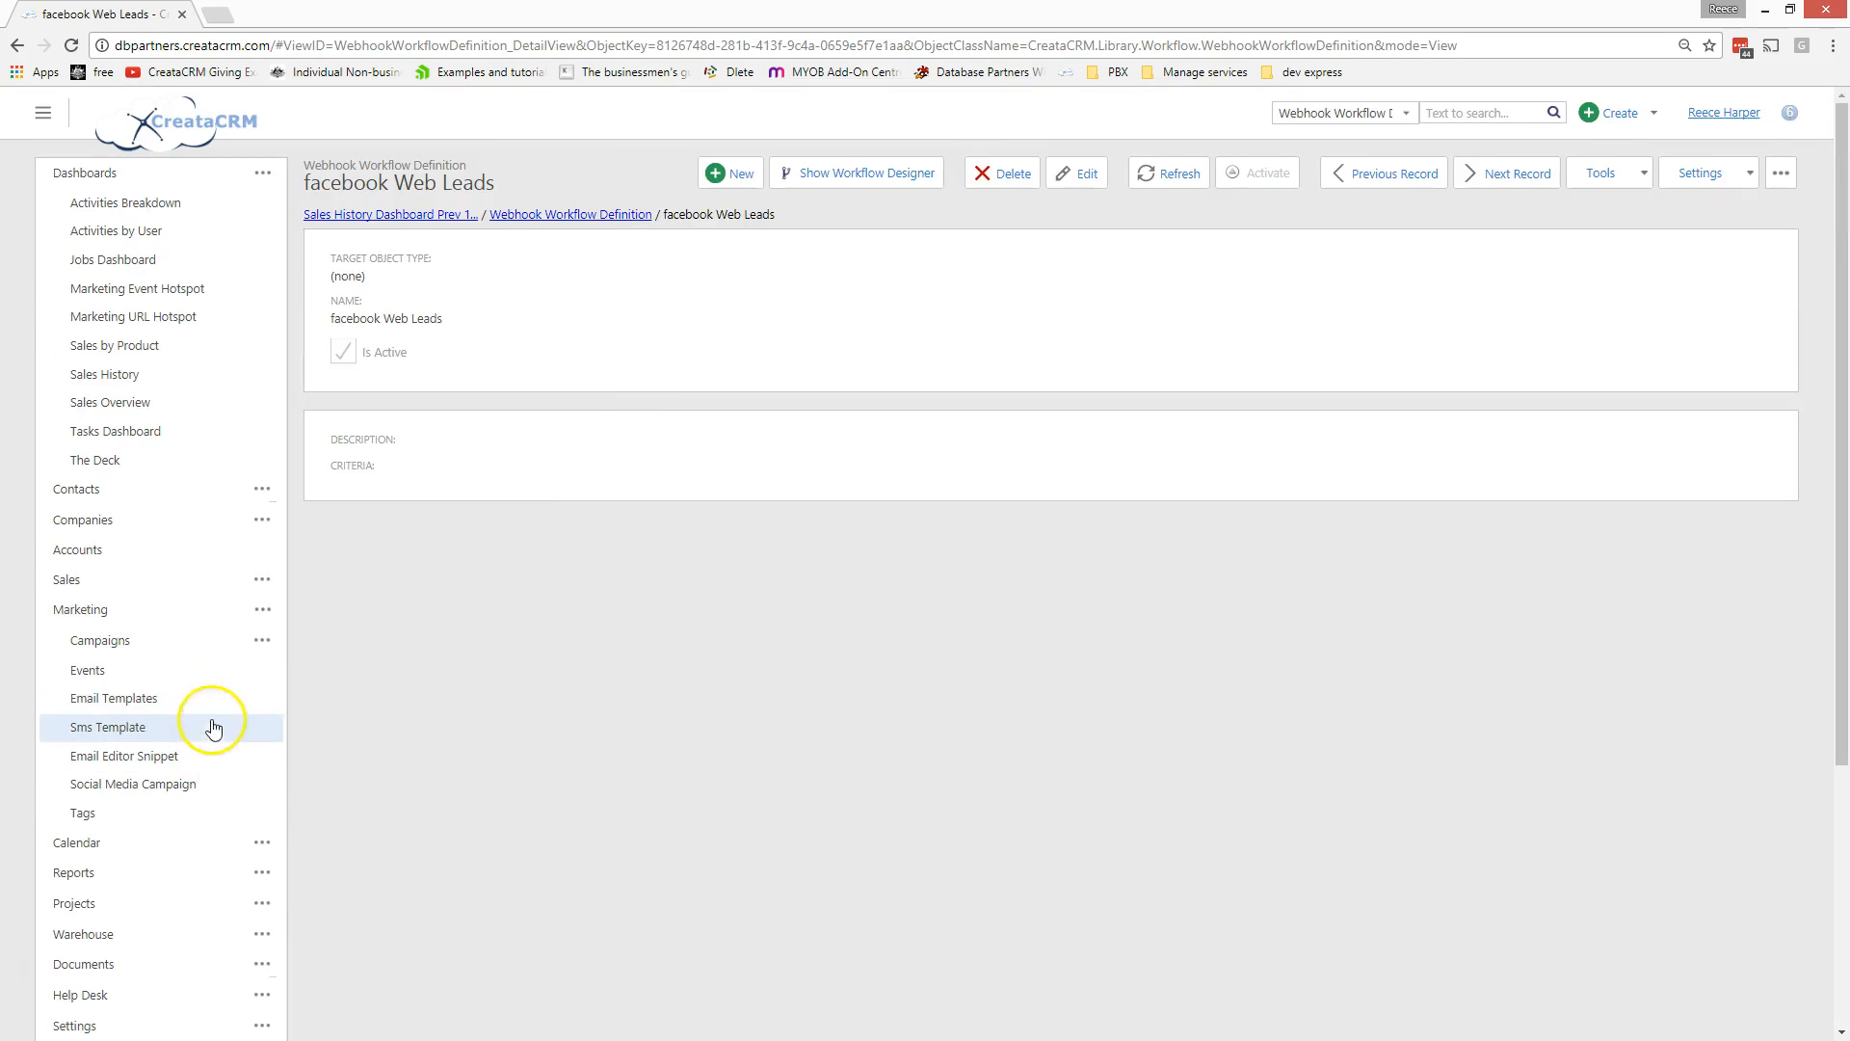
pyautogui.click(274, 643)
pyautogui.click(197, 730)
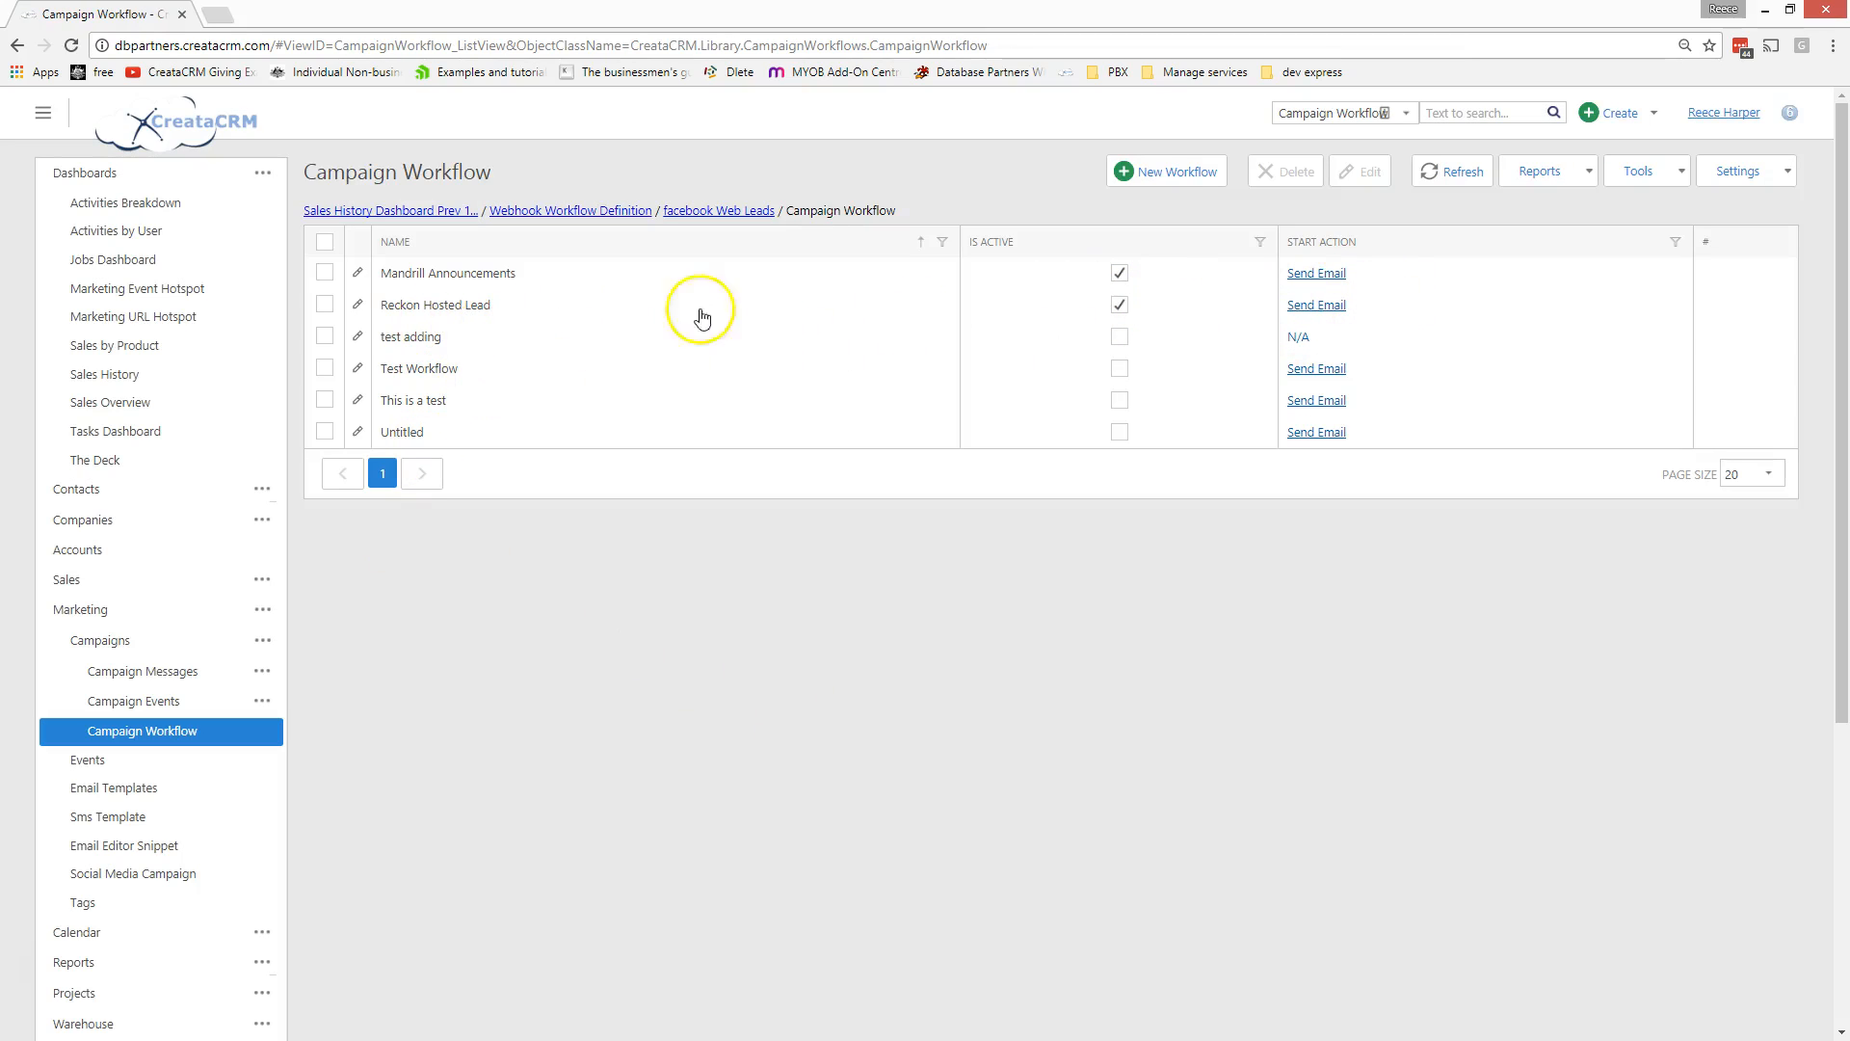
# - Start a new campaign workflow, close it unsaved, and open Reckon Hosted Lead
pyautogui.click(1186, 171)
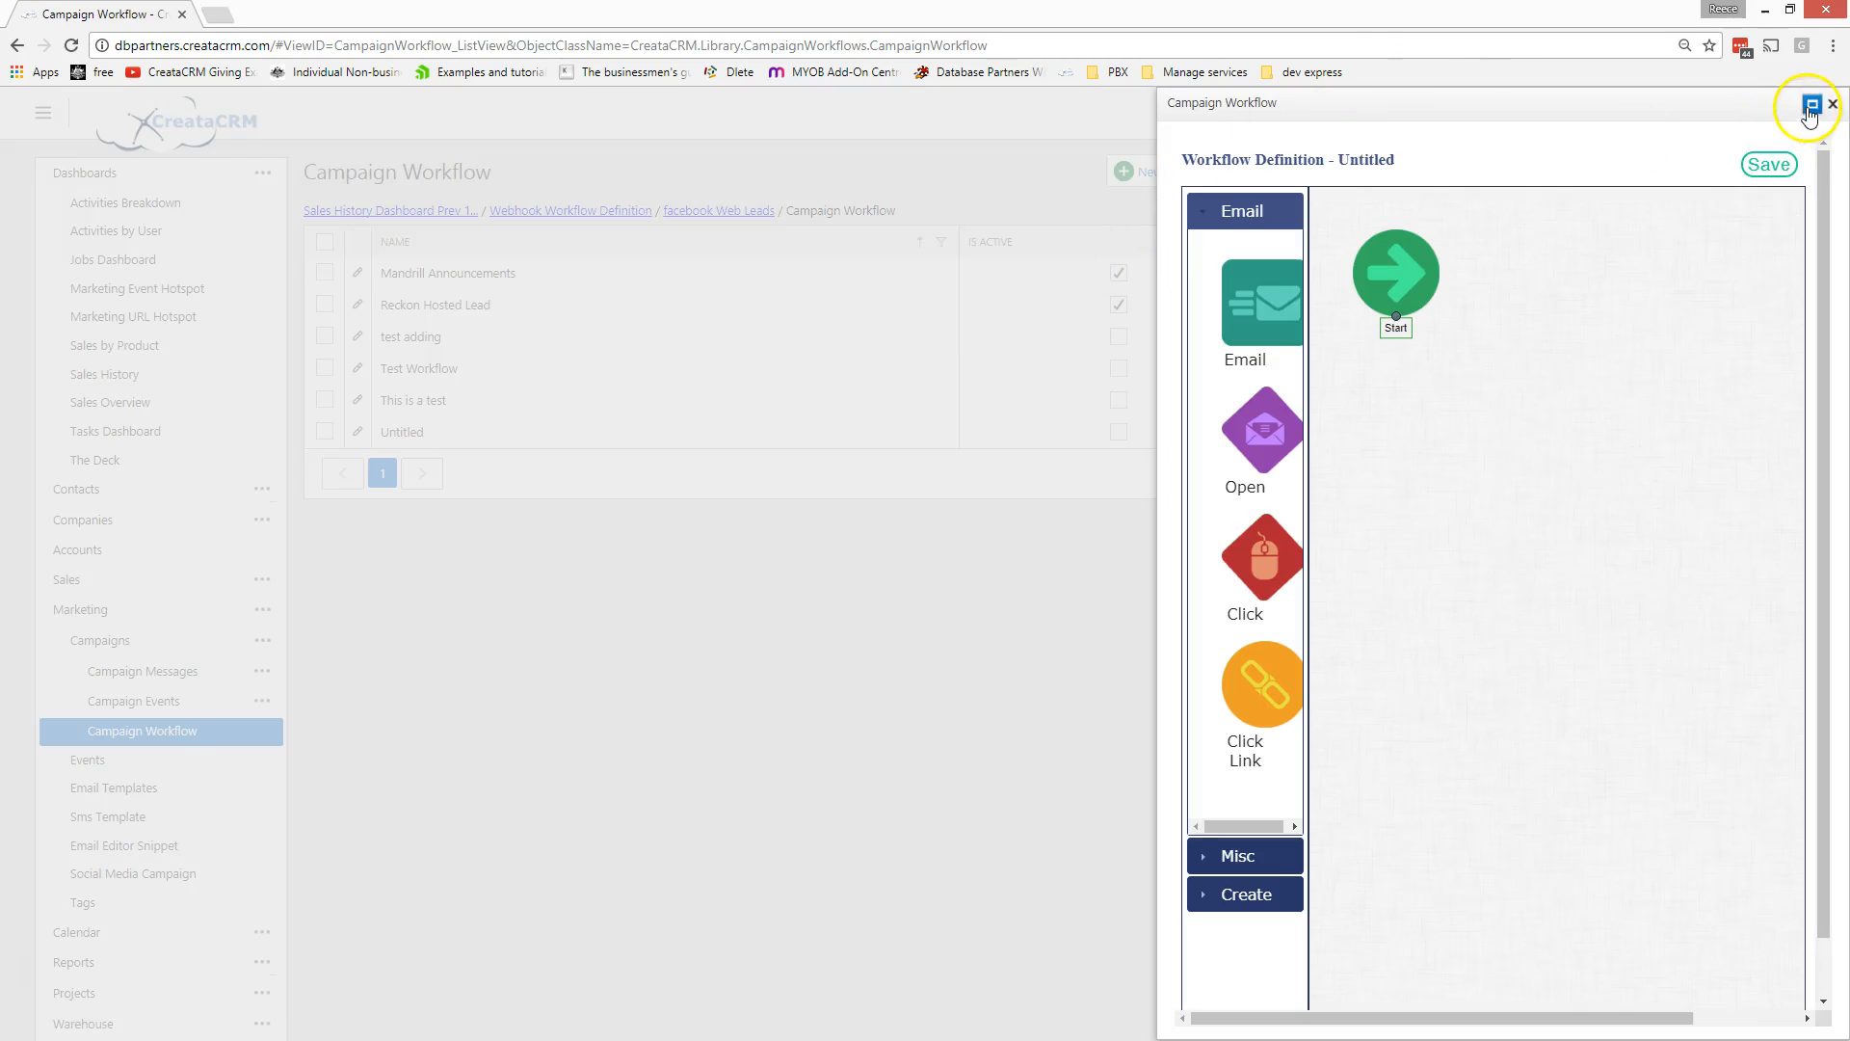
pyautogui.click(1813, 103)
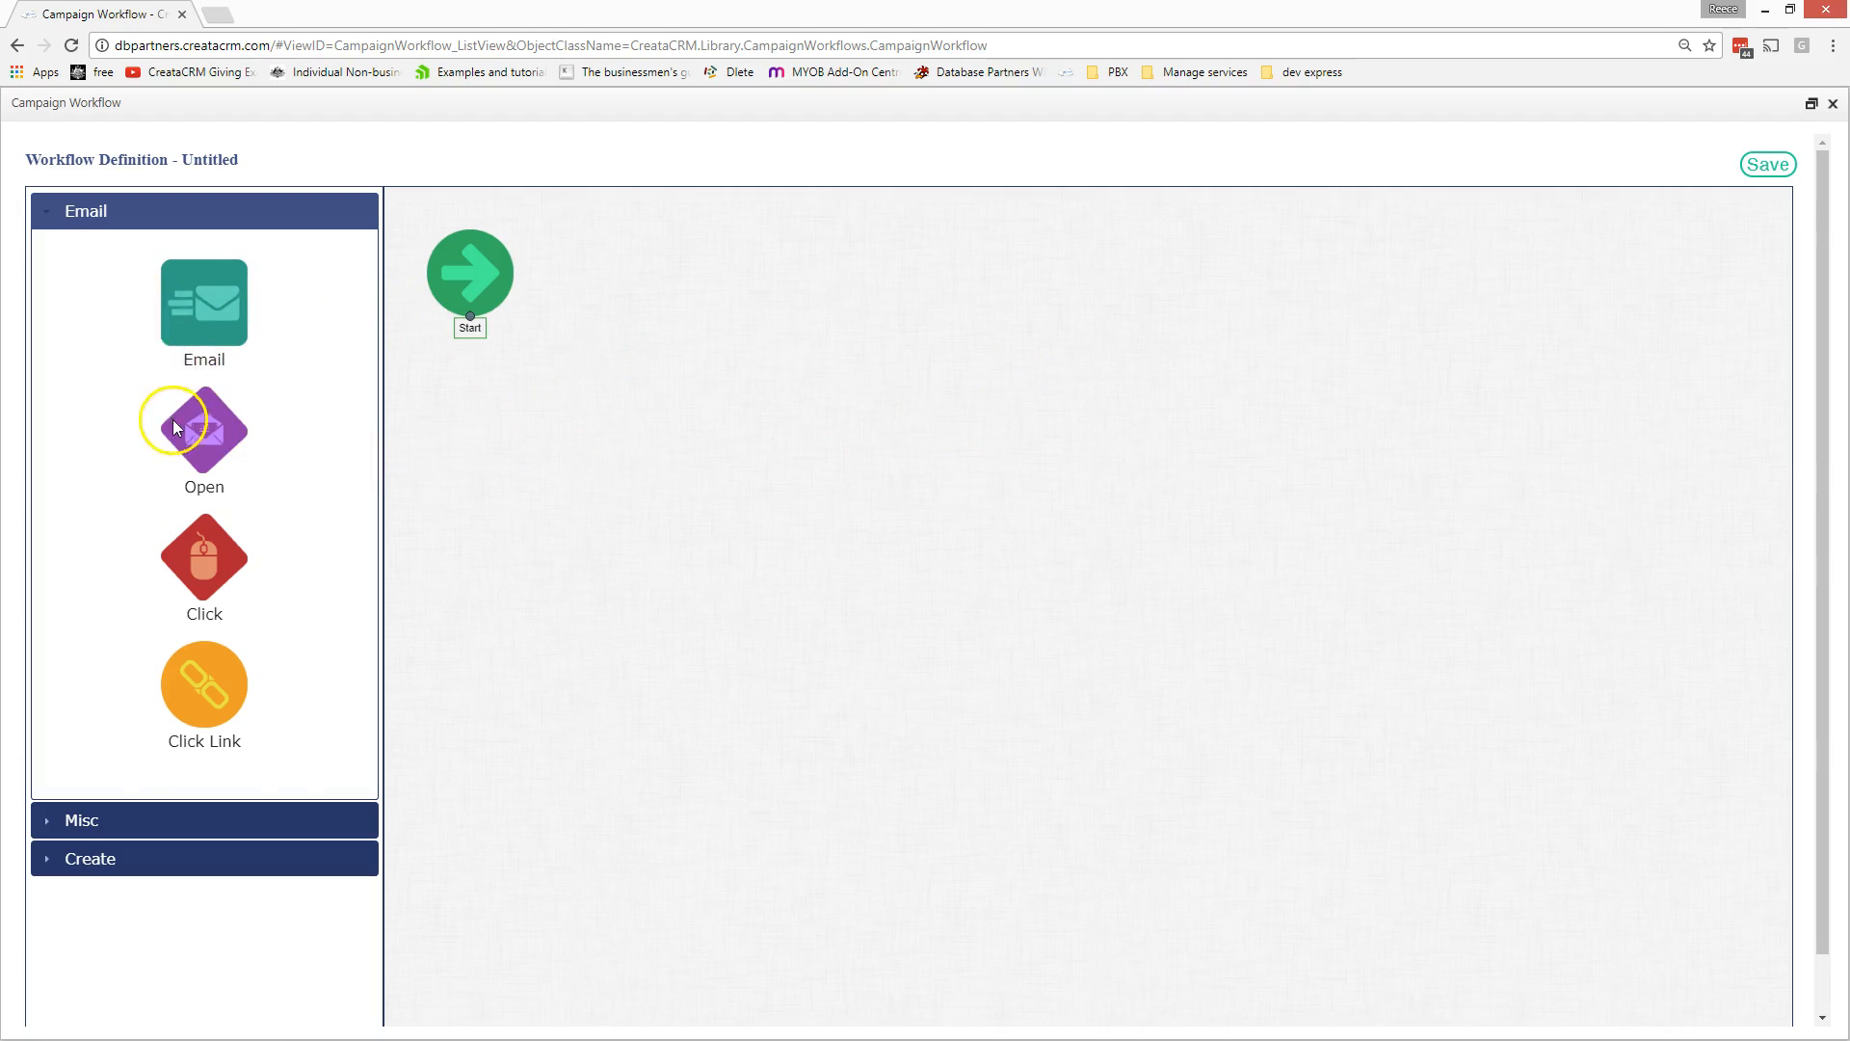
pyautogui.click(1832, 104)
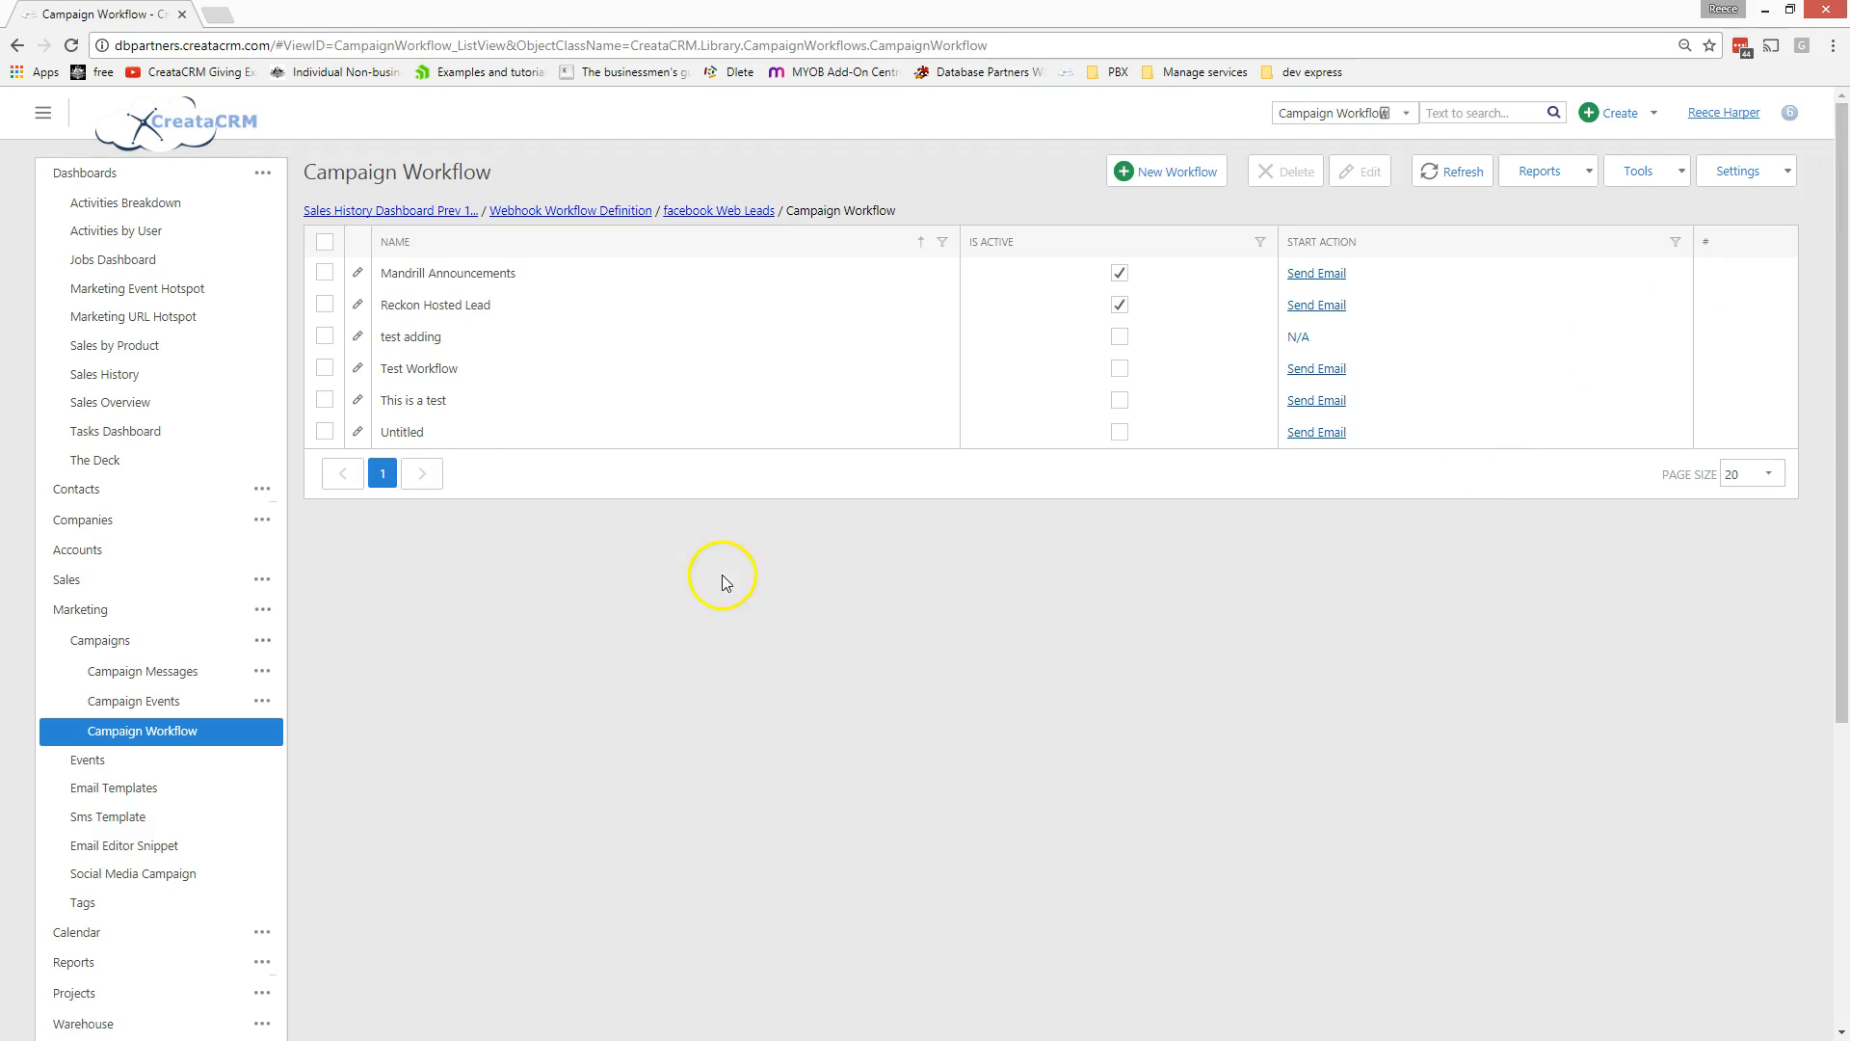
pyautogui.click(448, 313)
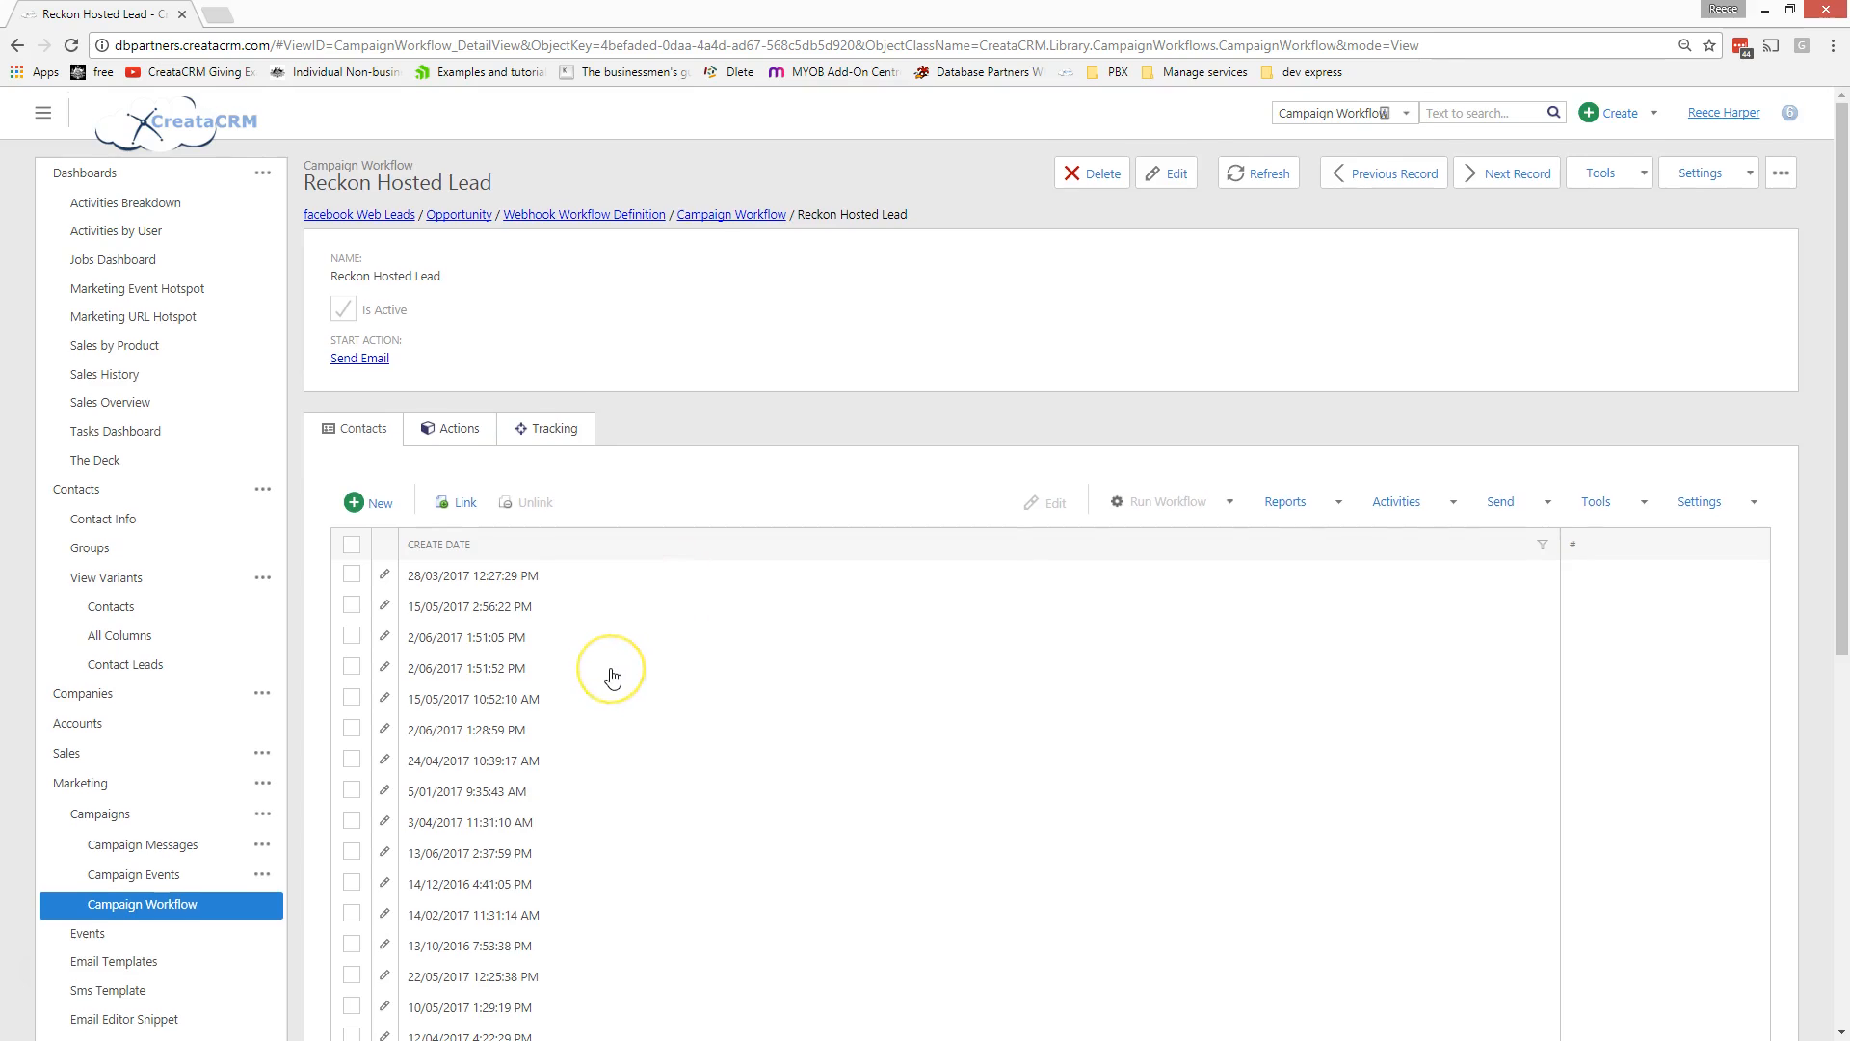
# - Review Reckon Hosted Lead's tracking records, all finished with No Next Action, then open the '...' menu
pyautogui.scroll(-3, 612, 678)
pyautogui.scroll(3, 615, 681)
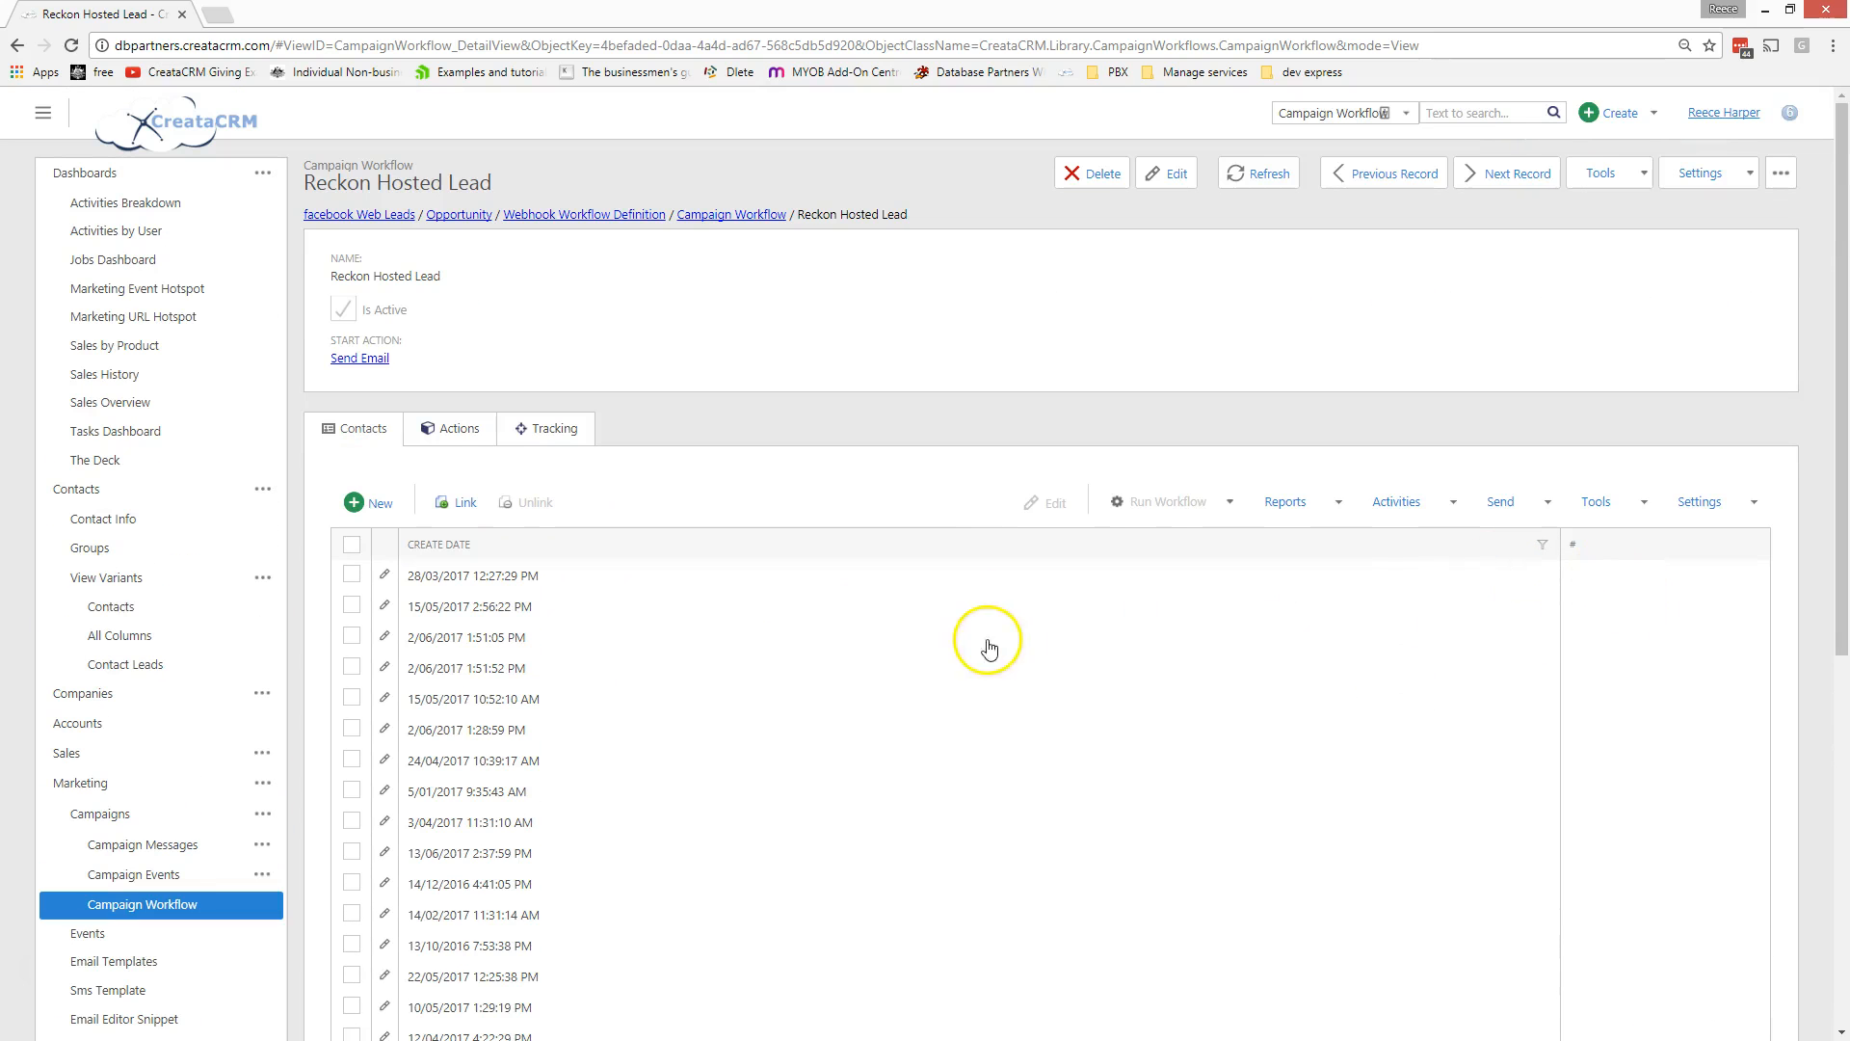
pyautogui.scroll(-3, 742, 620)
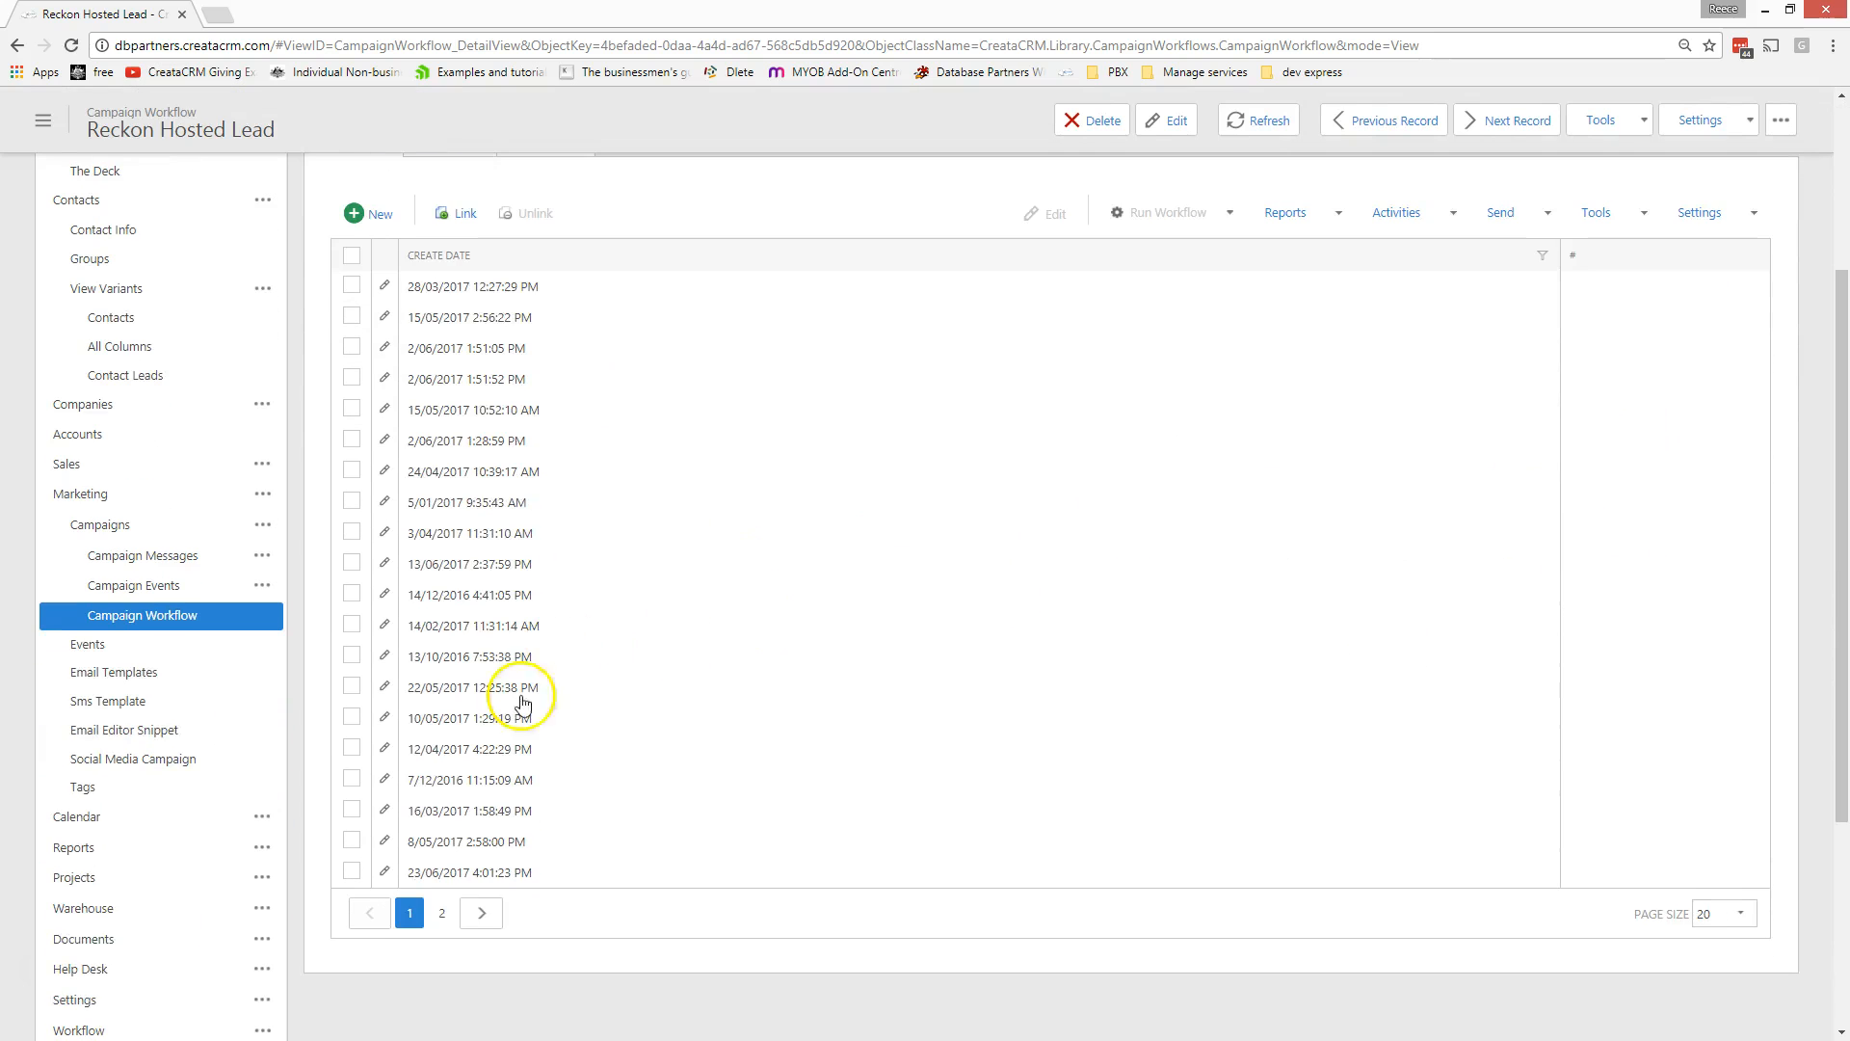
pyautogui.scroll(3, 448, 583)
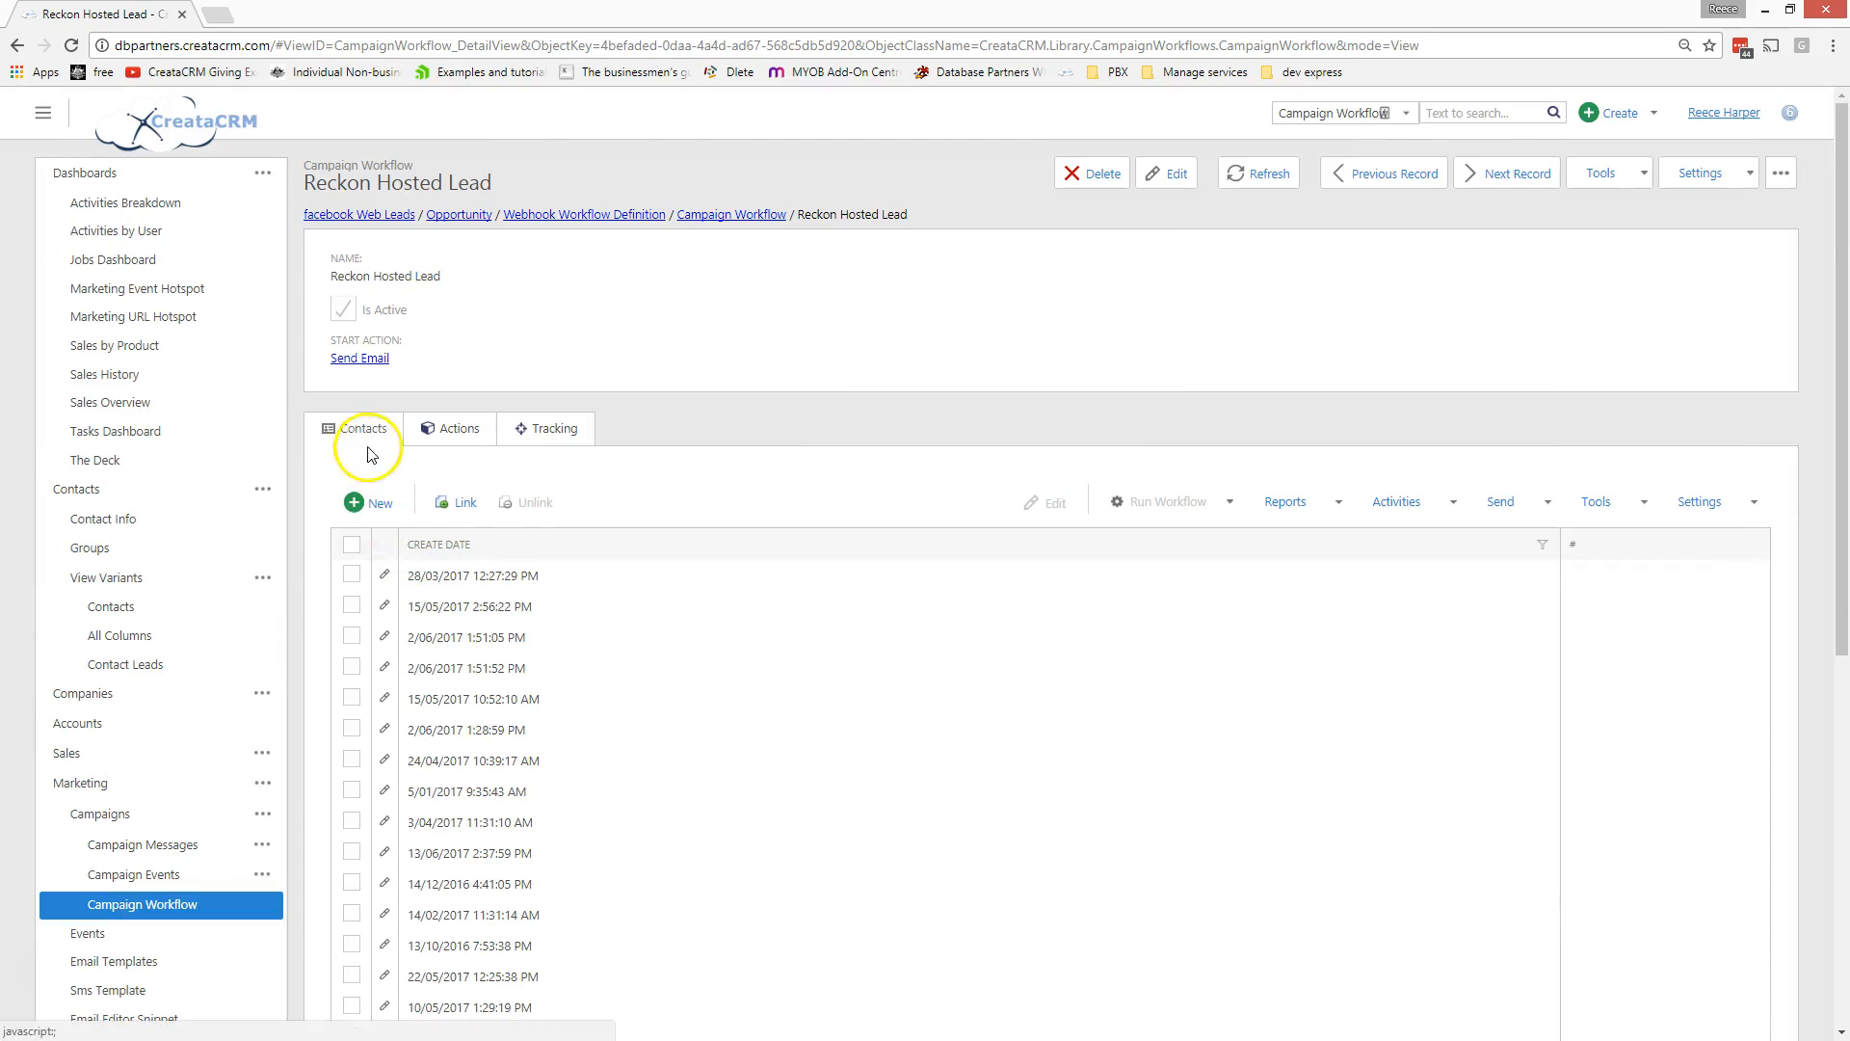
pyautogui.doubleClick(564, 436)
pyautogui.click(417, 561)
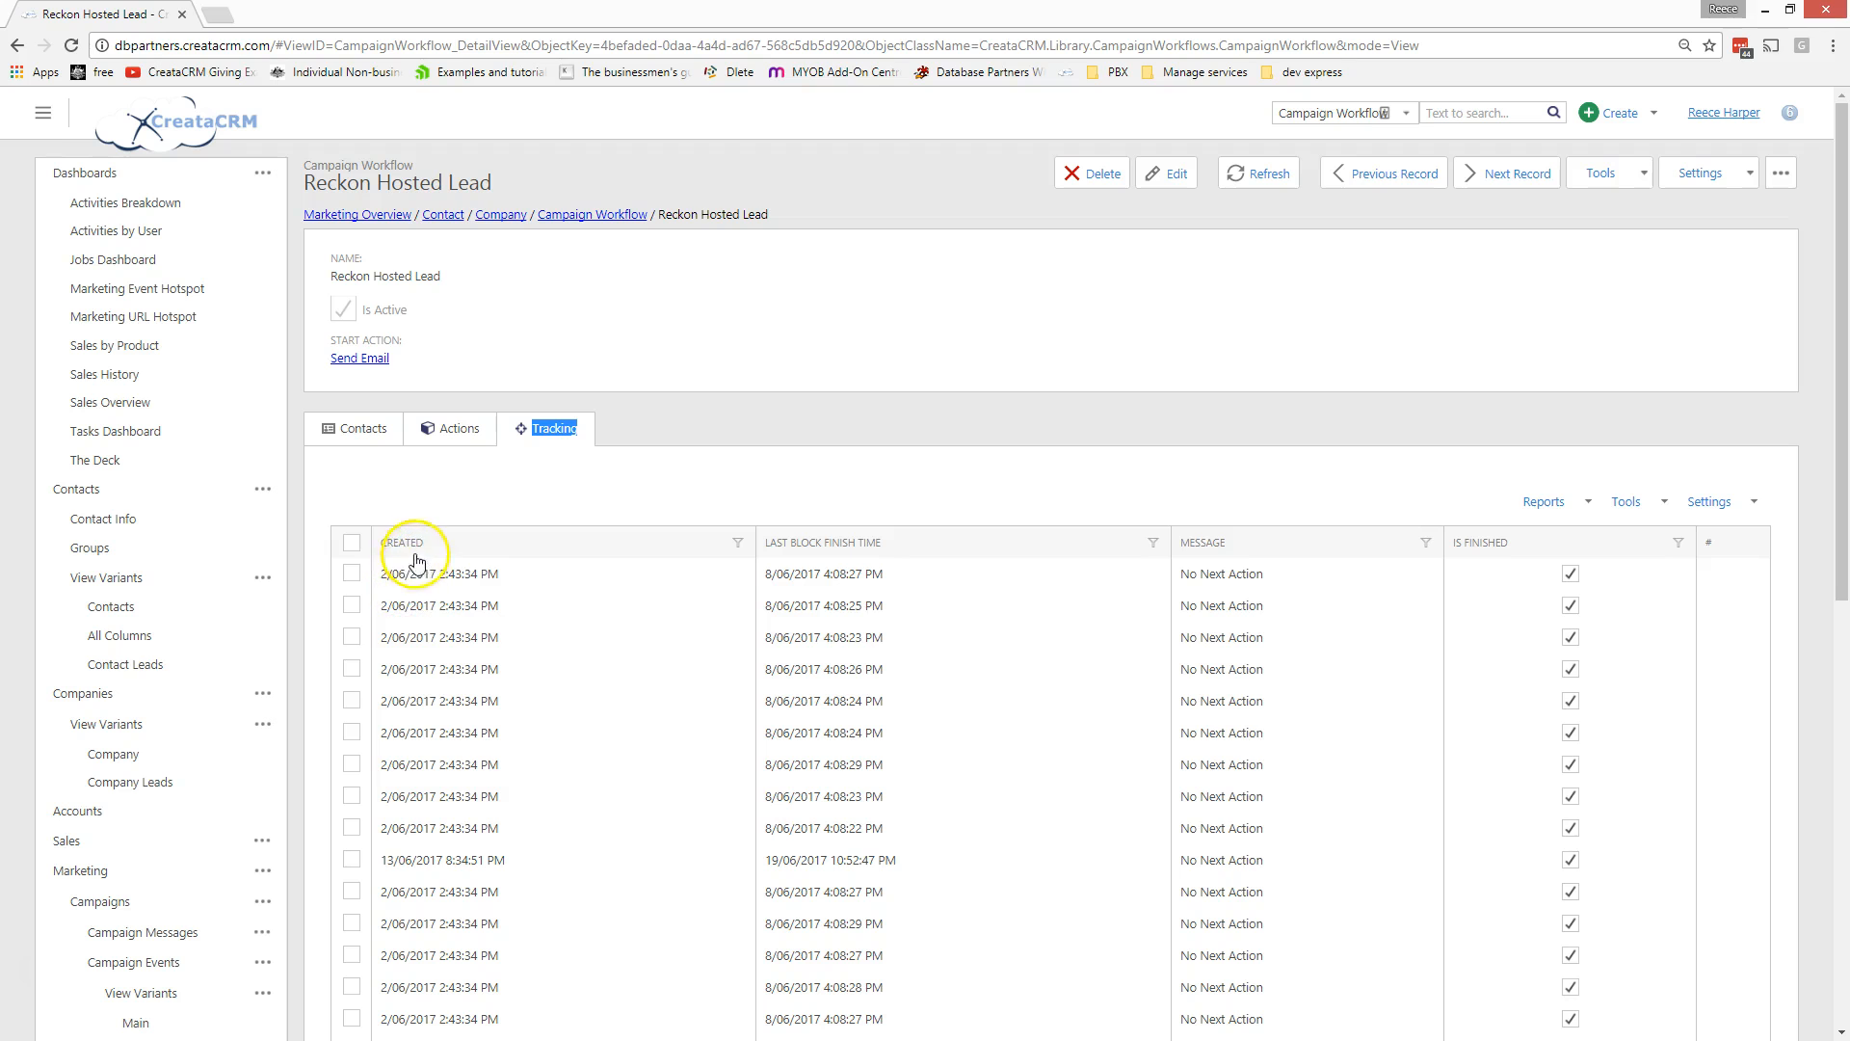
pyautogui.scroll(-2, 826, 578)
pyautogui.scroll(-1, 829, 576)
pyautogui.scroll(2, 830, 576)
pyautogui.scroll(-3, 1252, 829)
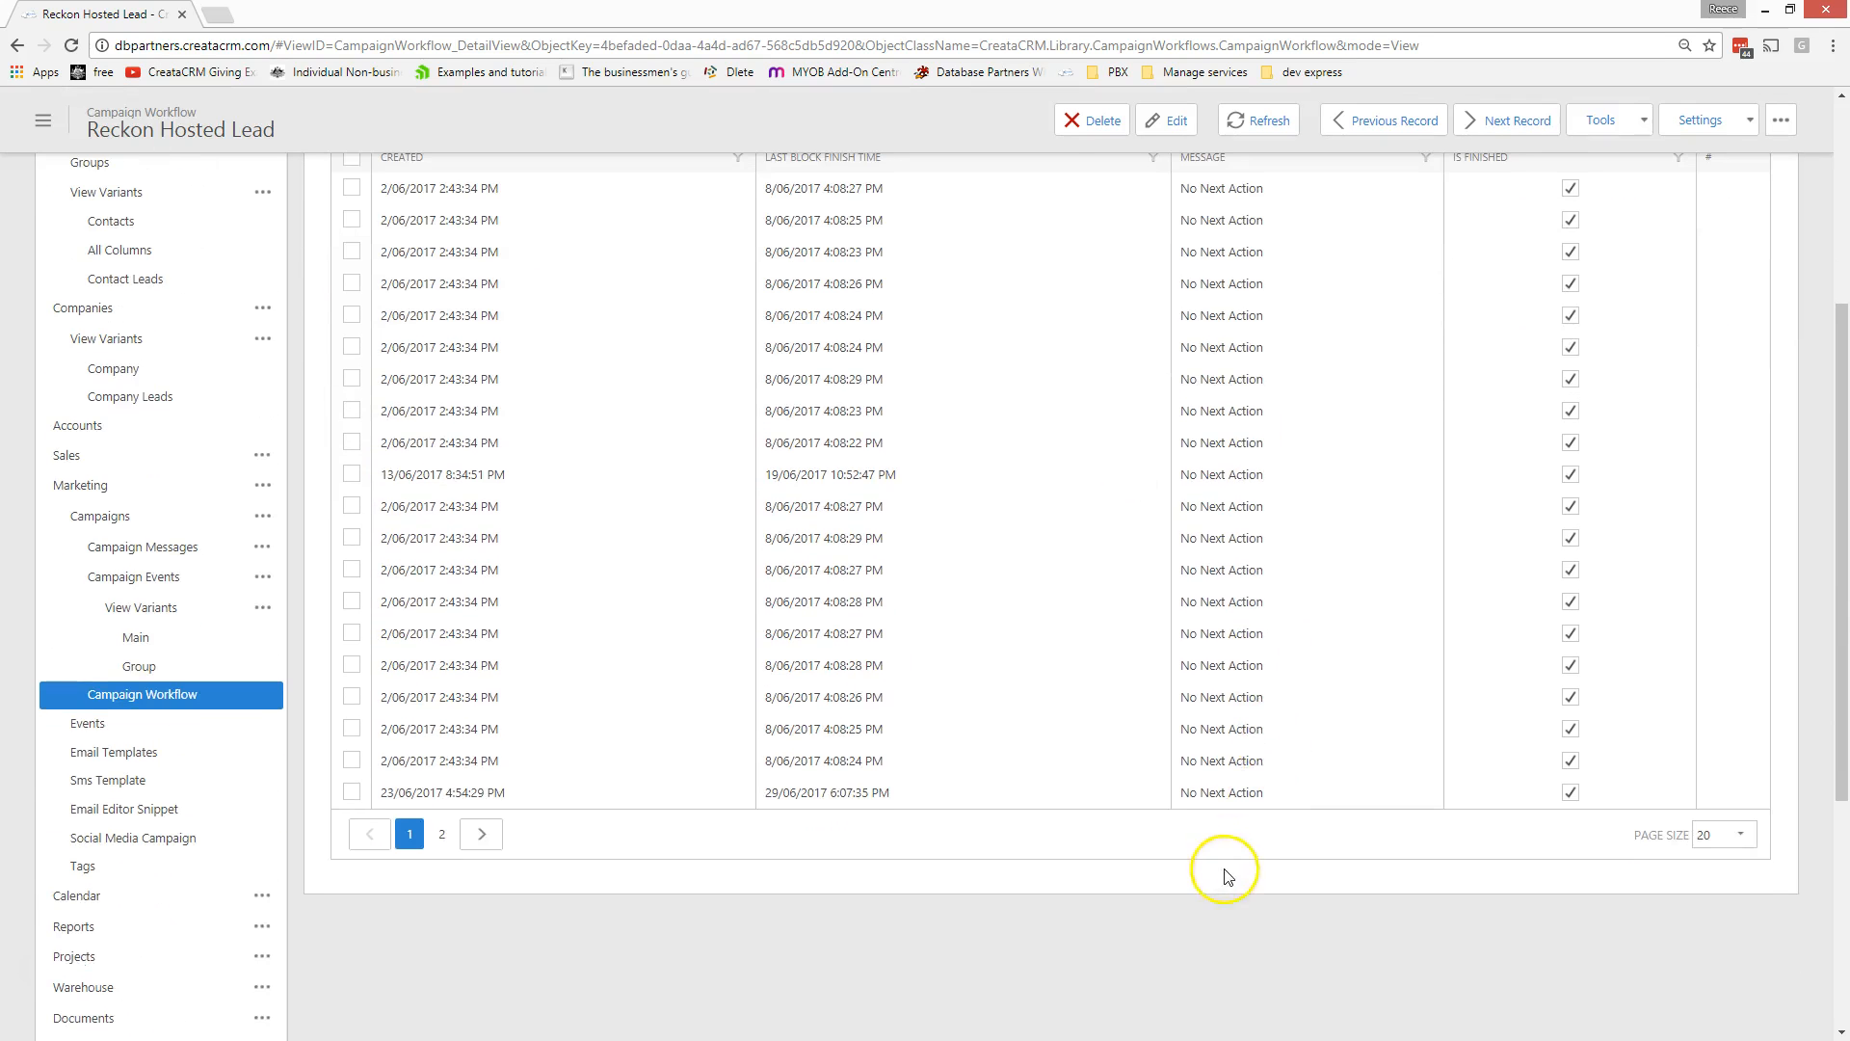
pyautogui.scroll(4, 1243, 544)
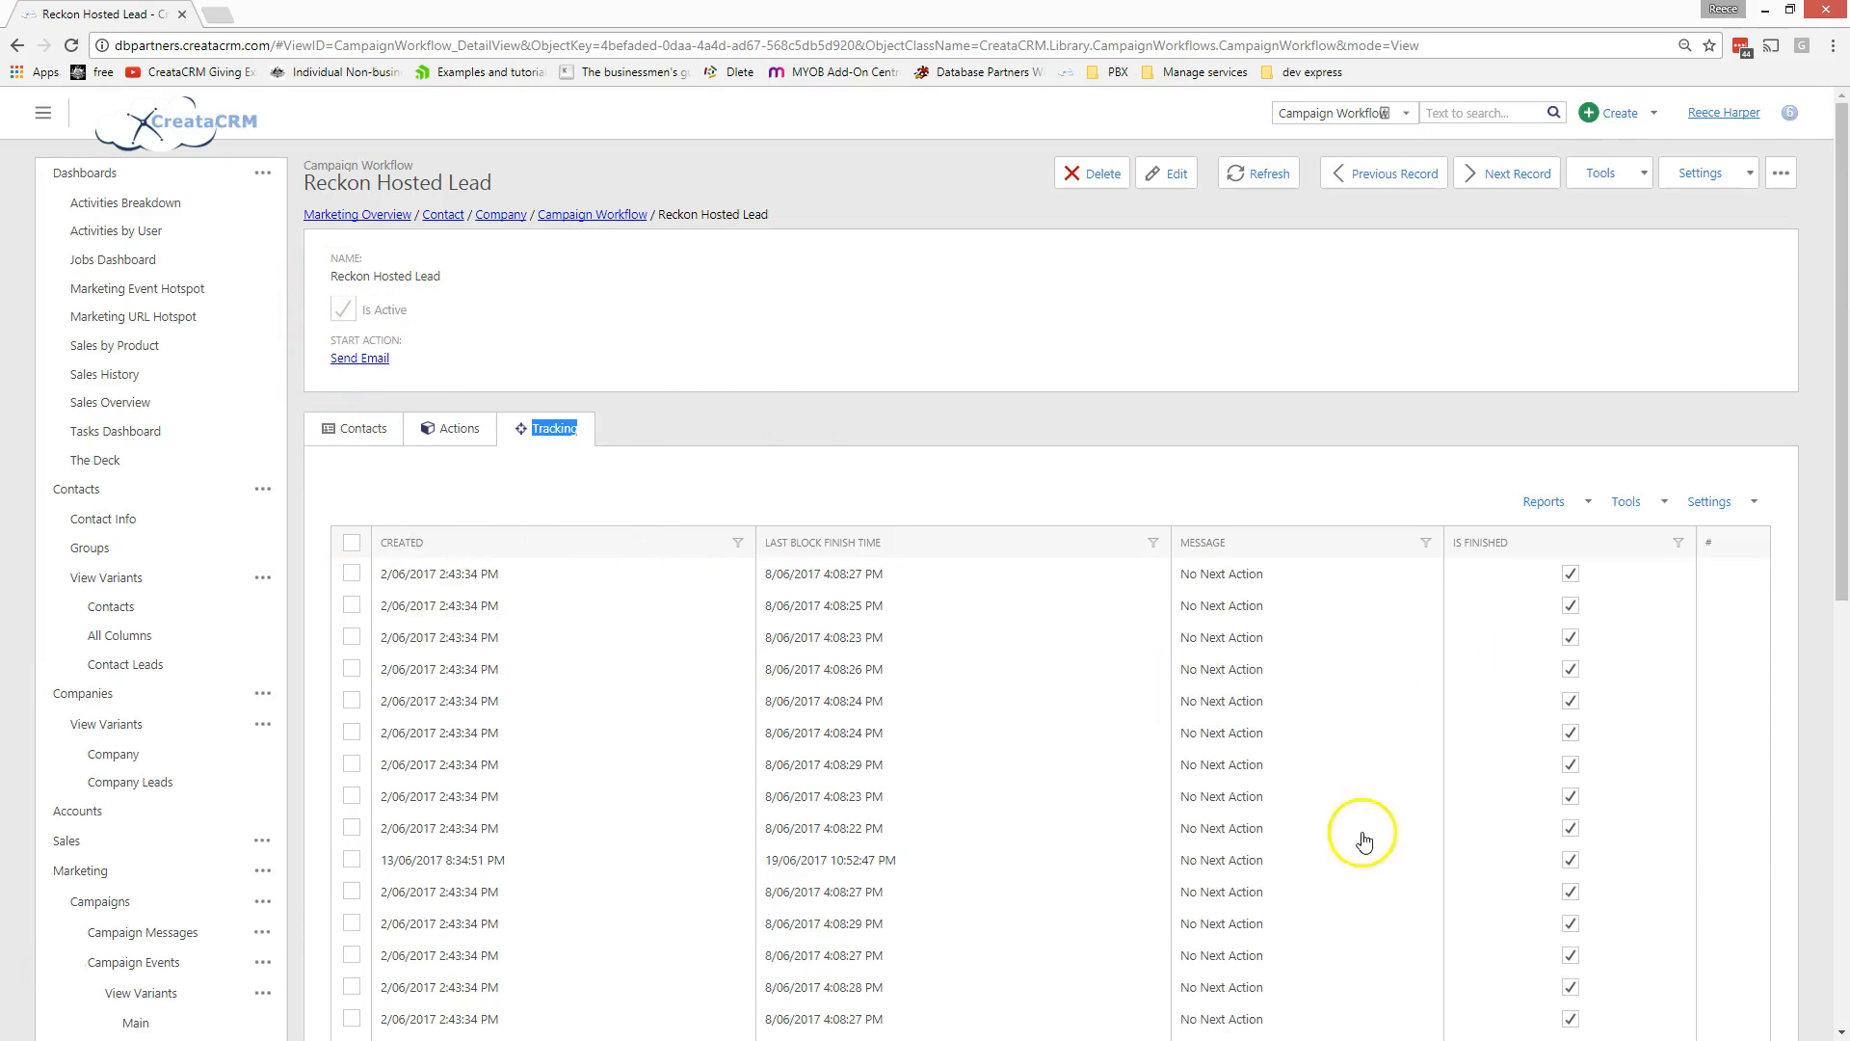
pyautogui.scroll(-3, 1198, 764)
pyautogui.scroll(3, 1197, 764)
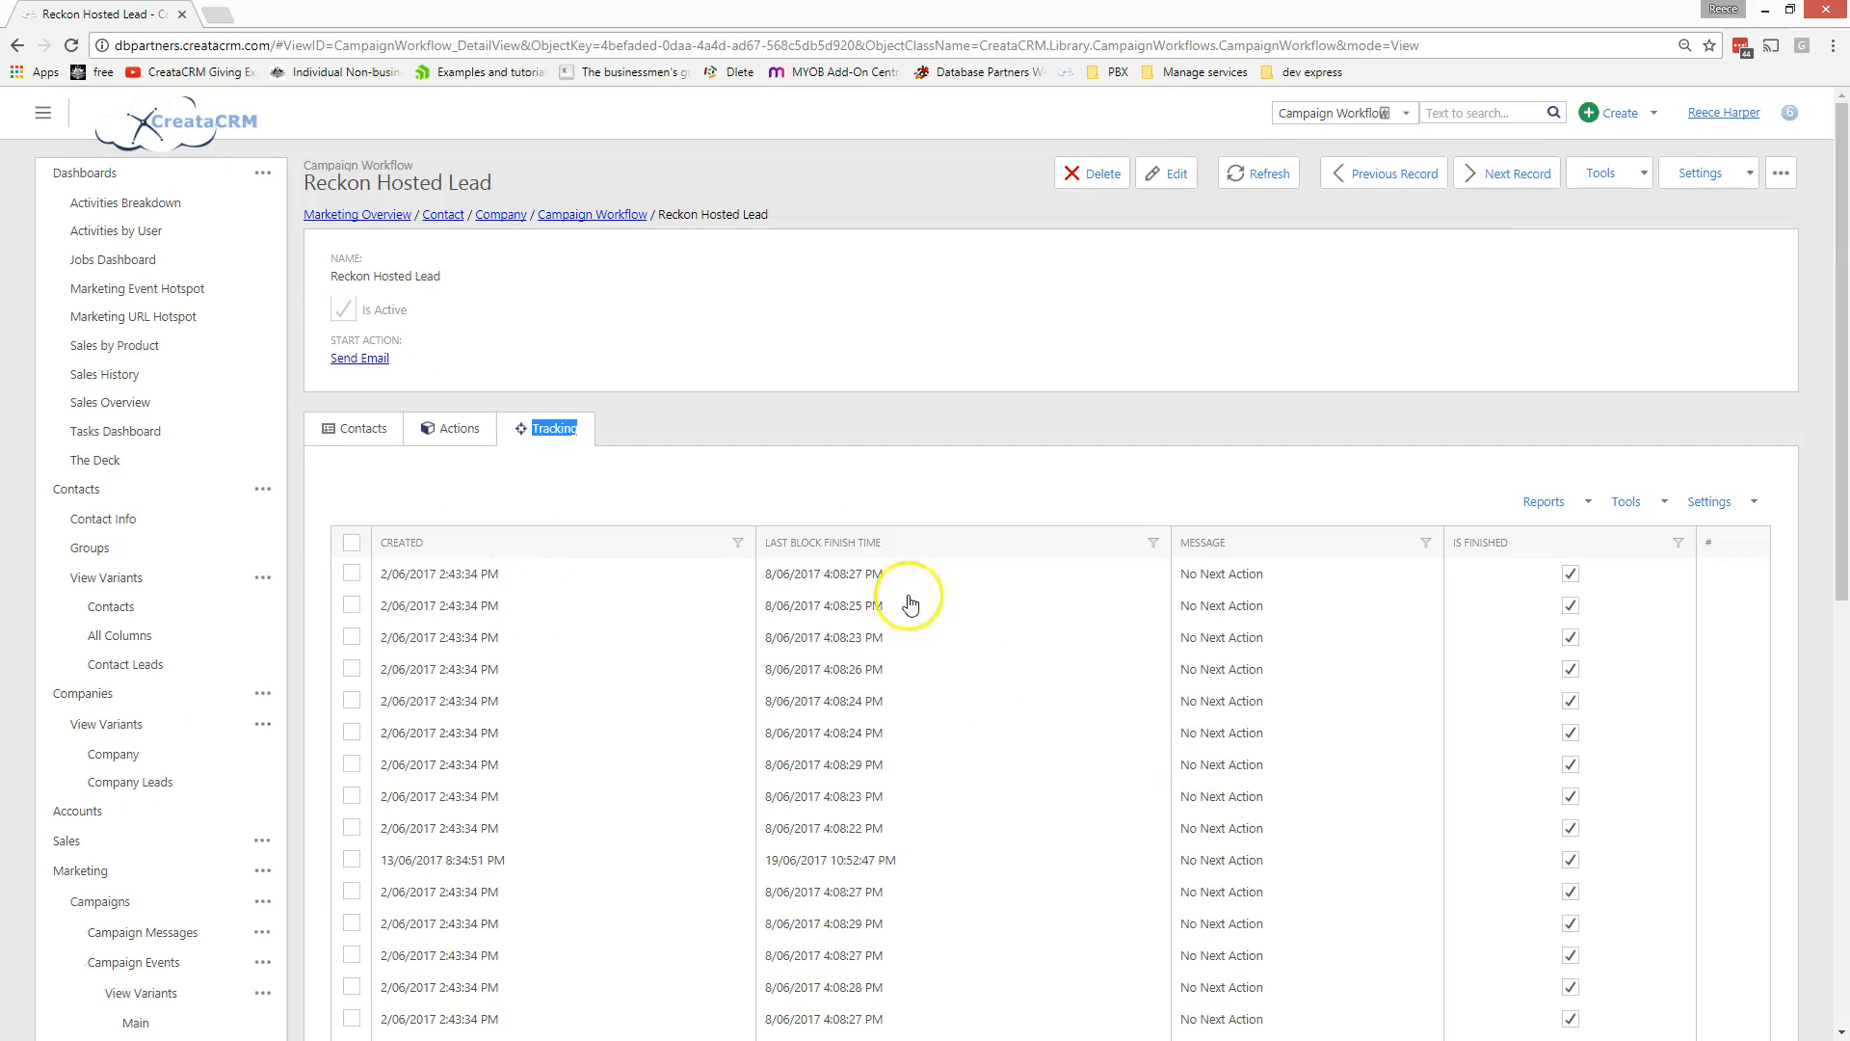
pyautogui.scroll(-2, 1272, 711)
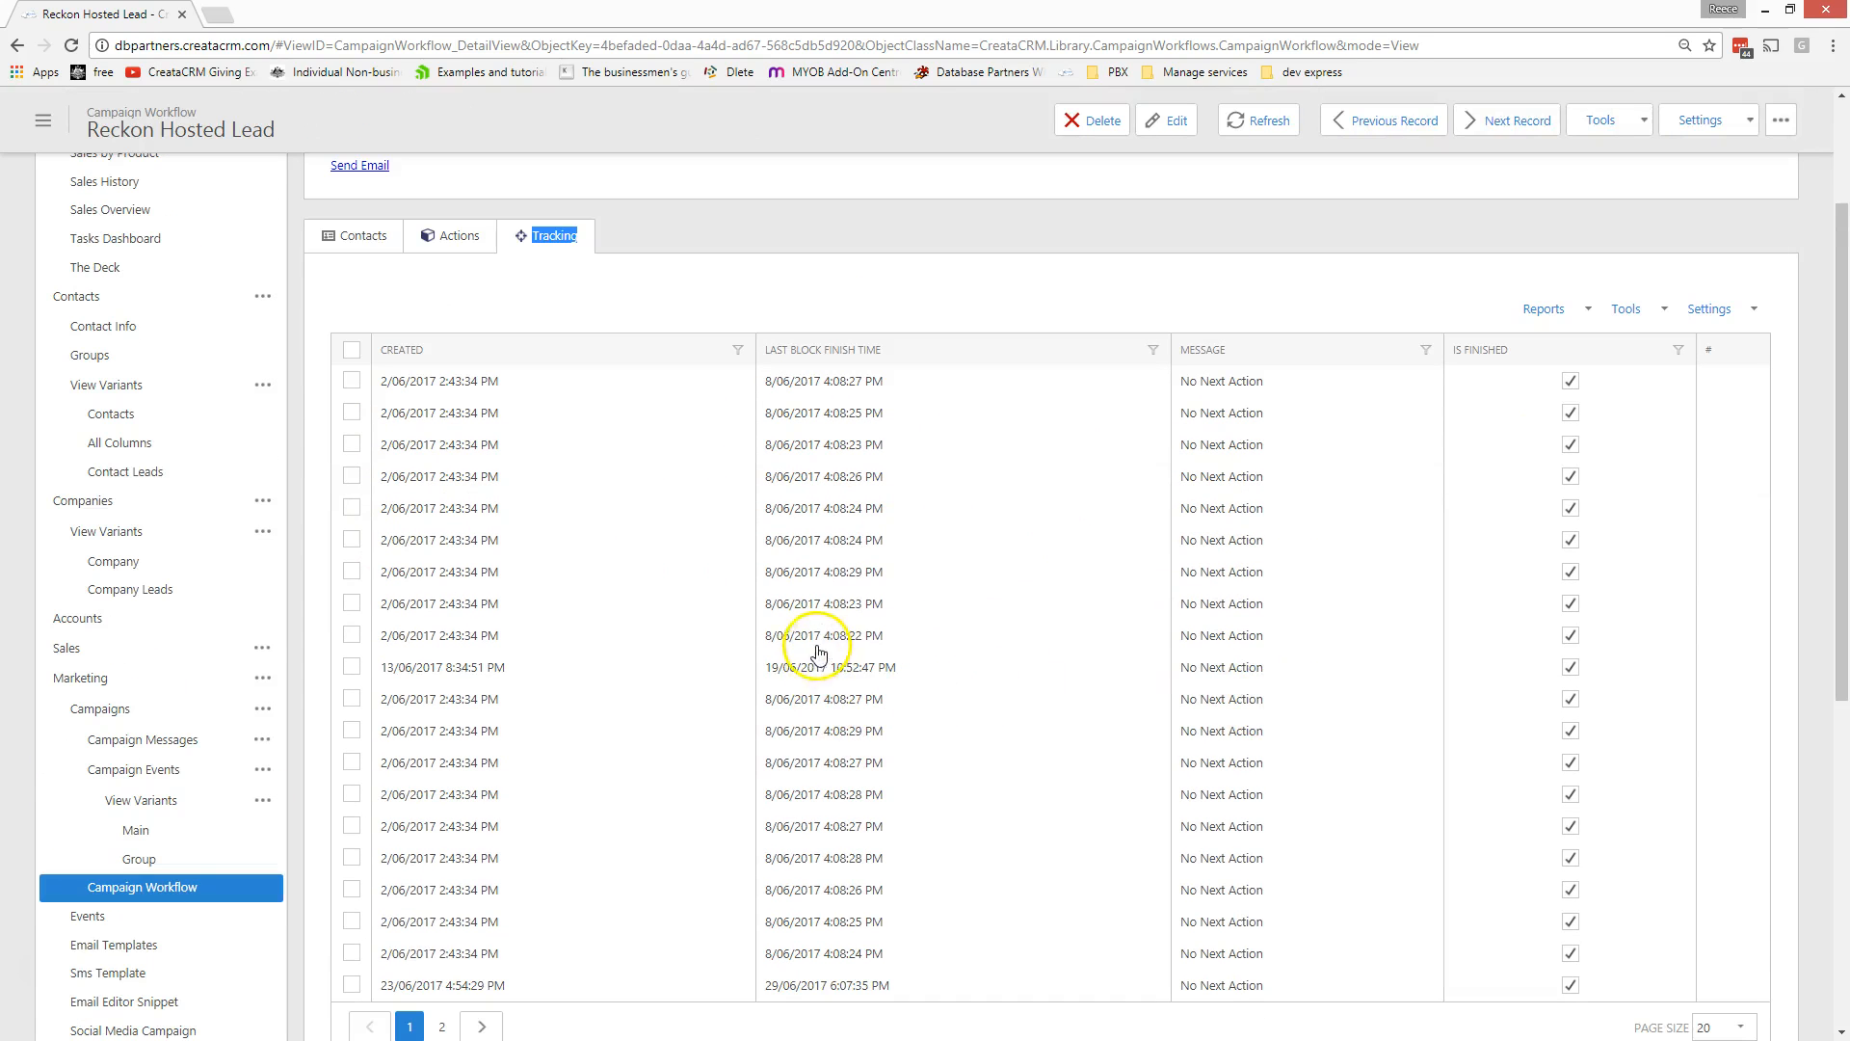
pyautogui.scroll(-3, 839, 838)
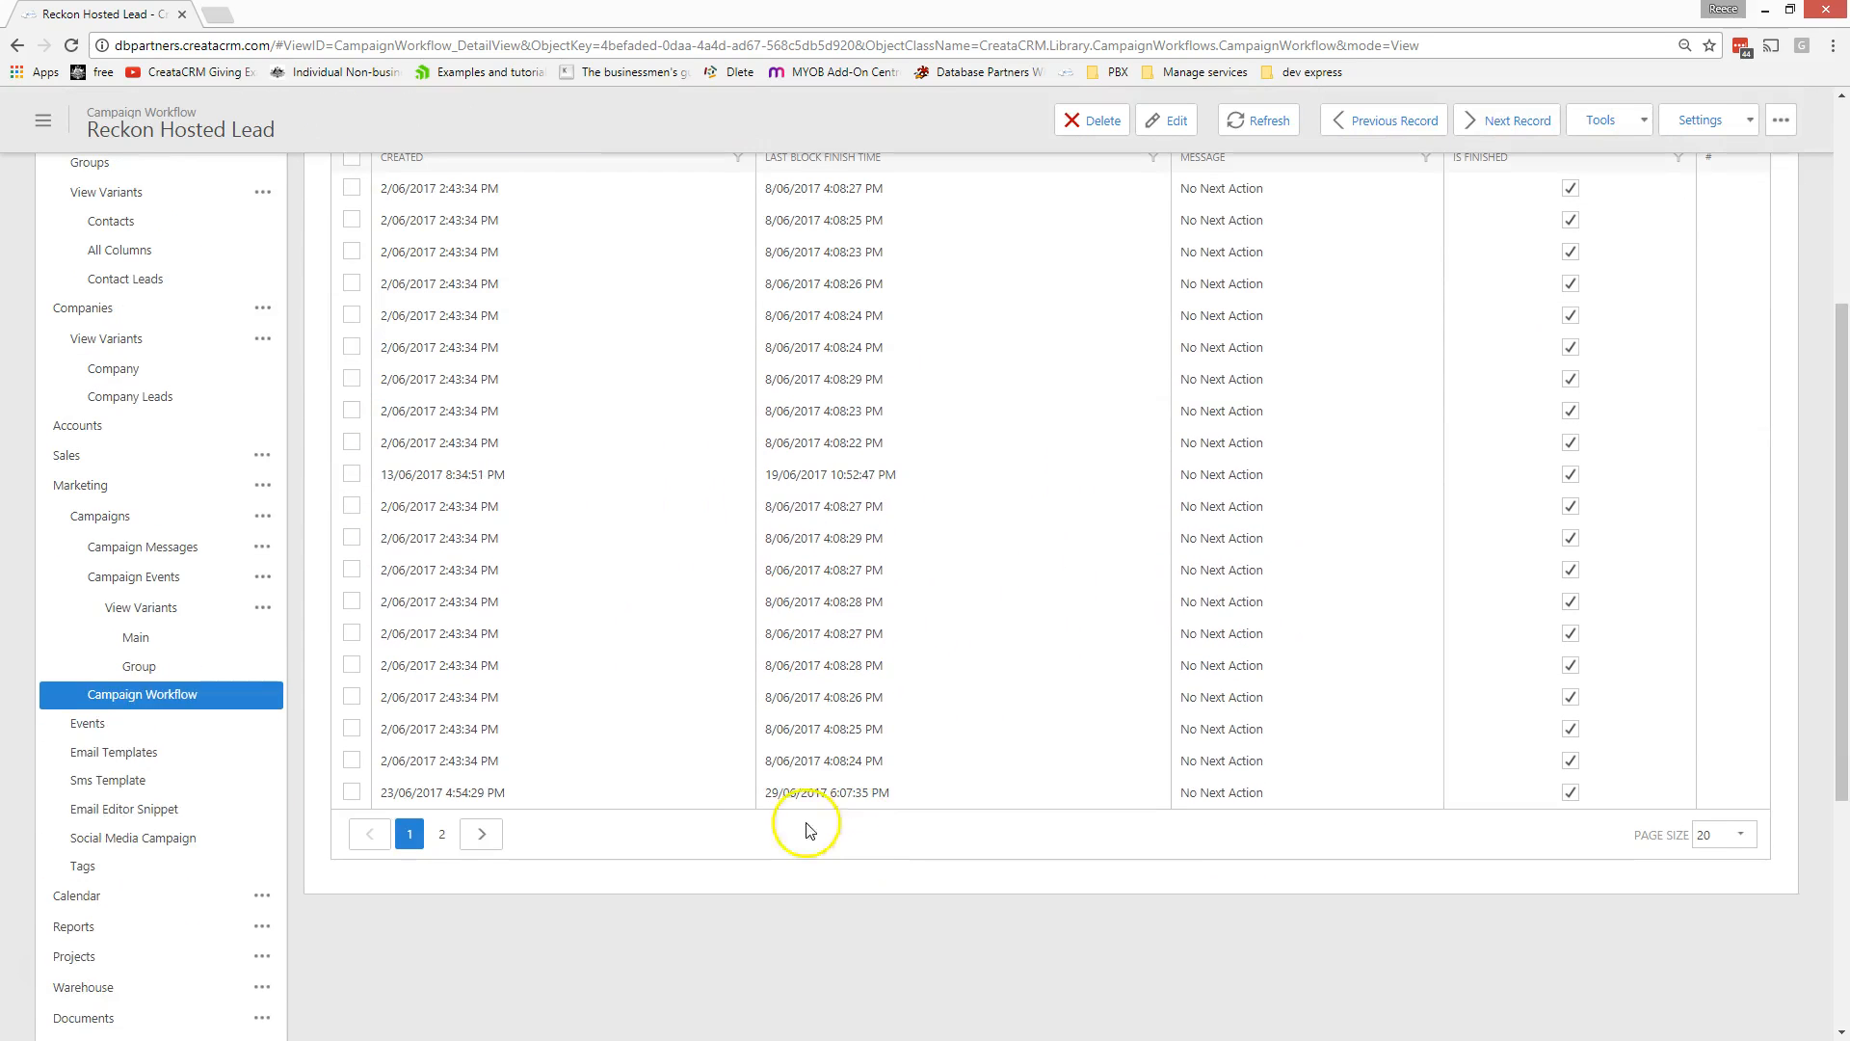
pyautogui.scroll(5, 798, 798)
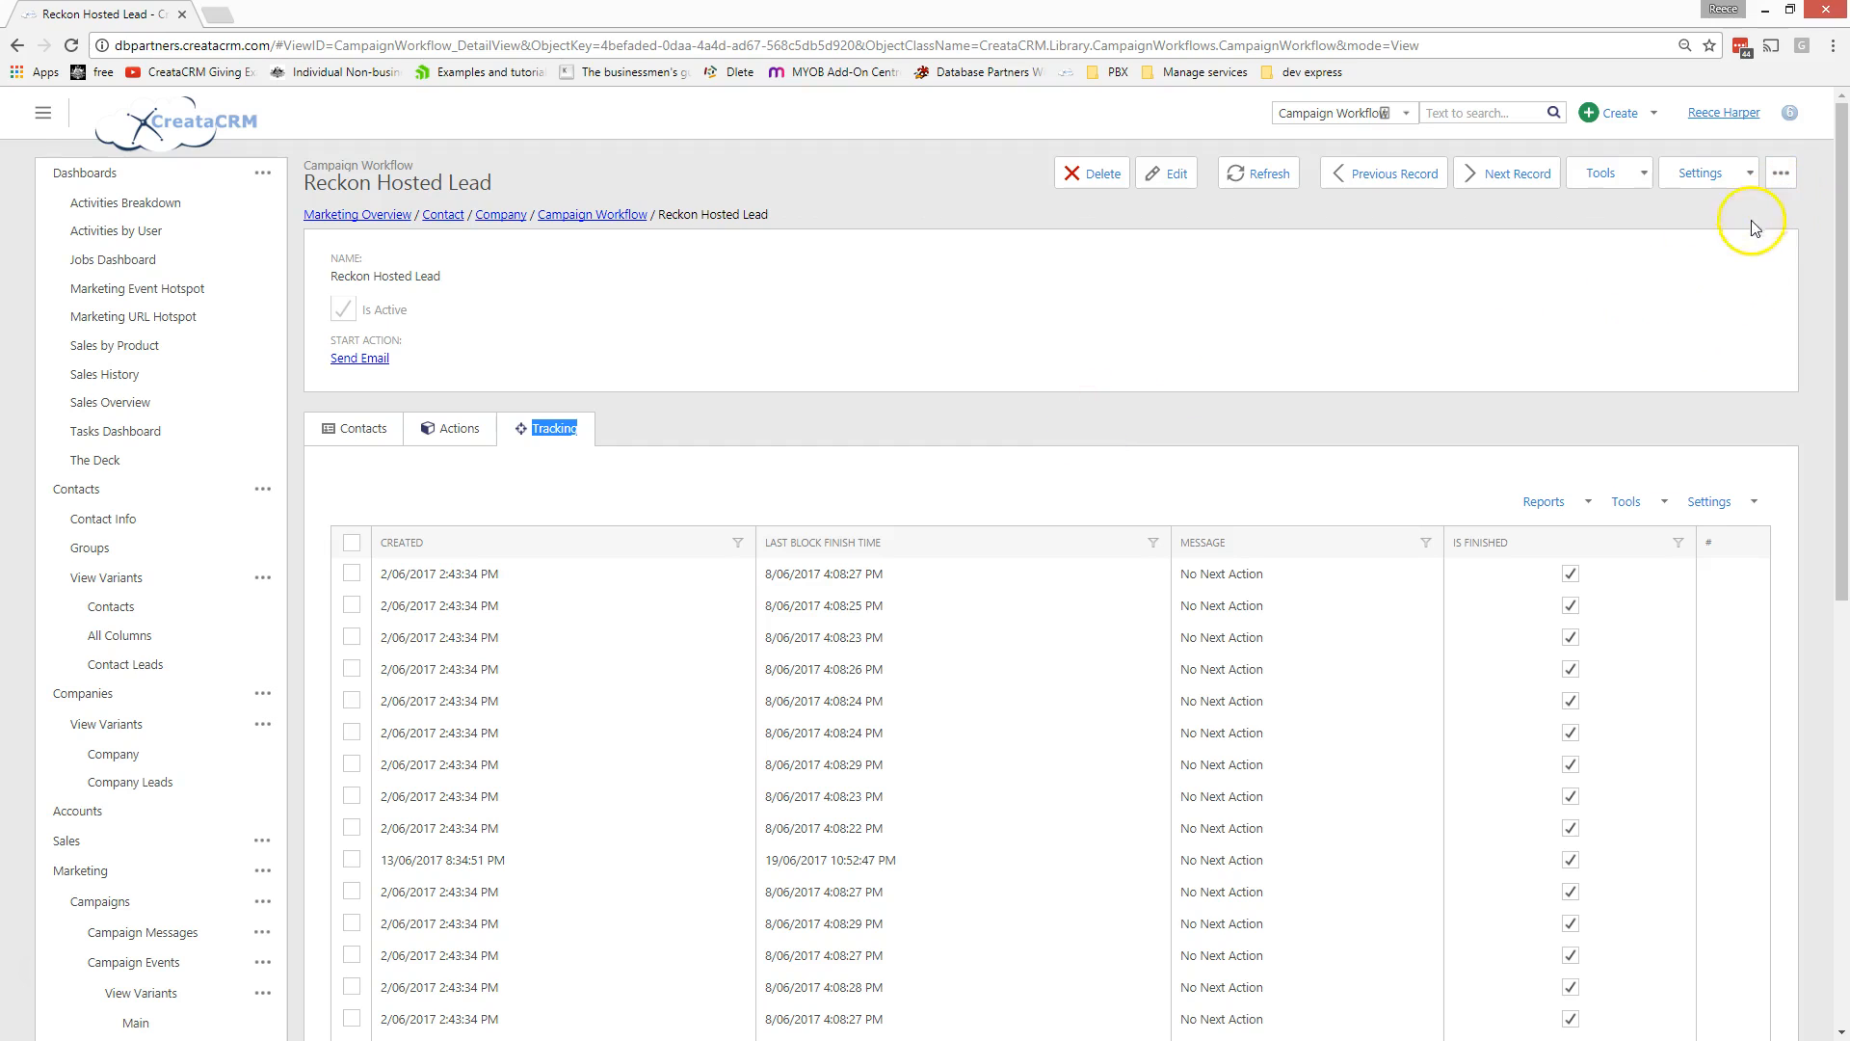
pyautogui.click(1774, 191)
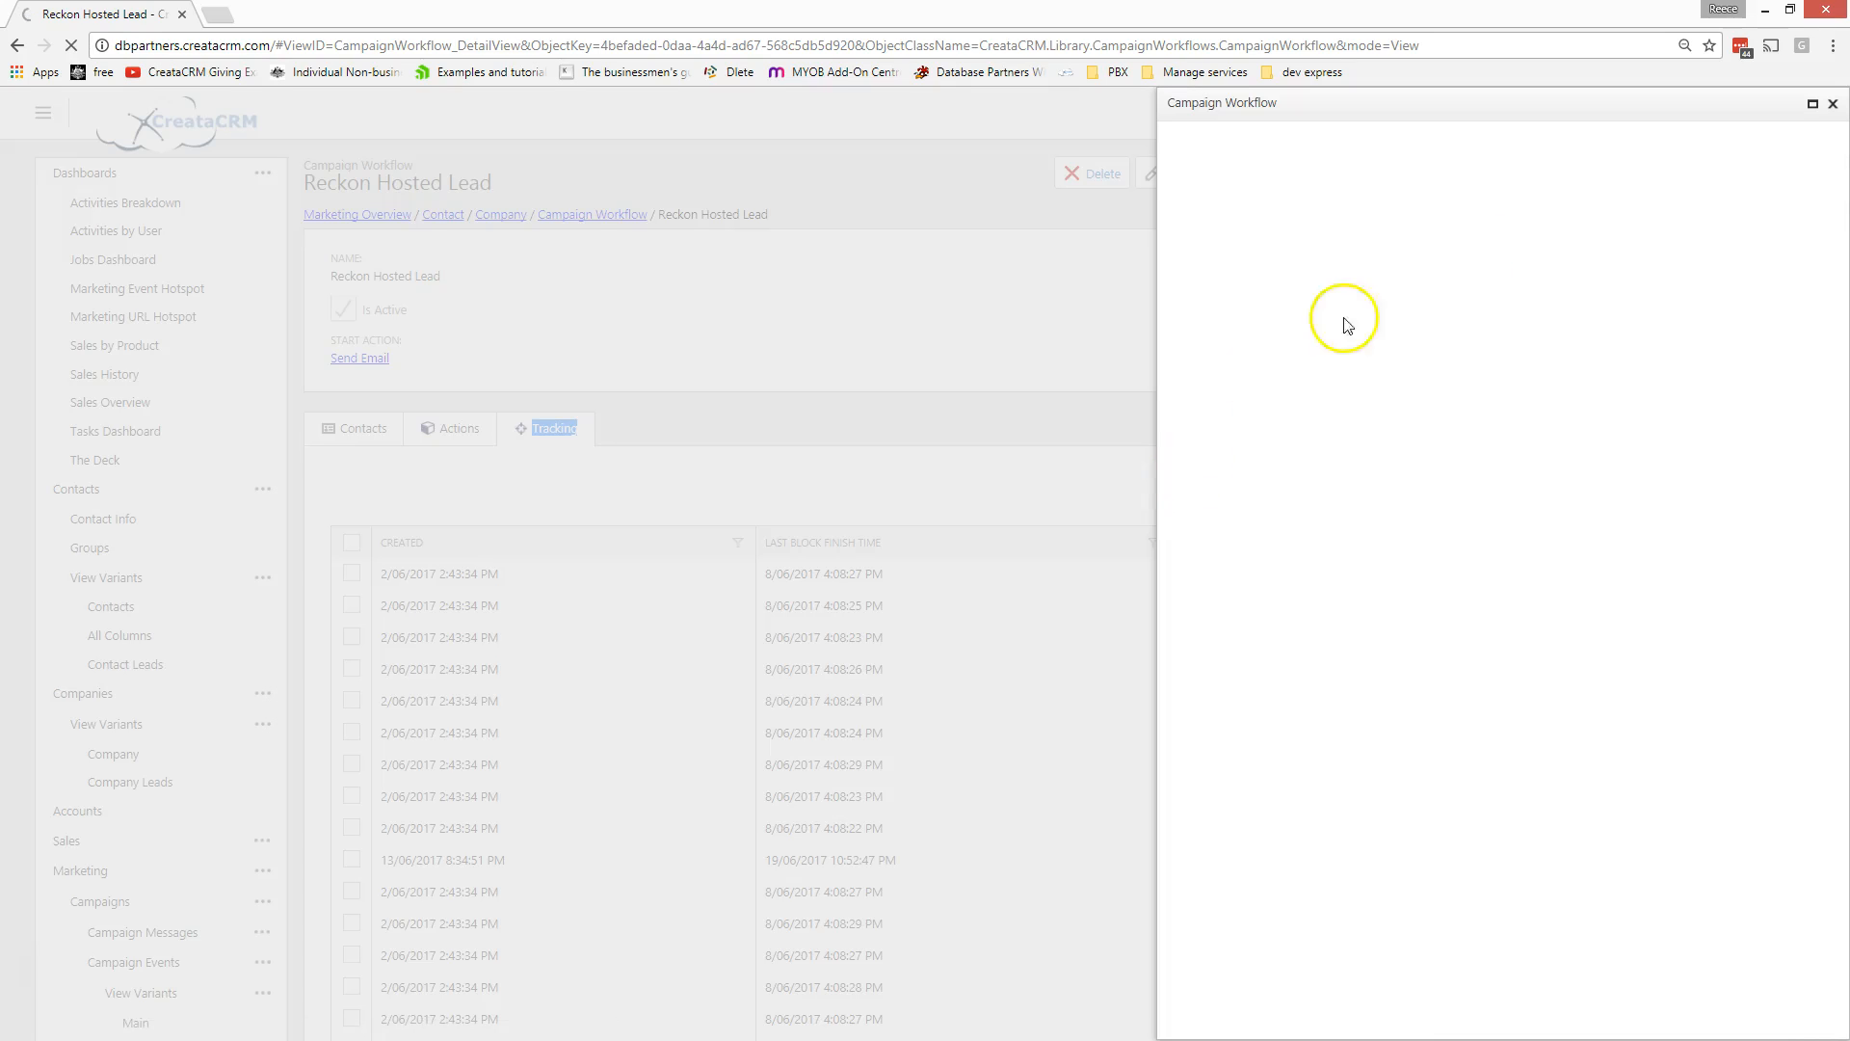
# - Maximise the Reckon Hosted Lead designer and open the first Send Email step's settings
pyautogui.click(1812, 104)
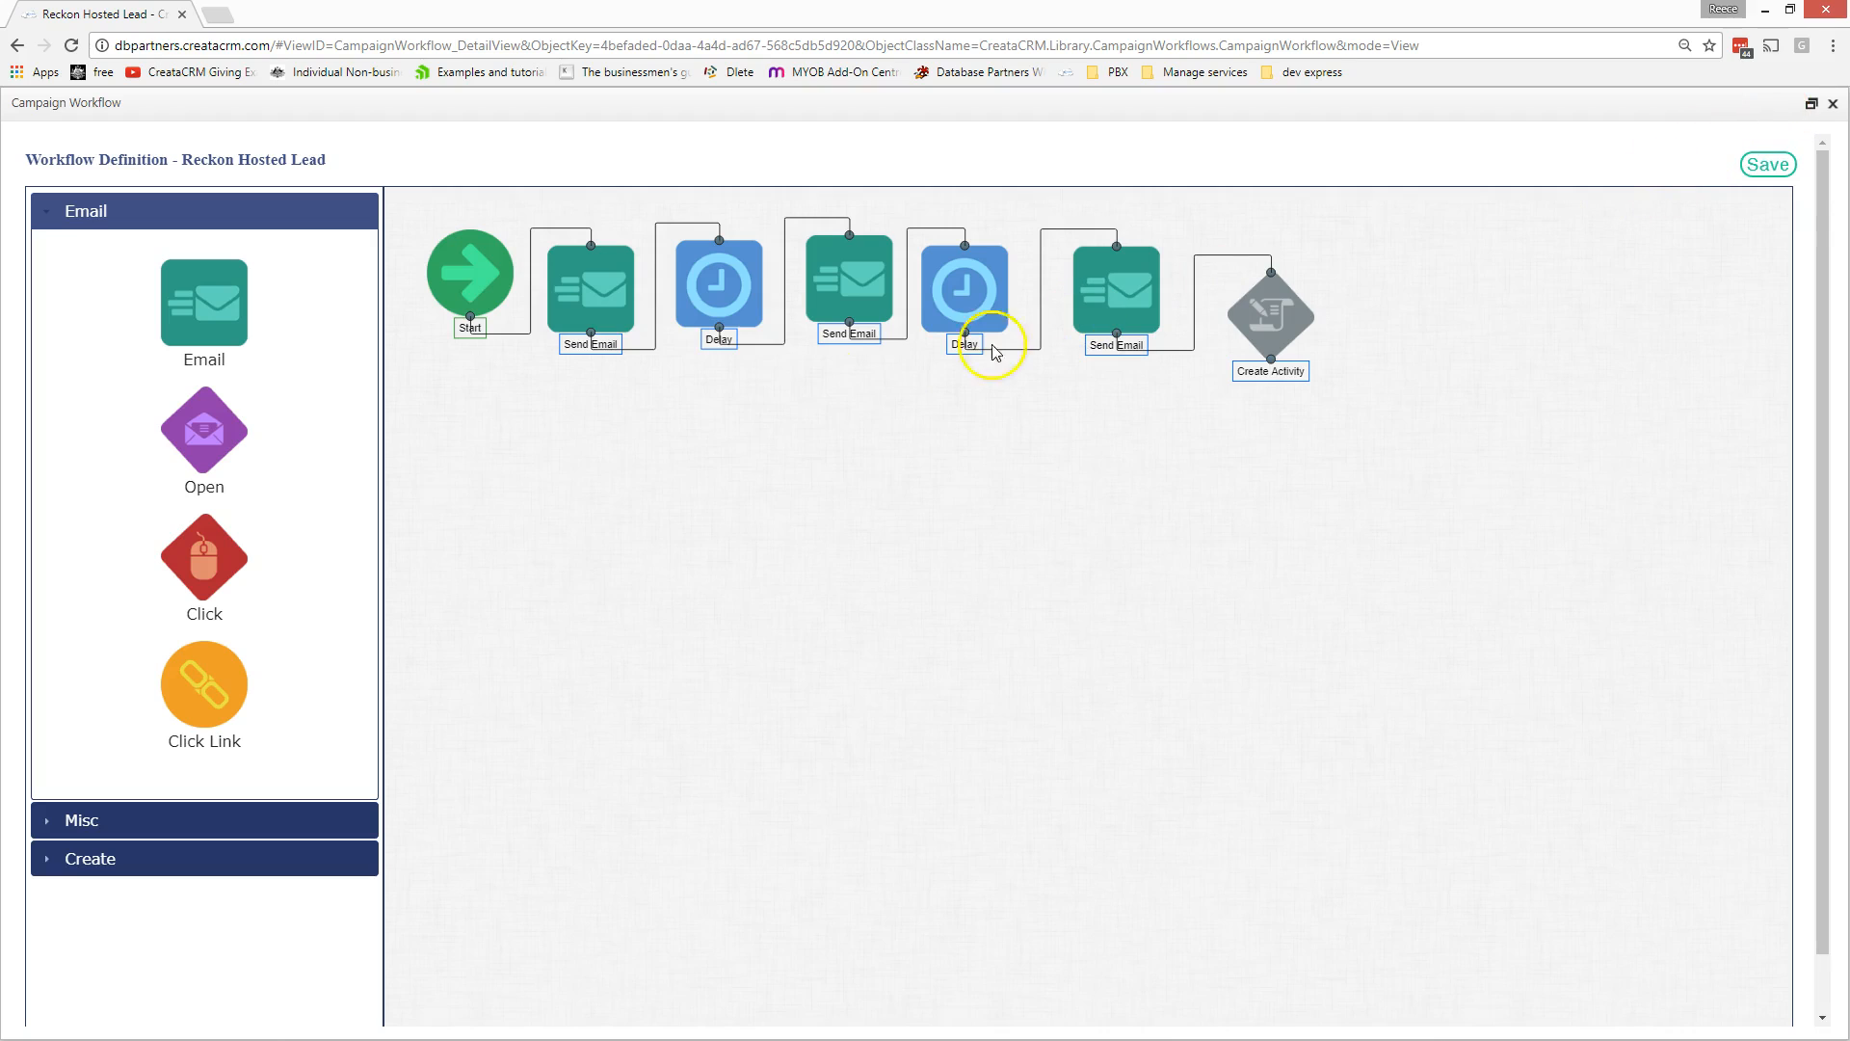
pyautogui.doubleClick(603, 298)
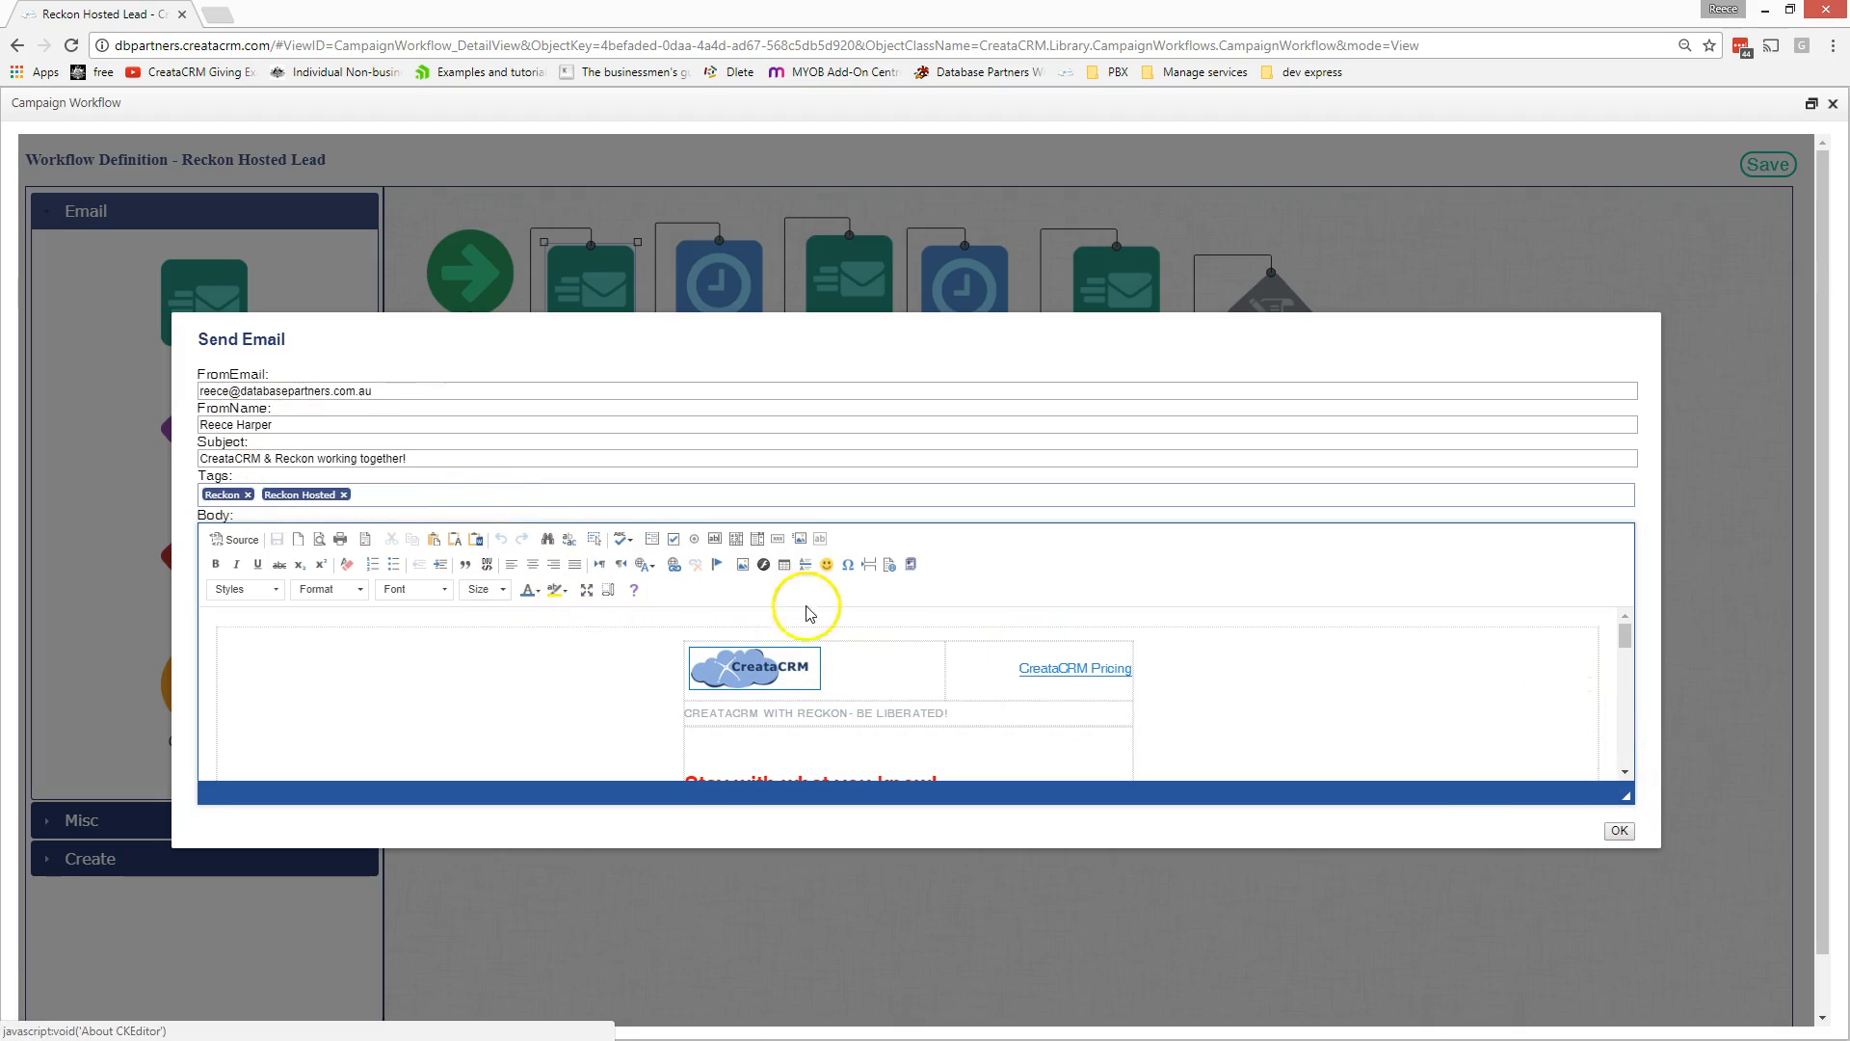
# - Search email templates for 'rec', then cancel without loading any template
pyautogui.click(911, 564)
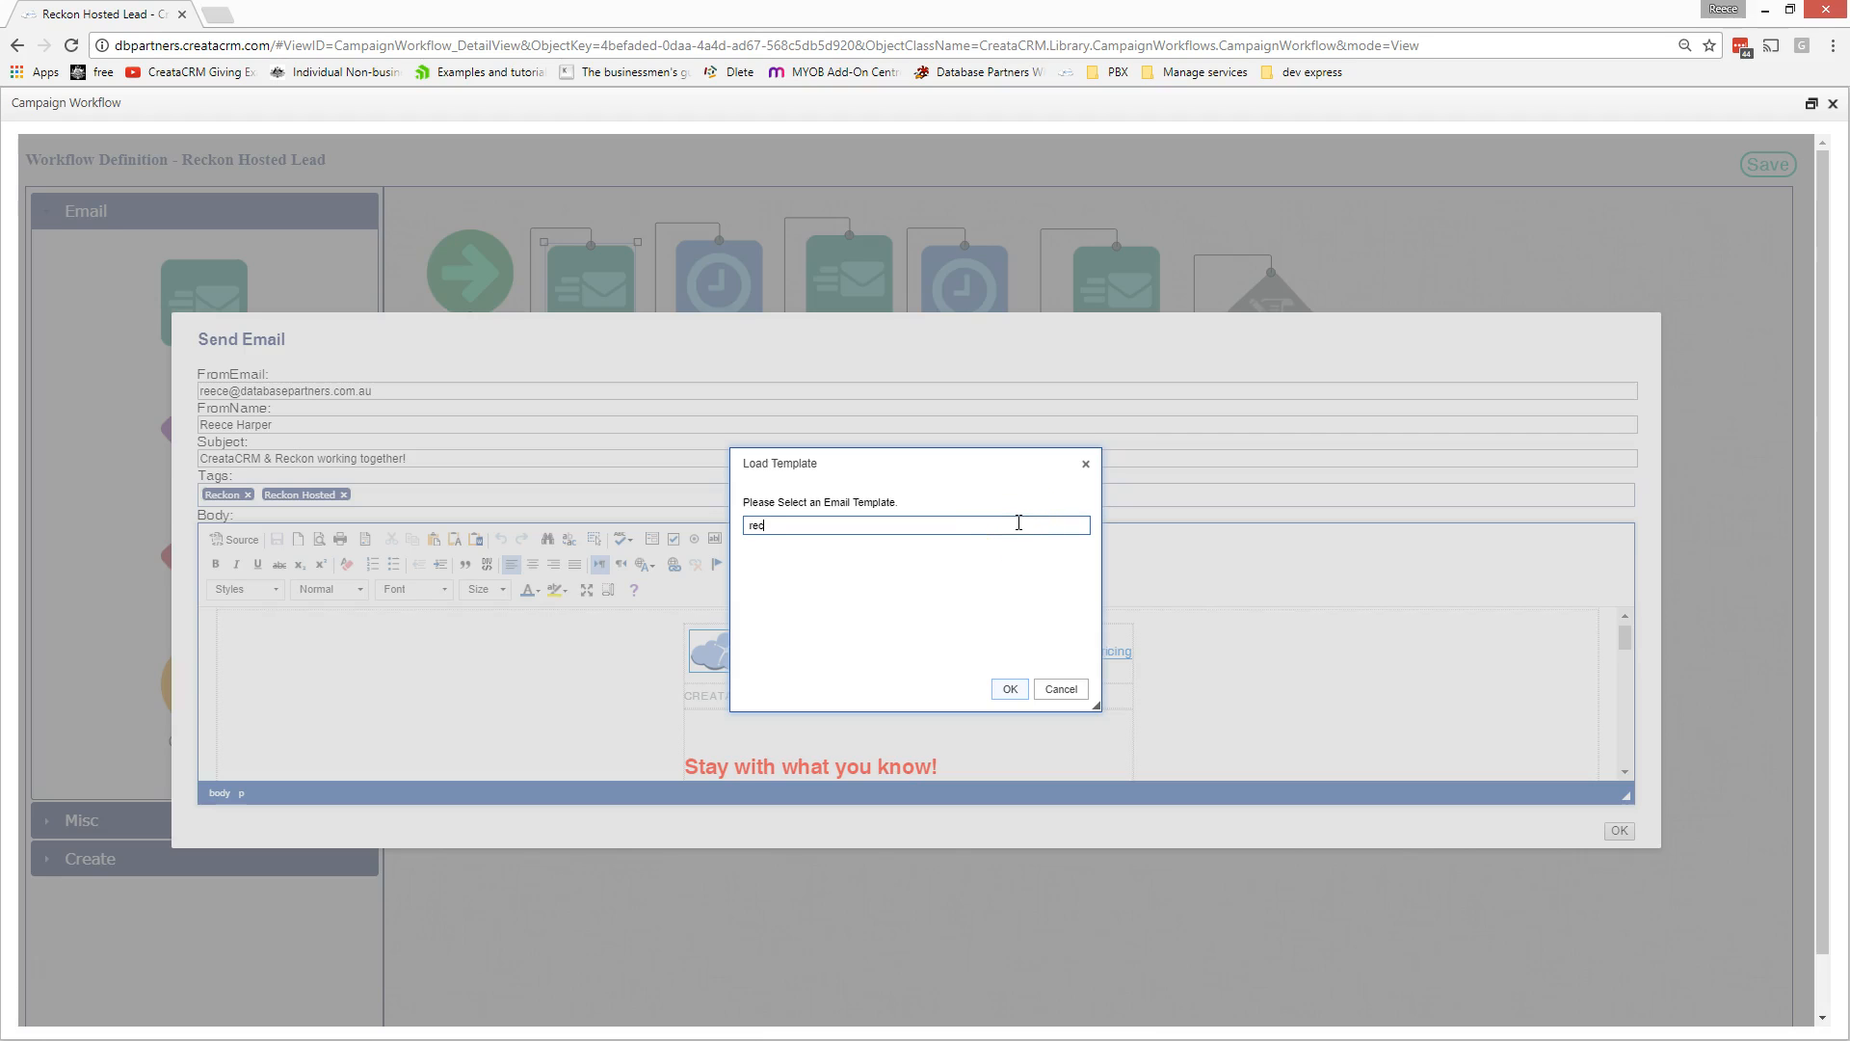
pyautogui.write('rec')
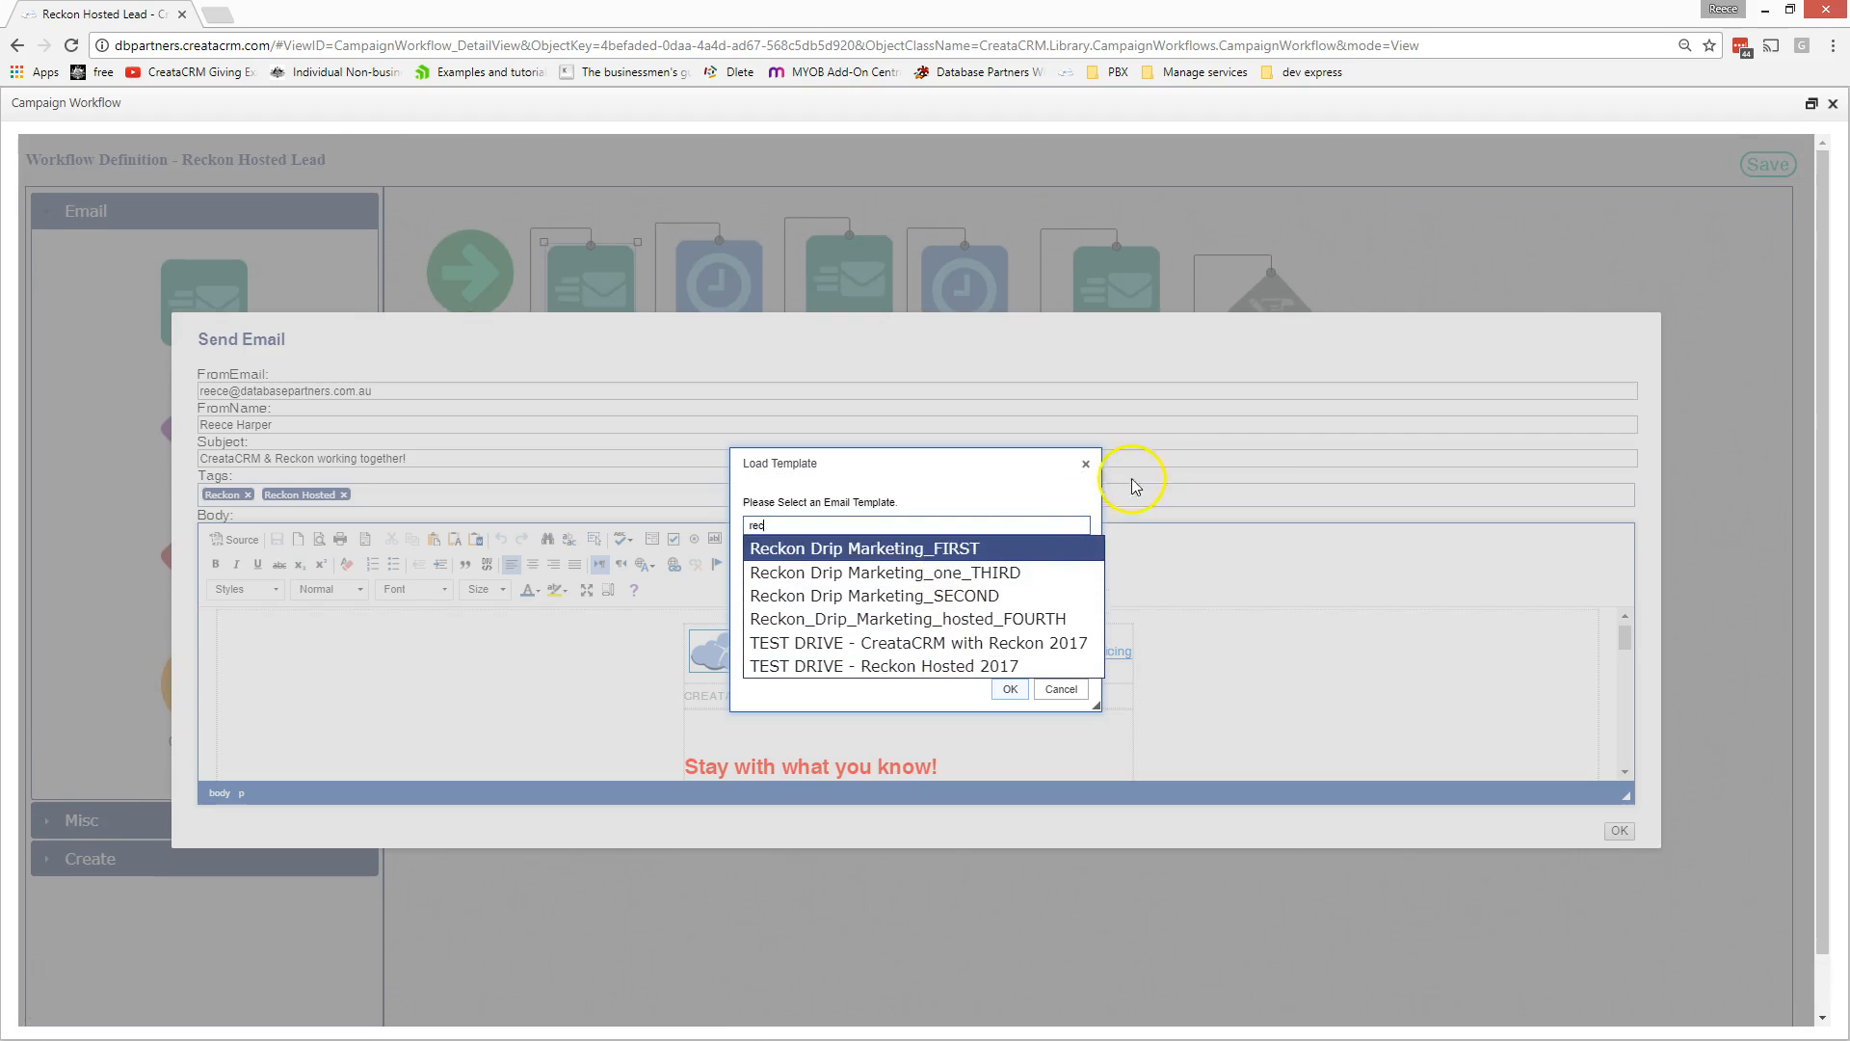
pyautogui.click(1086, 465)
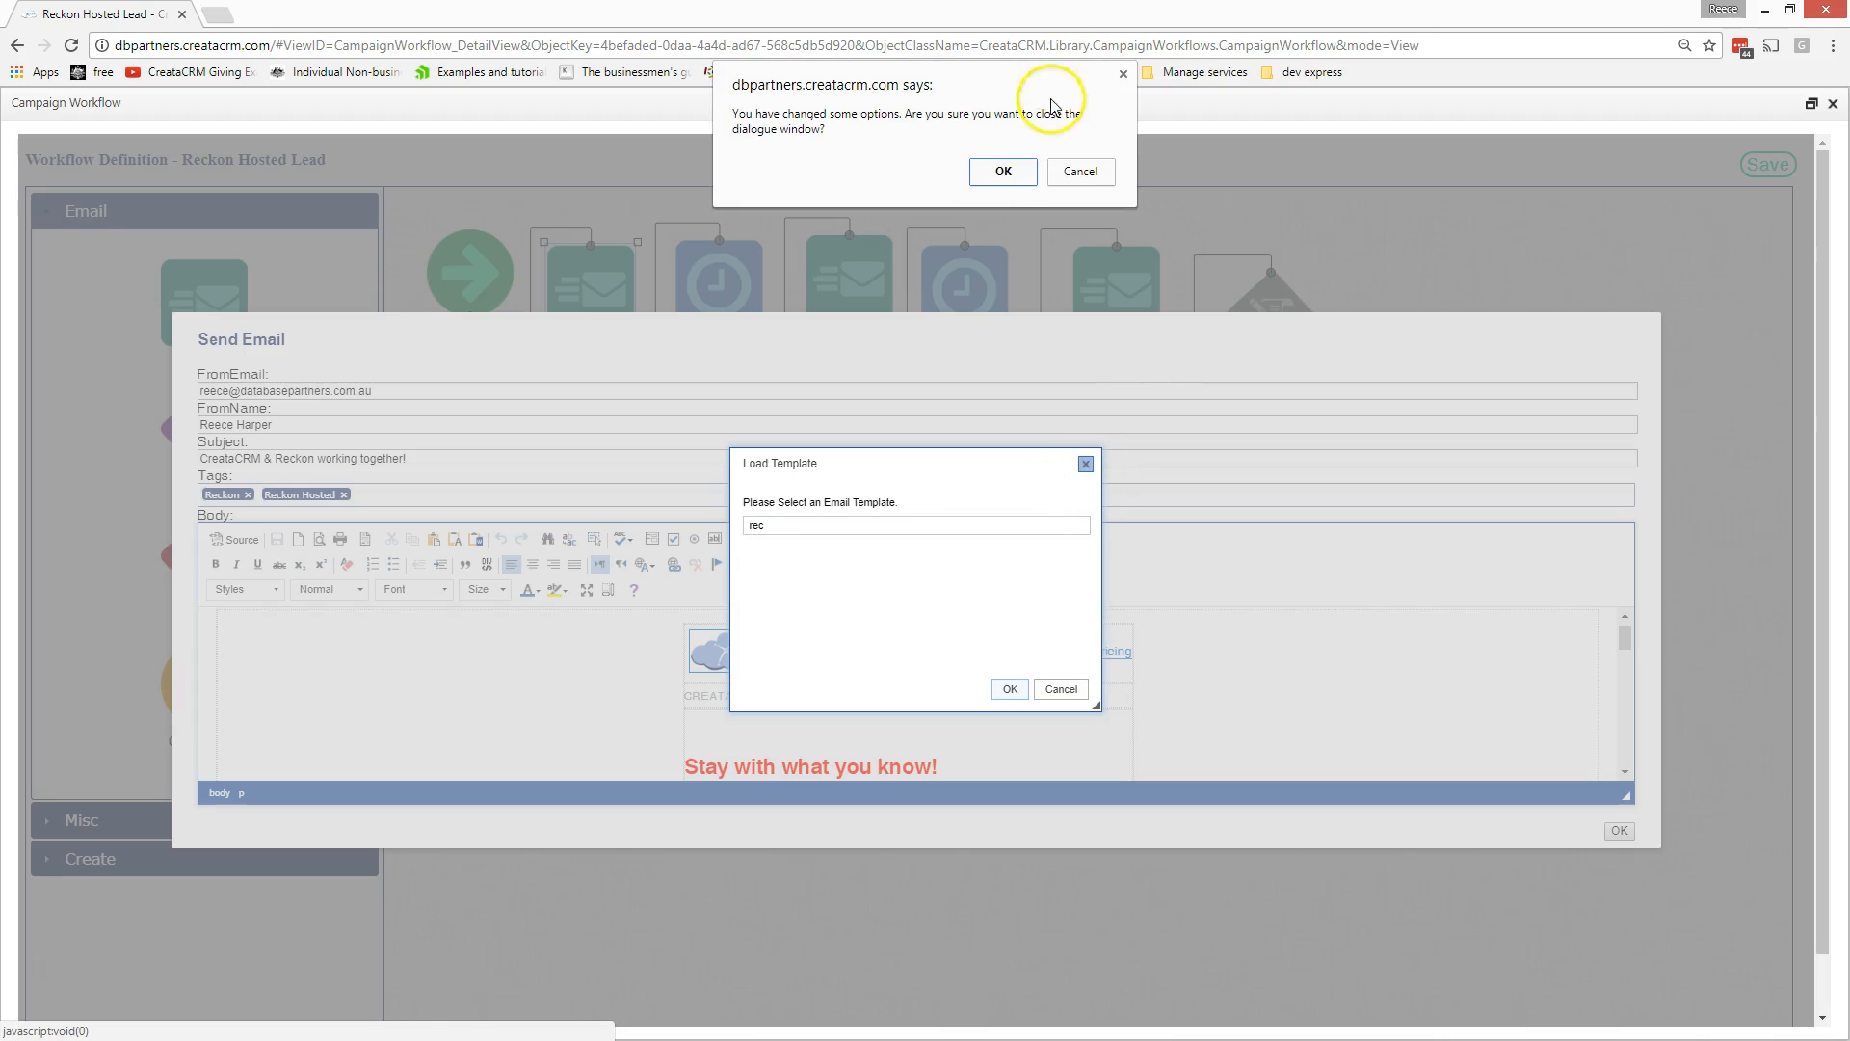
pyautogui.click(1003, 172)
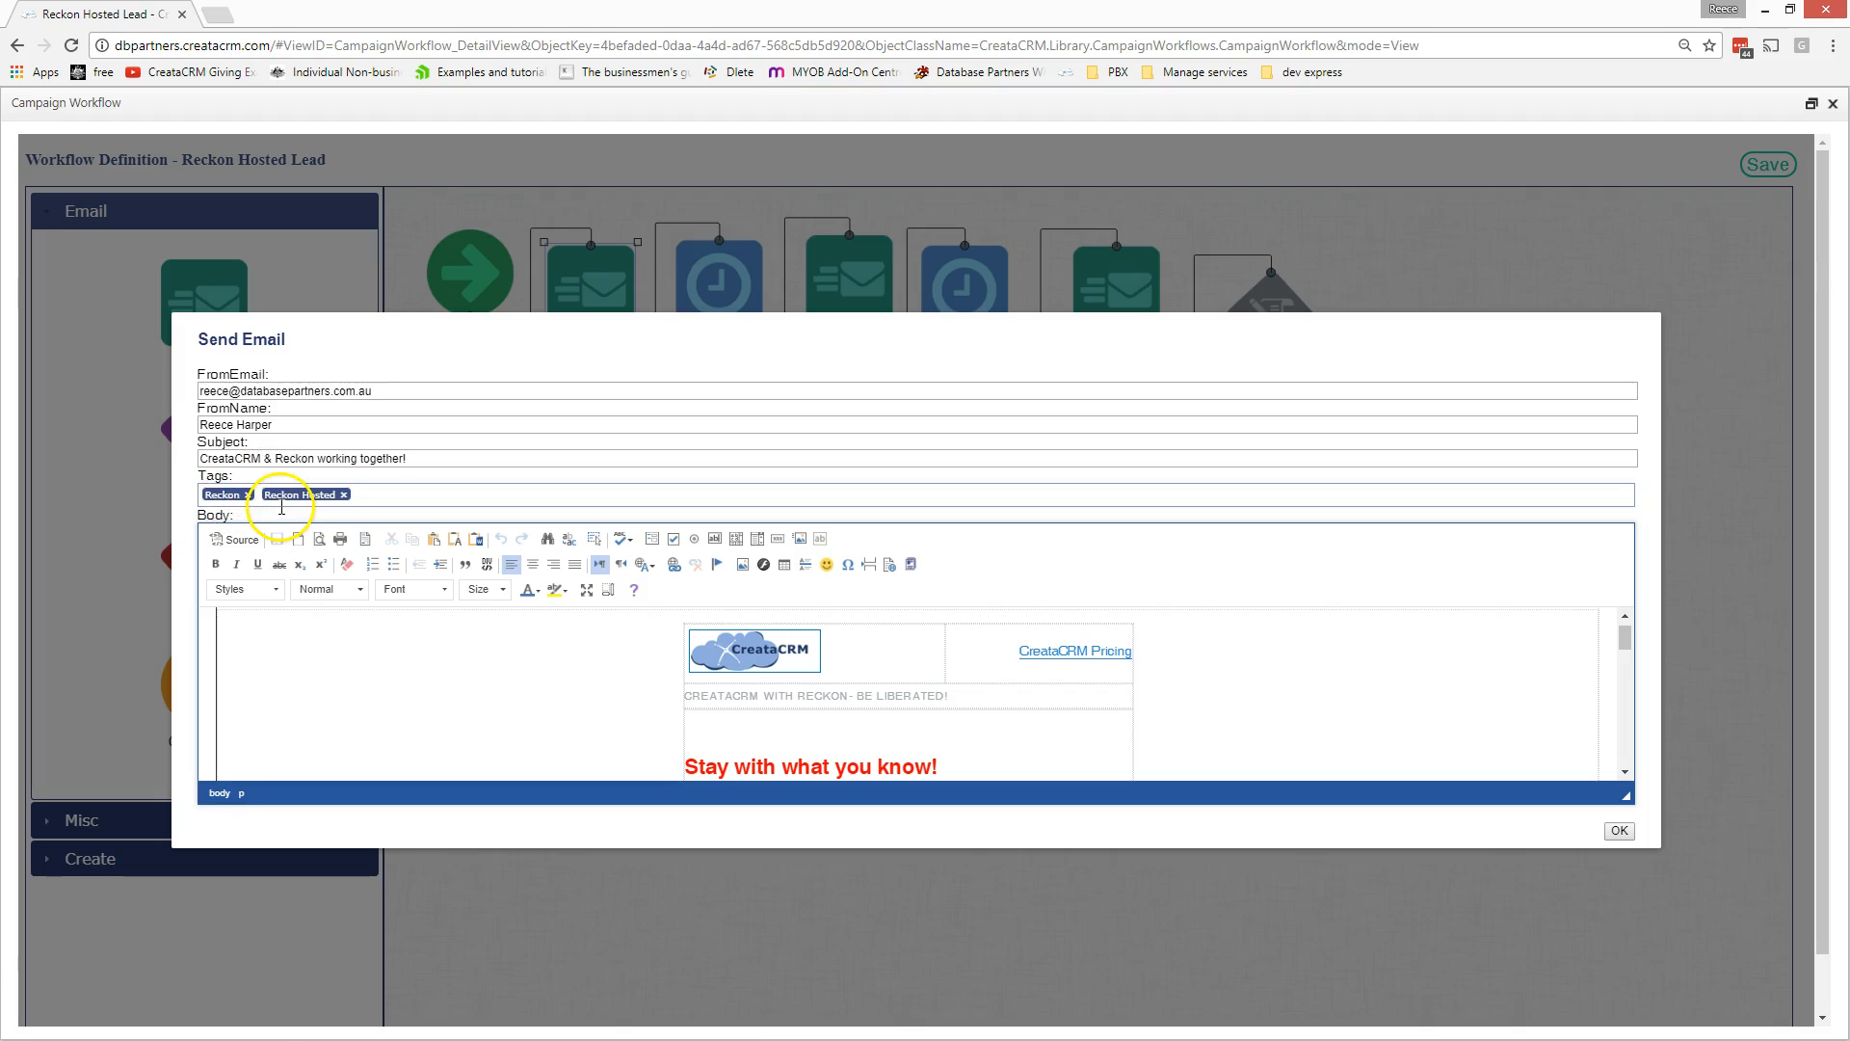
# - Close the email step unchanged and open the first Delay step (3 days, 0 hours, 5 minutes)
pyautogui.scroll(-5, 887, 738)
pyautogui.scroll(-5, 888, 737)
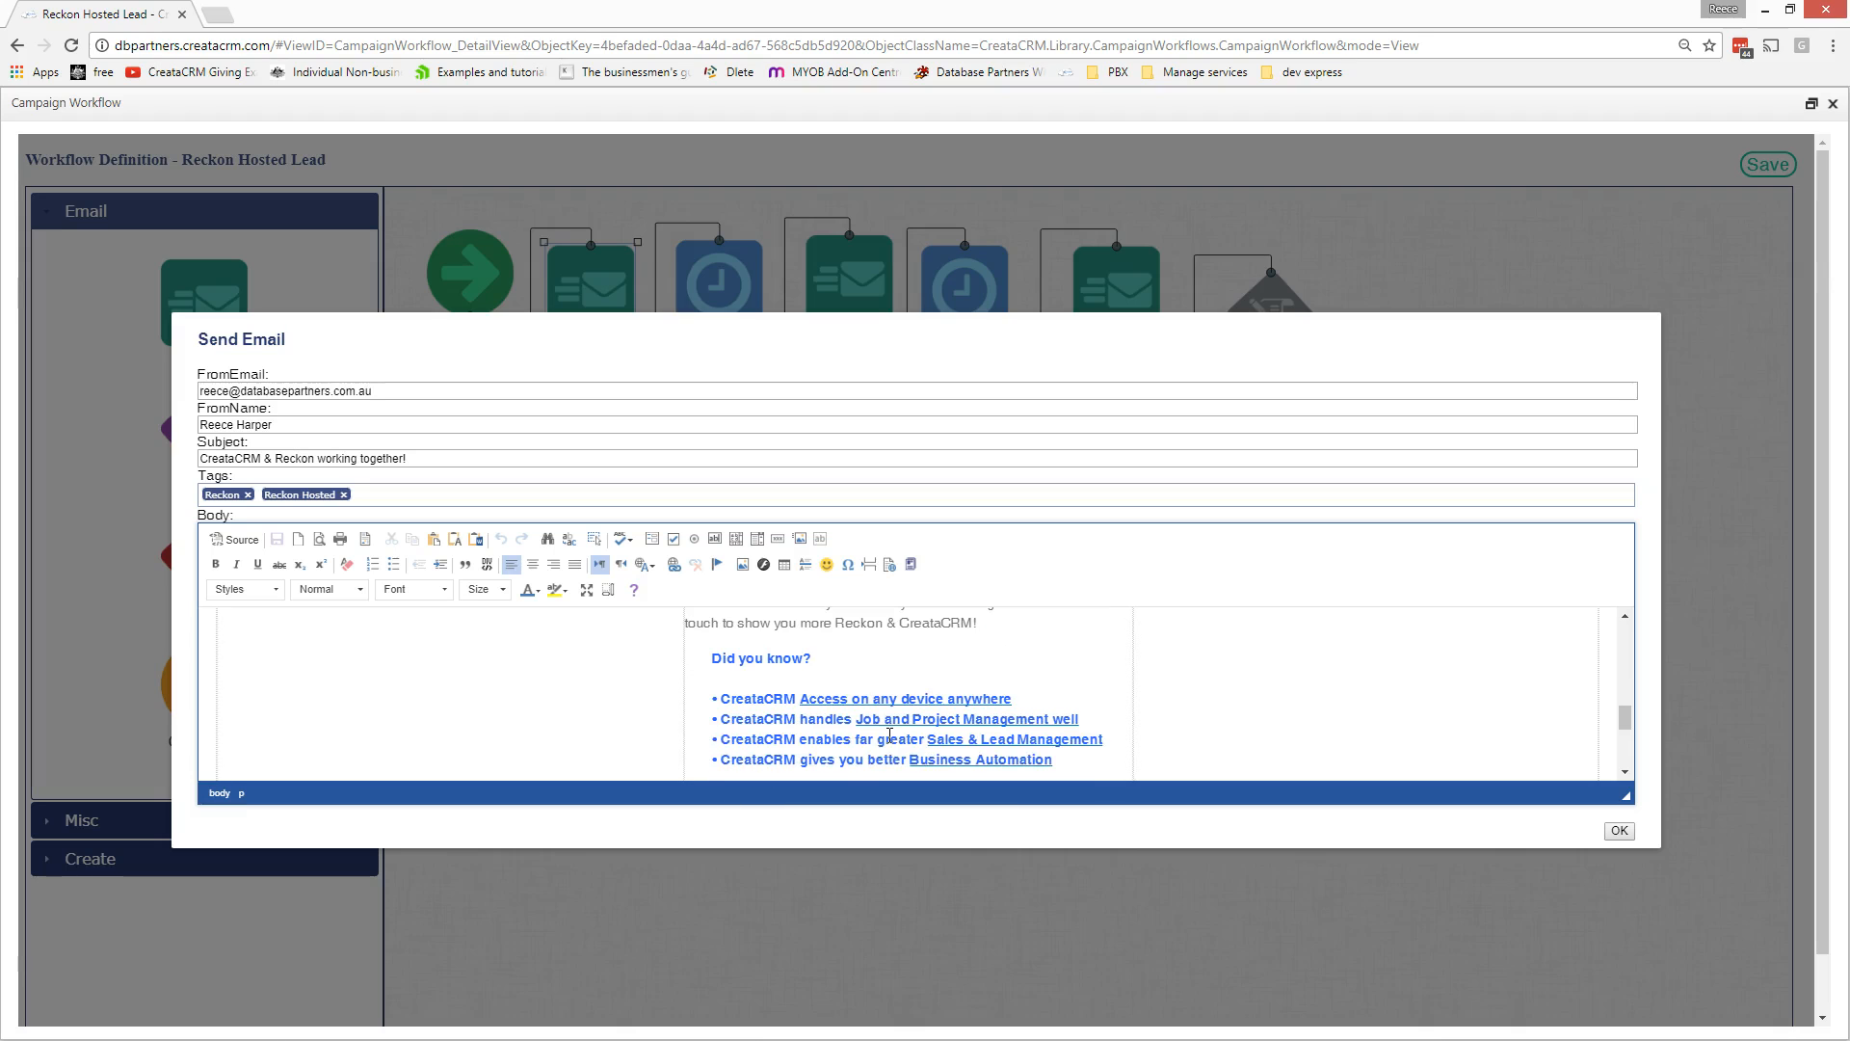
pyautogui.scroll(10, 888, 736)
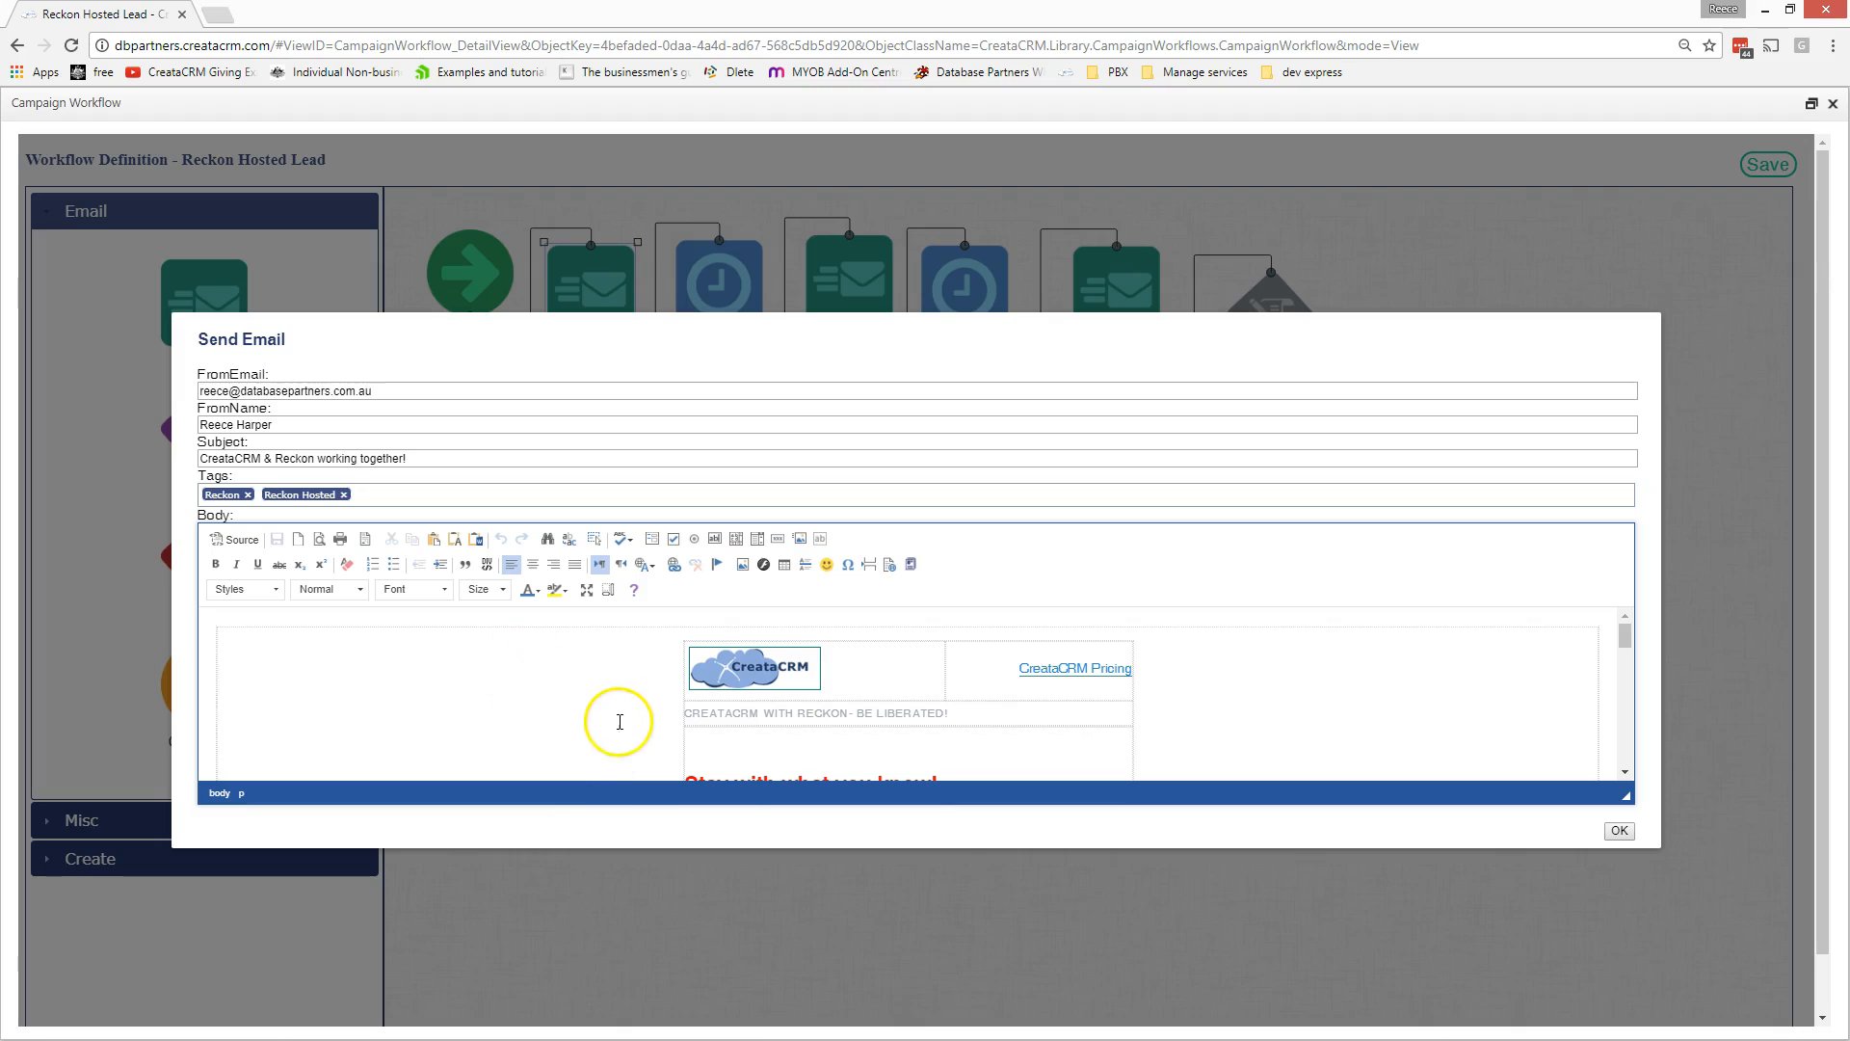
pyautogui.scroll(-3, 618, 724)
pyautogui.scroll(3, 617, 724)
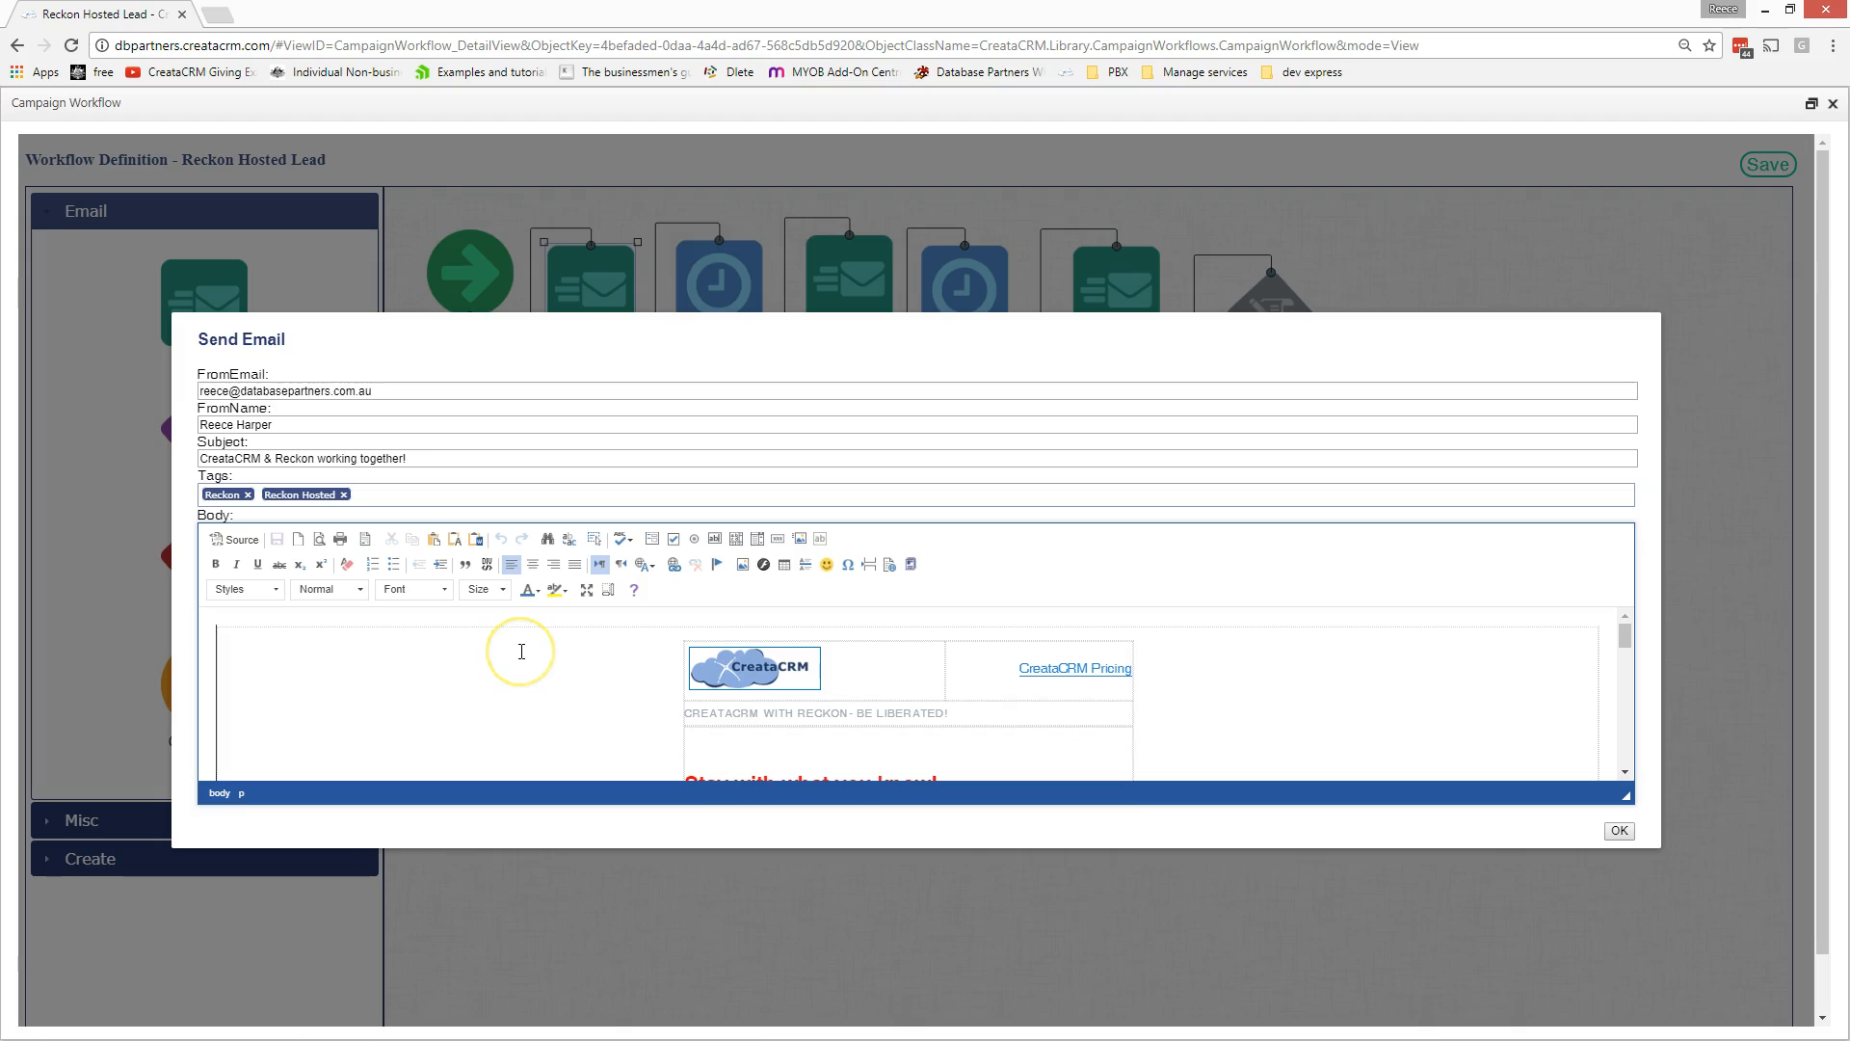
pyautogui.click(1622, 833)
pyautogui.doubleClick(727, 282)
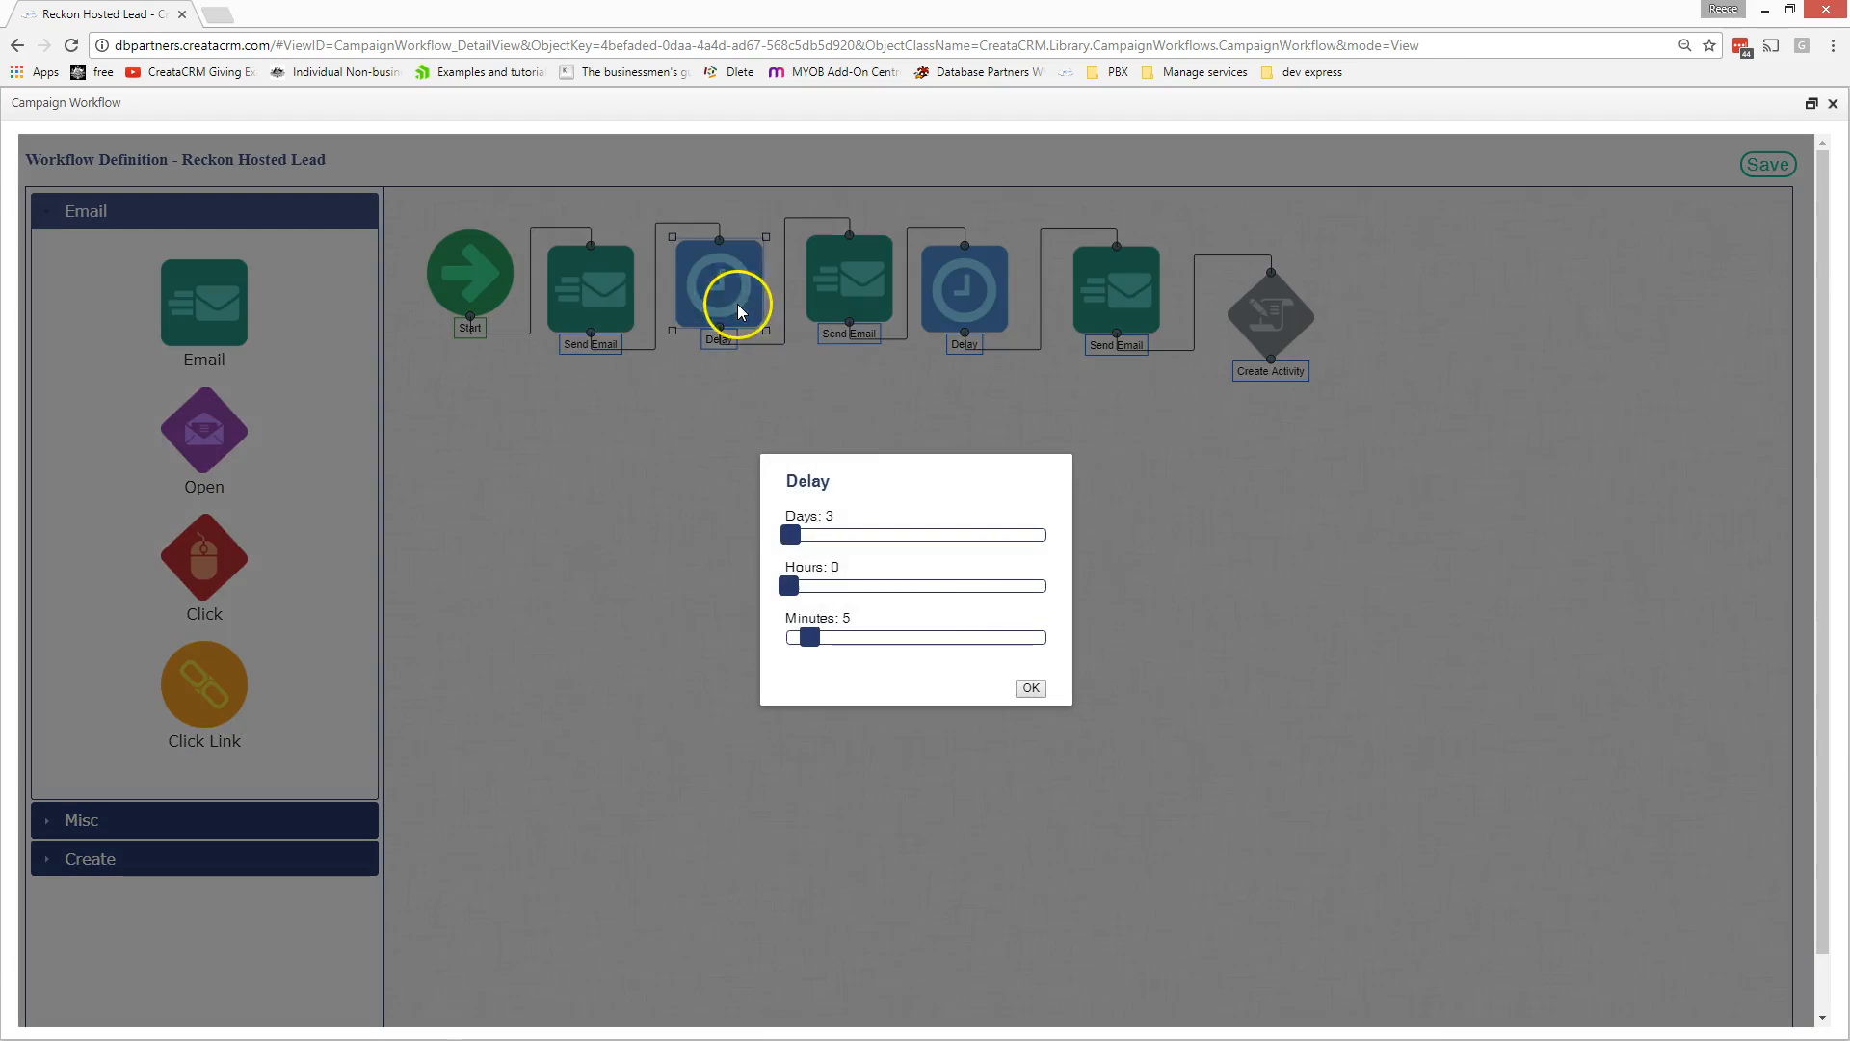
pyautogui.click(1030, 687)
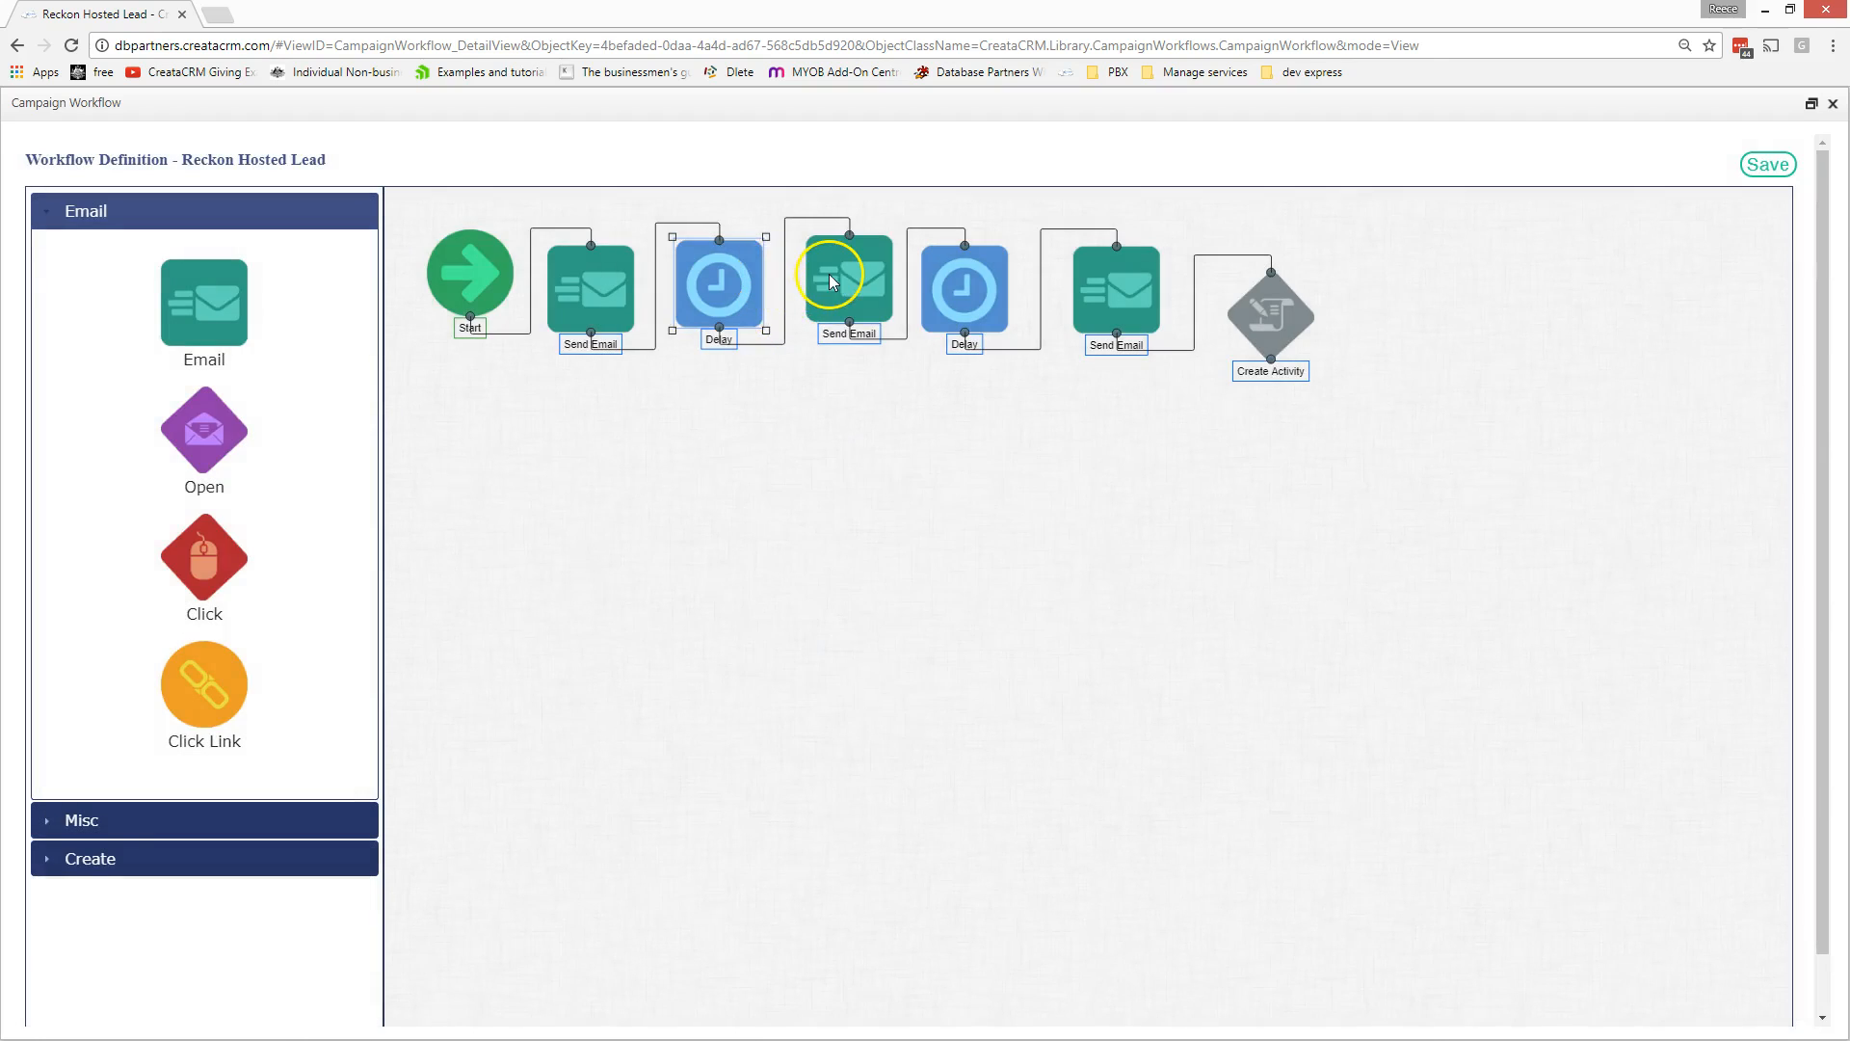
pyautogui.doubleClick(863, 289)
pyautogui.scroll(-5, 1007, 694)
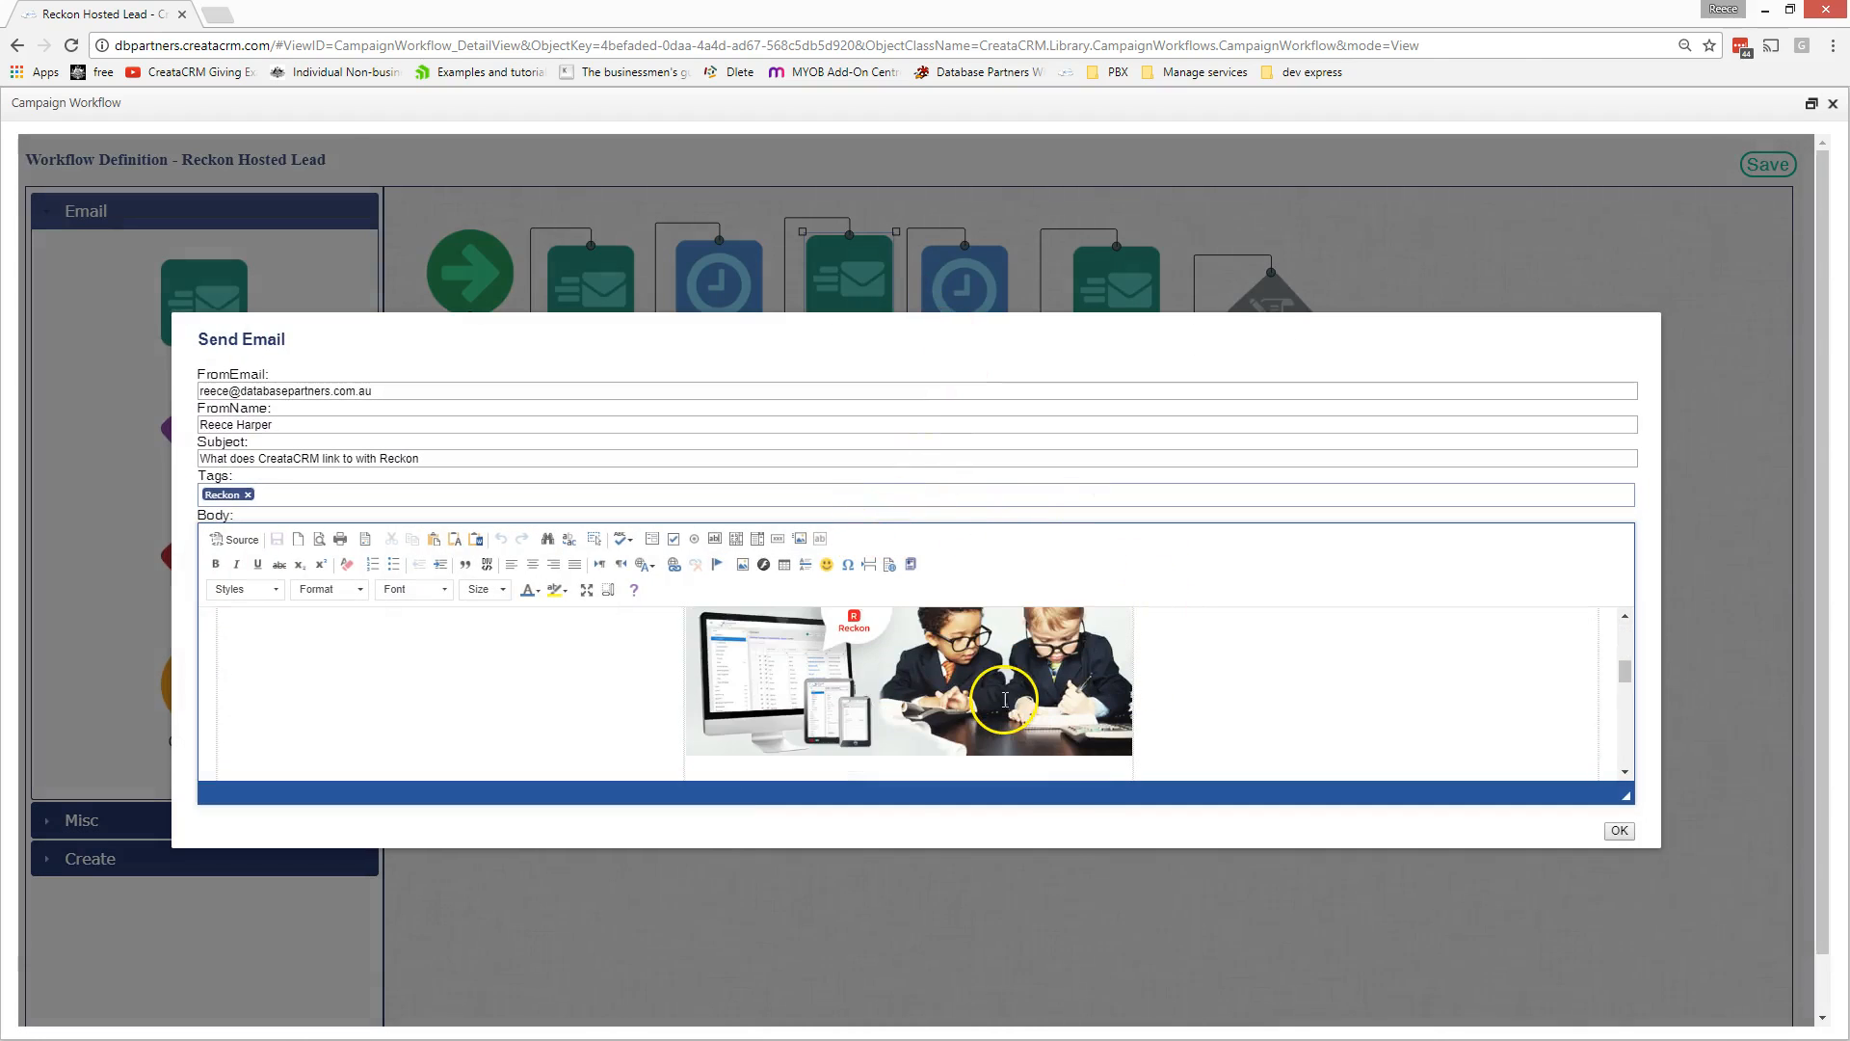
pyautogui.scroll(-3, 1005, 698)
pyautogui.scroll(10, 1006, 698)
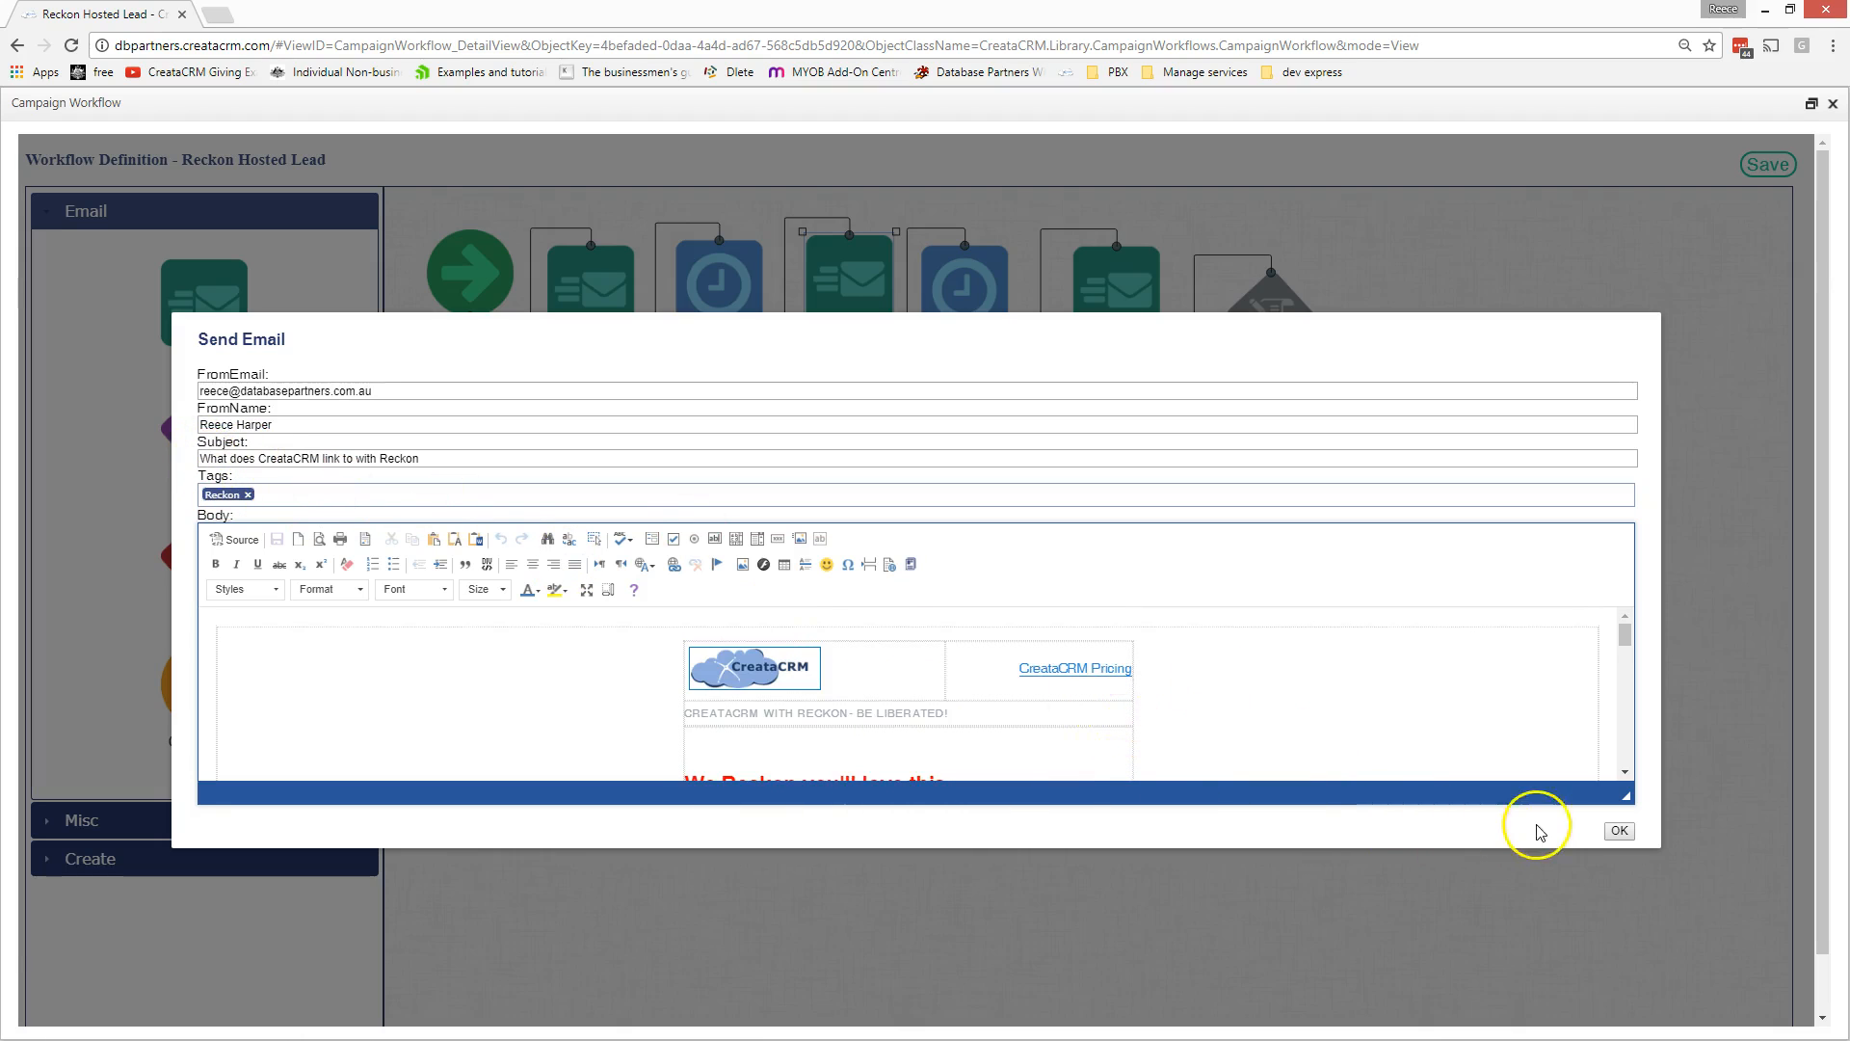
pyautogui.click(1619, 830)
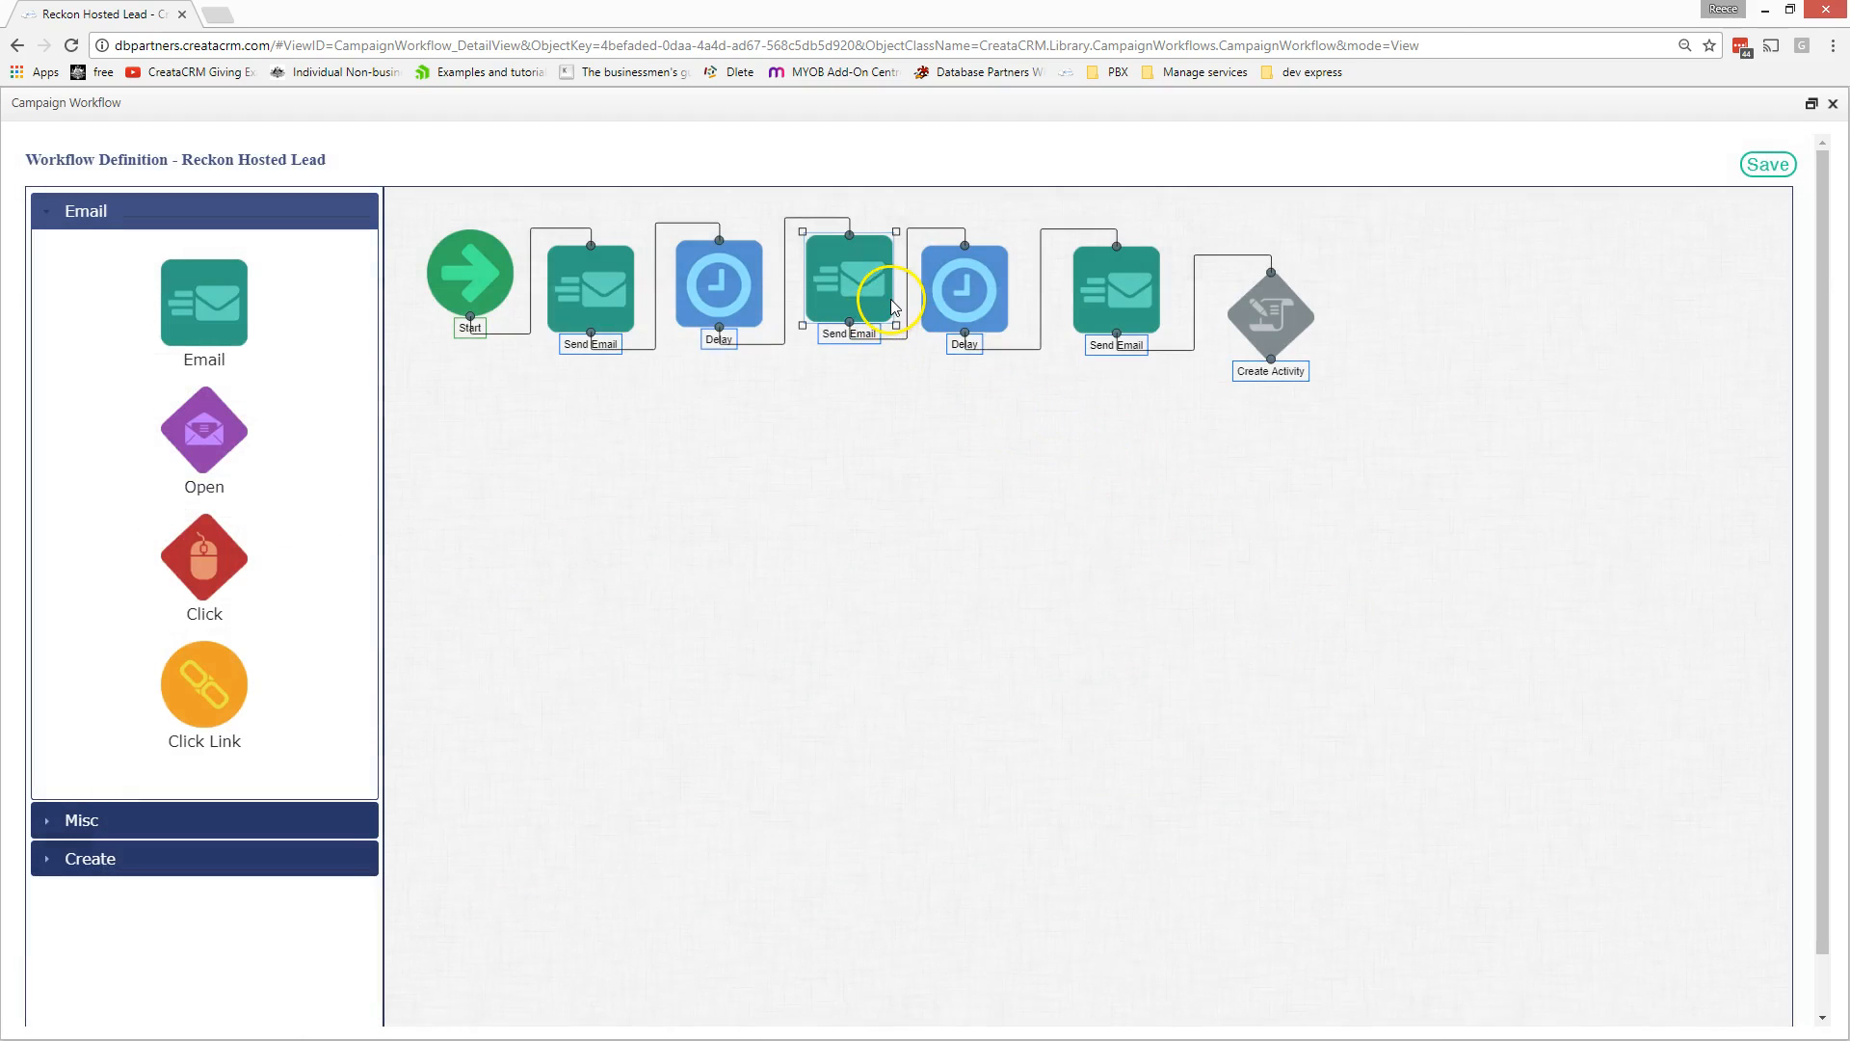
pyautogui.doubleClick(962, 289)
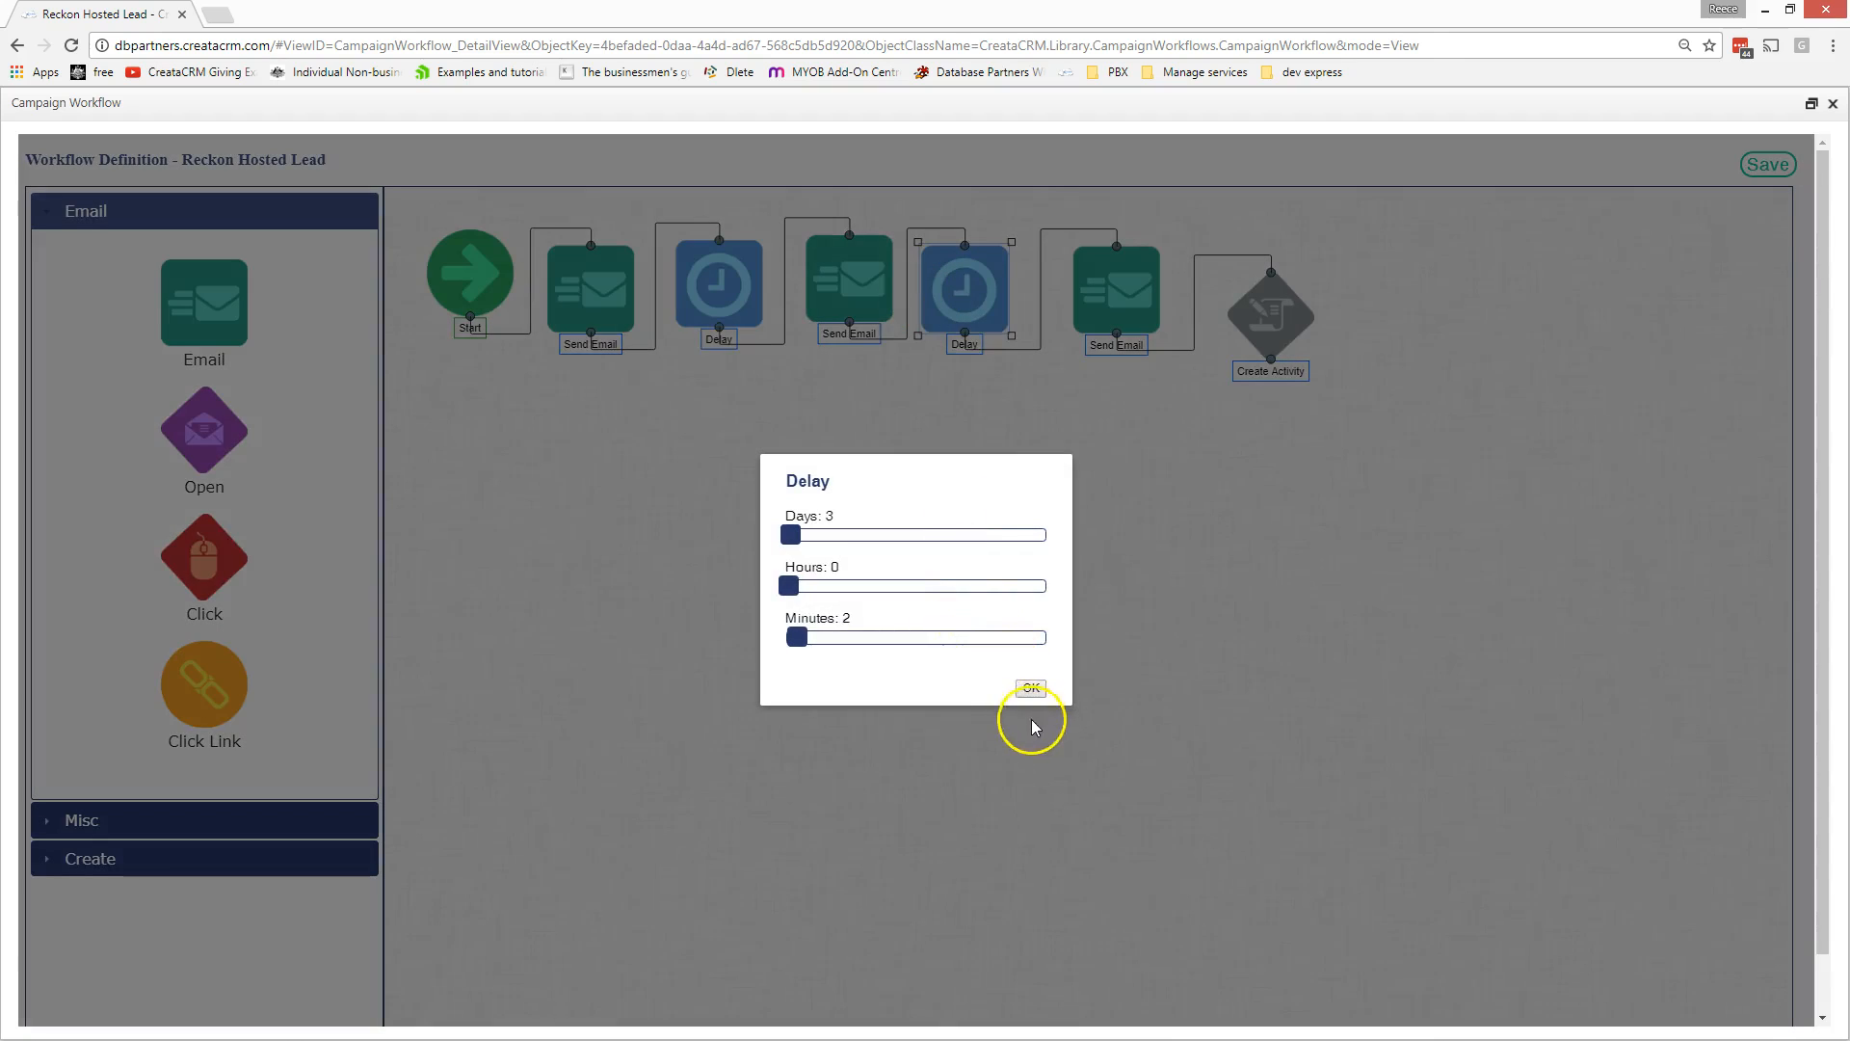
pyautogui.click(1030, 687)
pyautogui.doubleClick(1115, 294)
pyautogui.scroll(5, 1417, 648)
pyautogui.scroll(-4, 1408, 649)
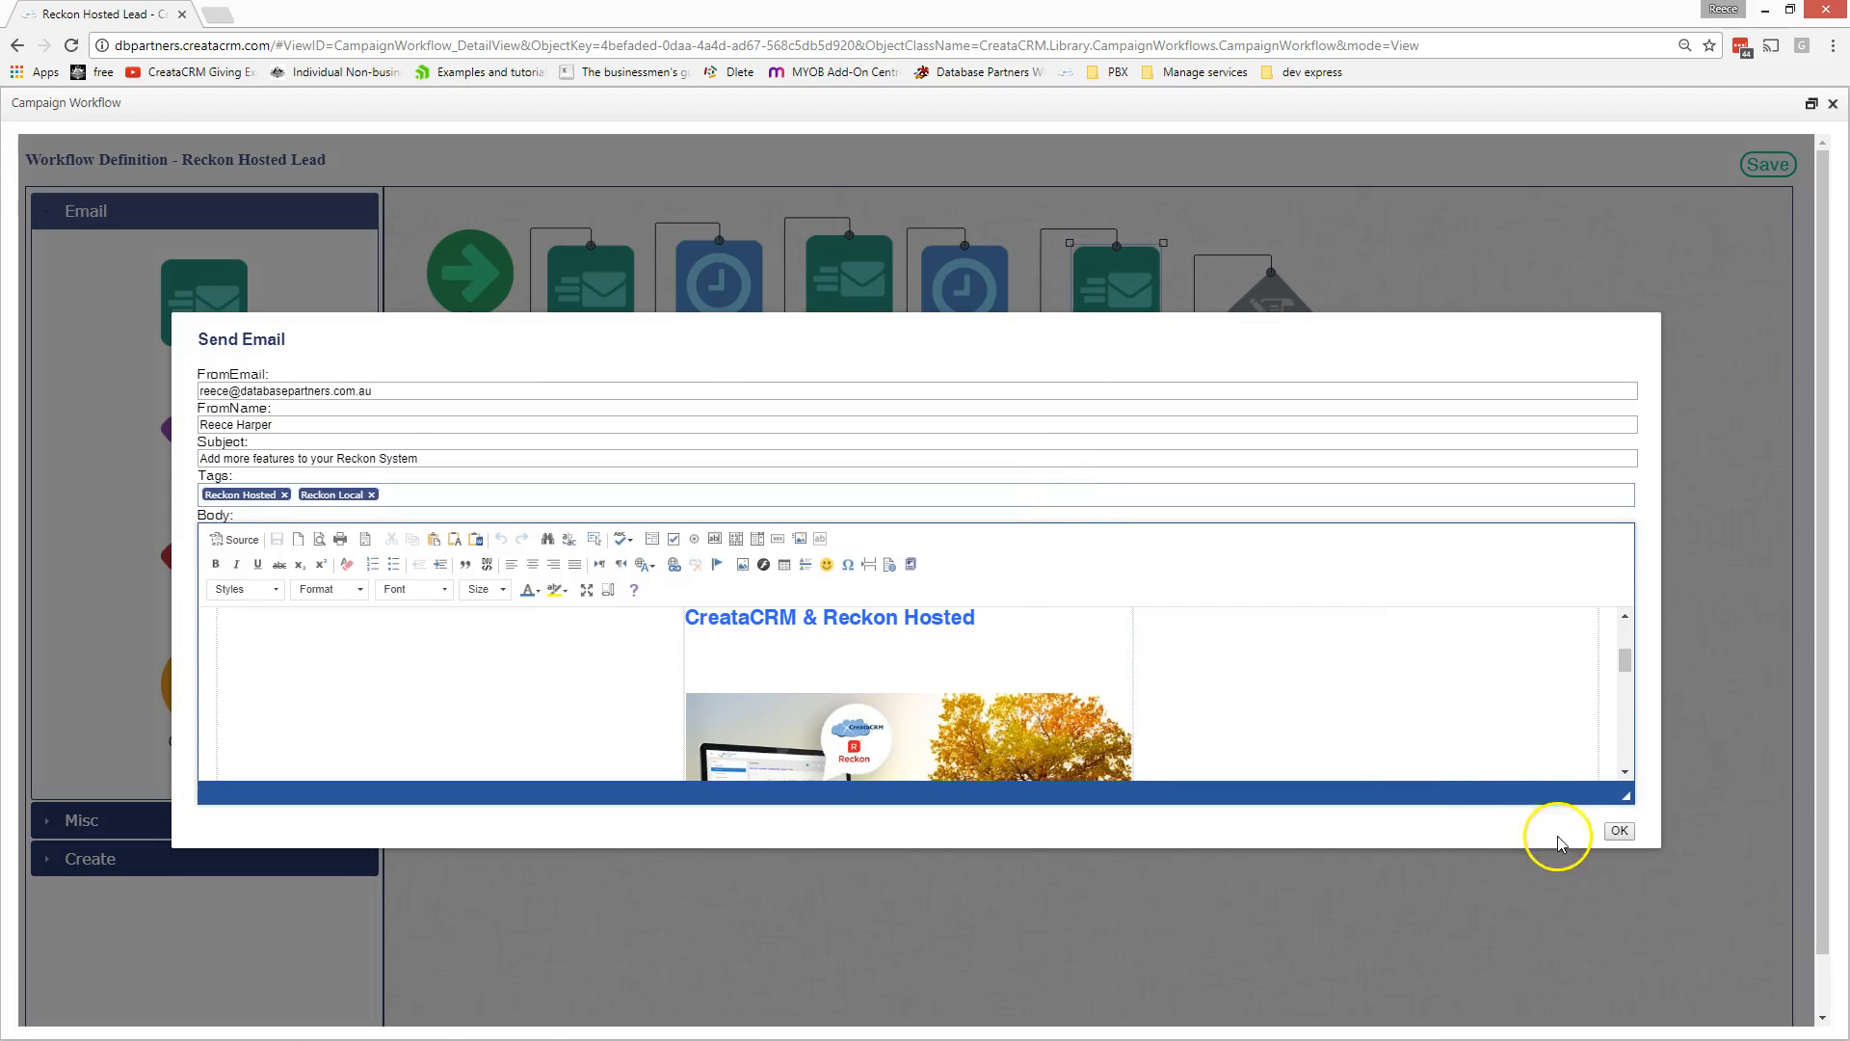
pyautogui.click(1618, 832)
pyautogui.doubleClick(1277, 316)
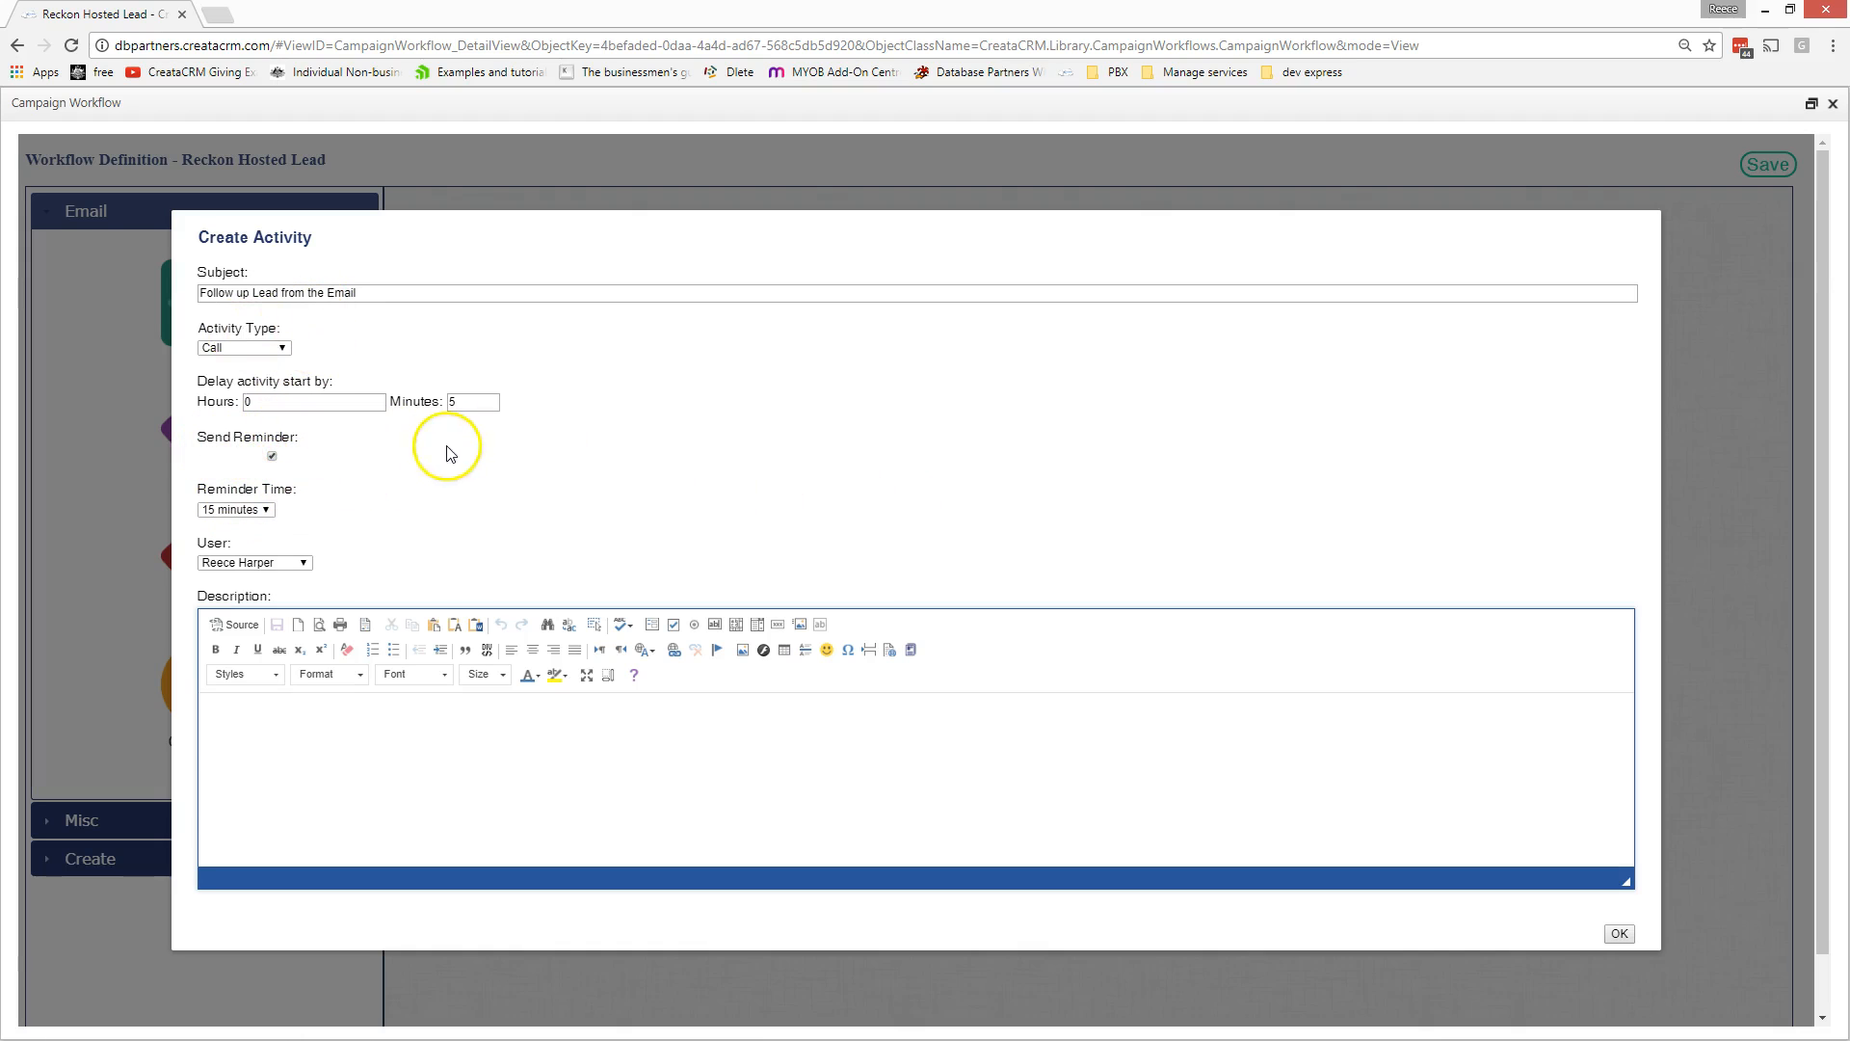
pyautogui.click(1619, 932)
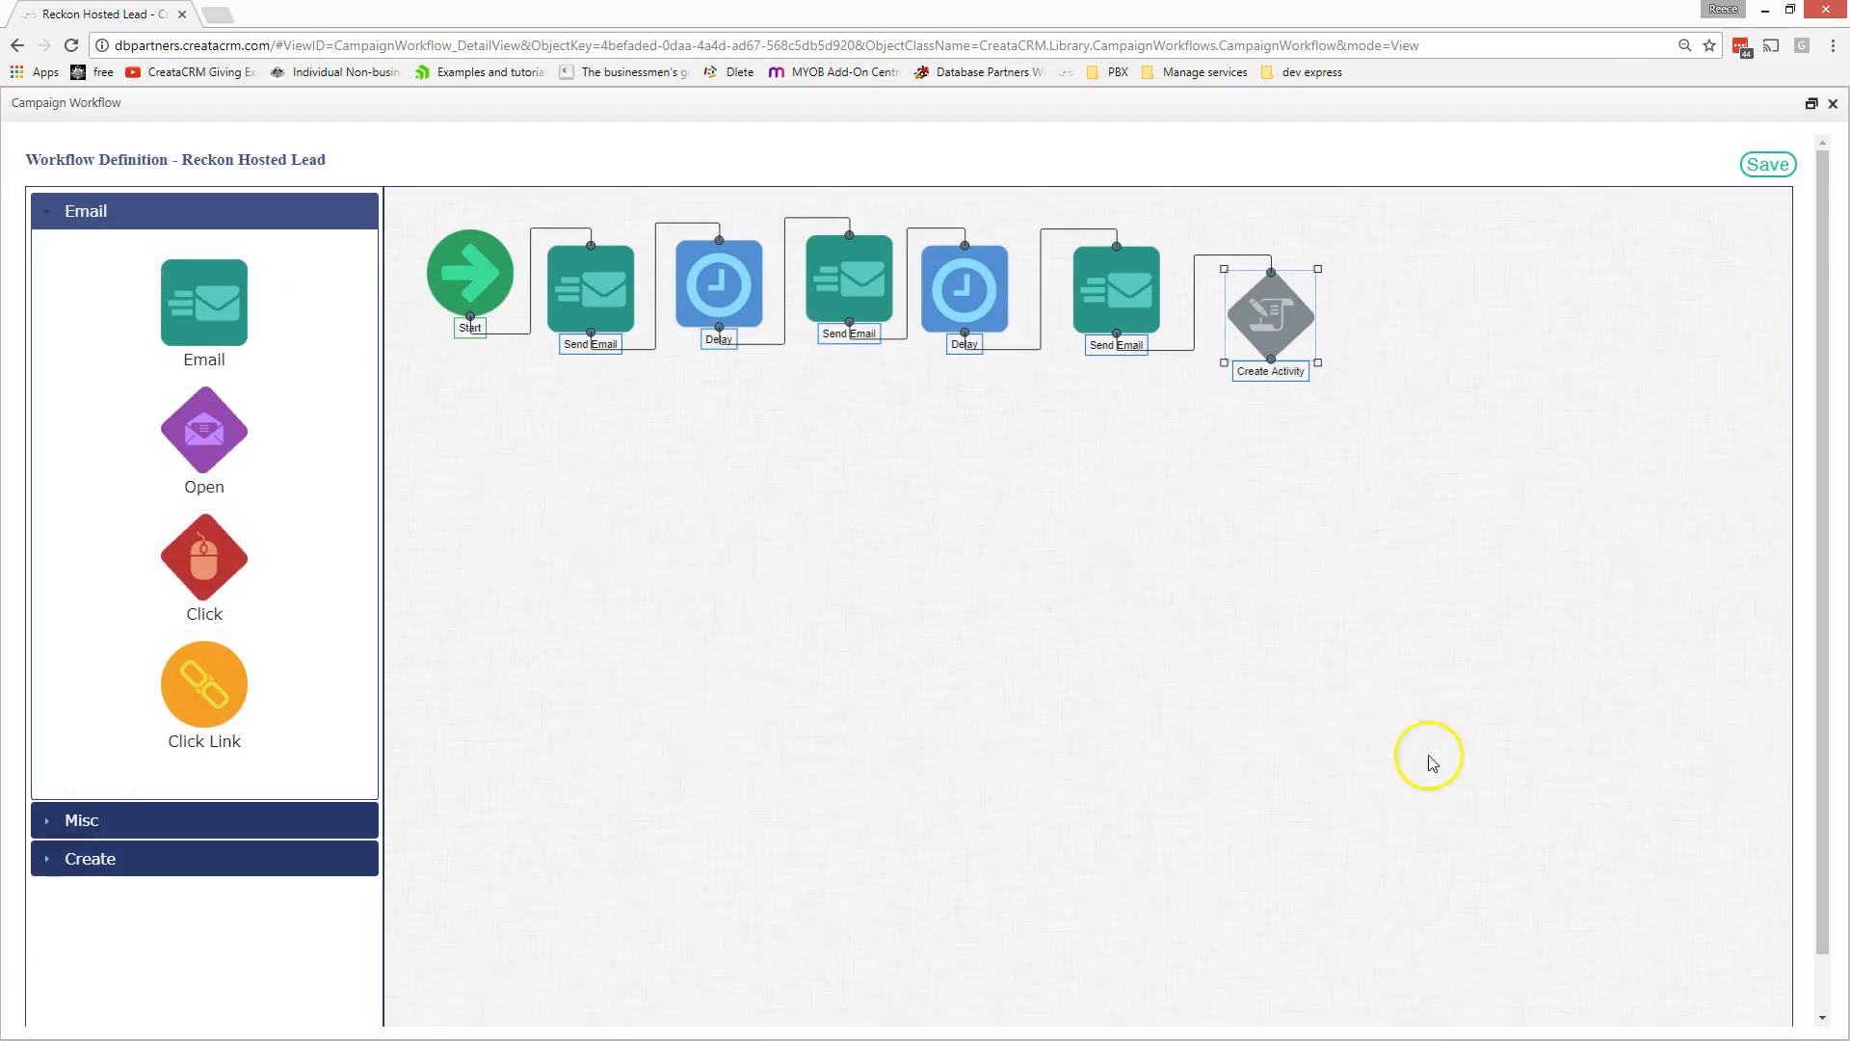
pyautogui.click(248, 822)
pyautogui.click(255, 485)
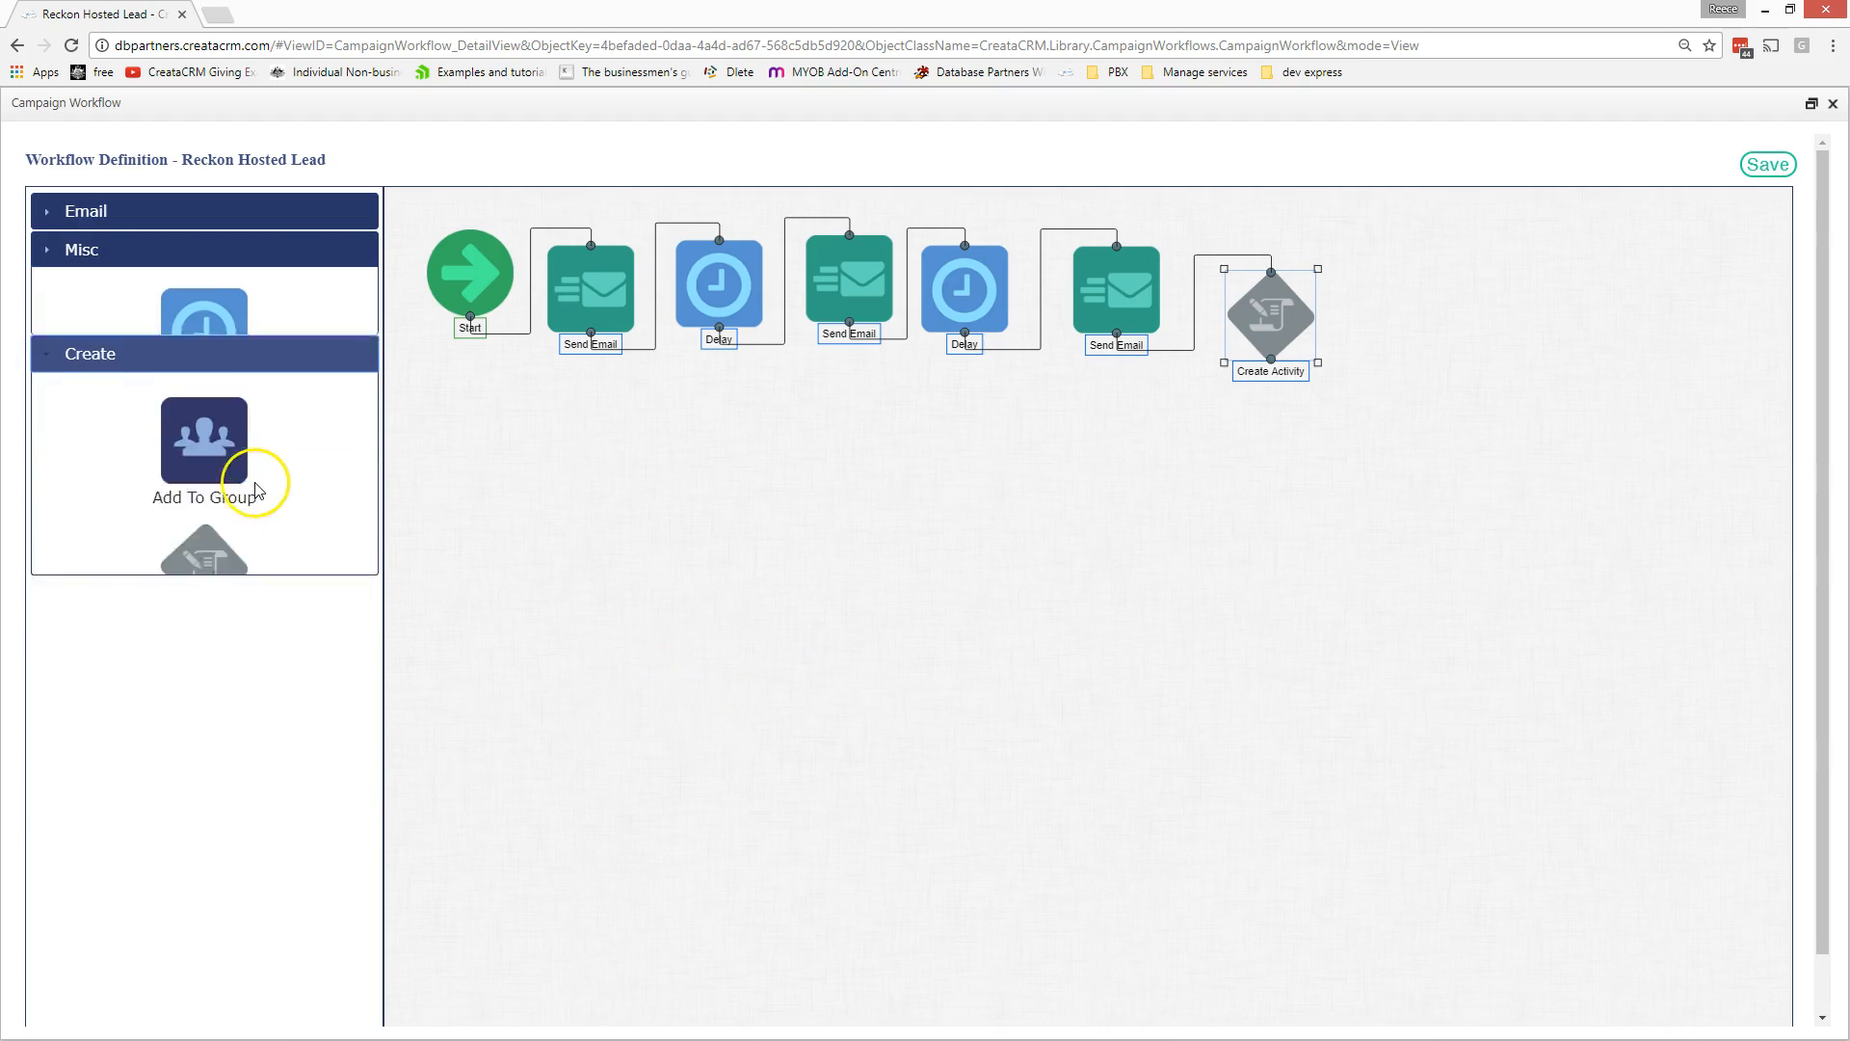
pyautogui.click(165, 212)
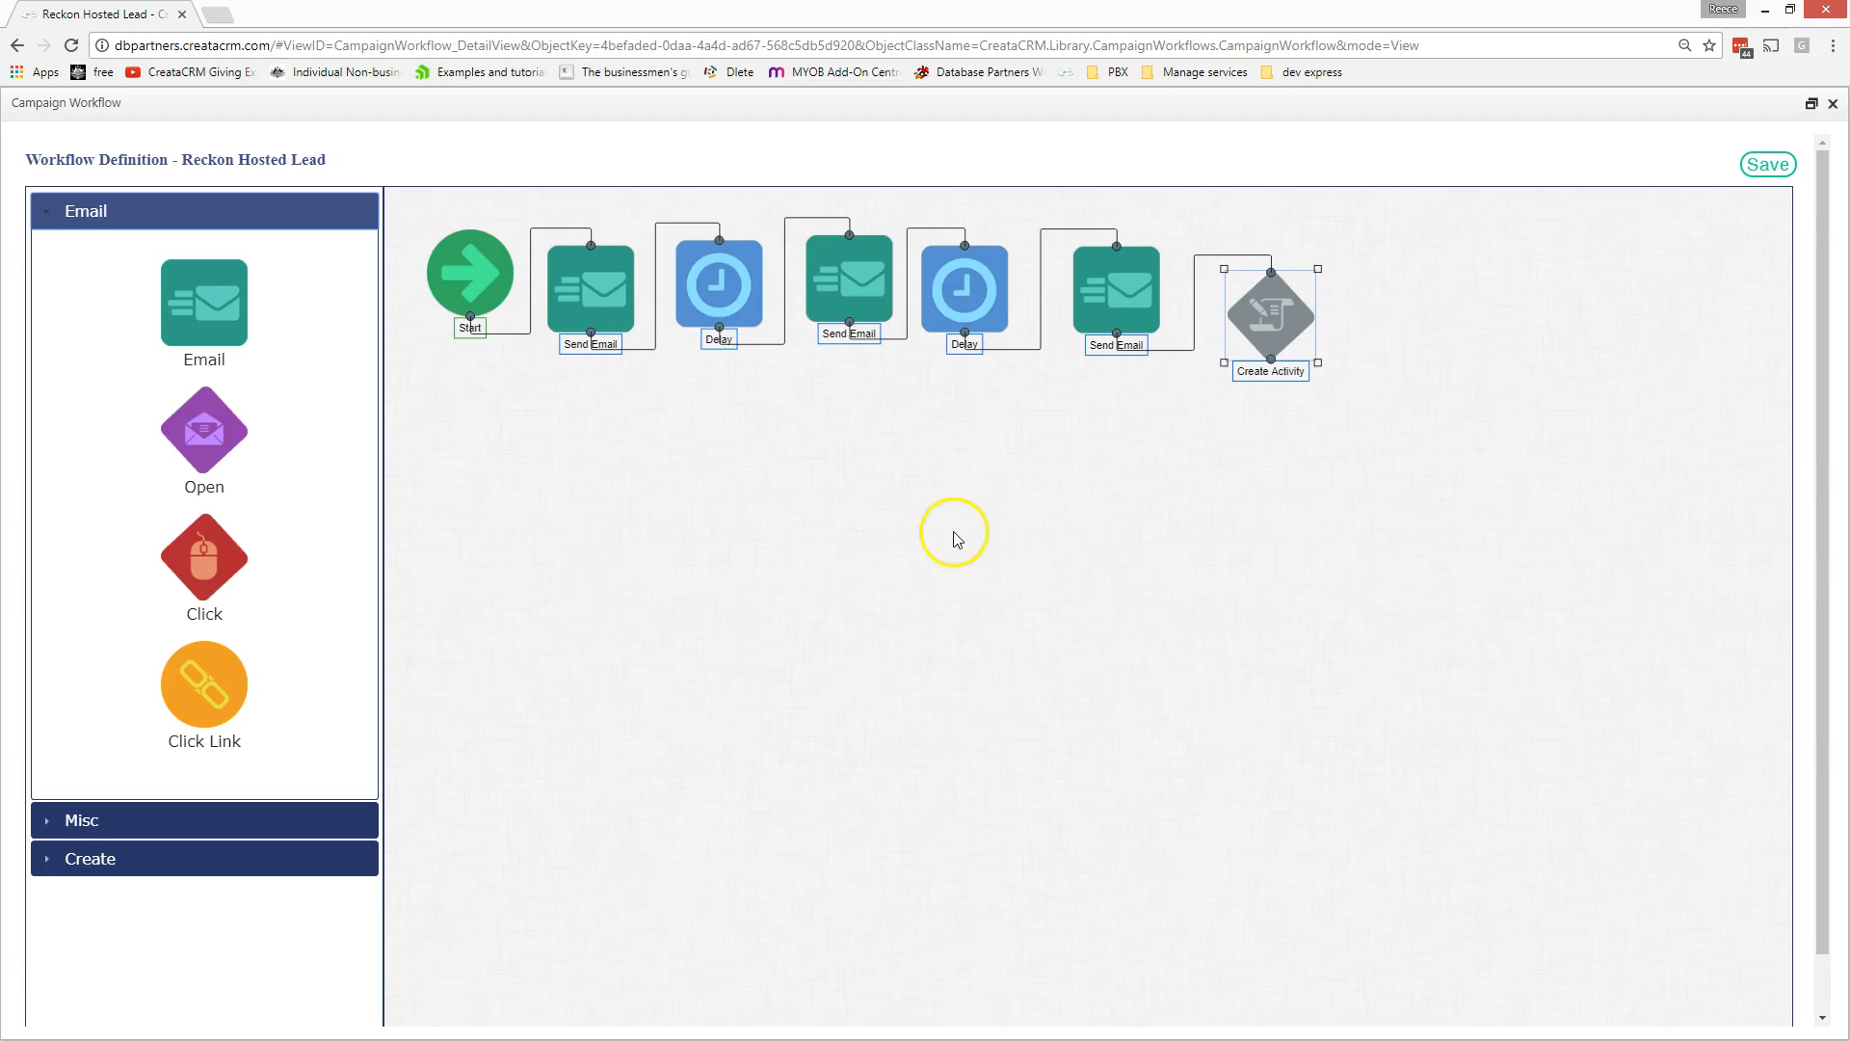
pyautogui.moveTo(177, 570); pyautogui.dragTo(833, 602)
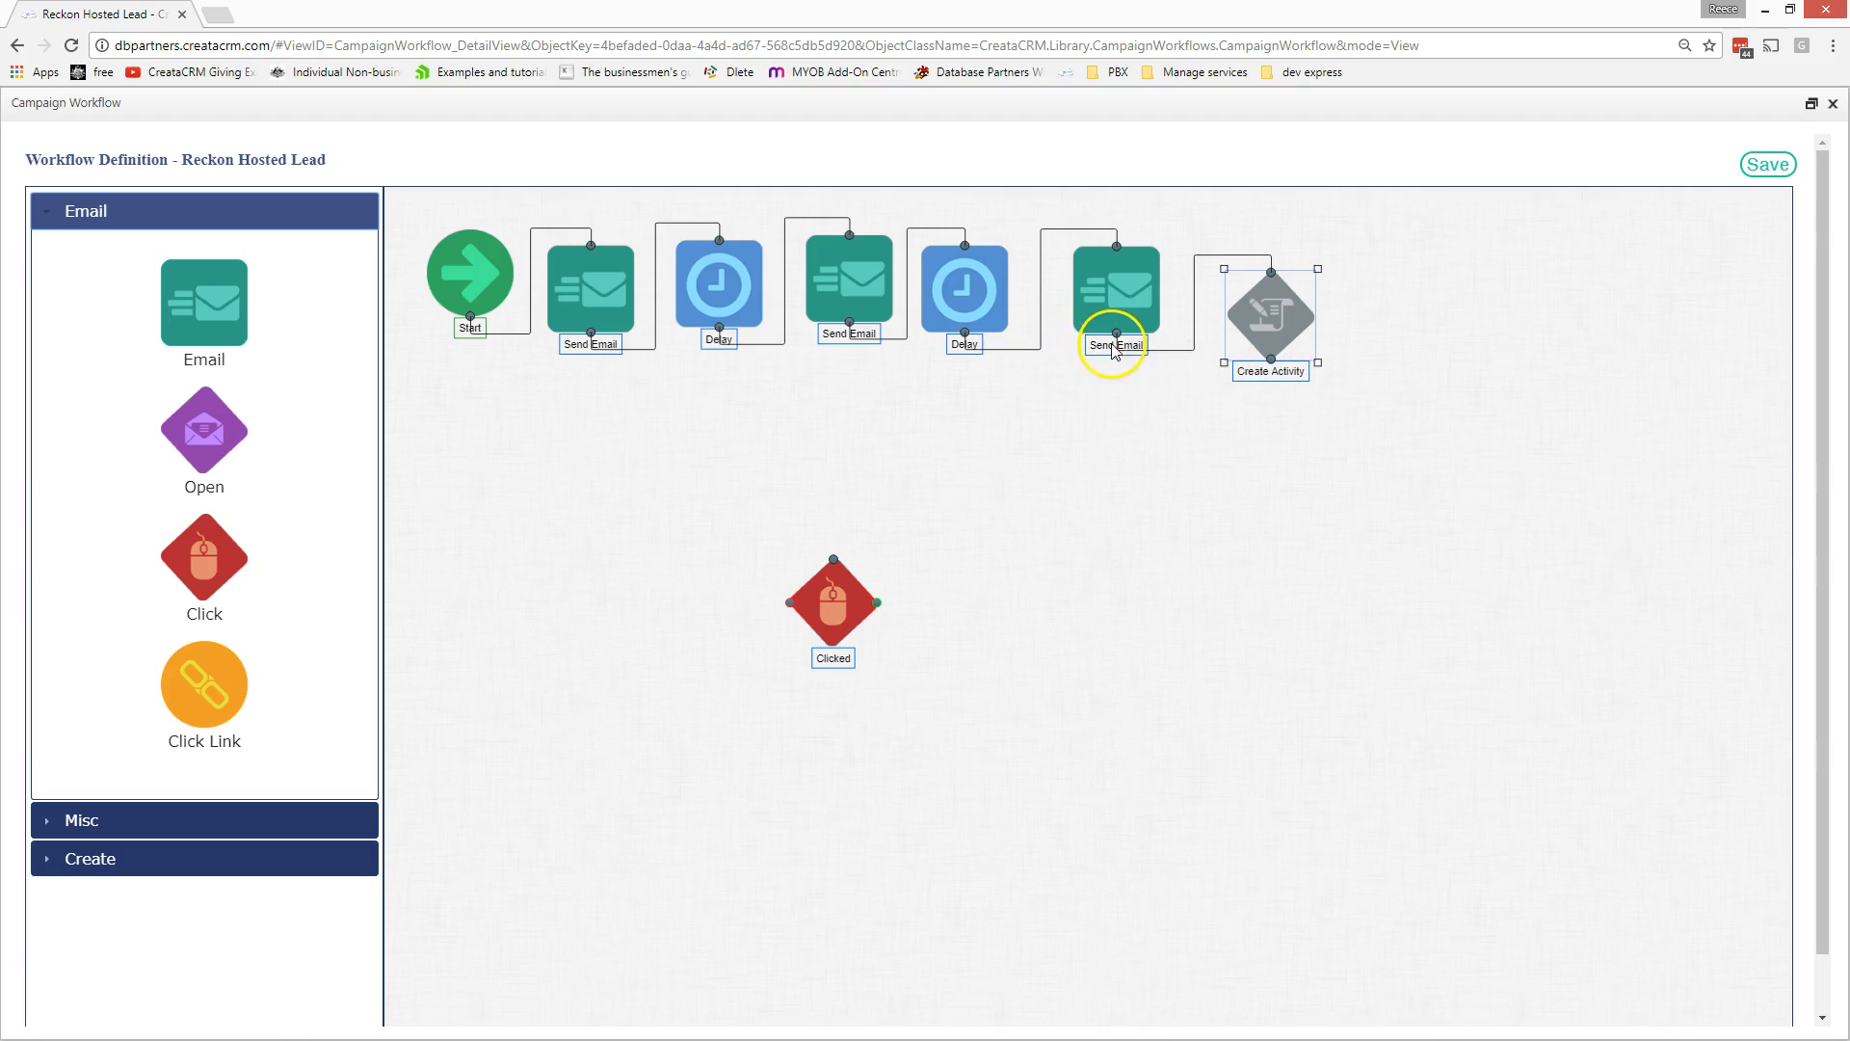
pyautogui.moveTo(1115, 332); pyautogui.dragTo(831, 559)
pyautogui.doubleClick(846, 610)
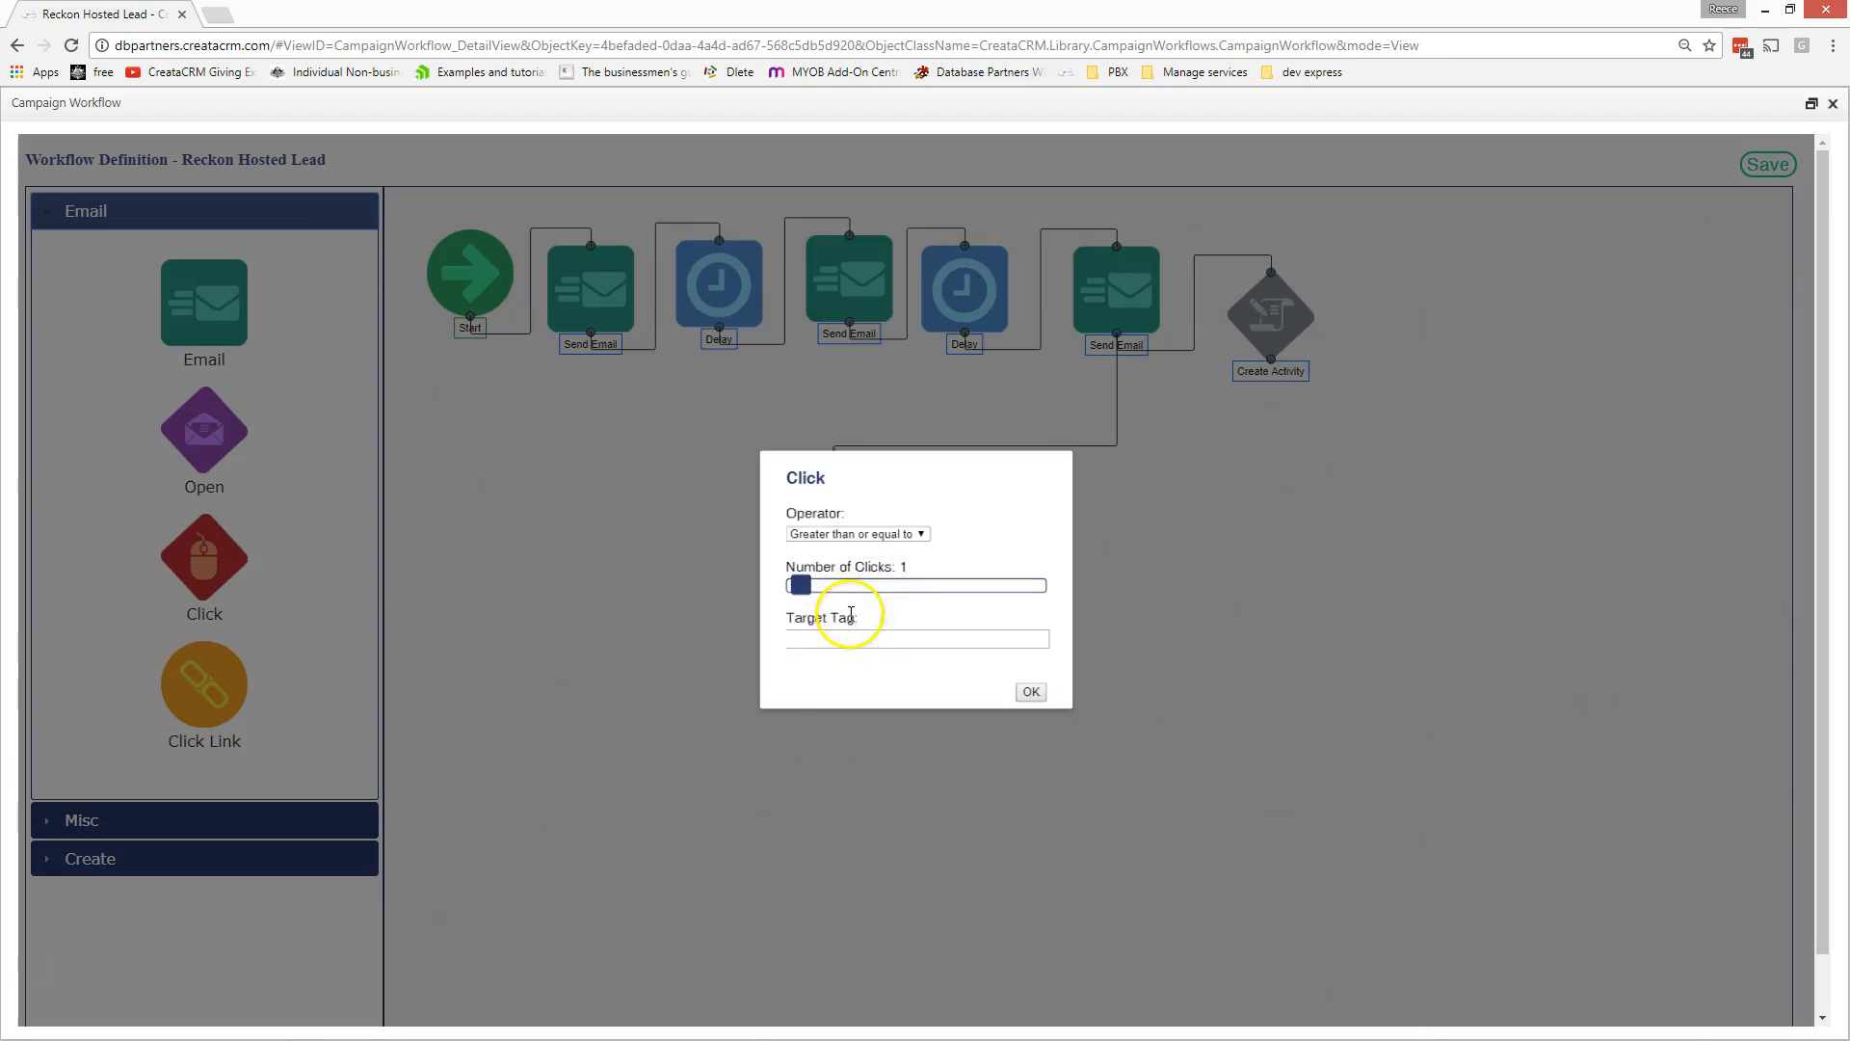
pyautogui.click(826, 637)
pyautogui.write('ec')
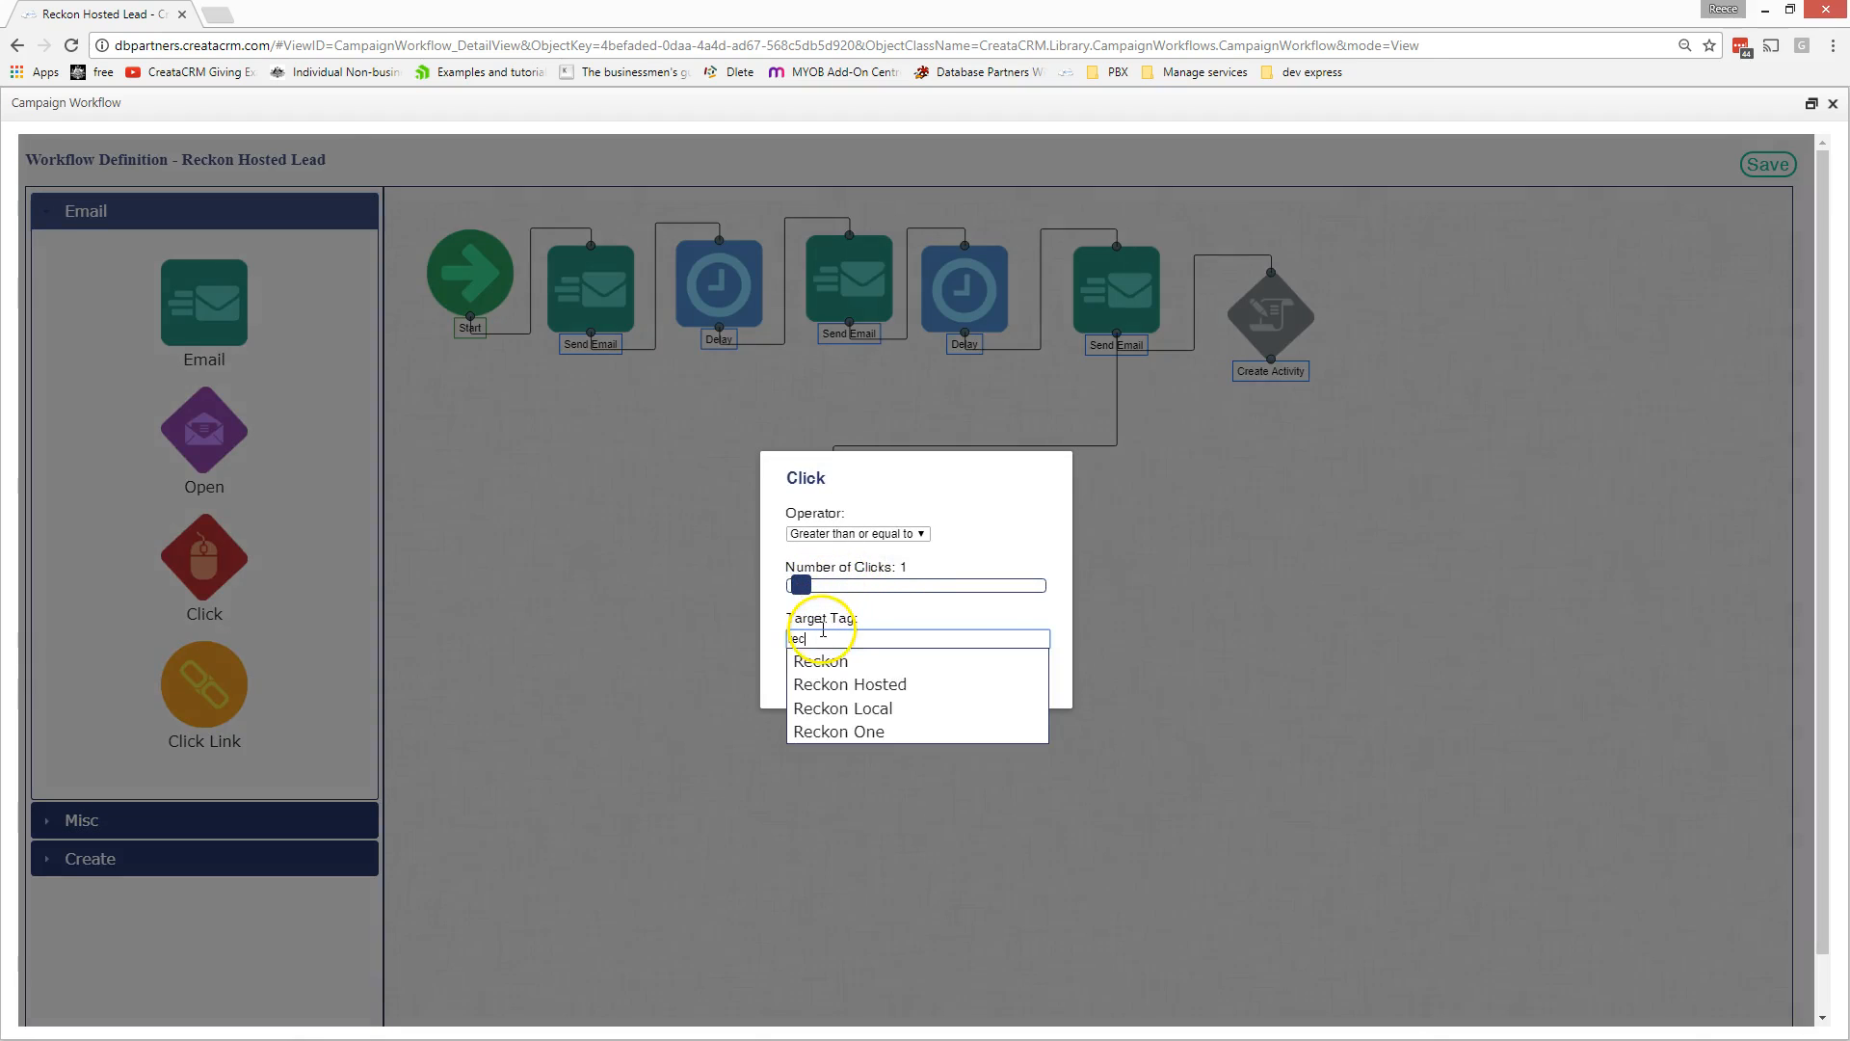
pyautogui.click(819, 655)
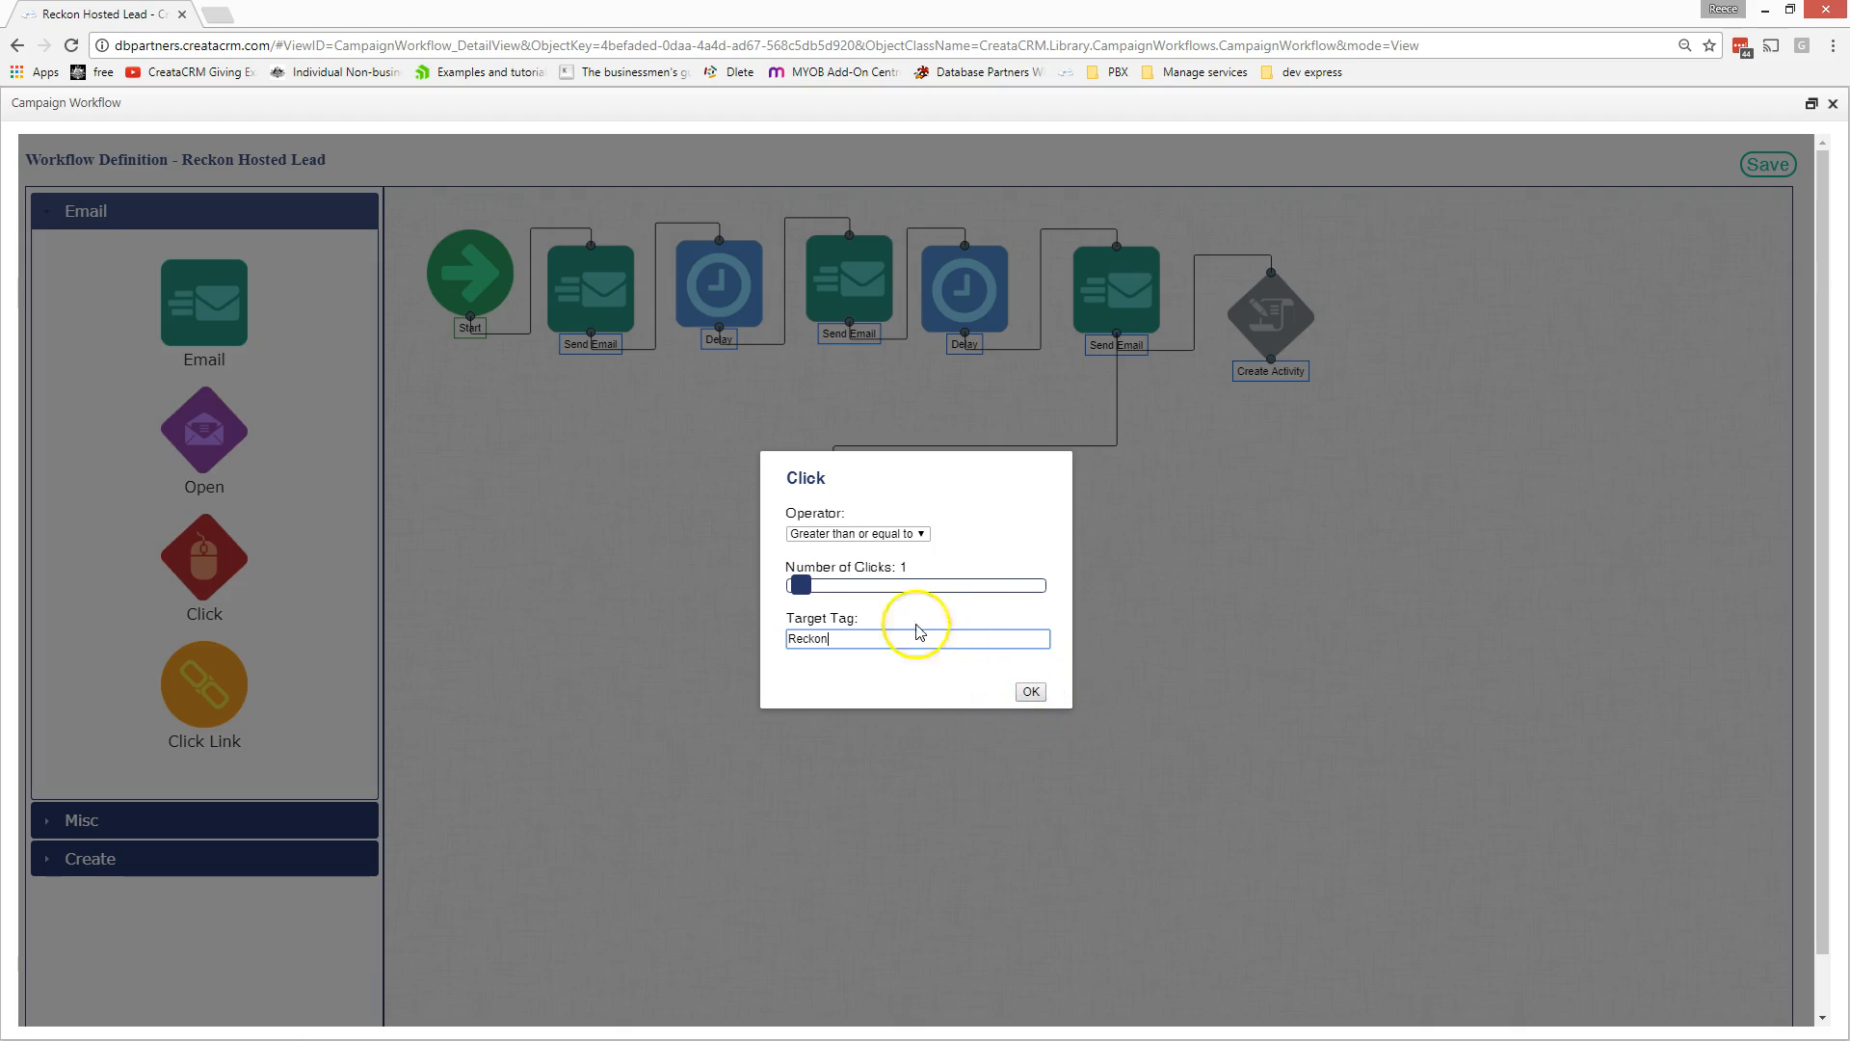
pyautogui.click(1027, 691)
pyautogui.moveTo(212, 326); pyautogui.dragTo(1302, 665)
pyautogui.moveTo(883, 602); pyautogui.dragTo(1303, 626)
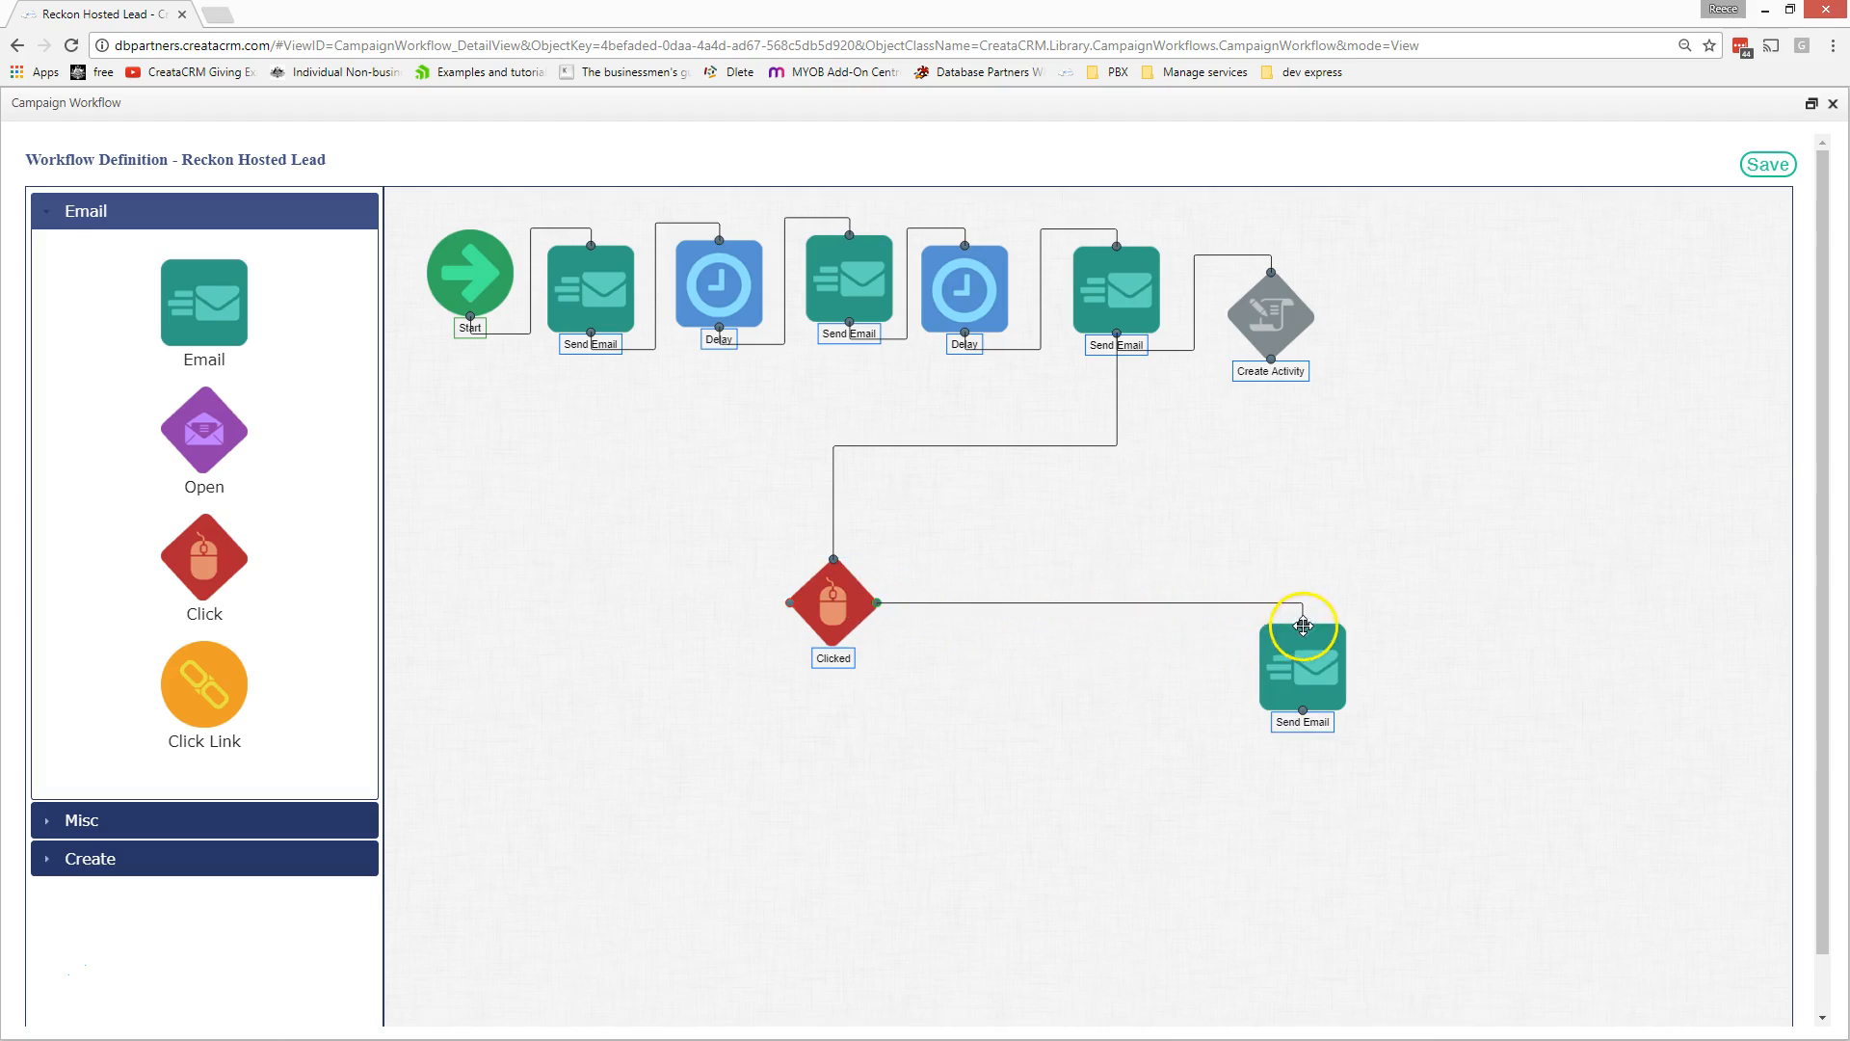
pyautogui.doubleClick(834, 602)
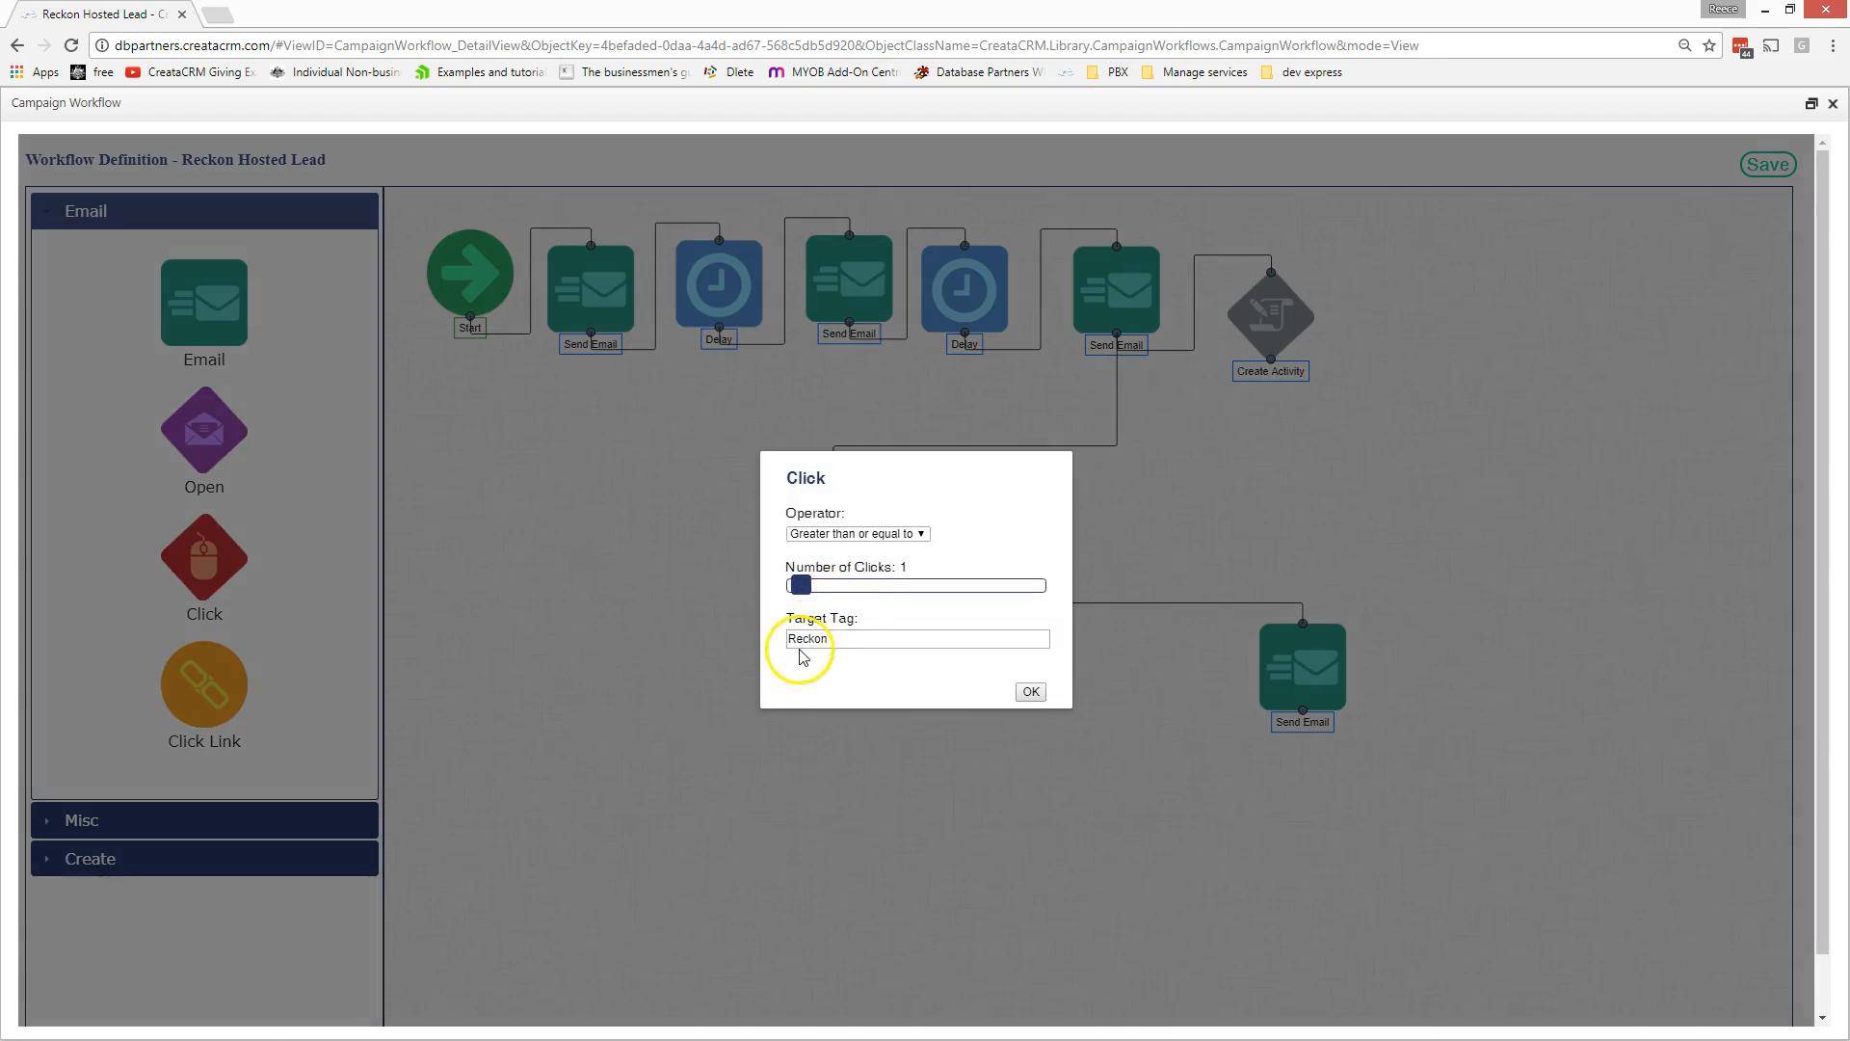
pyautogui.click(924, 531)
pyautogui.click(906, 531)
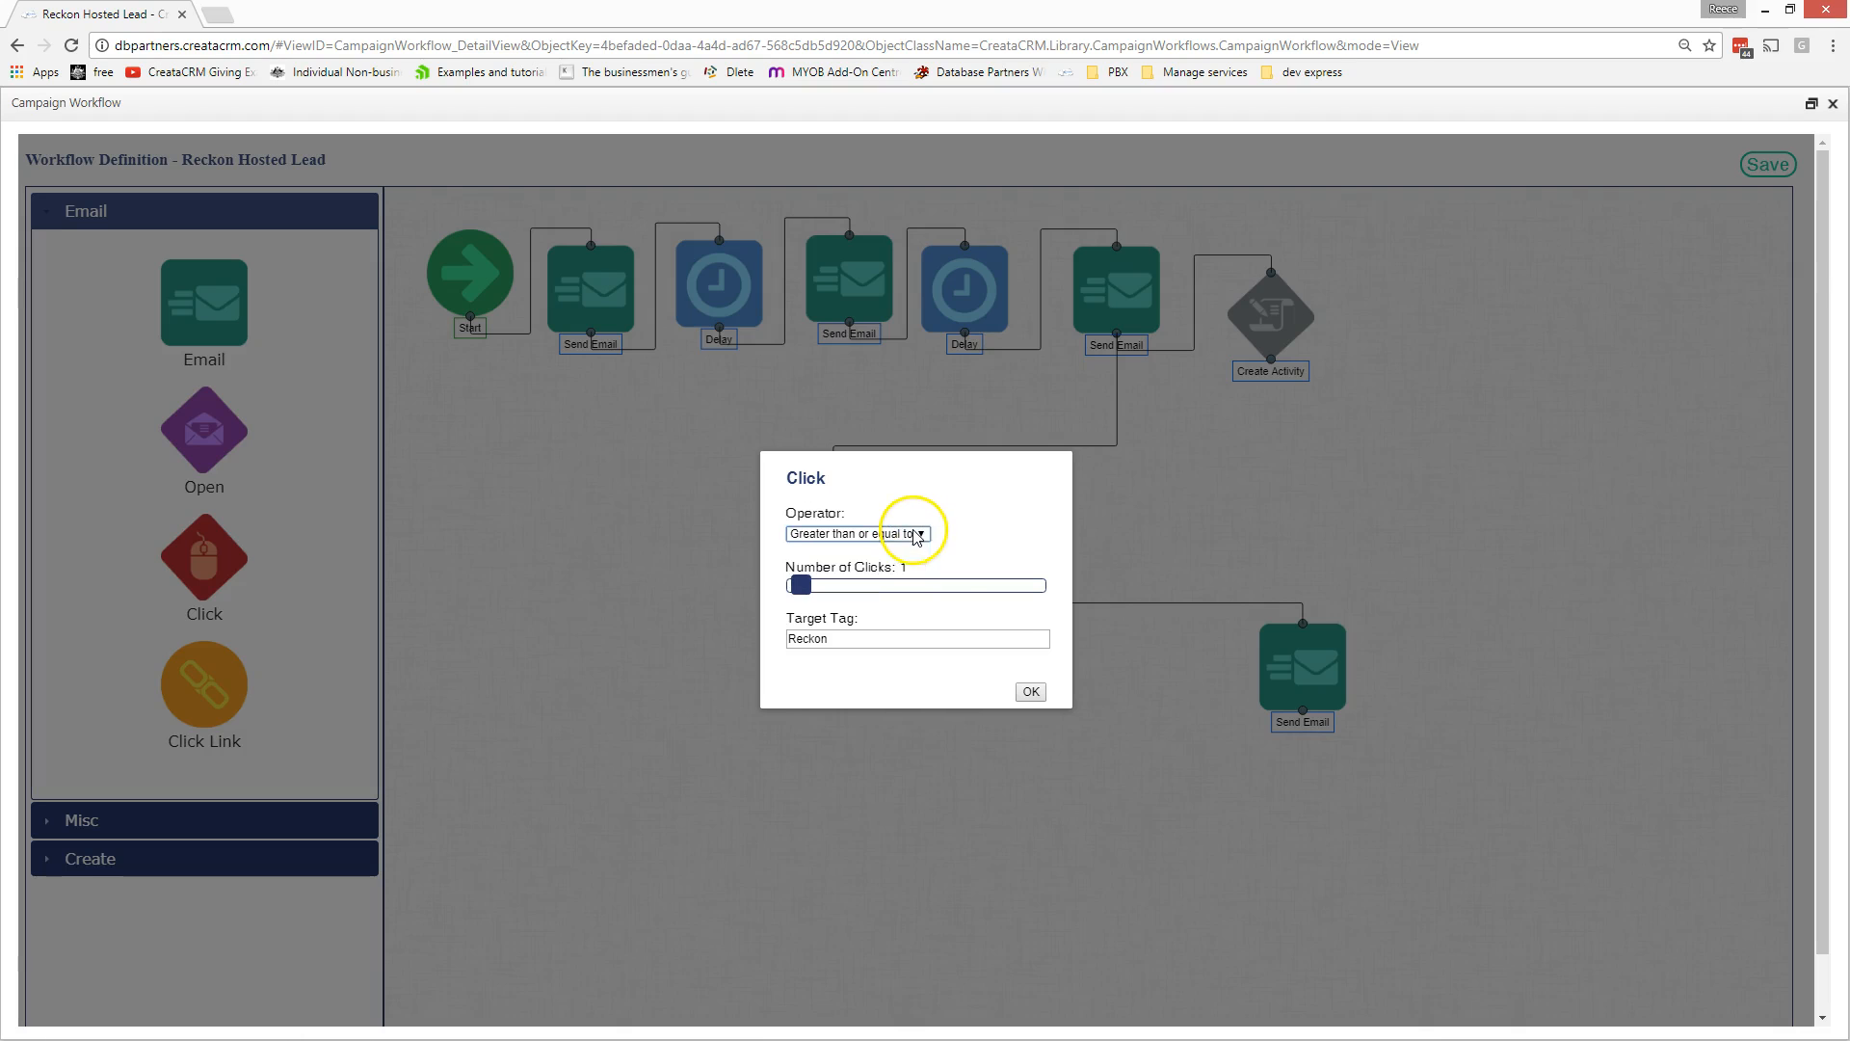
pyautogui.click(1031, 692)
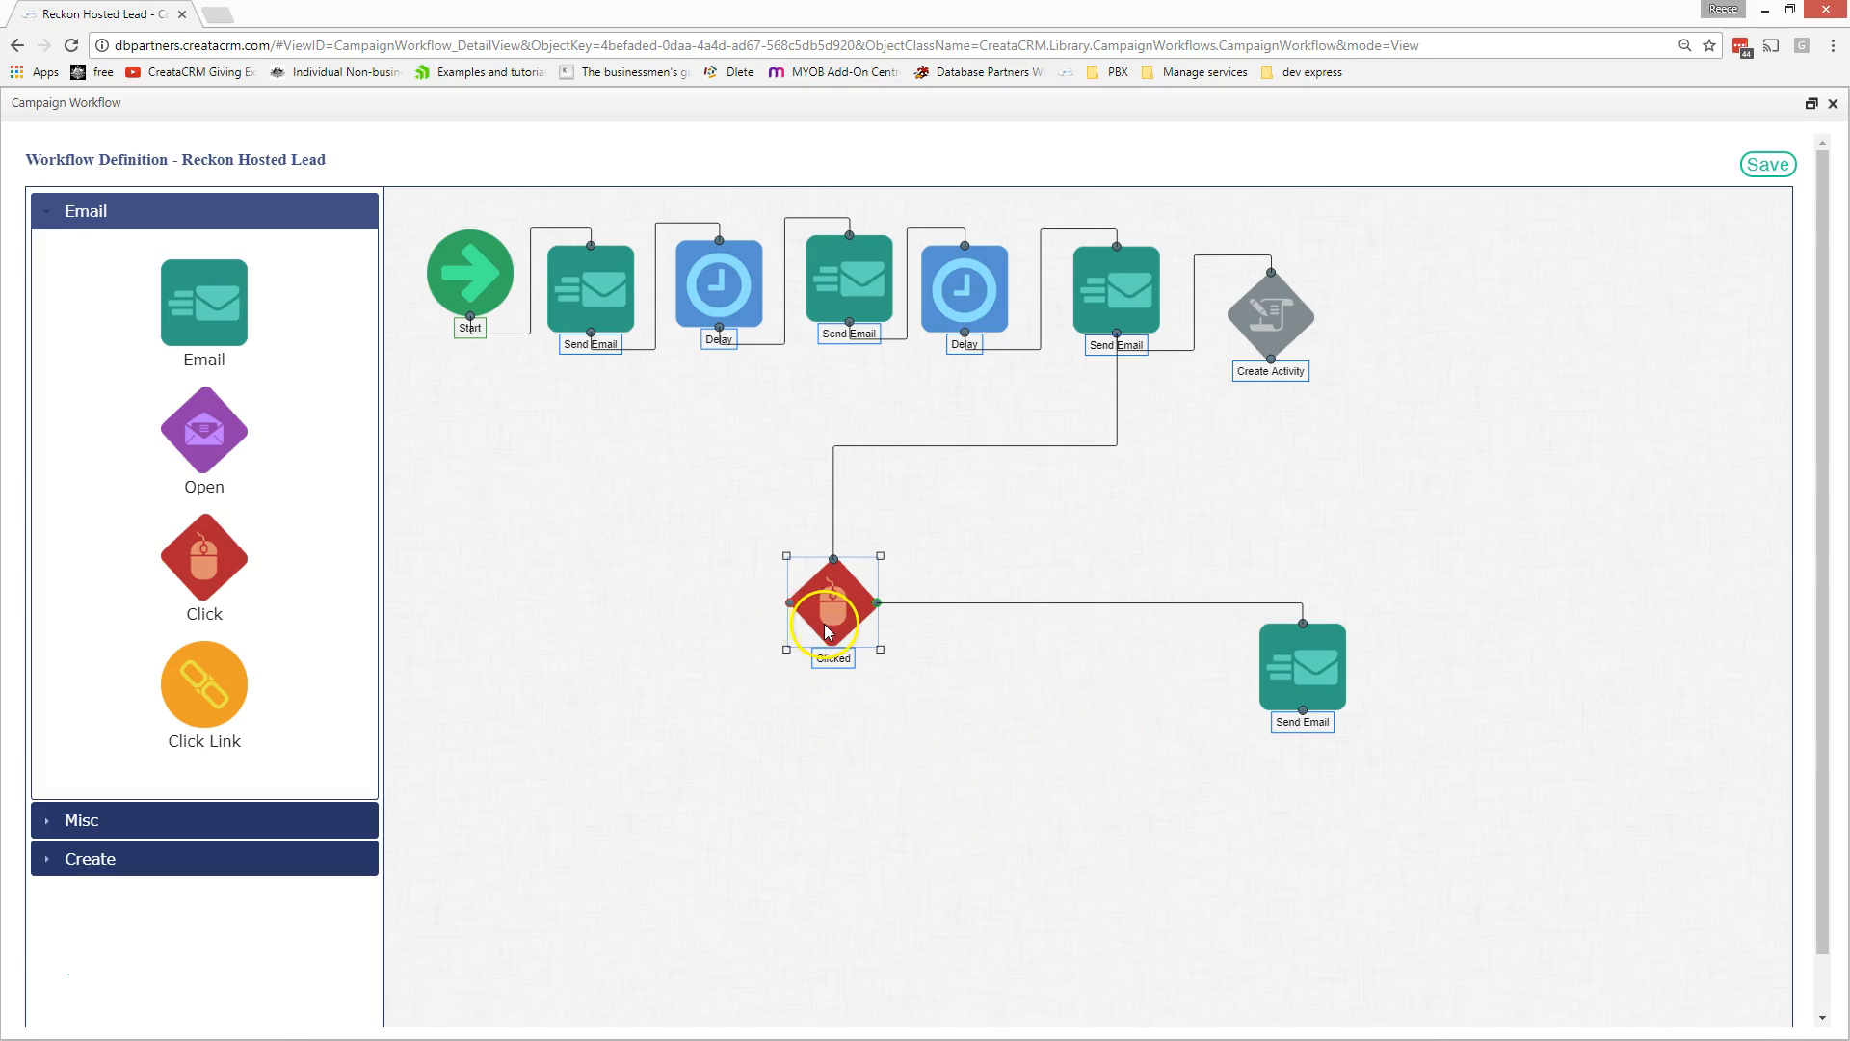
pyautogui.press('Delete')
pyautogui.click(1305, 665)
pyautogui.press('Delete')
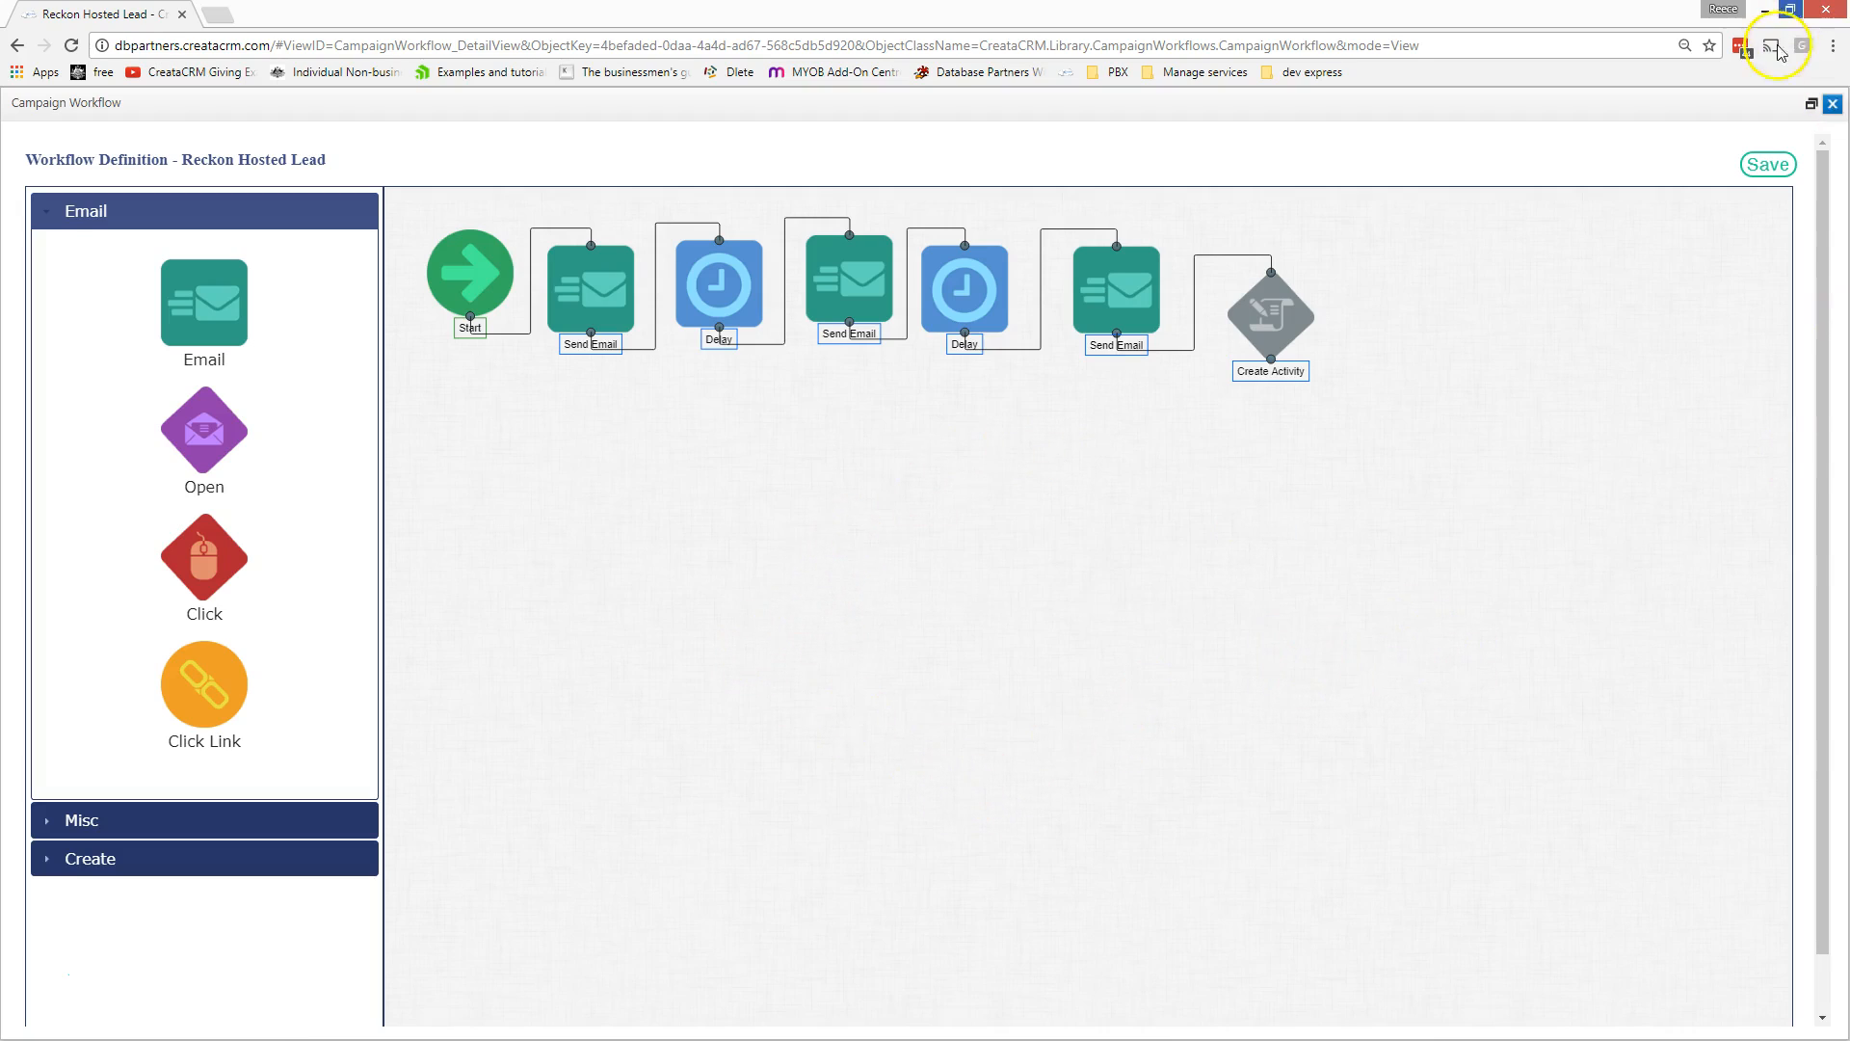
# - Close the Reckon Hosted Lead designer and open the Marketing URL Hotspot dashboard
pyautogui.click(1830, 106)
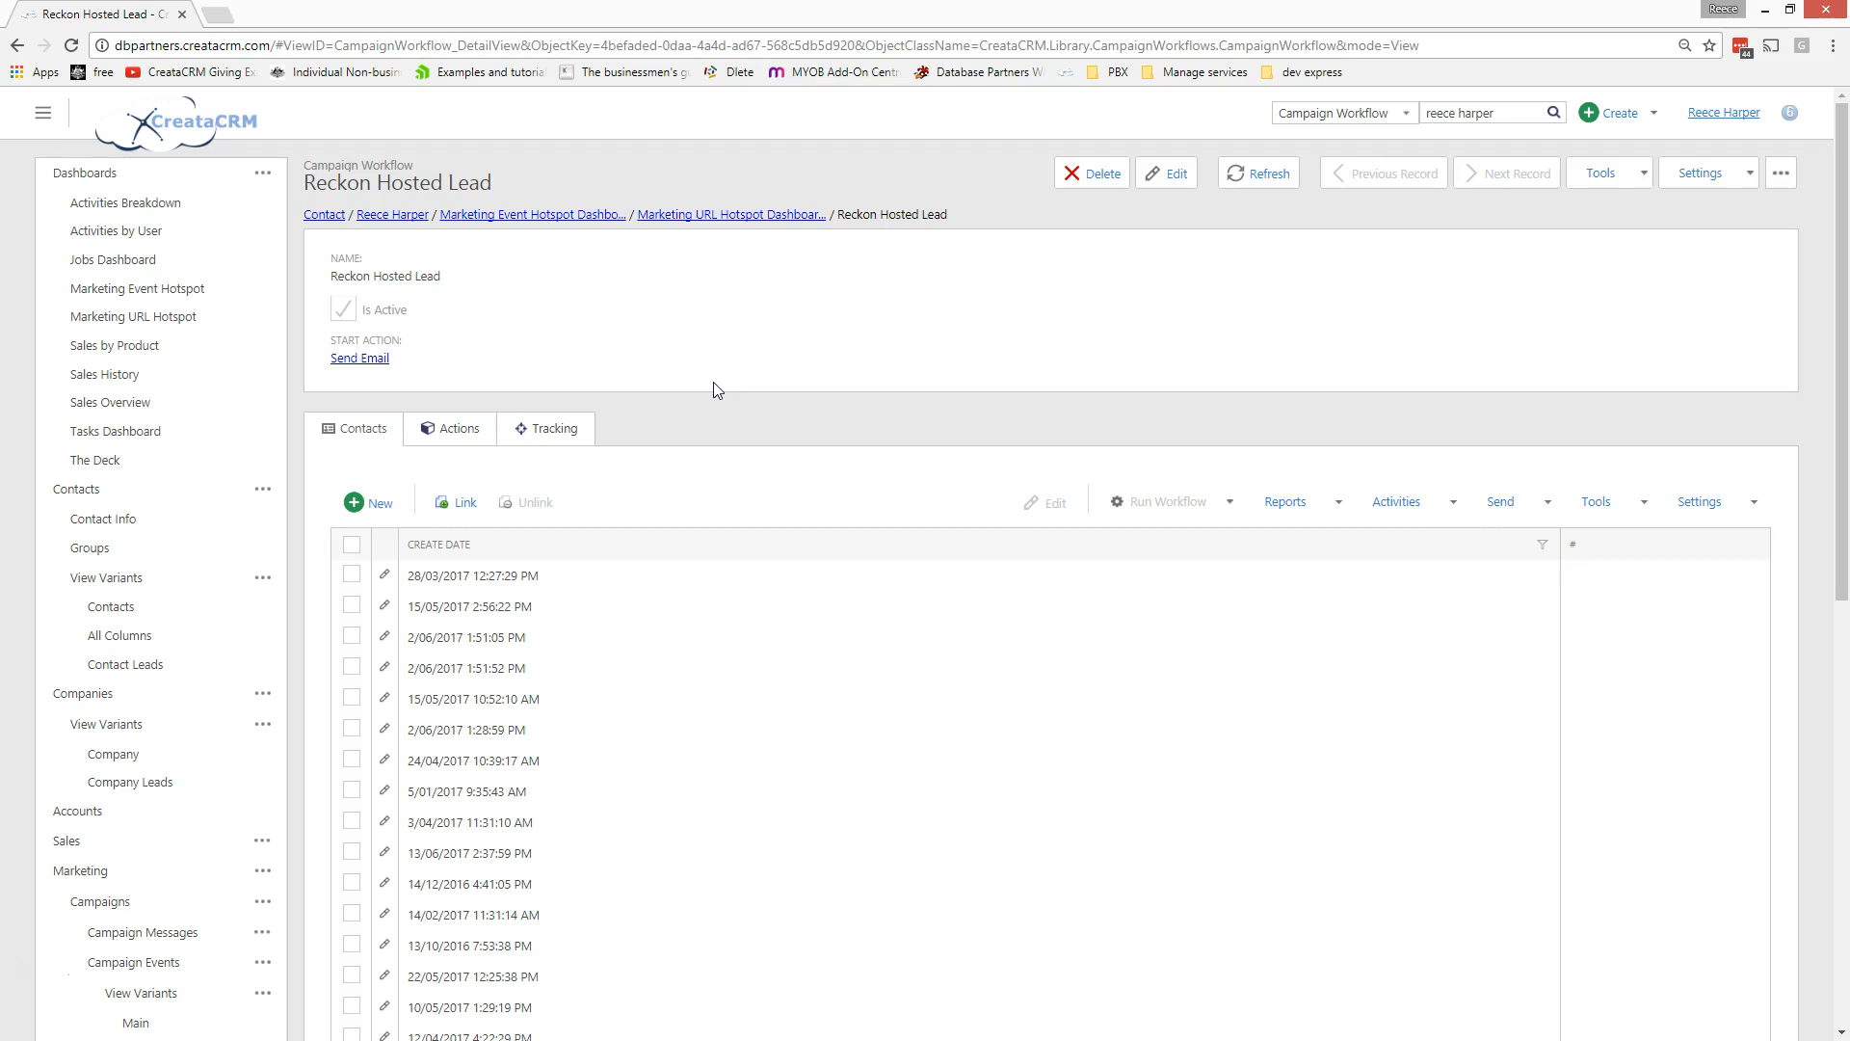
pyautogui.click(199, 321)
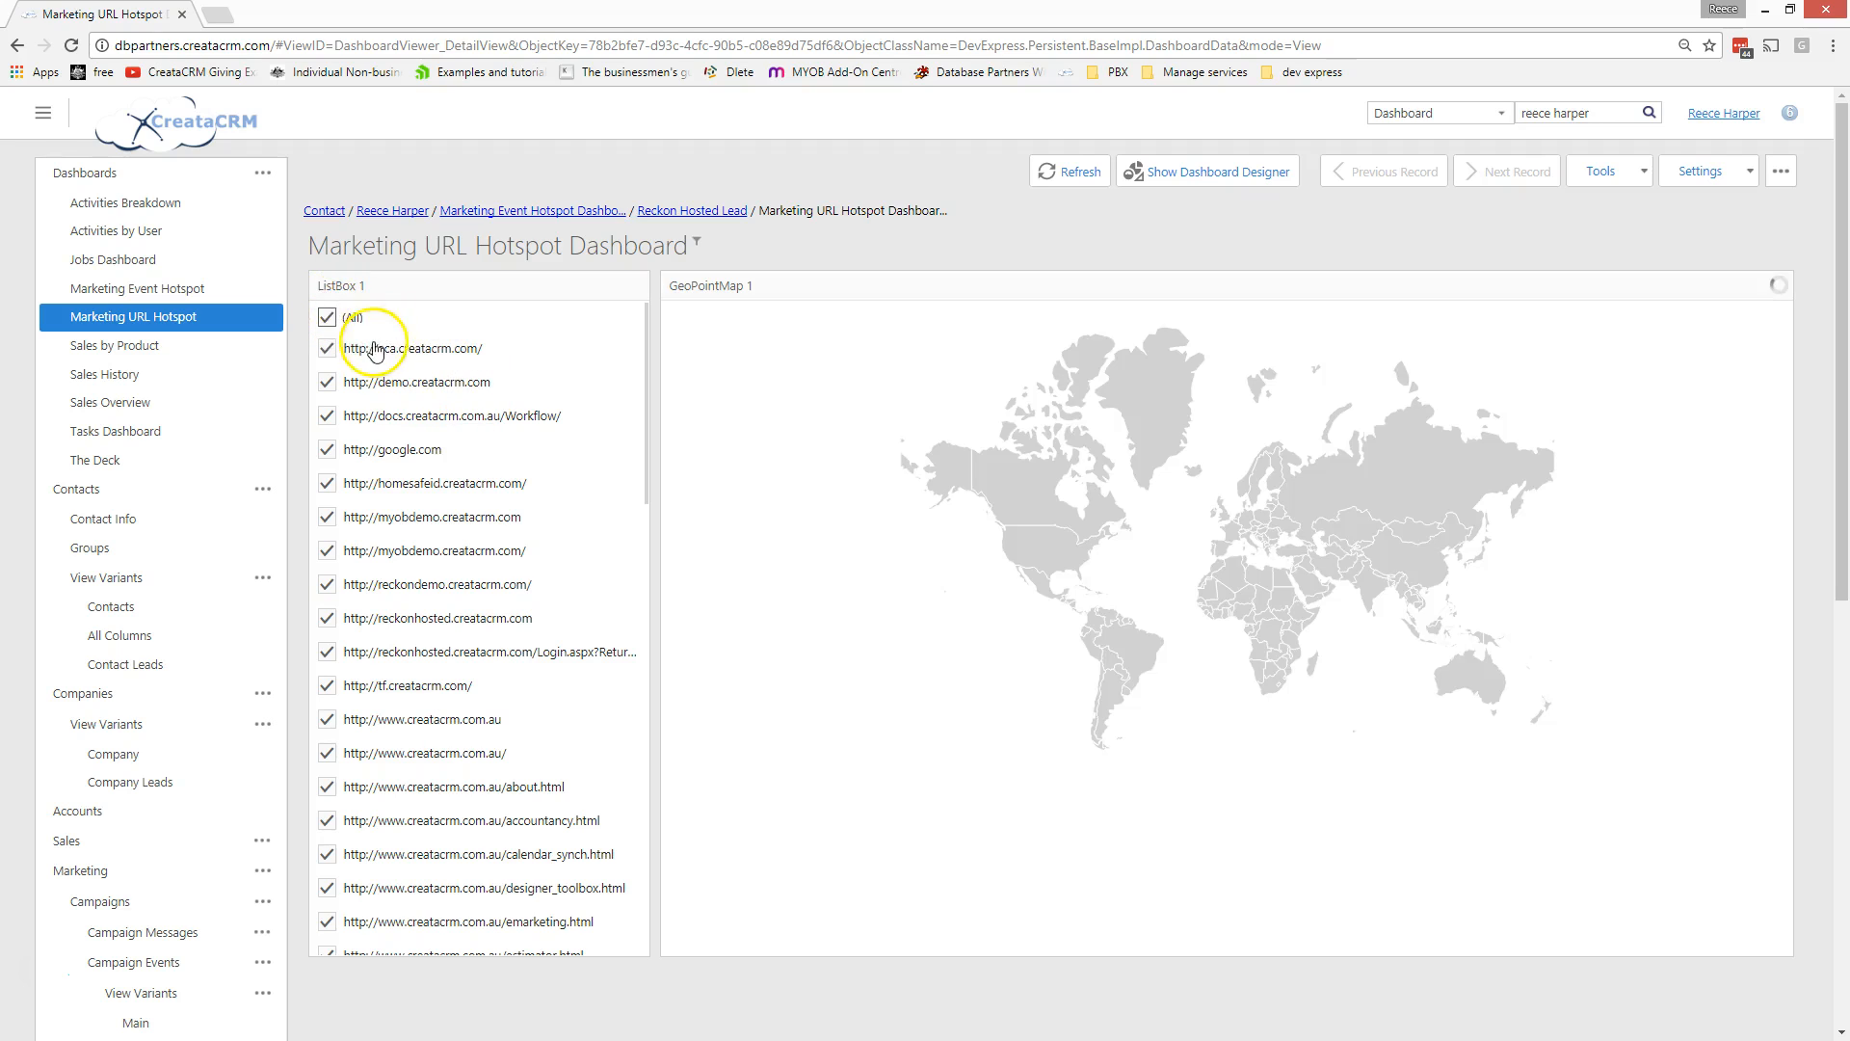
# - Clear all URLs from the map filter, preview reckondemo and myobdemo visits, and centre on Australia
pyautogui.click(328, 321)
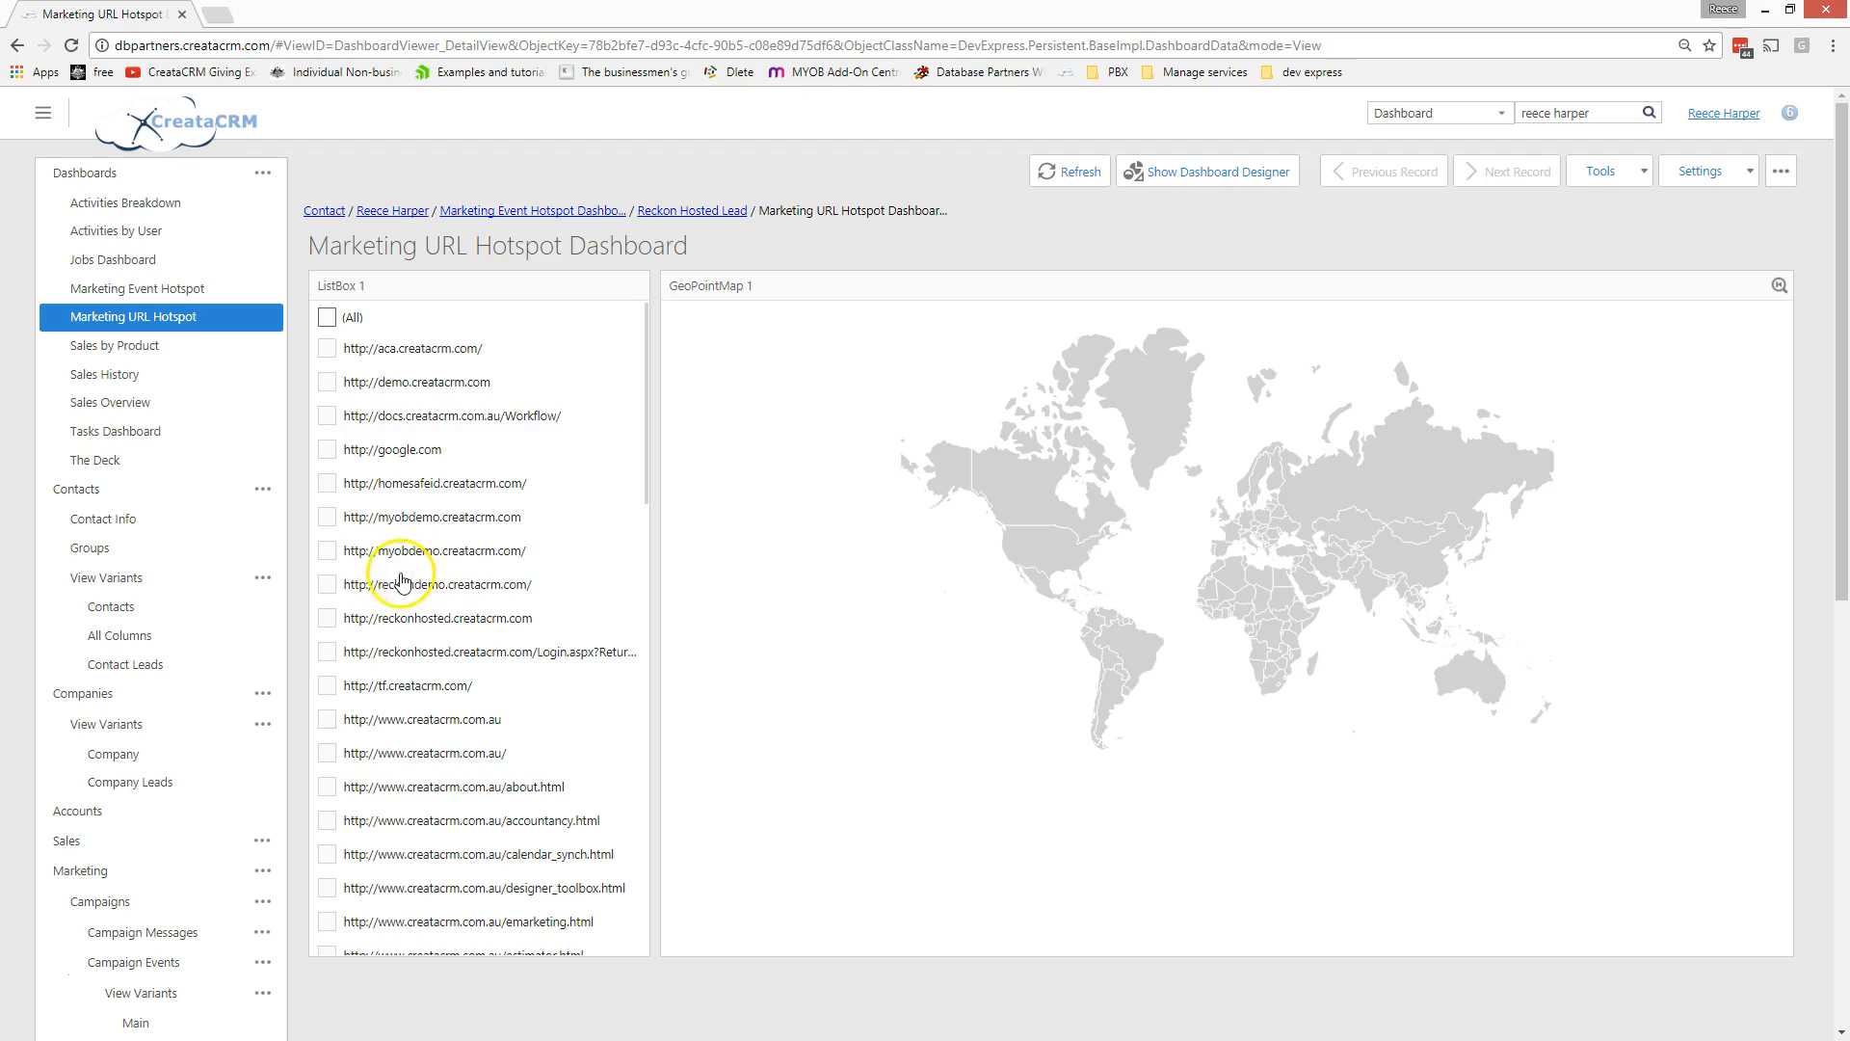
pyautogui.click(332, 587)
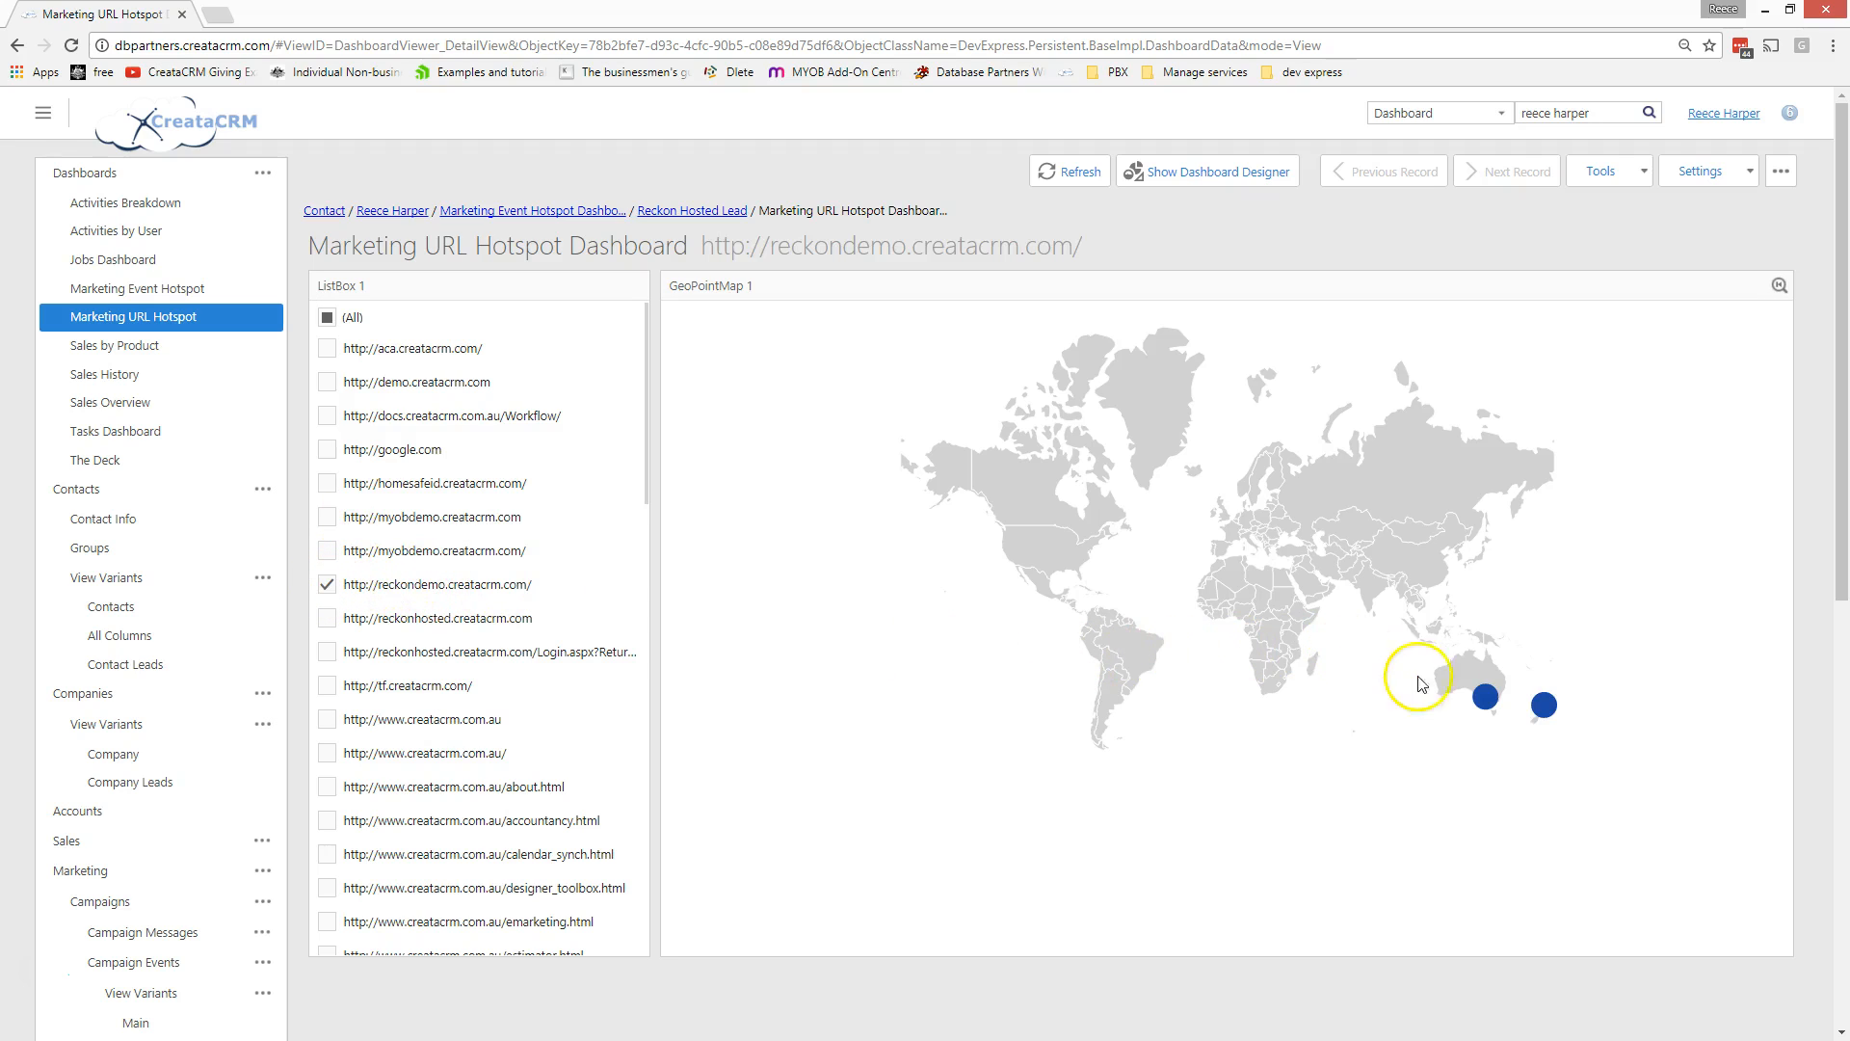
pyautogui.click(327, 550)
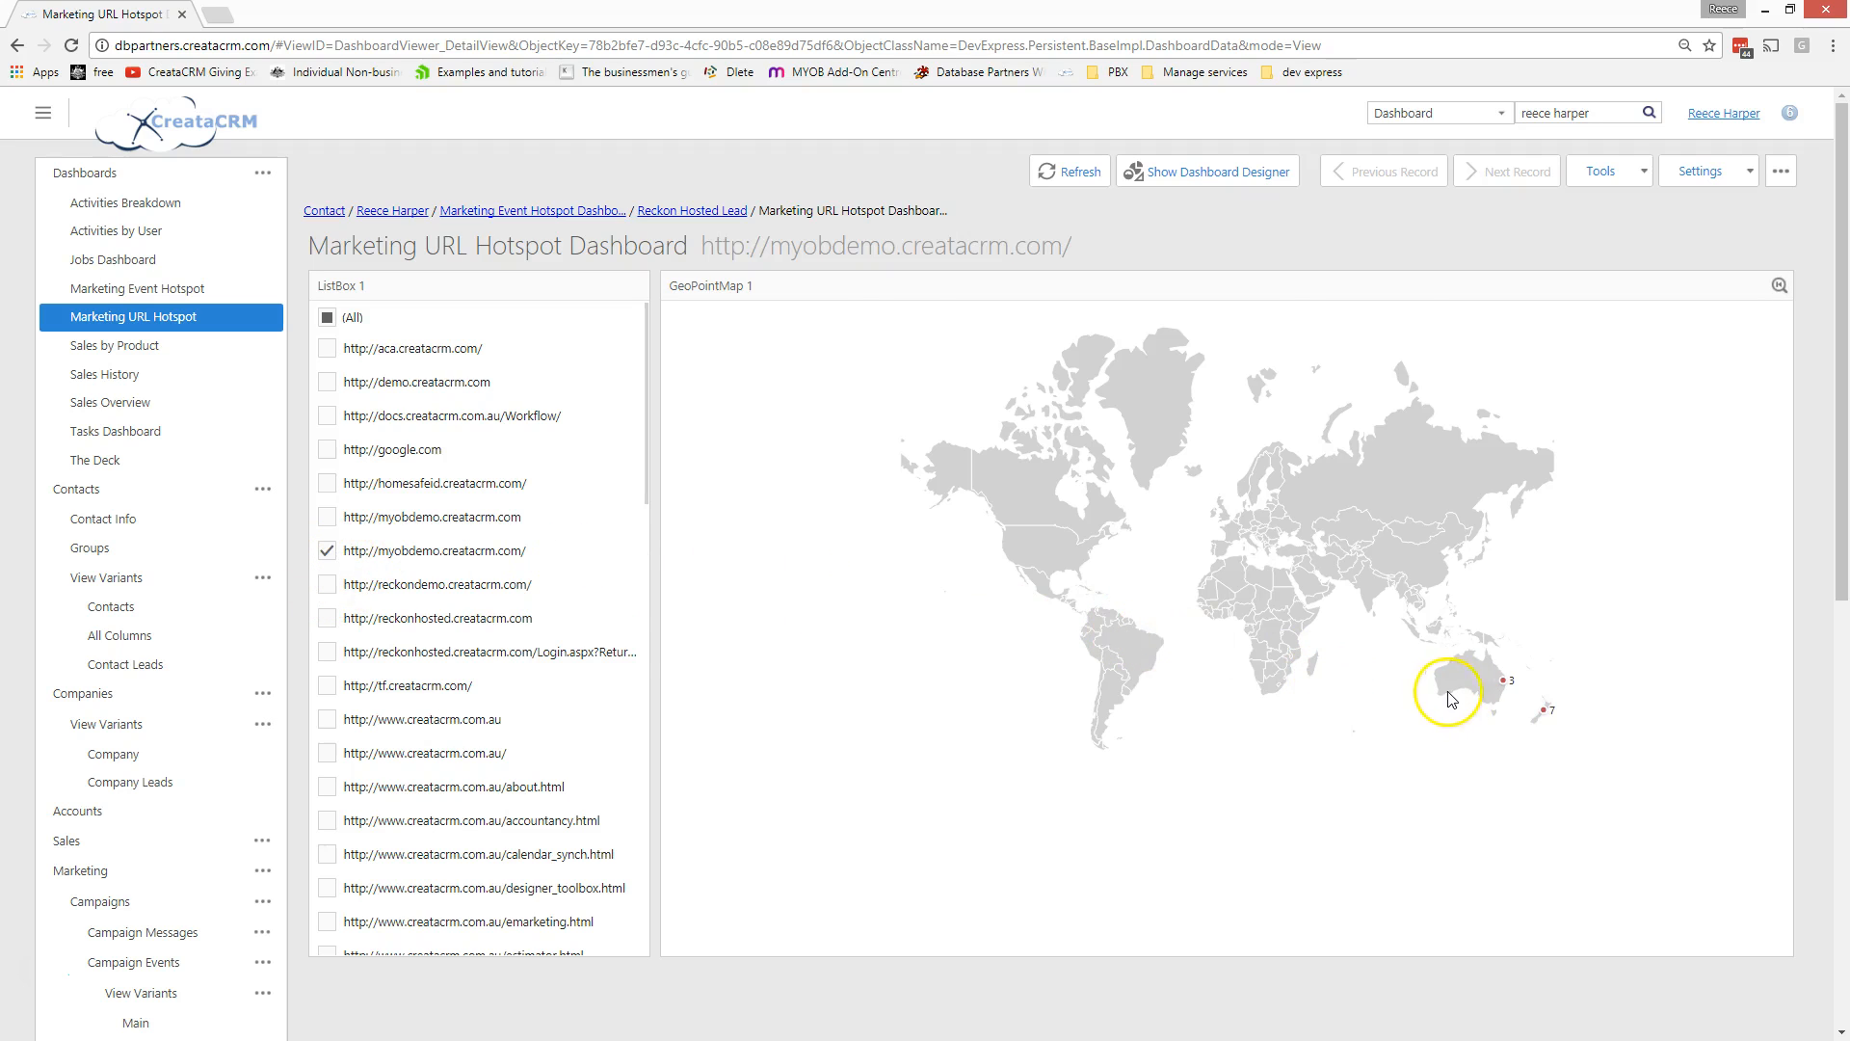
pyautogui.scroll(1, 1436, 696)
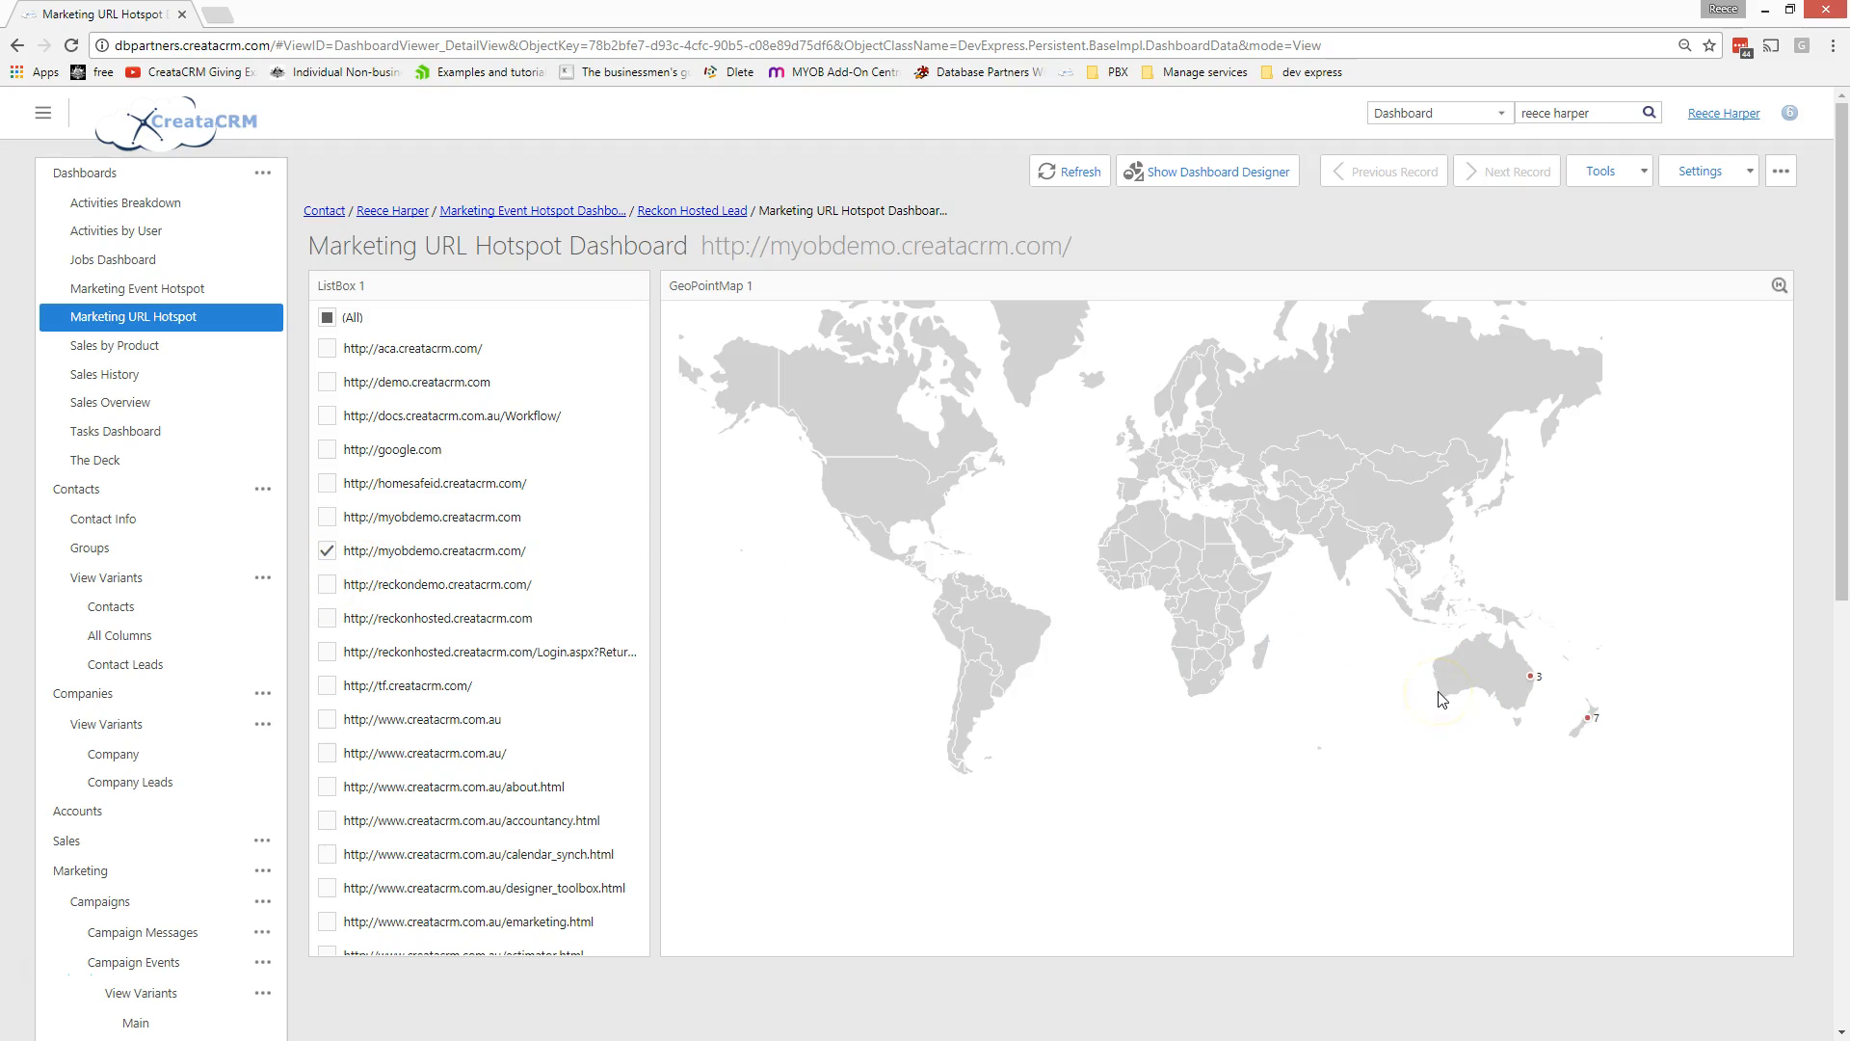
pyautogui.click(327, 583)
pyautogui.scroll(1, 1392, 674)
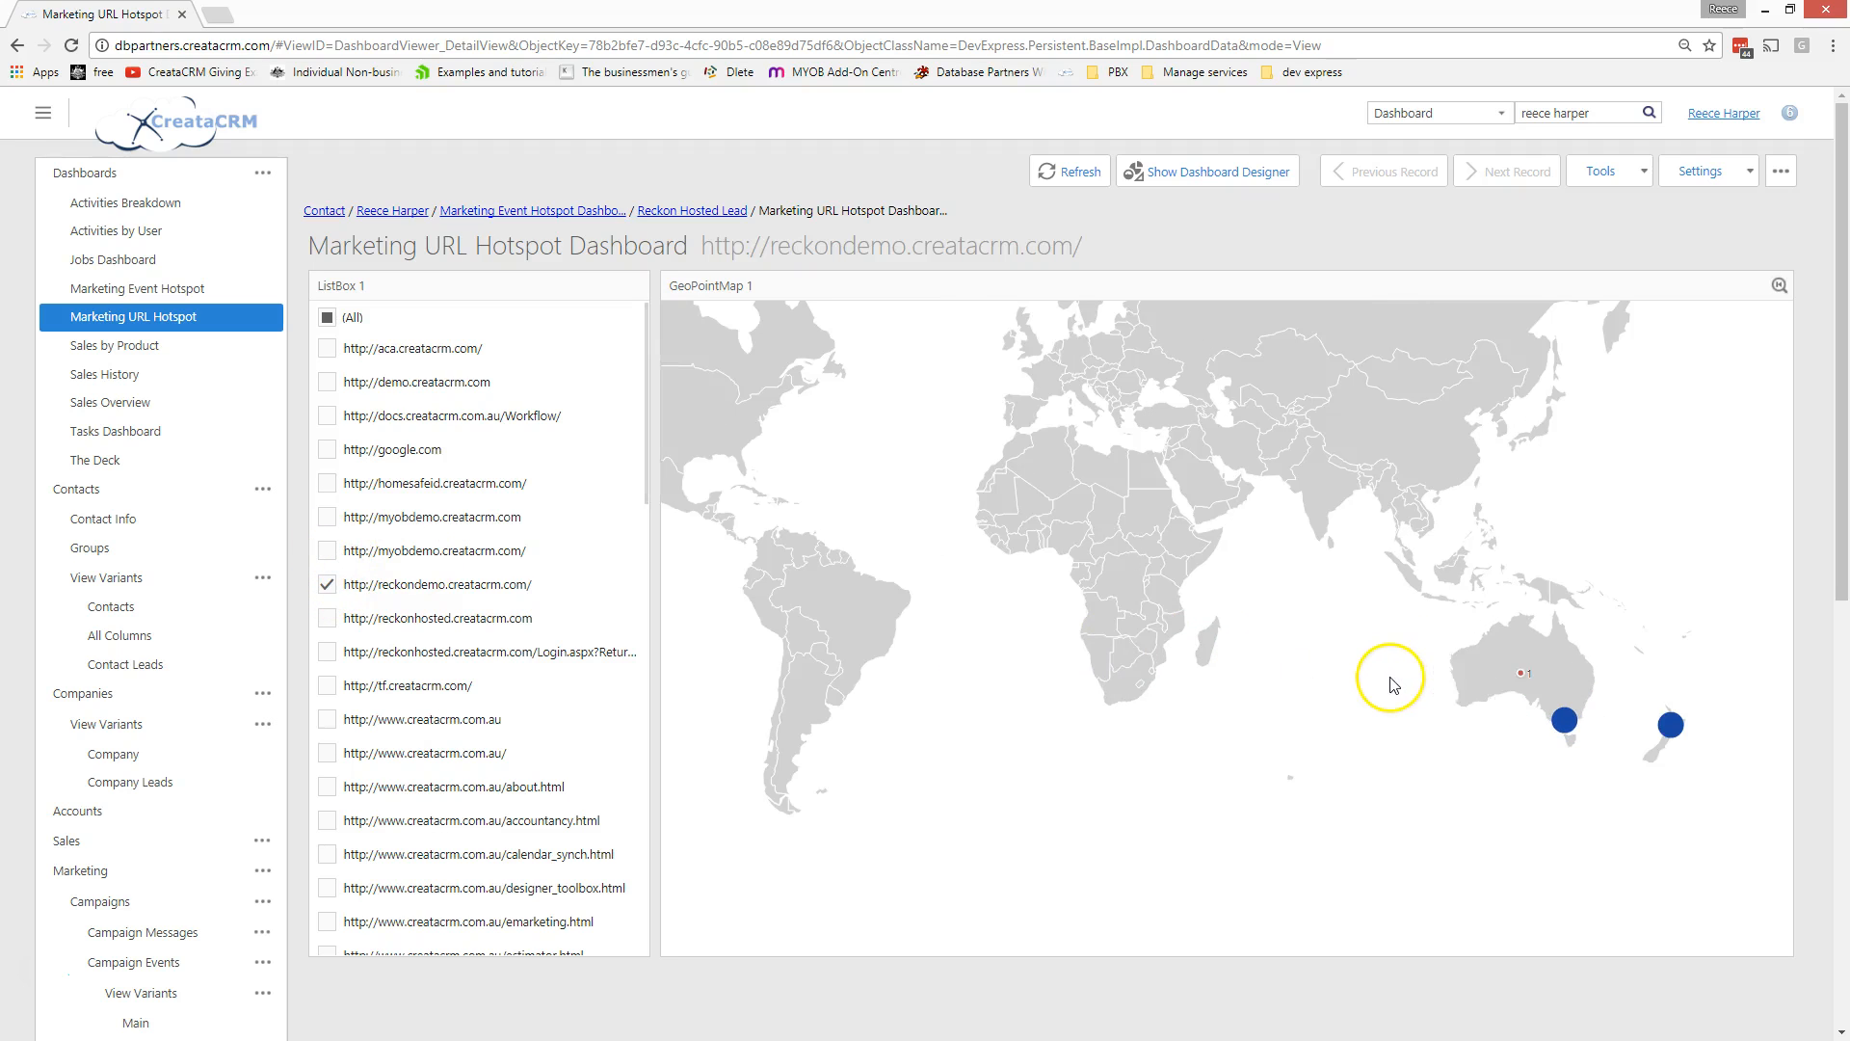
pyautogui.moveTo(1330, 585); pyautogui.dragTo(1106, 582)
pyautogui.scroll(1, 1324, 680)
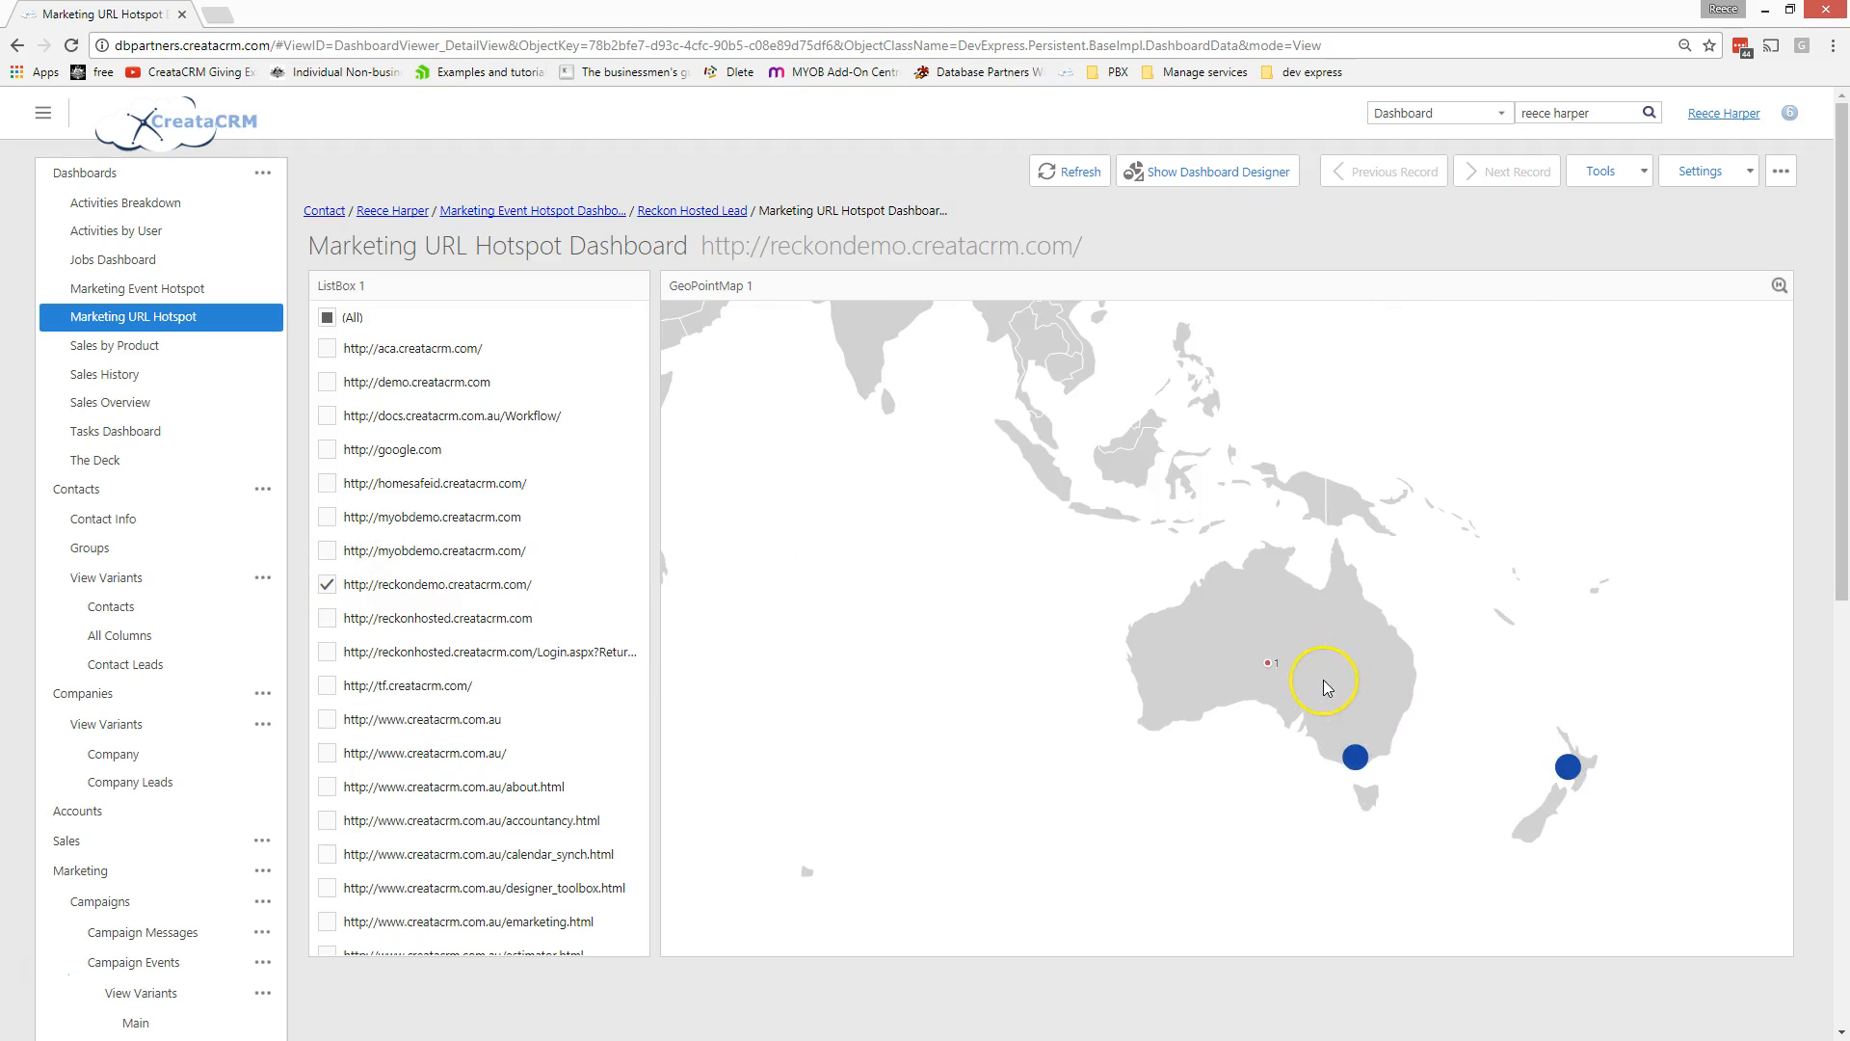
pyautogui.scroll(1, 1343, 702)
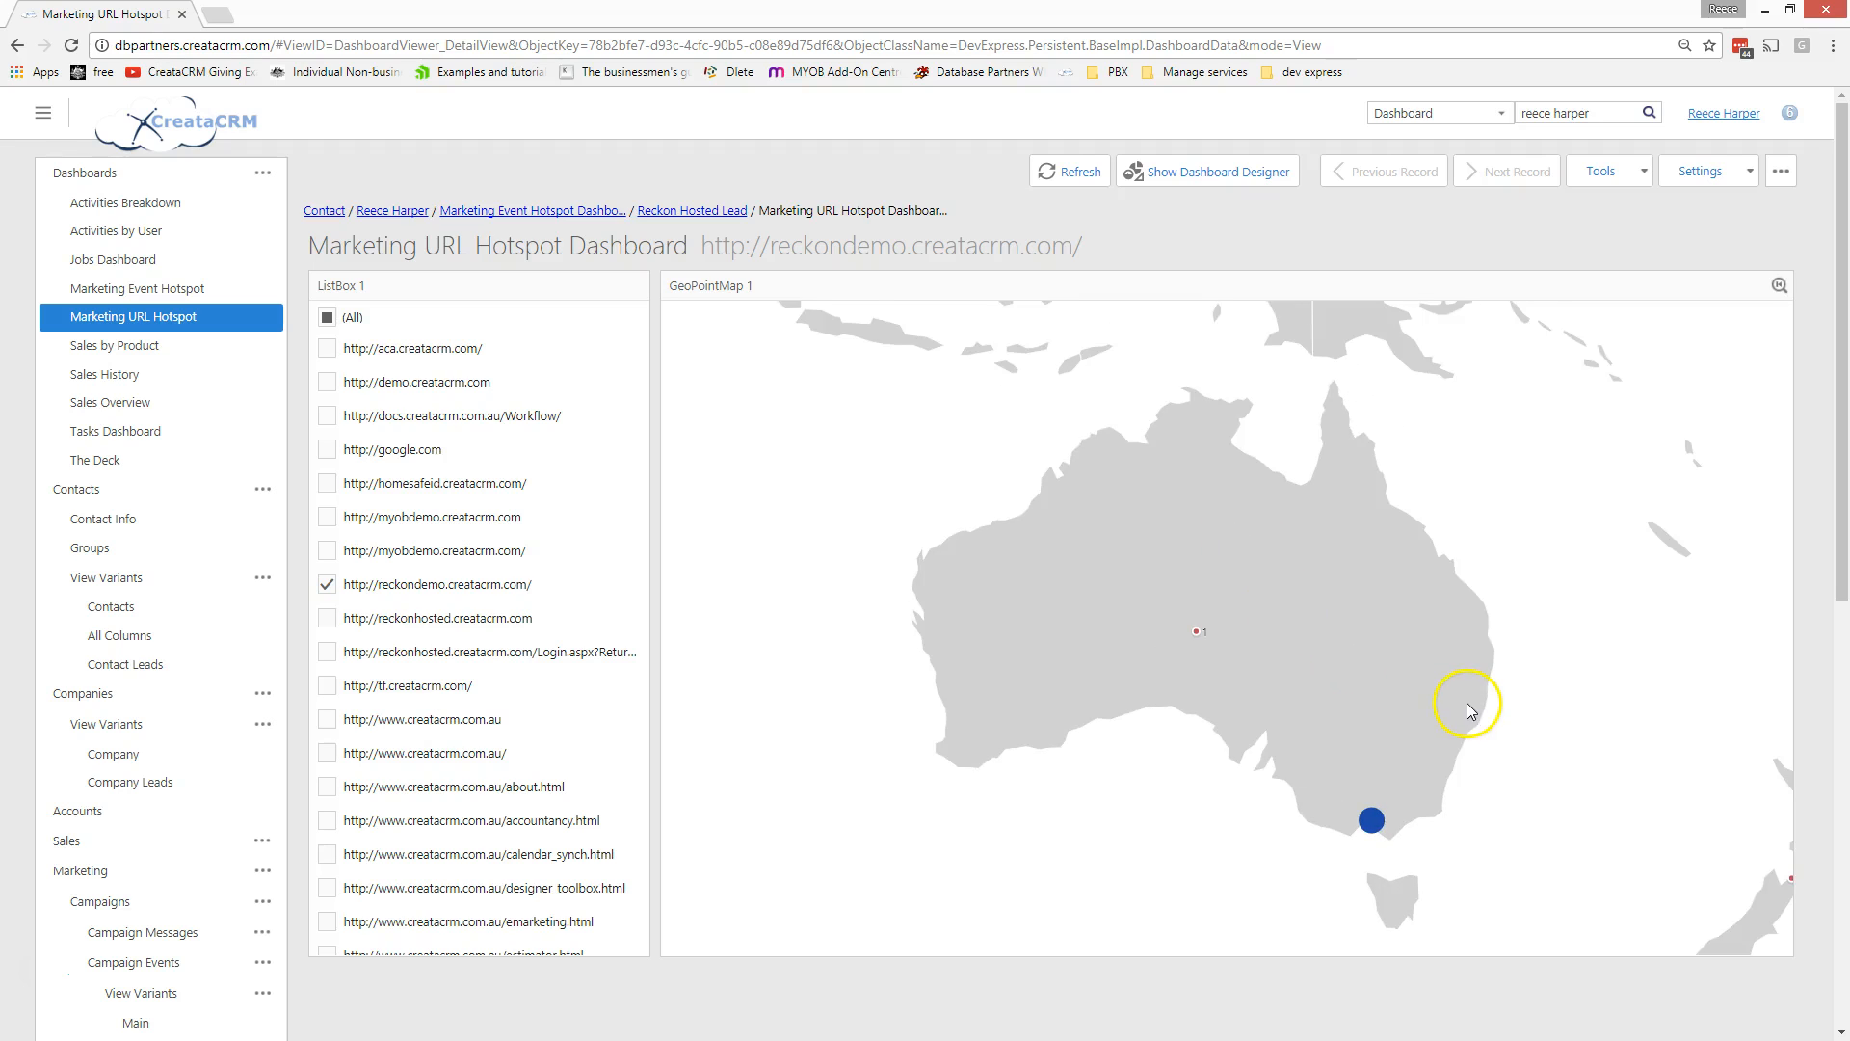
pyautogui.moveTo(1424, 691); pyautogui.dragTo(1234, 589)
pyautogui.scroll(-1, 1243, 612)
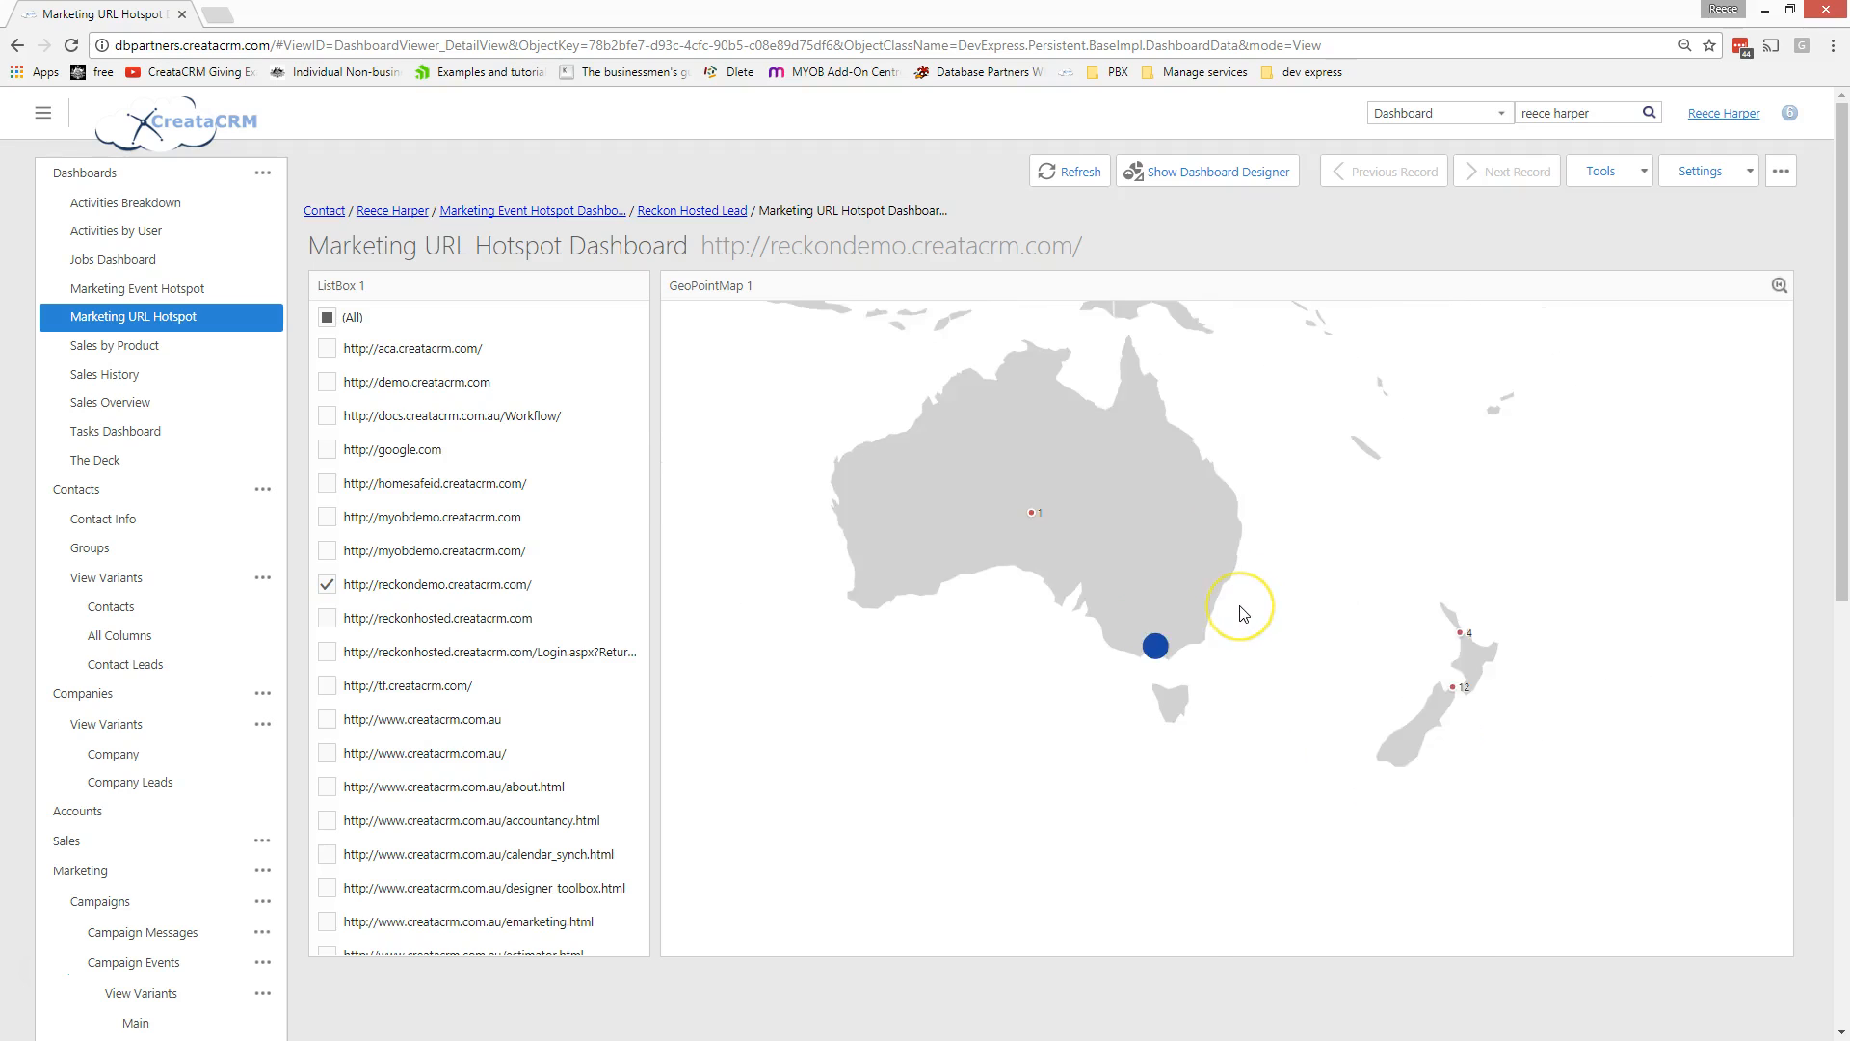
# - Preview visits to reckonhosted.creatacrm.com only, then to emarketing.html only
pyautogui.click(328, 621)
pyautogui.click(324, 584)
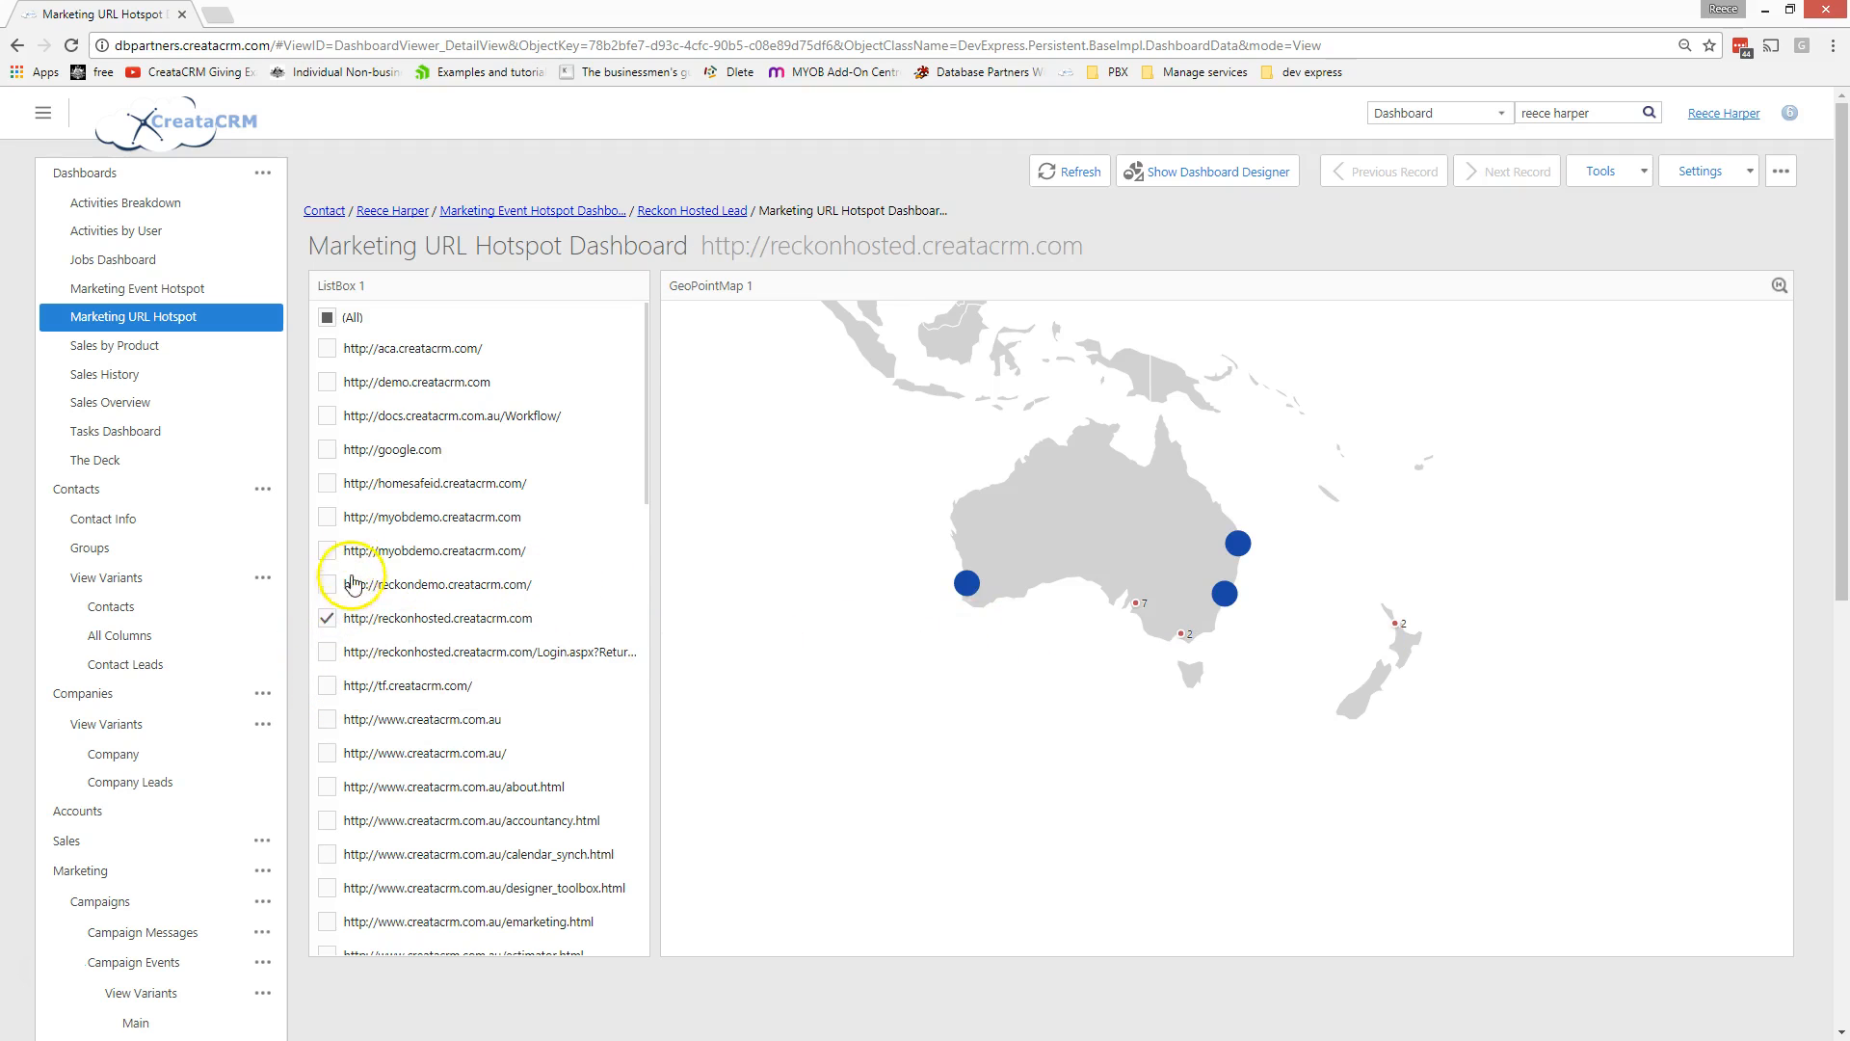
pyautogui.scroll(-2, 347, 549)
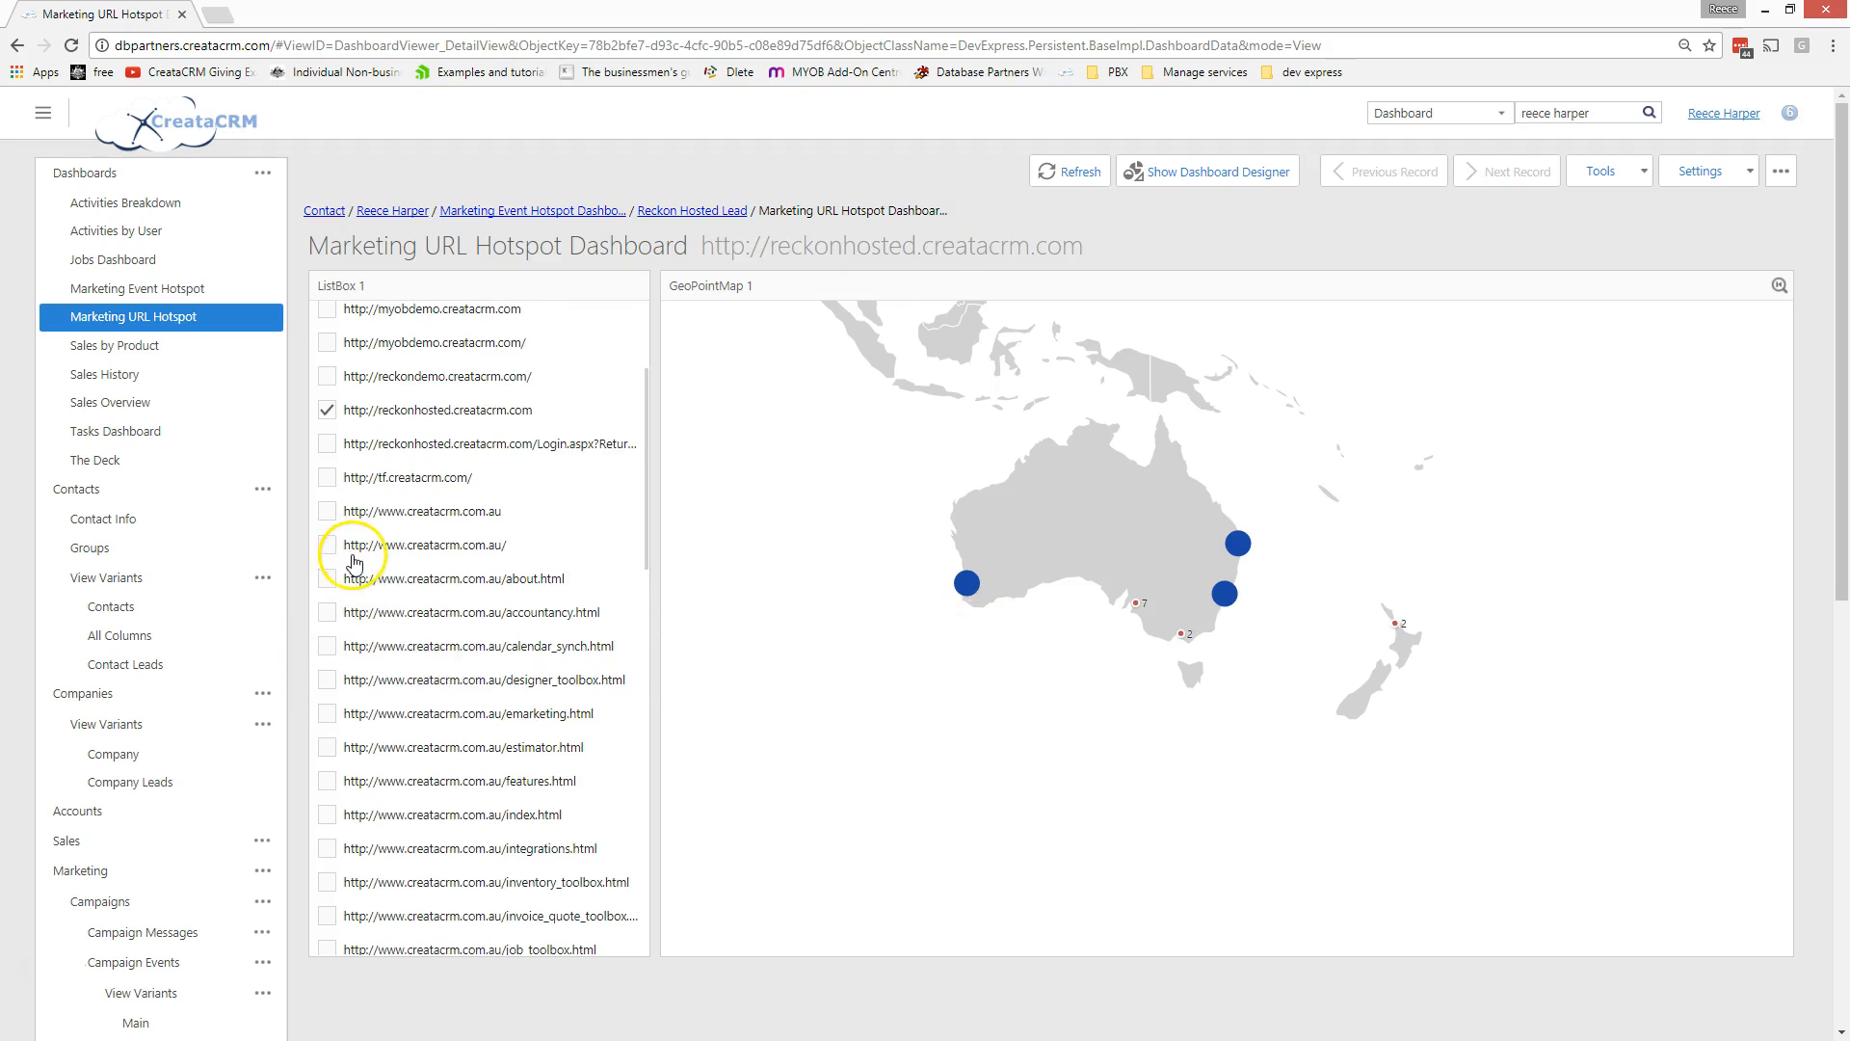
pyautogui.click(328, 723)
pyautogui.click(333, 409)
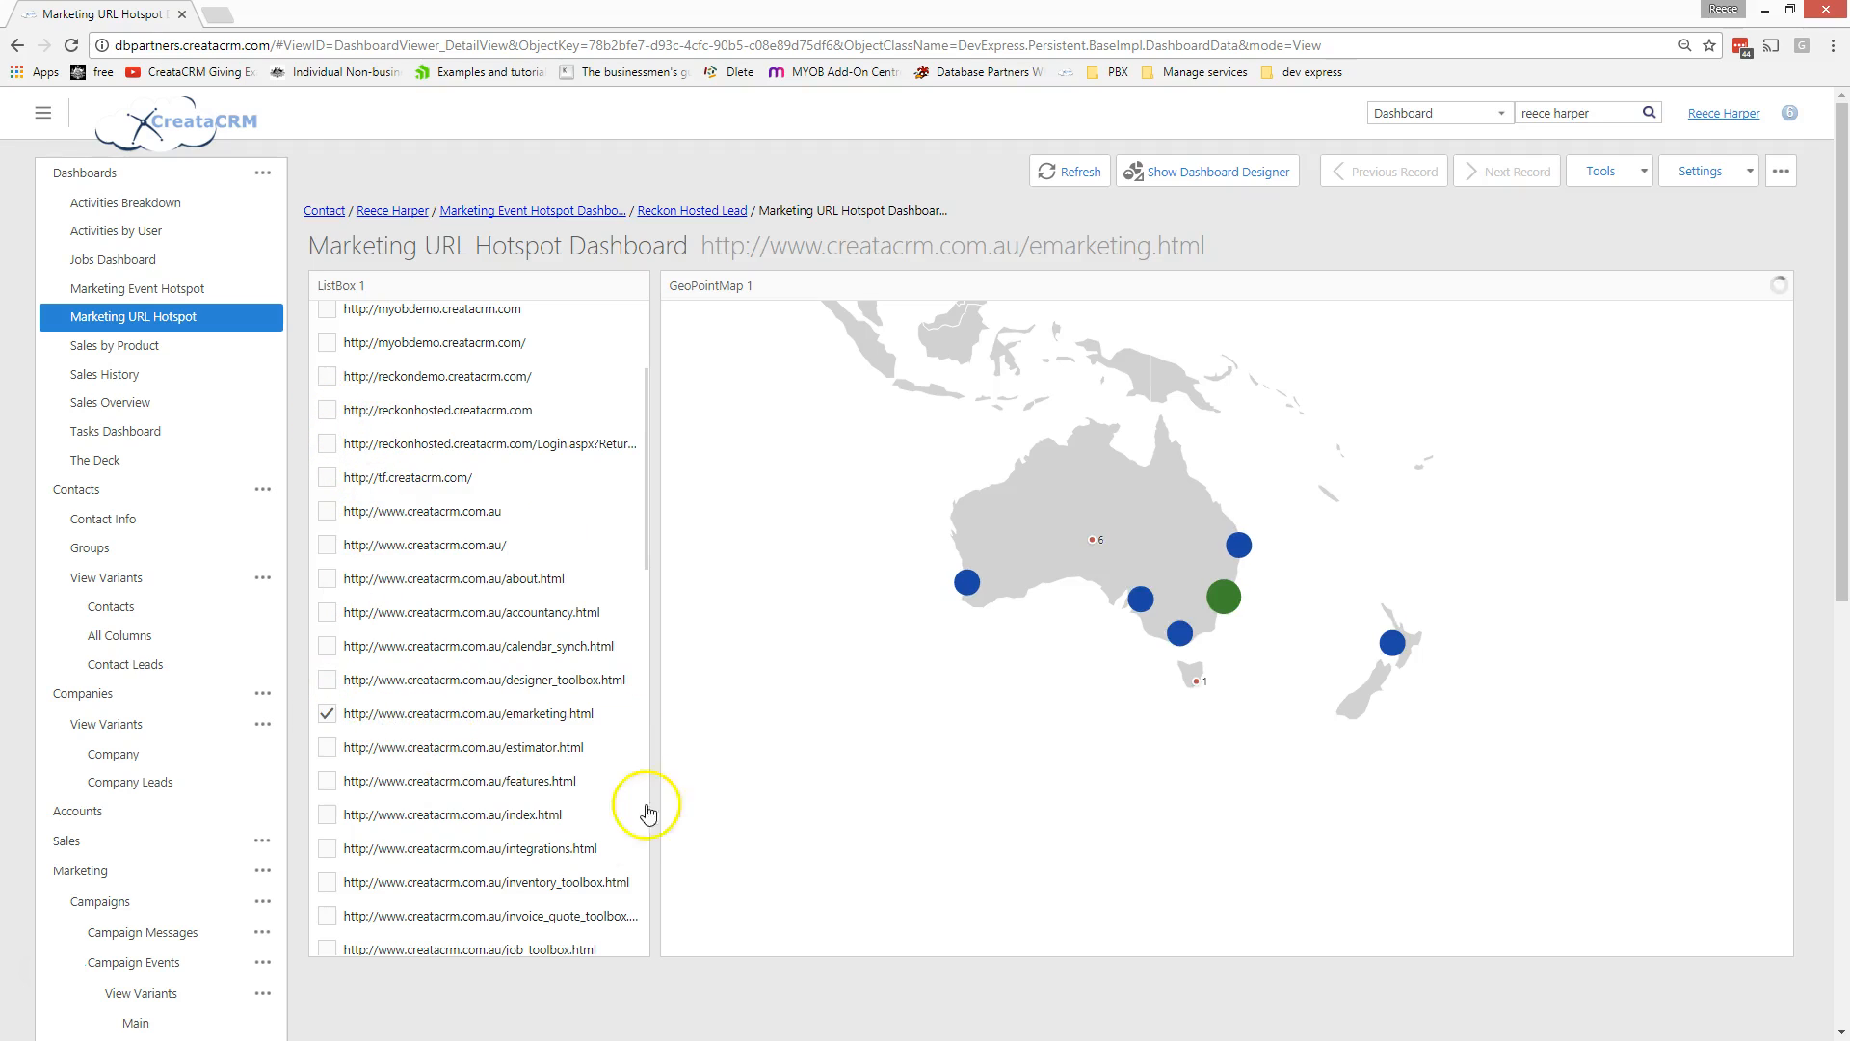
# - Try designer_toolbox.html, then leave only estimator.html checked in the URL filter
pyautogui.click(328, 681)
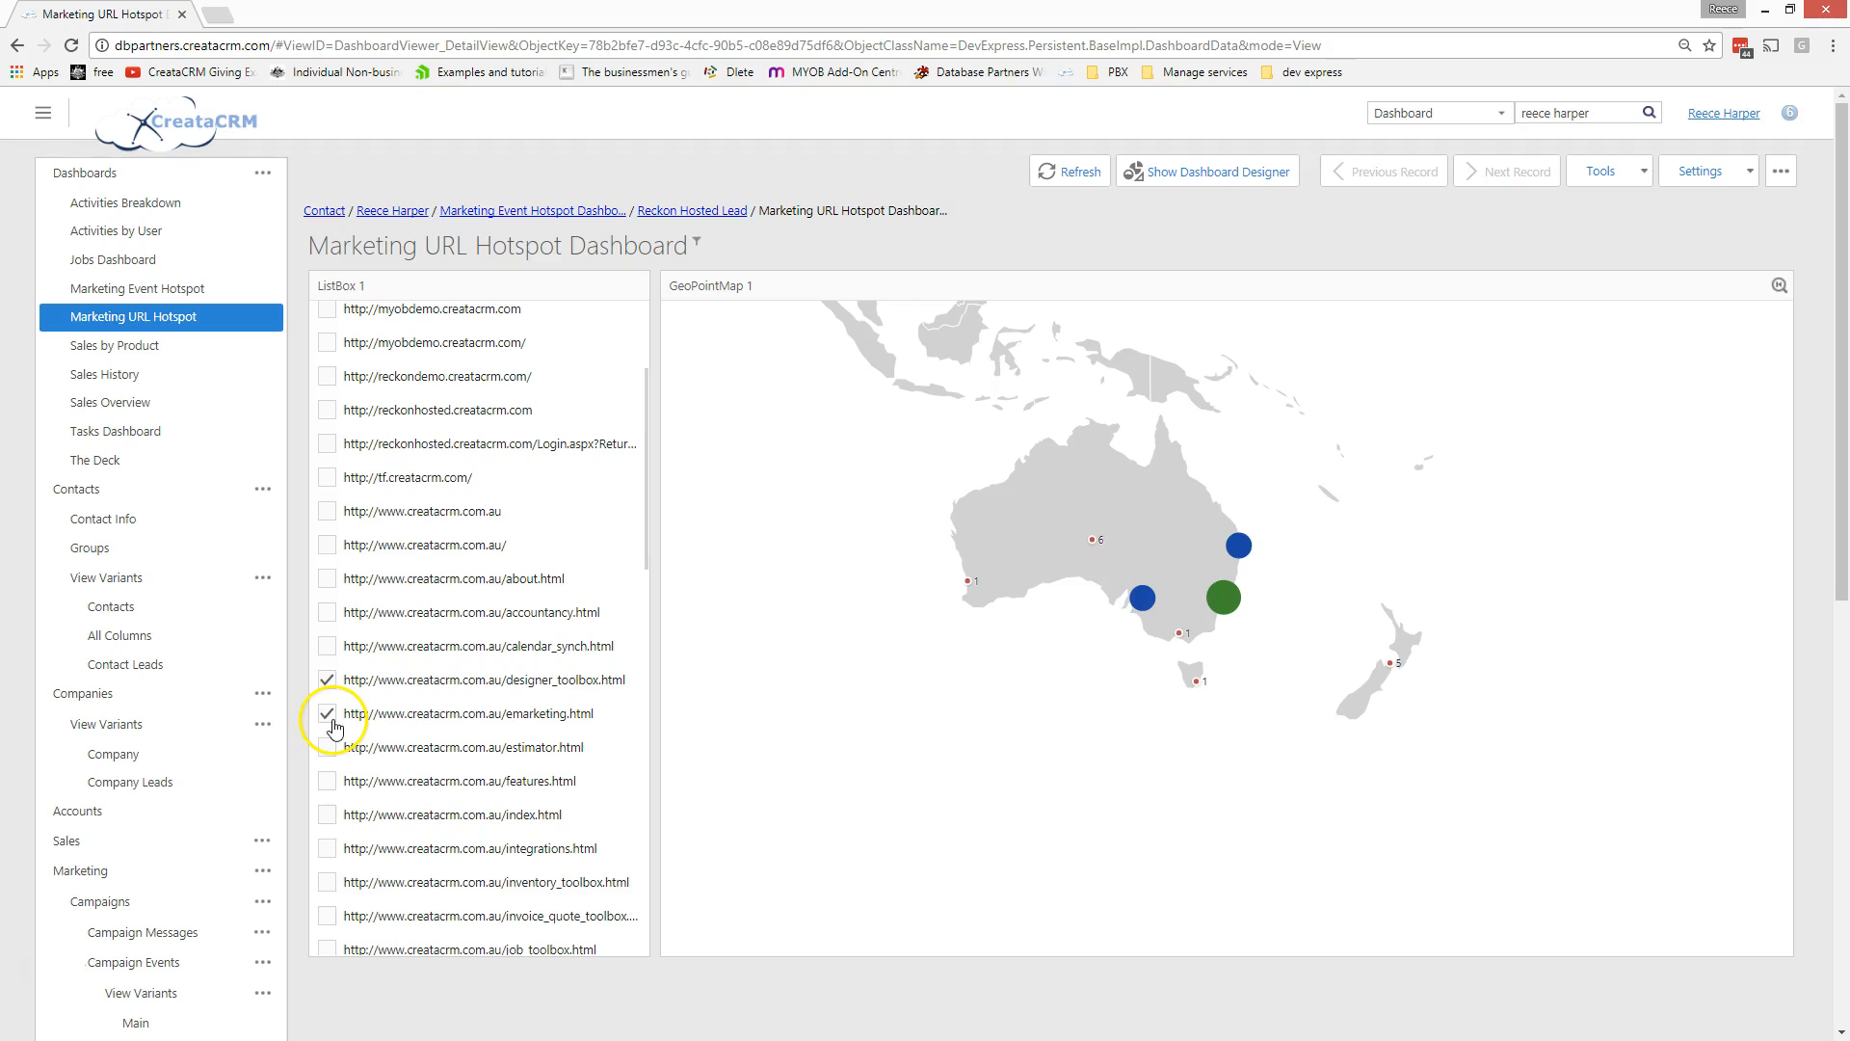
pyautogui.click(329, 715)
pyautogui.click(328, 751)
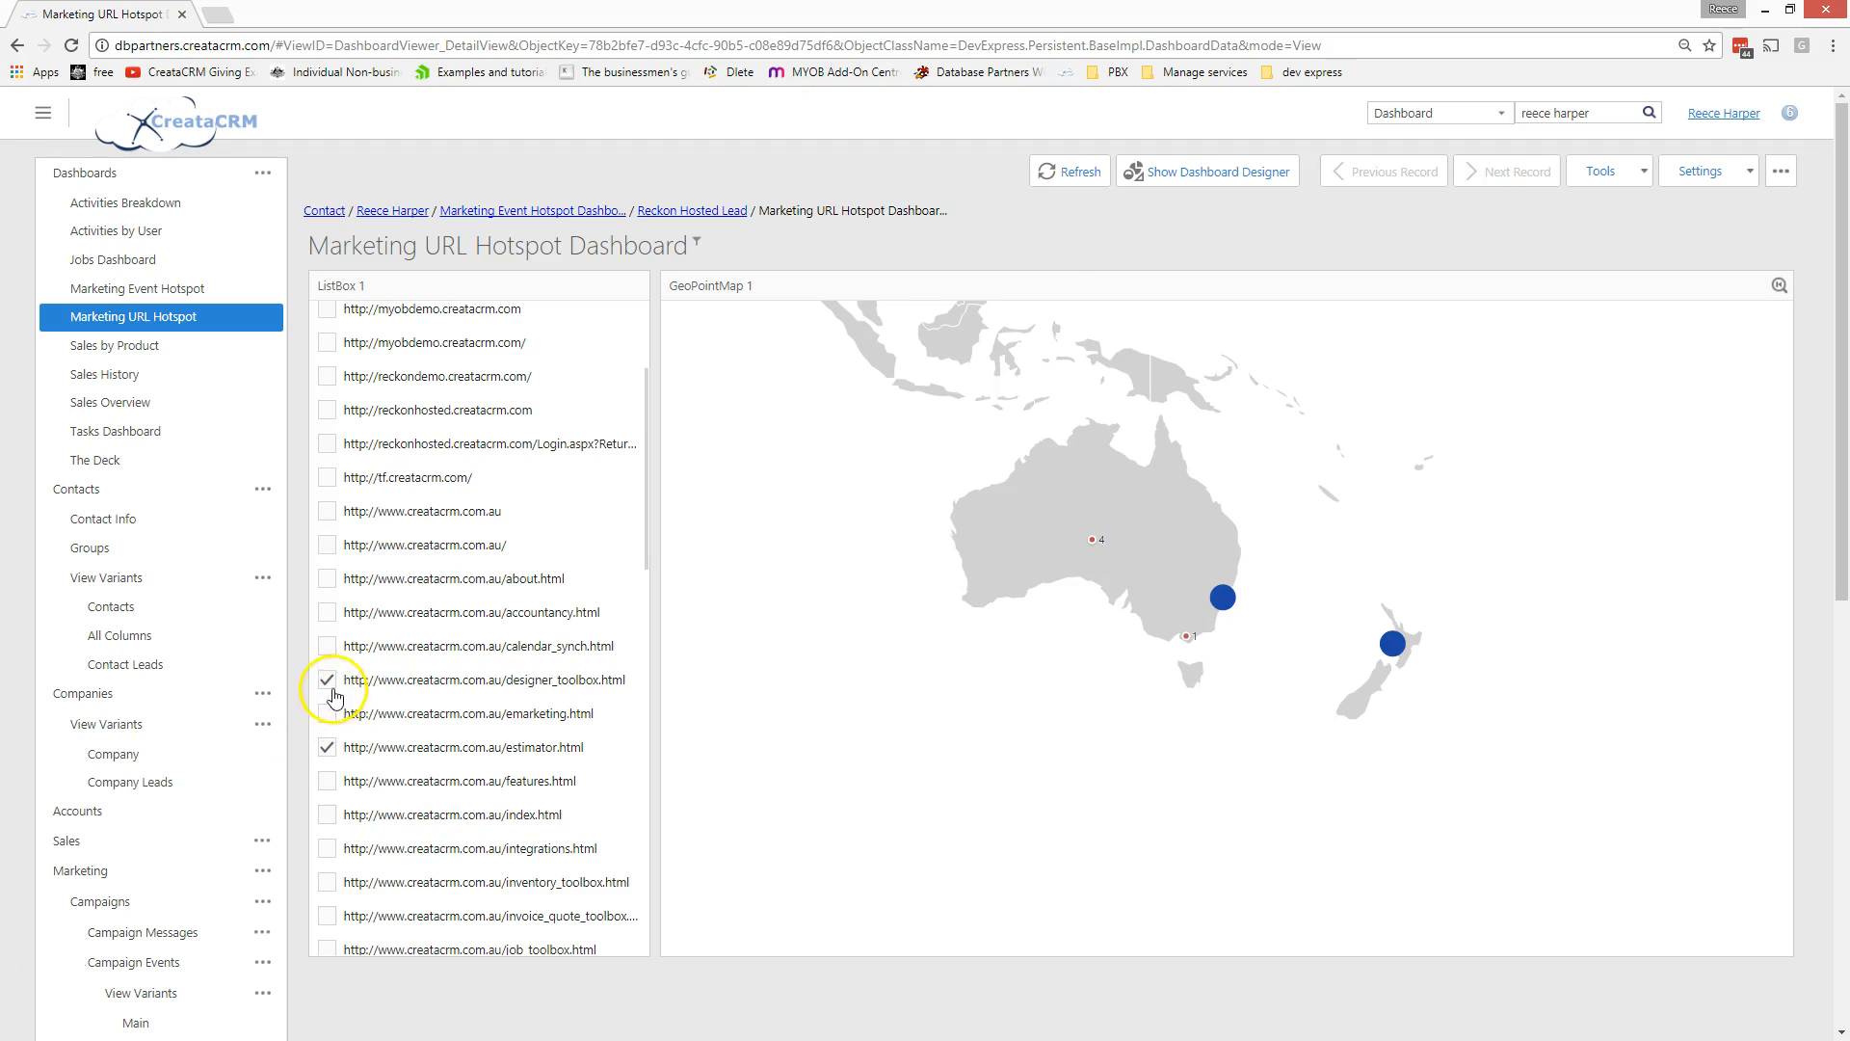
pyautogui.click(328, 682)
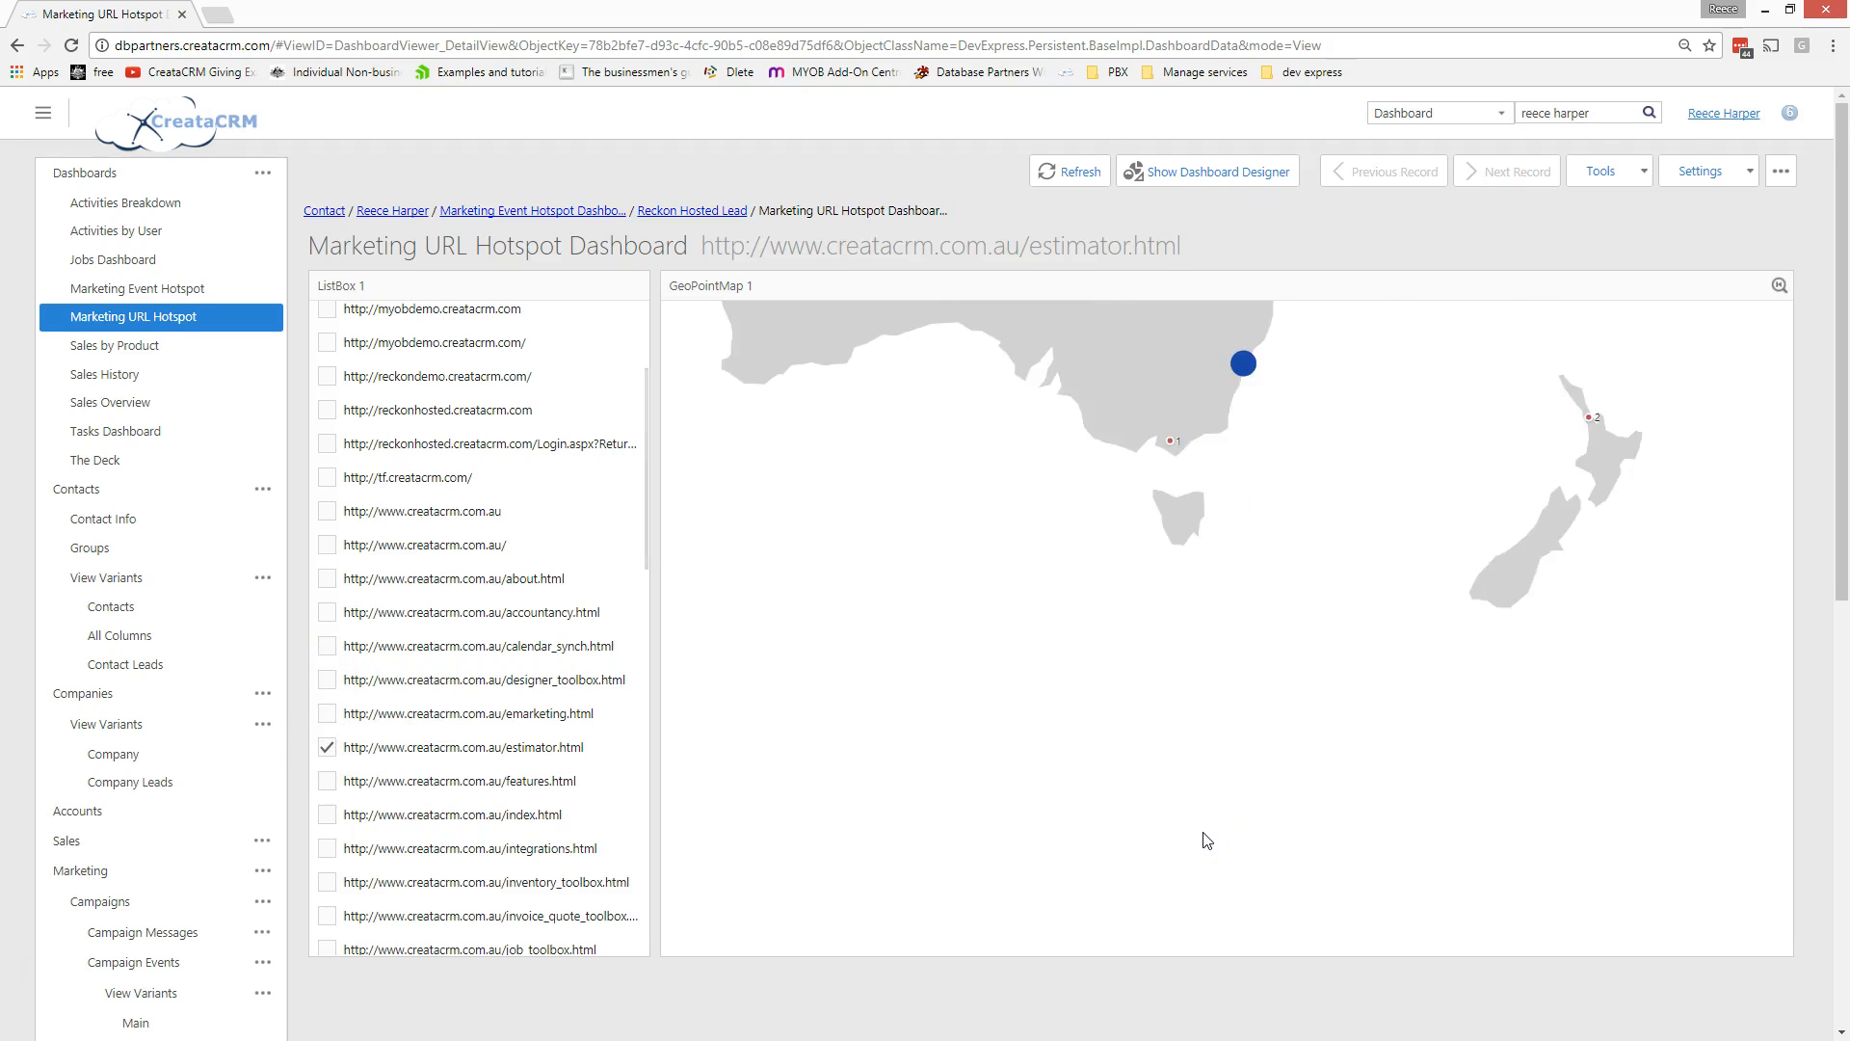
pyautogui.scroll(-1, 1205, 838)
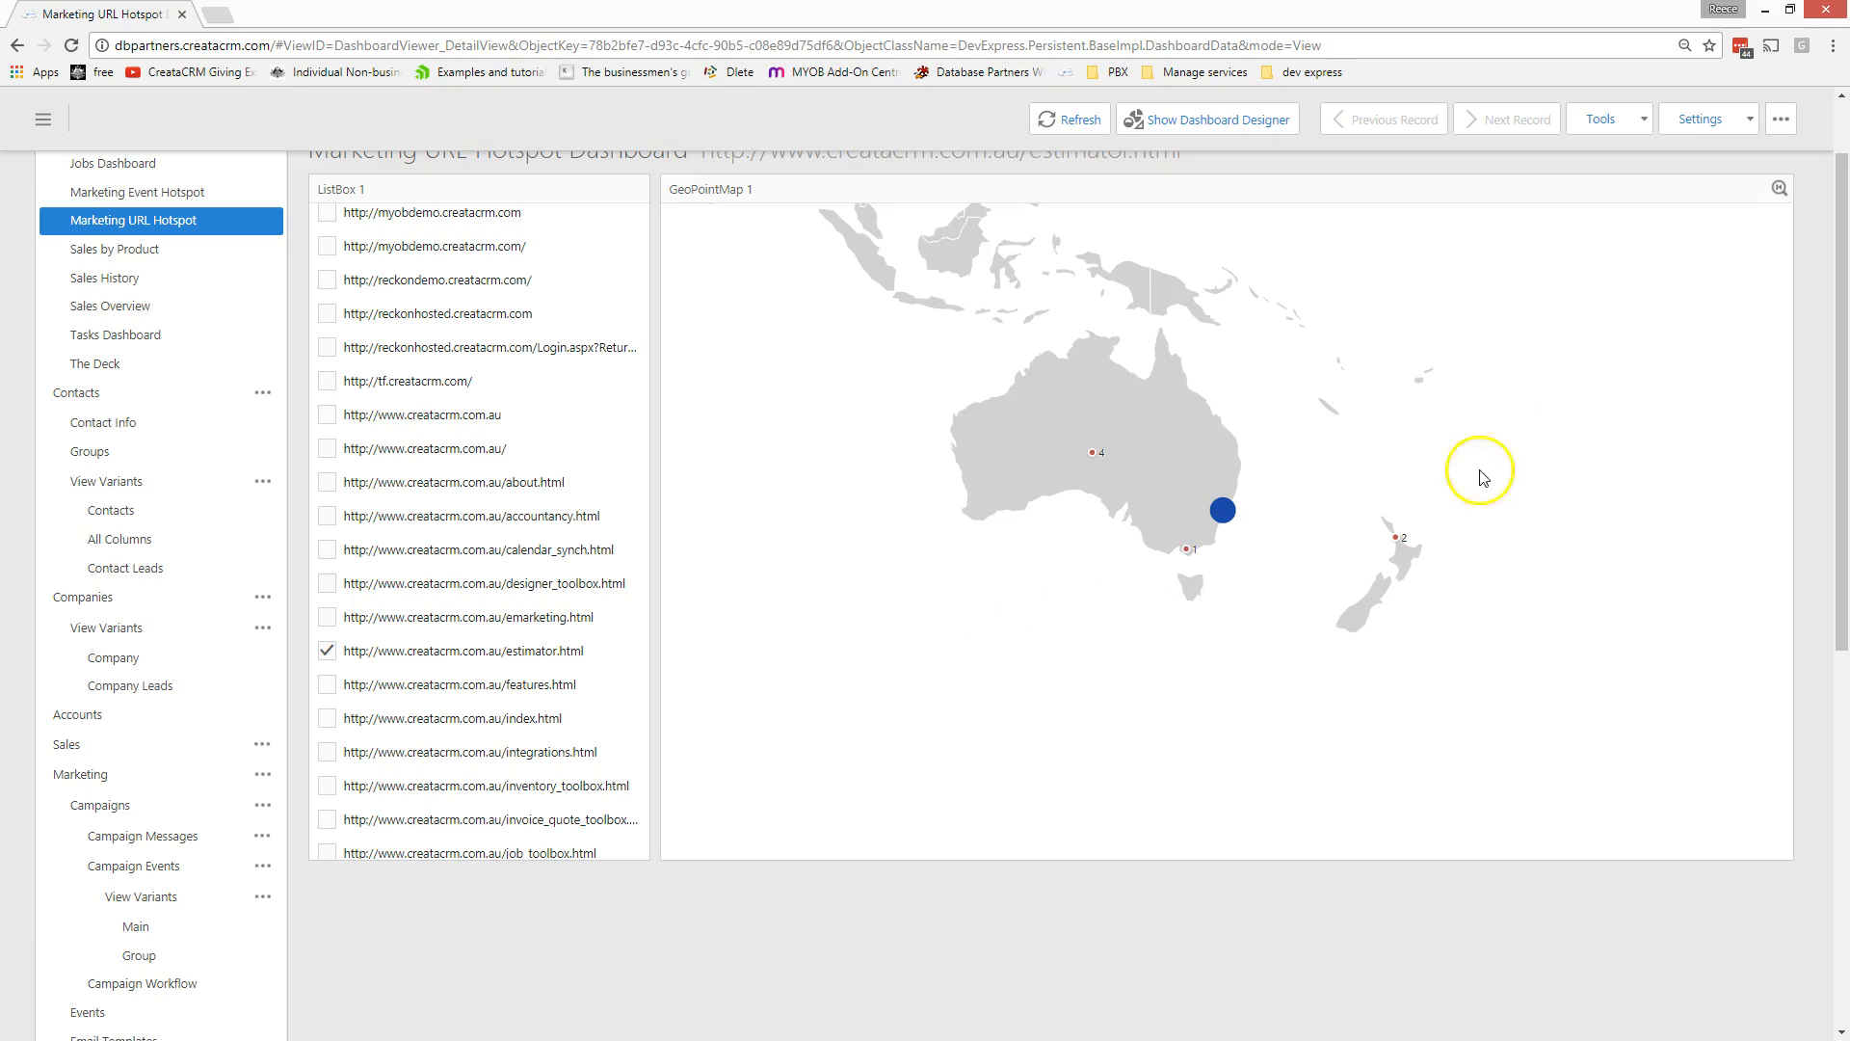
pyautogui.moveTo(1840, 282); pyautogui.dragTo(1842, 249)
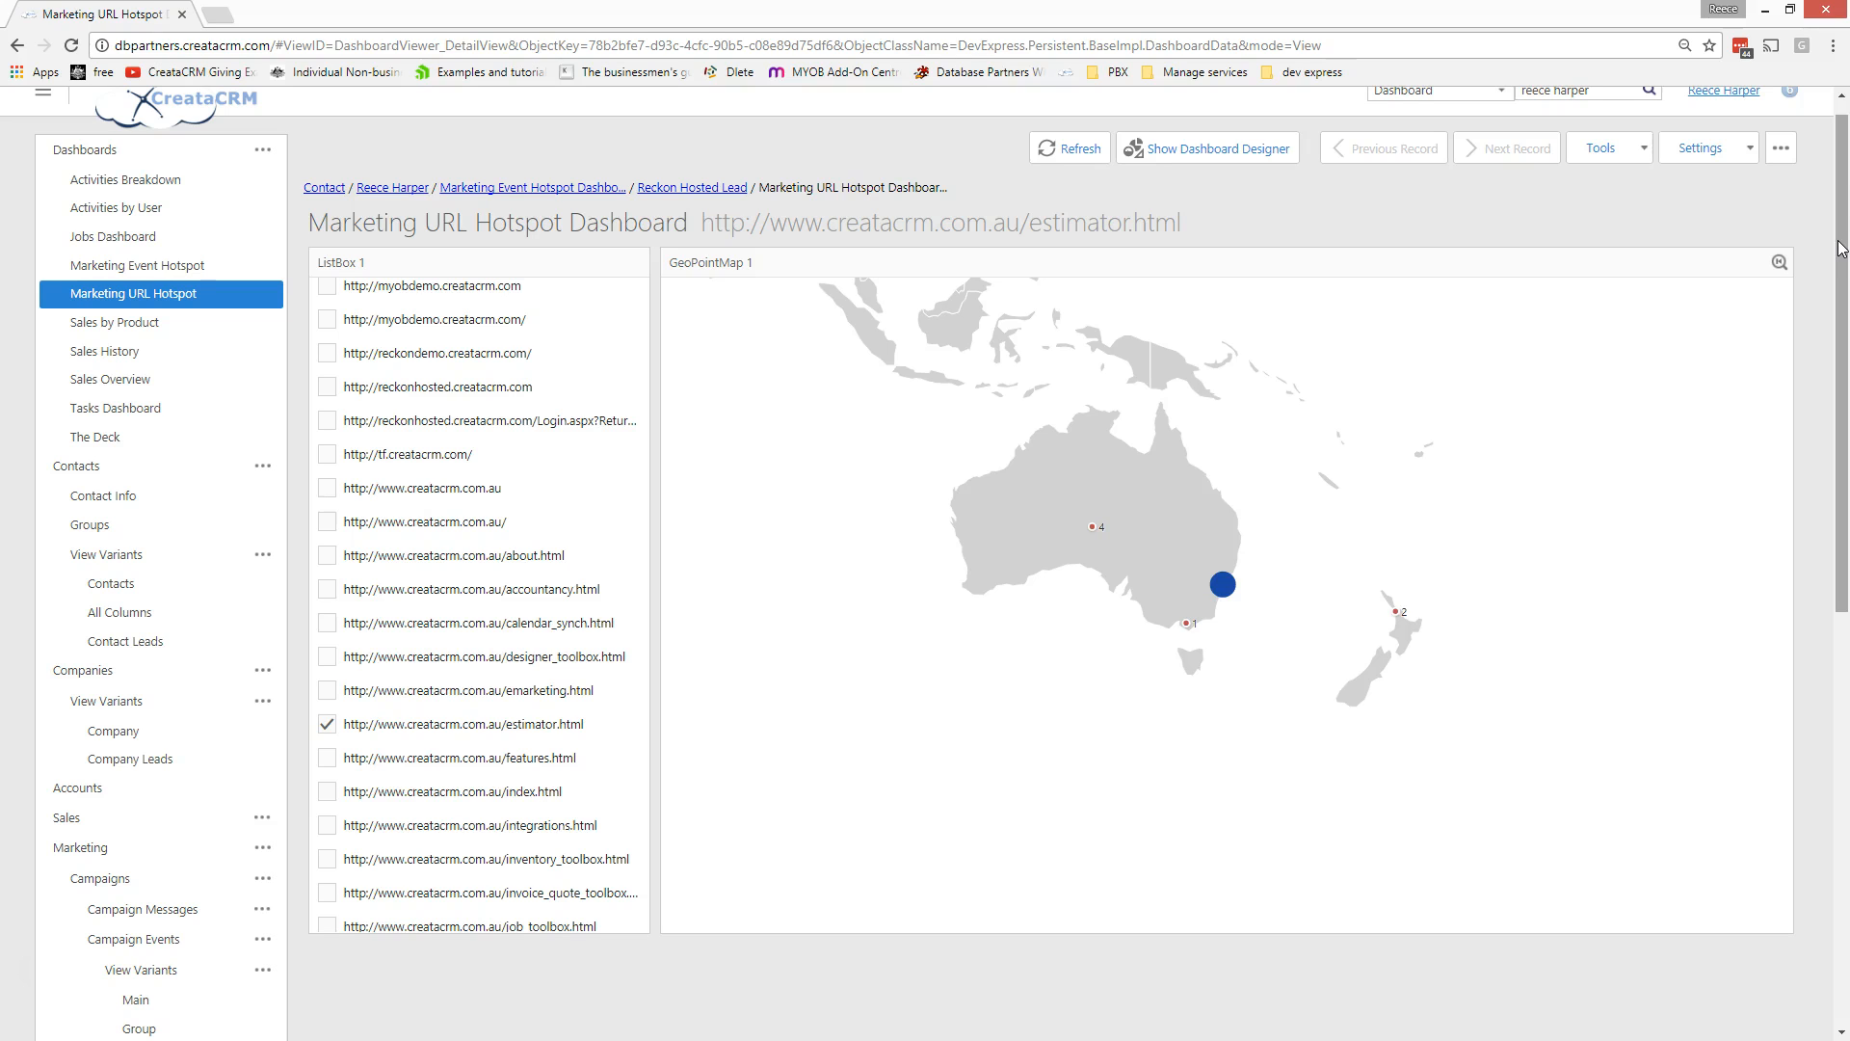
pyautogui.click(145, 265)
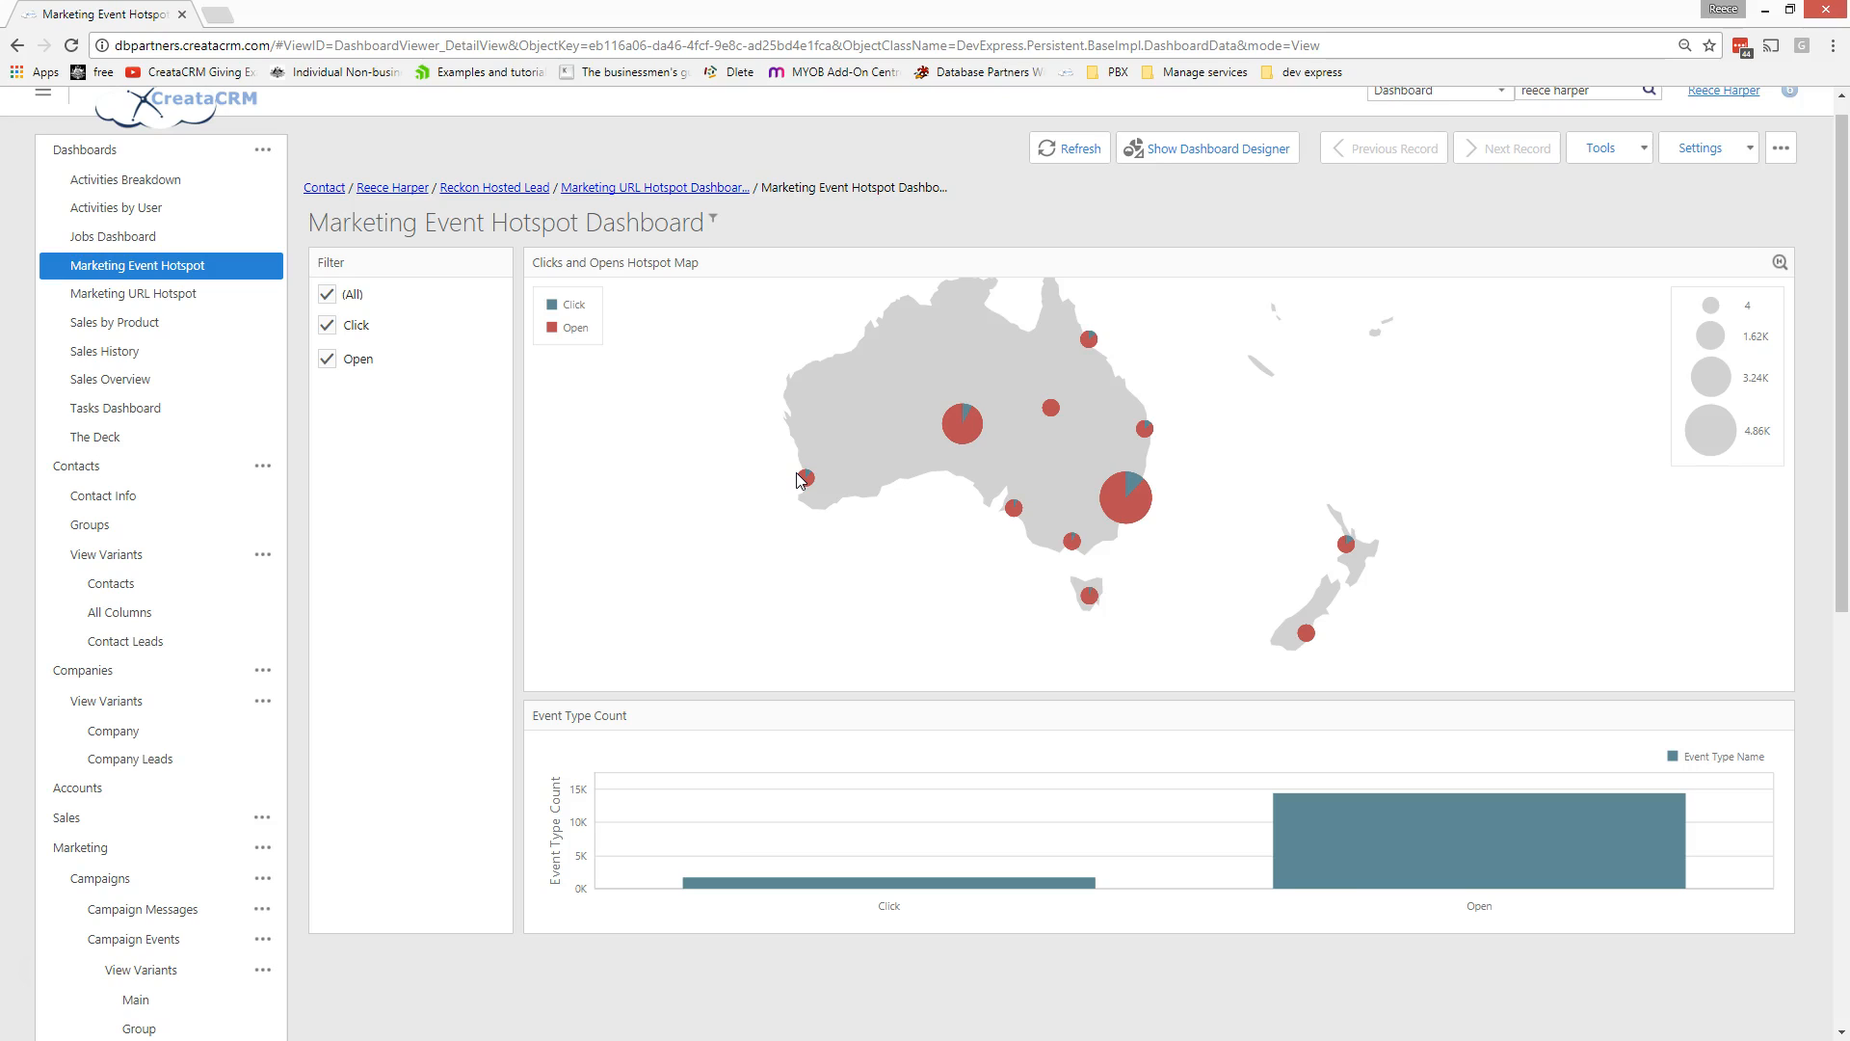
# - Zoom the Marketing Event Hotspot map in over Australia
pyautogui.scroll(1, 797, 479)
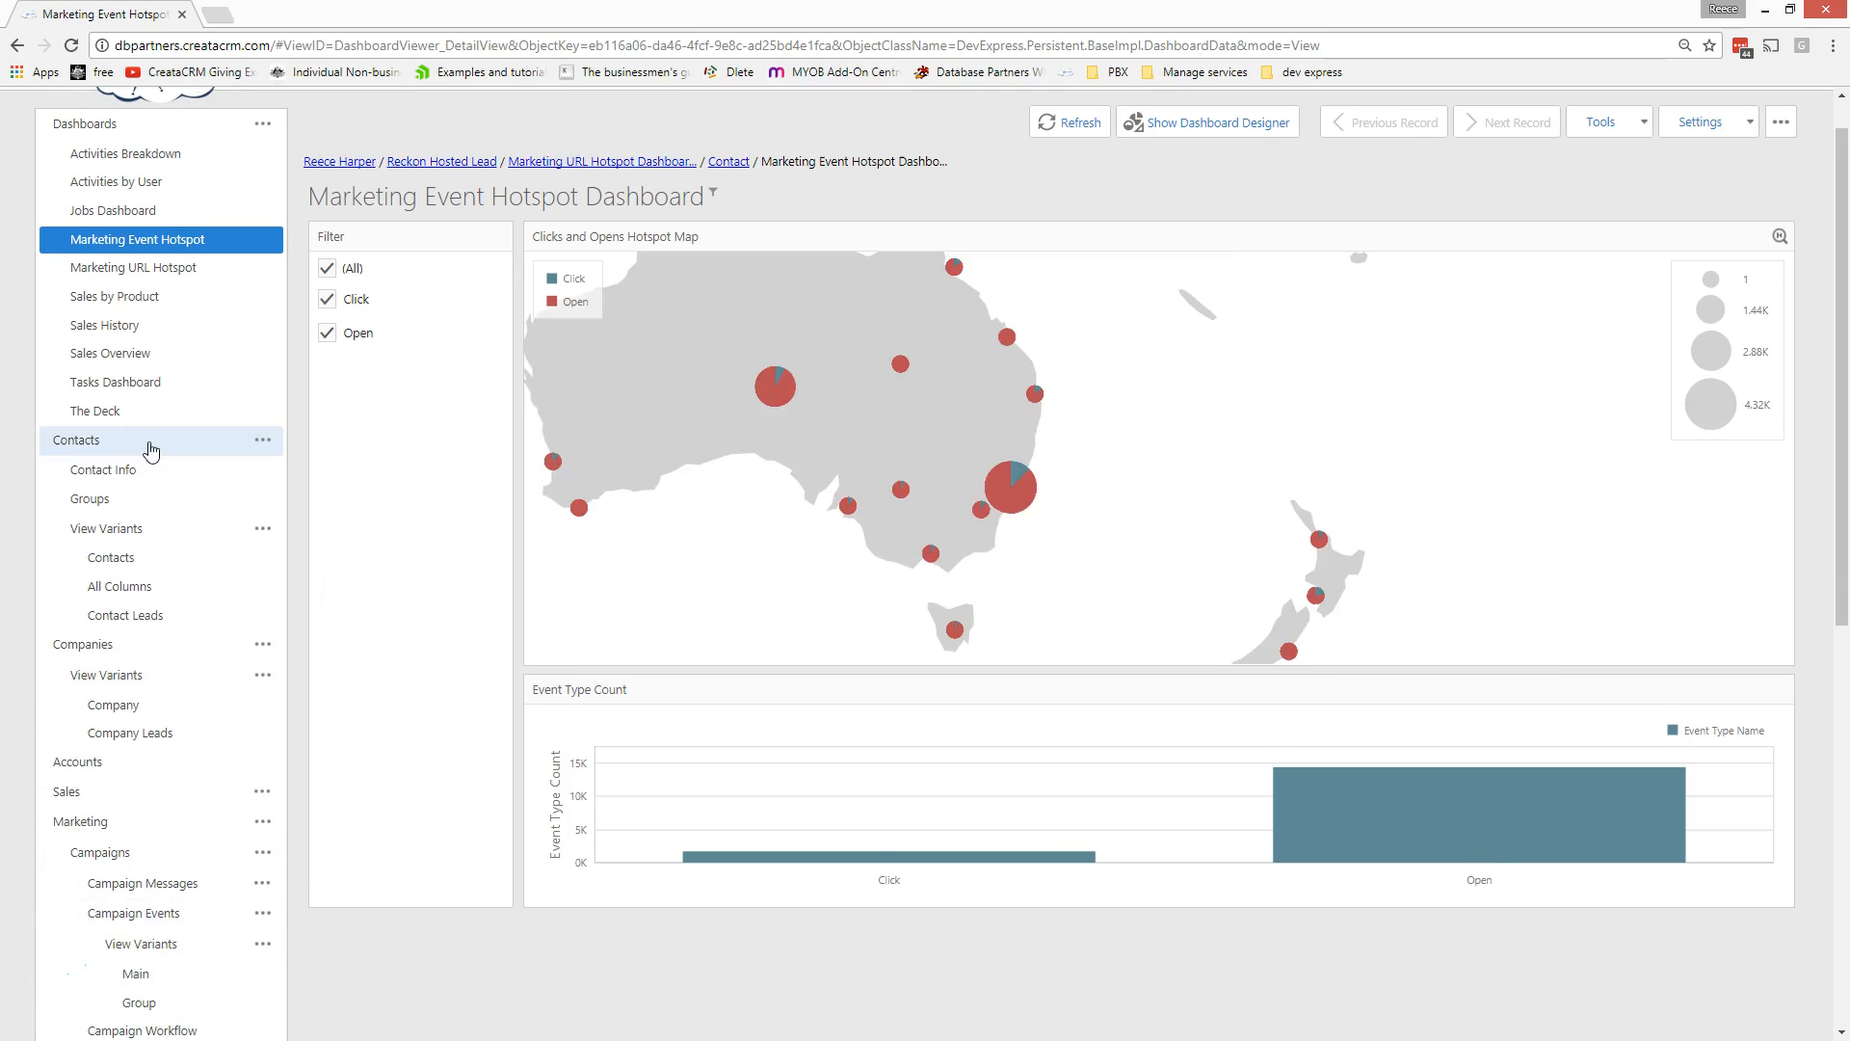
# - Start a new contact record and enter the contact's first and last name
pyautogui.click(151, 443)
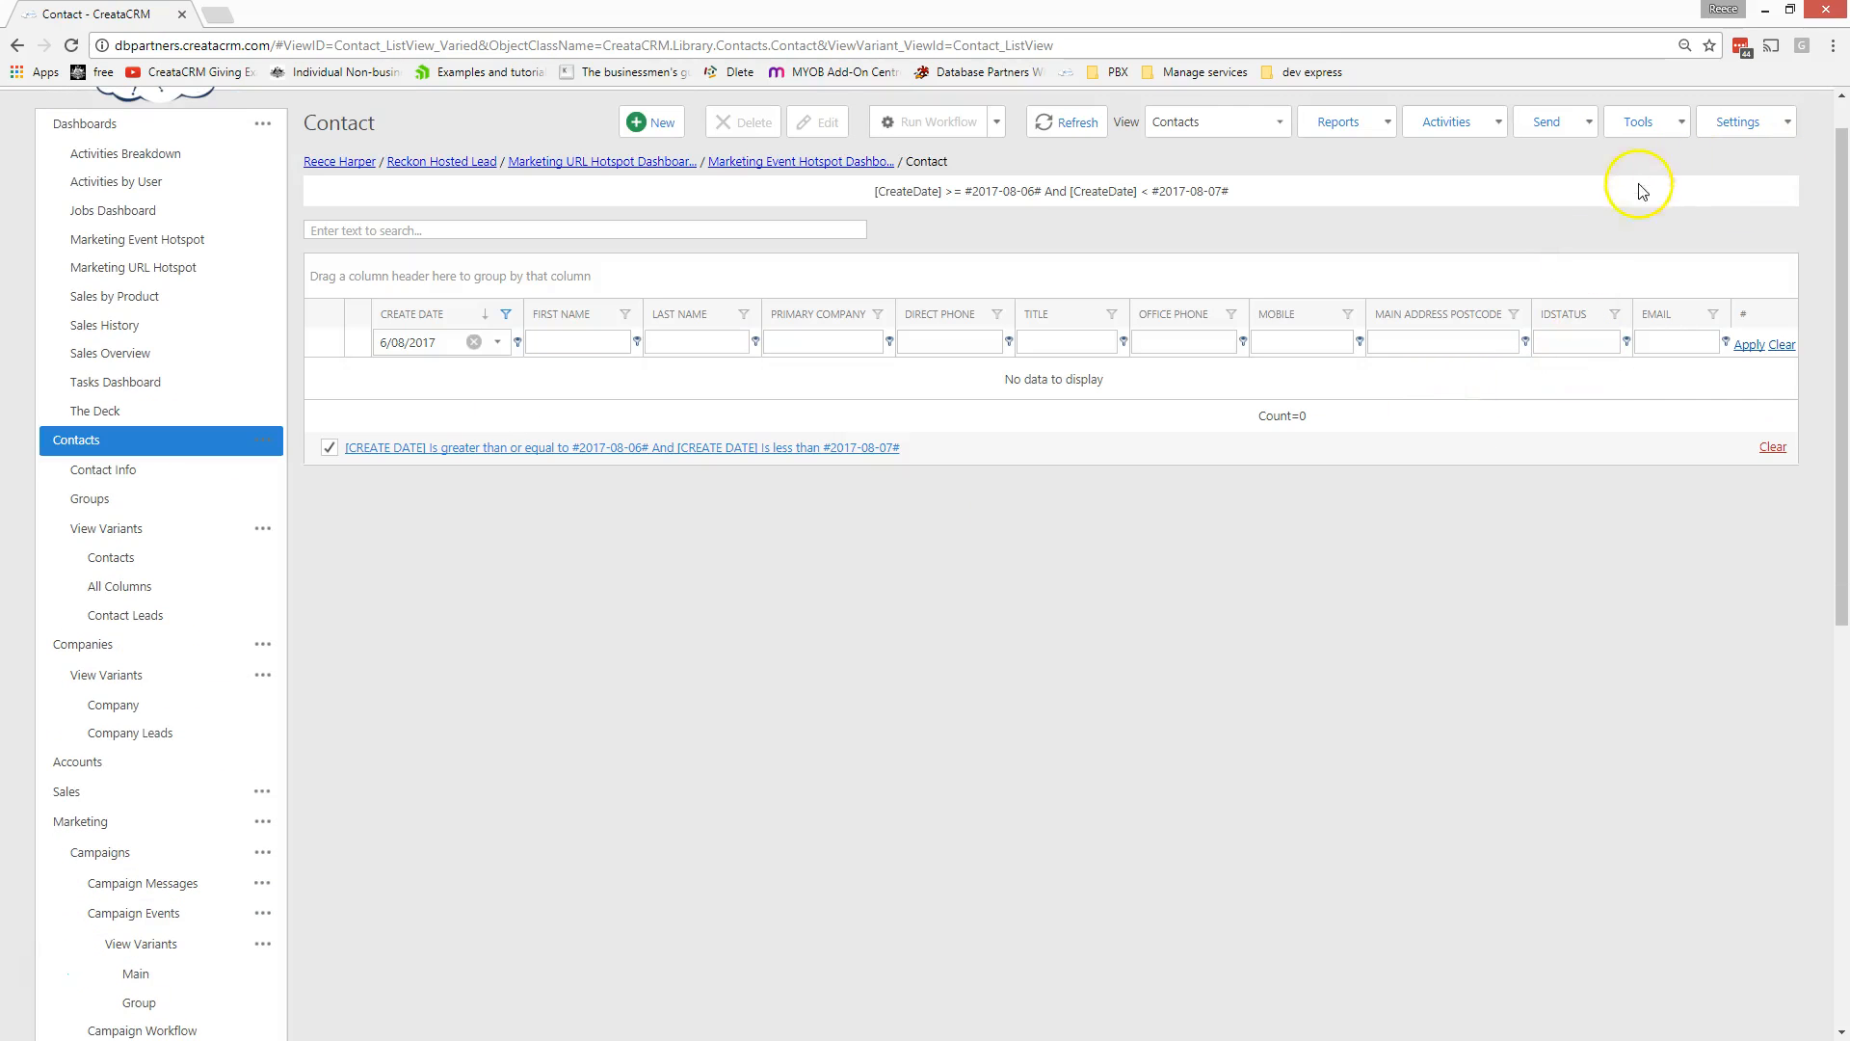
pyautogui.click(652, 123)
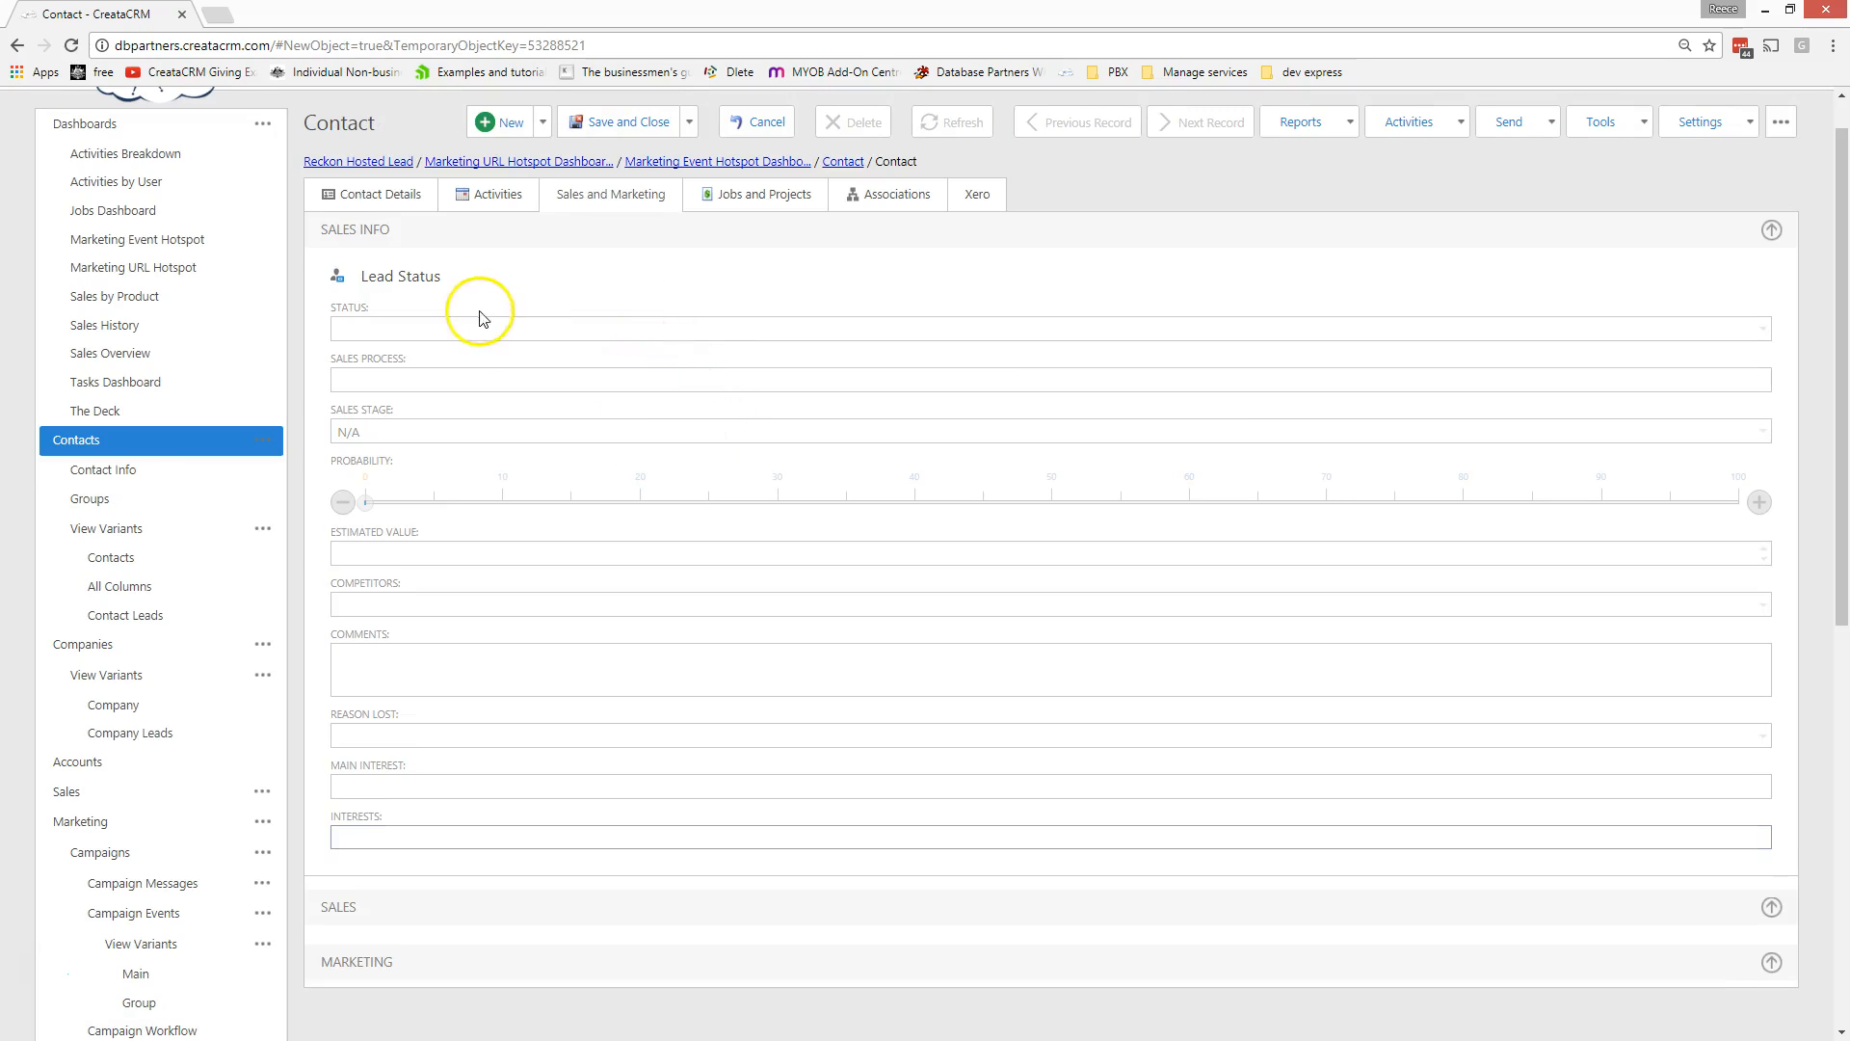
pyautogui.click(338, 194)
pyautogui.click(426, 300)
pyautogui.write('John')
pyautogui.press('Tab')
pyautogui.write('M')
pyautogui.press('BackSpace')
pyautogui.write('Smith')
pyautogui.press('Tab')
pyautogui.press('Tab')
pyautogui.press('Tab')
# - Enter the contact's e-mail address, extending it with a .com.au ending
pyautogui.click(419, 545)
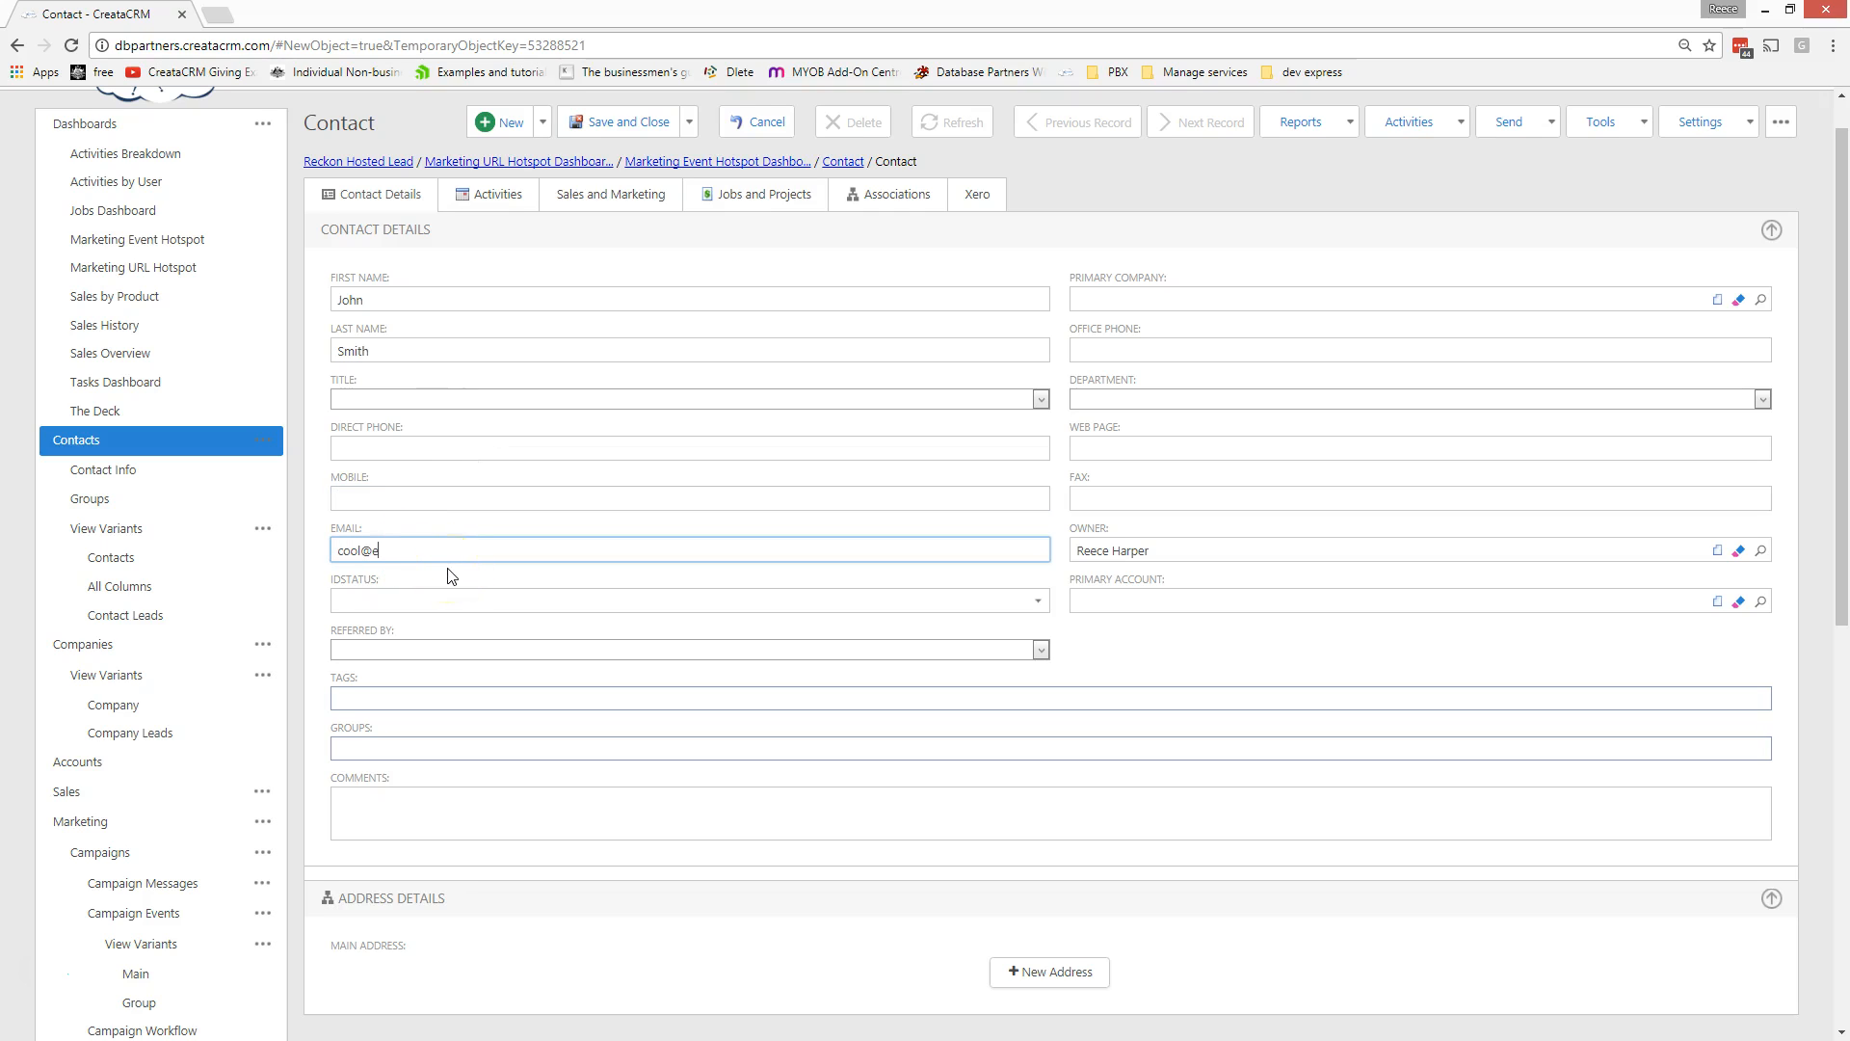
pyautogui.click(530, 579)
pyautogui.press('BackSpace')
pyautogui.press('BackSpace')
pyautogui.write(',com')
pyautogui.press('Tab')
pyautogui.click(506, 554)
pyautogui.write('.au')
pyautogui.press('Tab')
pyautogui.click(540, 498)
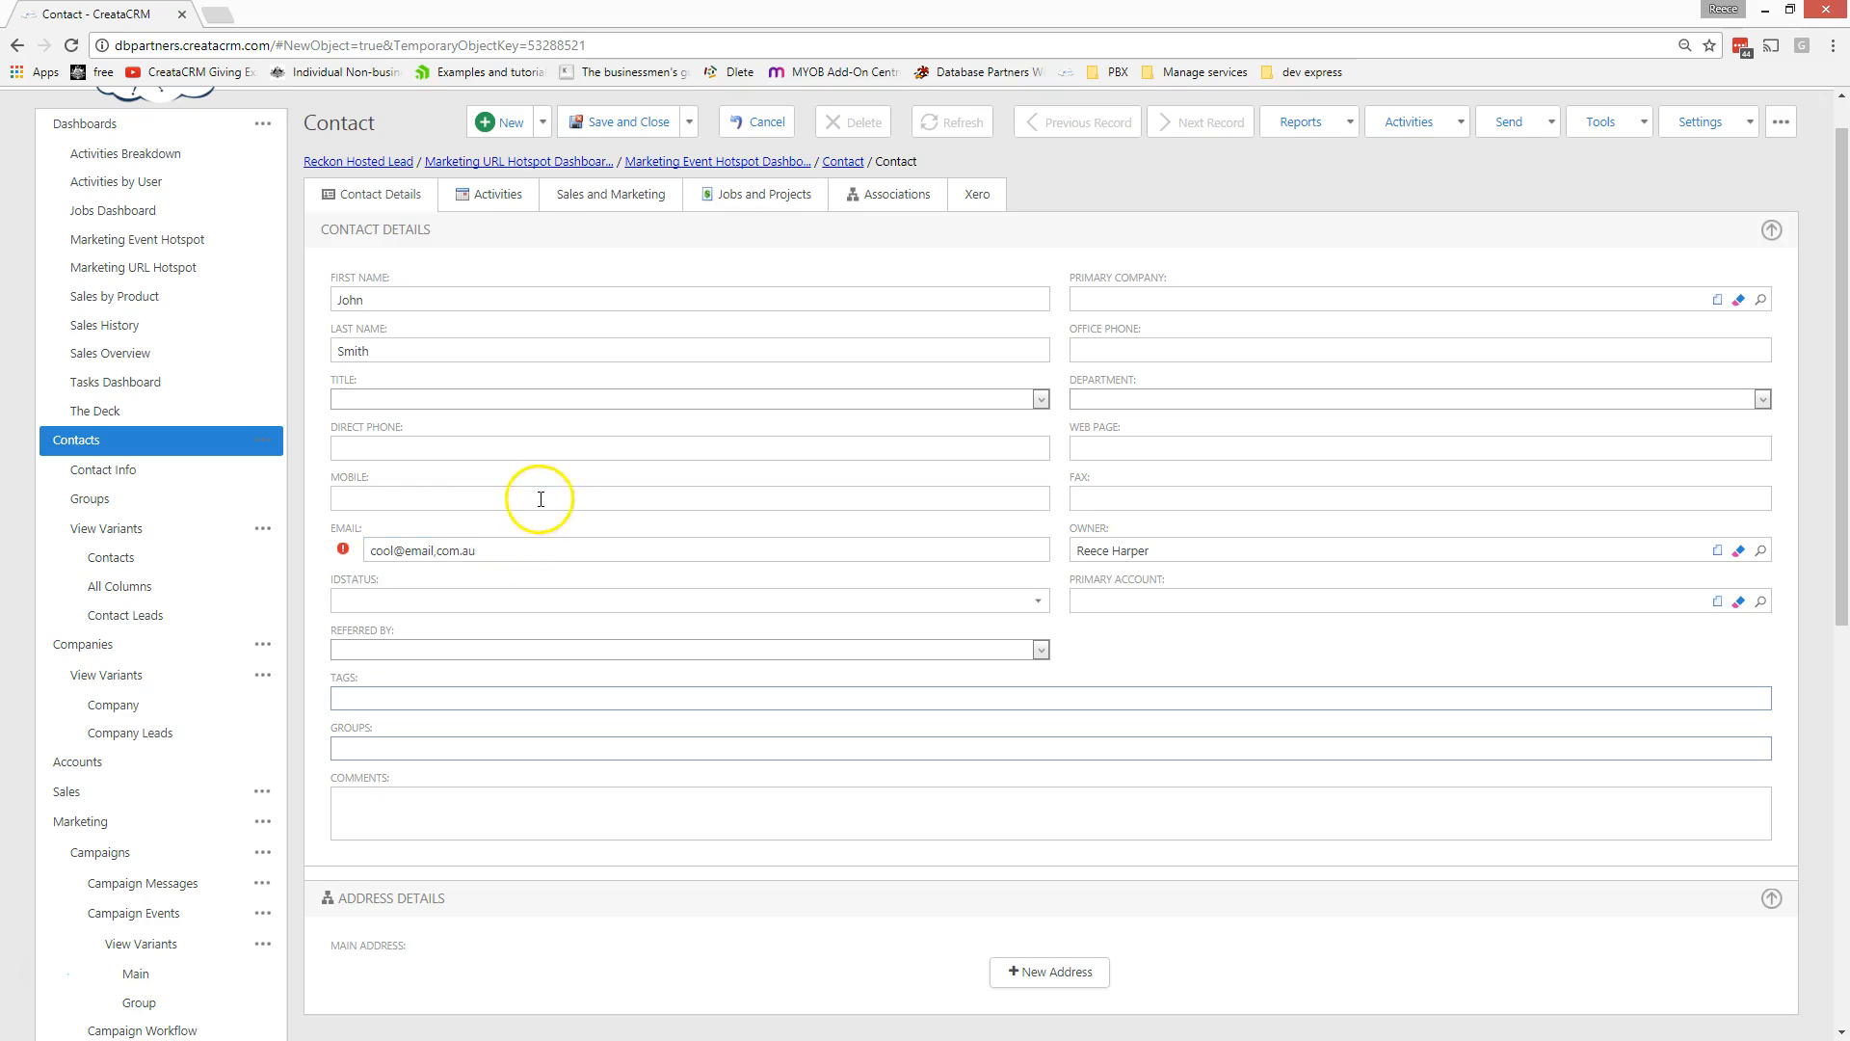
# - Replace the stray comma in the e-mail with a dot and Save And View the contact
pyautogui.click(435, 550)
pyautogui.press('Delete')
pyautogui.write('.')
pyautogui.press('Tab')
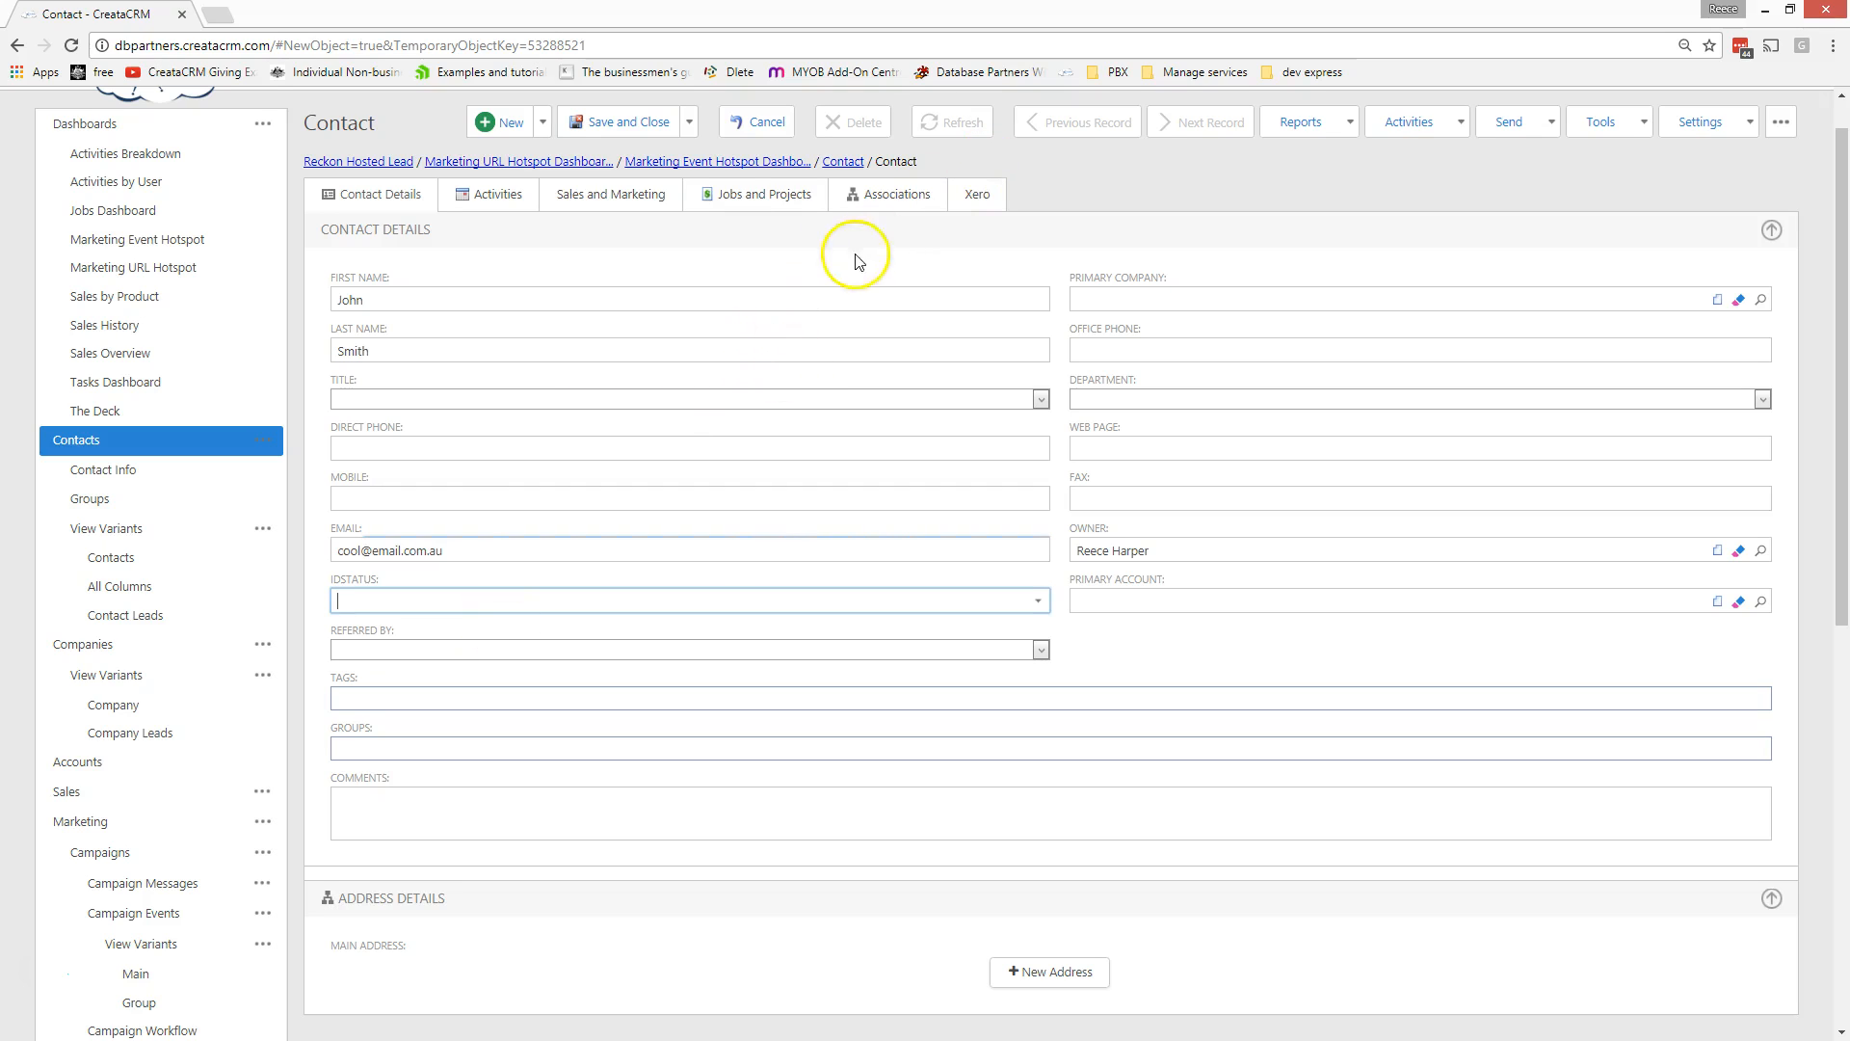
pyautogui.click(689, 121)
pyautogui.click(668, 238)
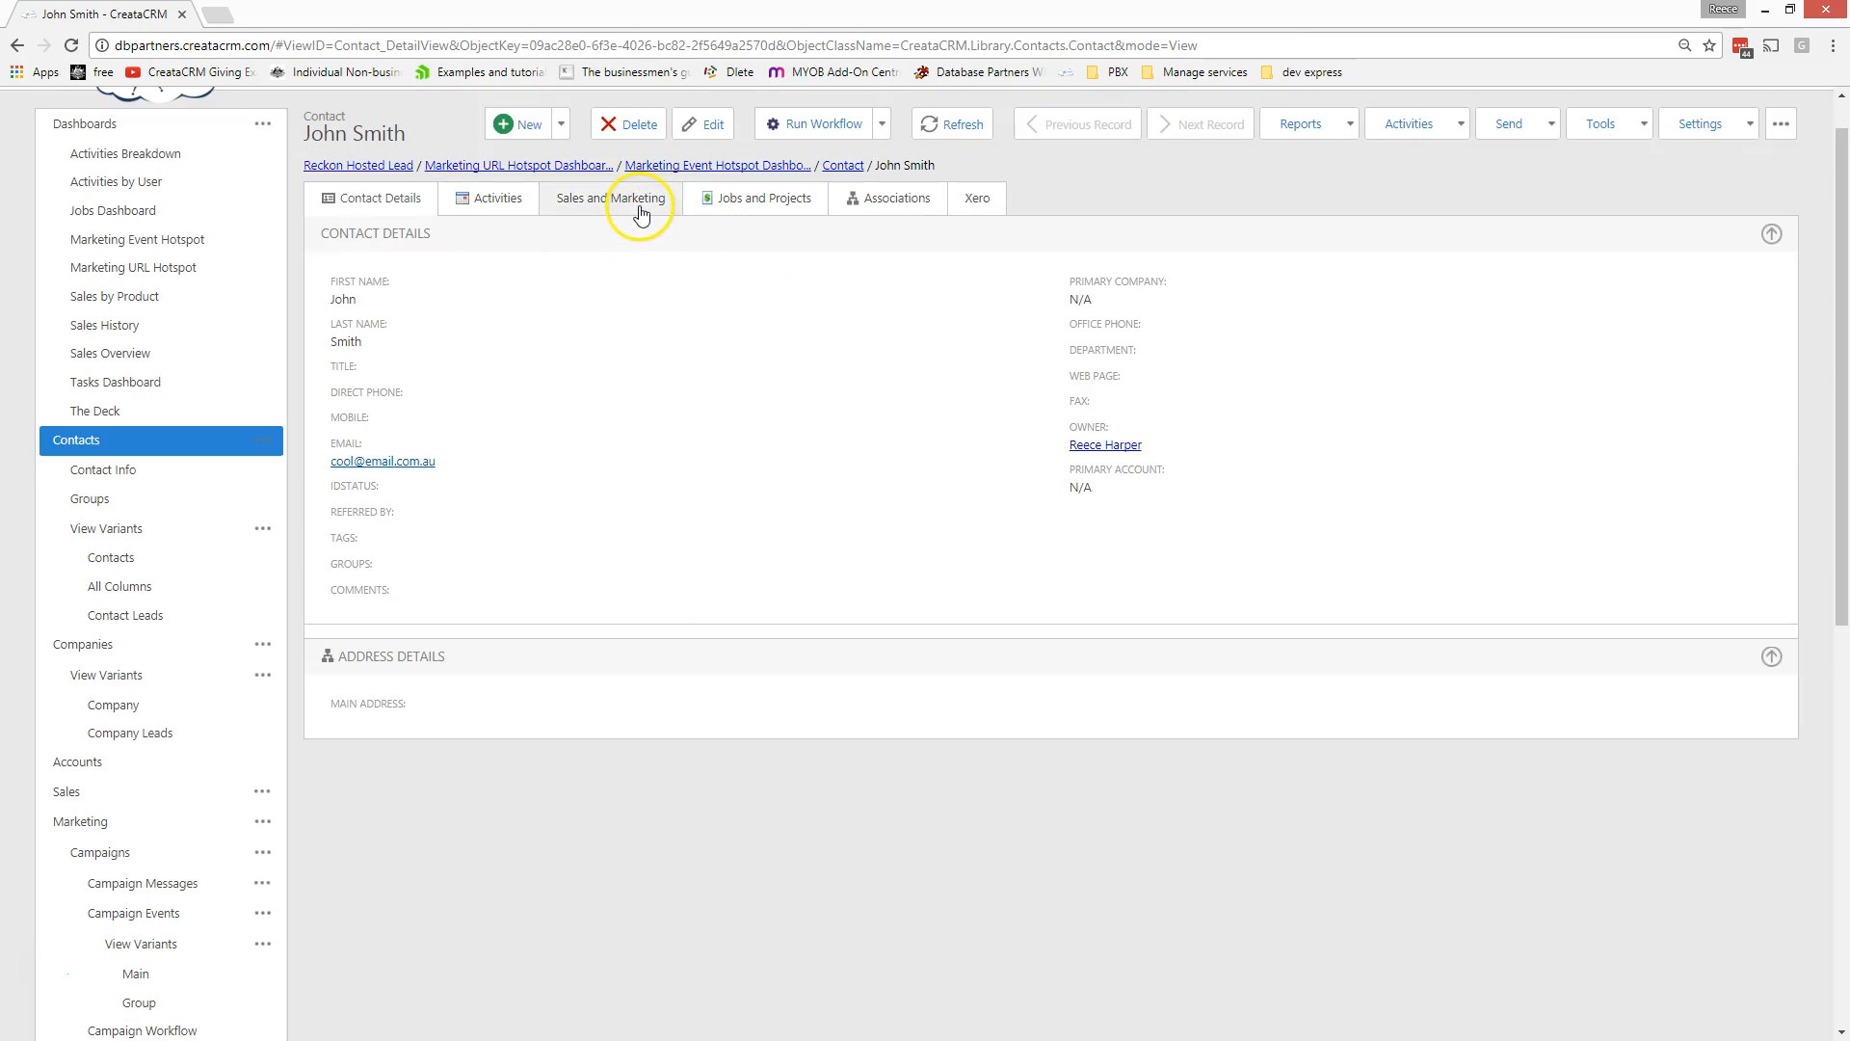
# - Link the Reckon Hosted Lead workflow under Campaign Workflows and return to Contact Details
pyautogui.click(641, 210)
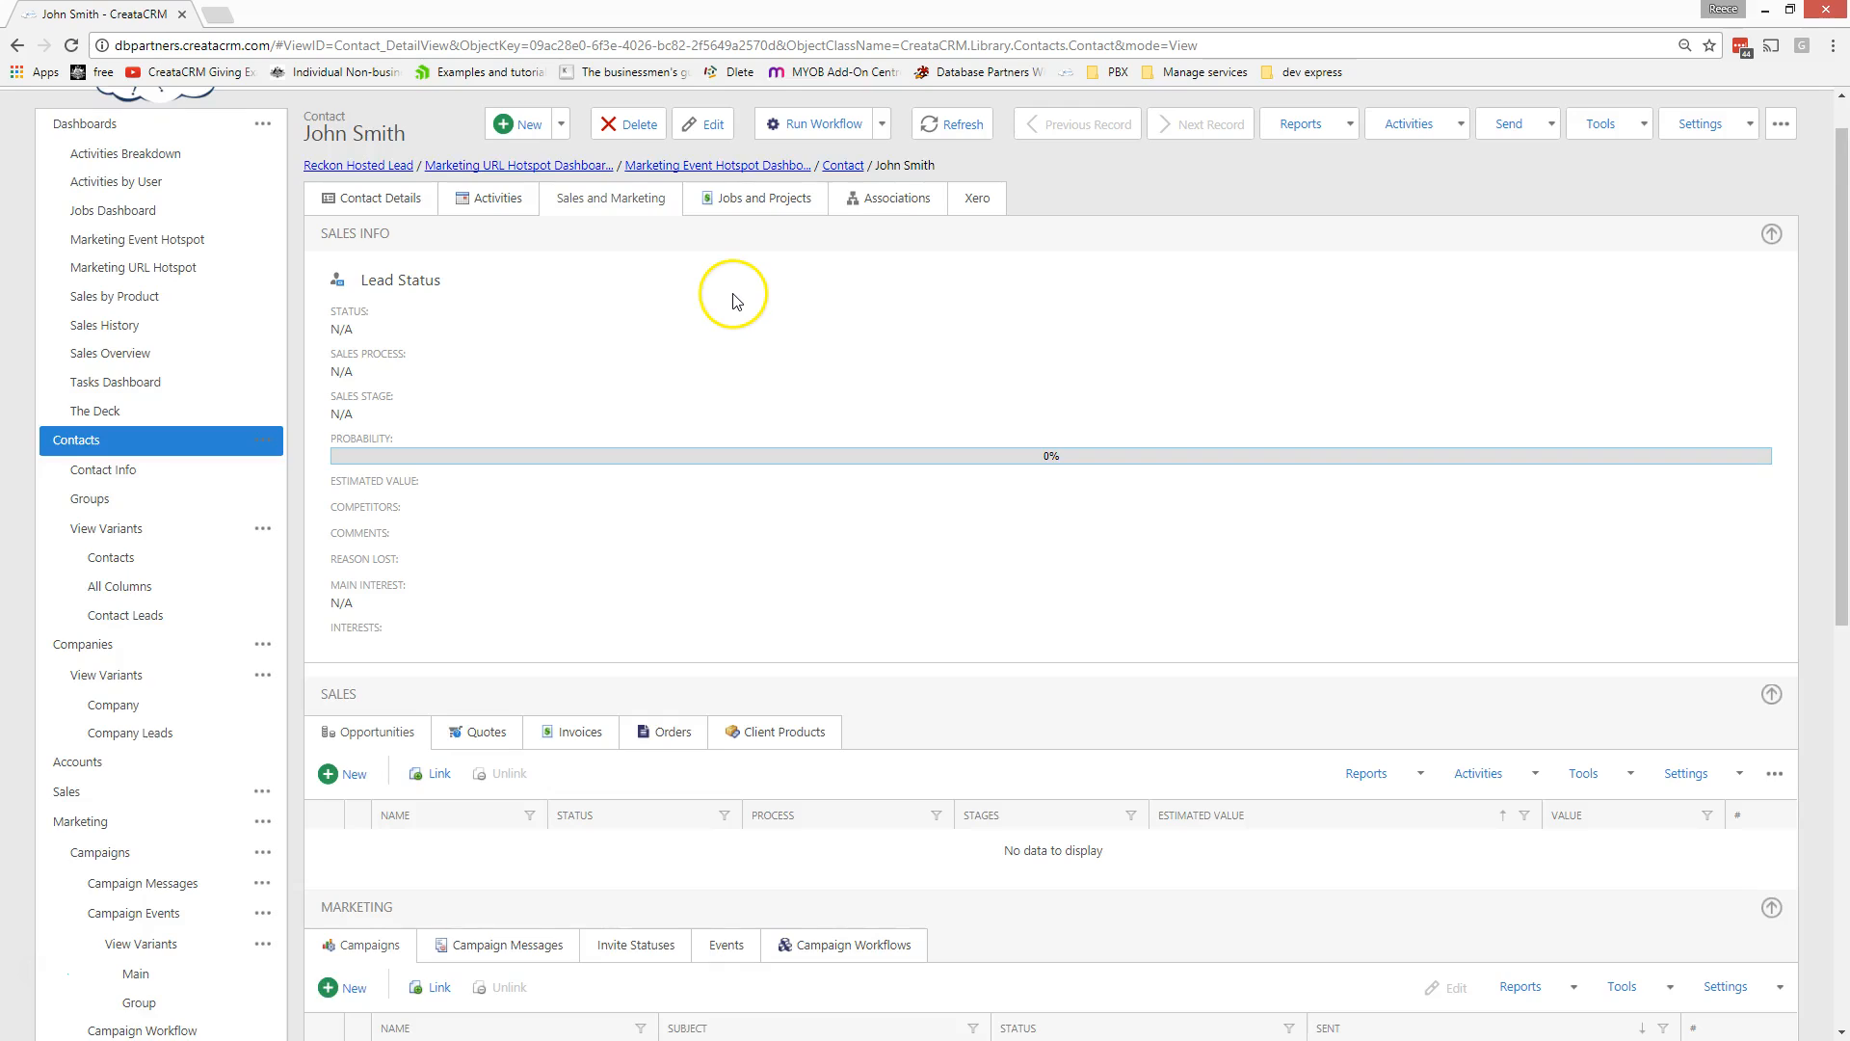
pyautogui.scroll(-3, 733, 301)
pyautogui.click(918, 657)
pyautogui.click(473, 700)
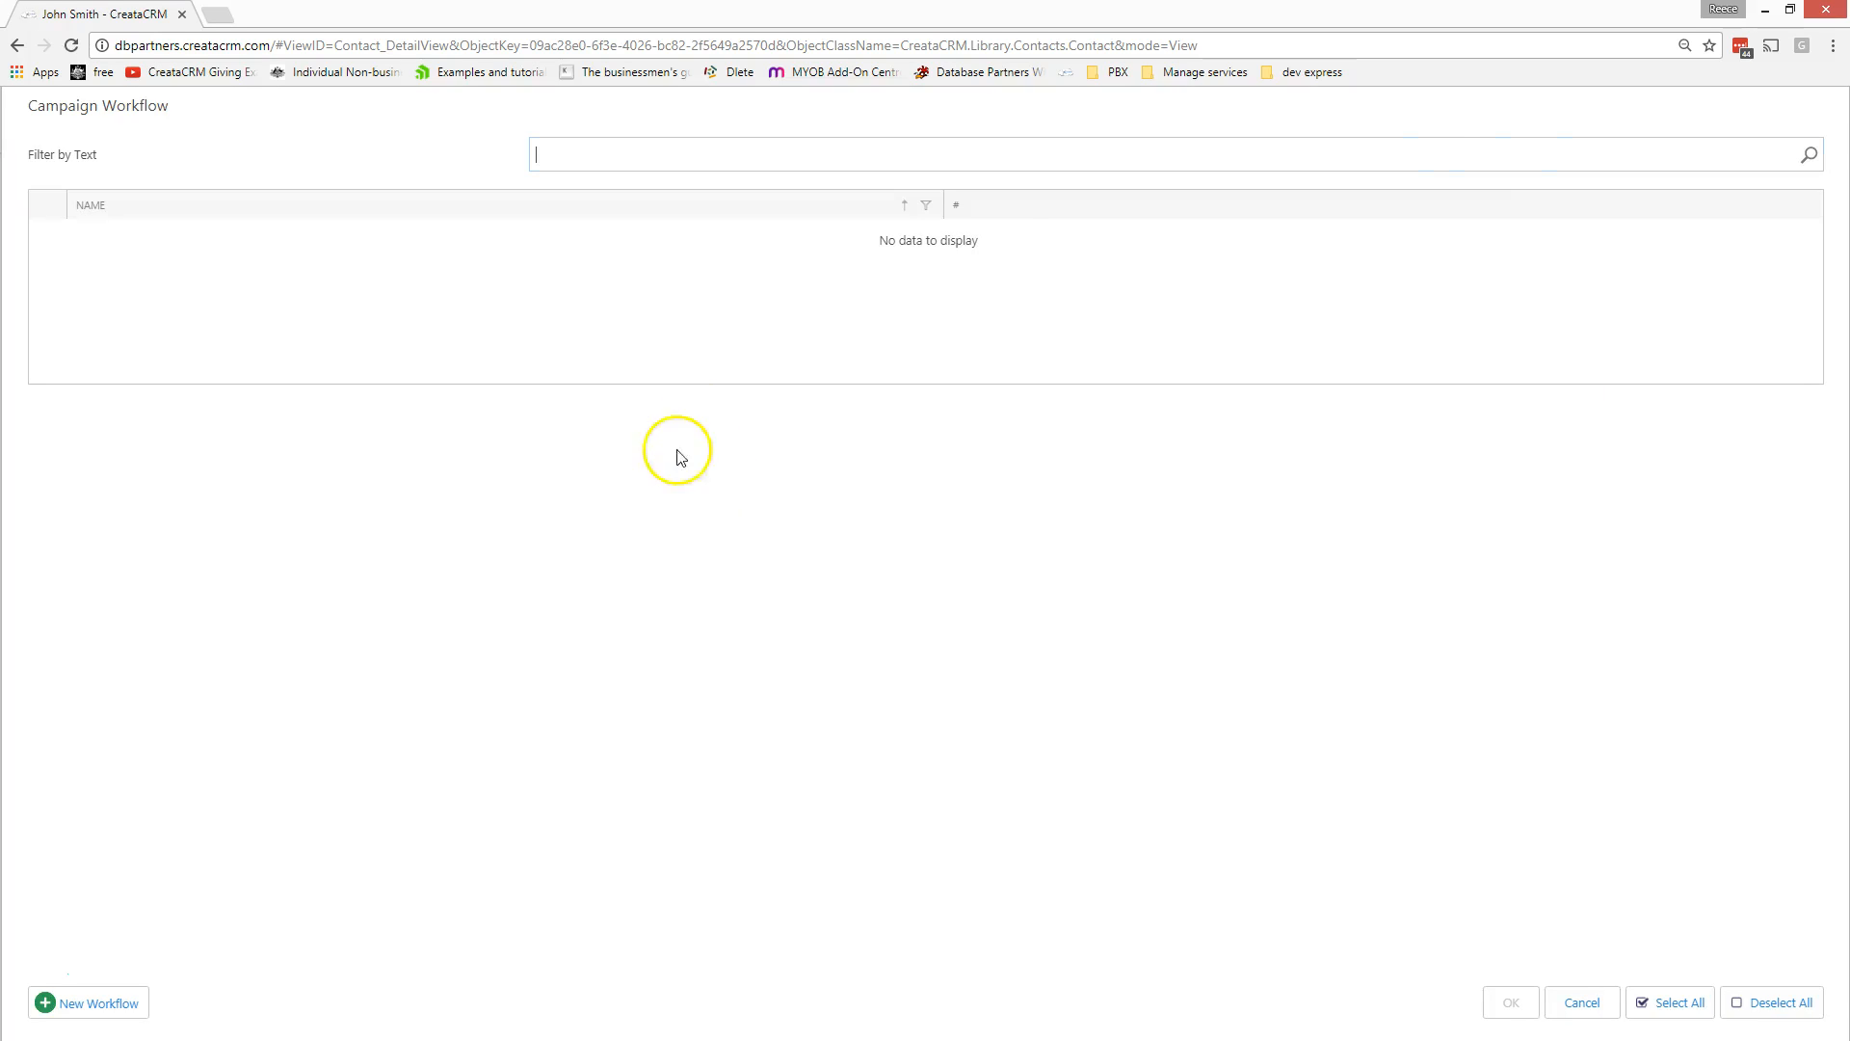
pyautogui.click(1806, 154)
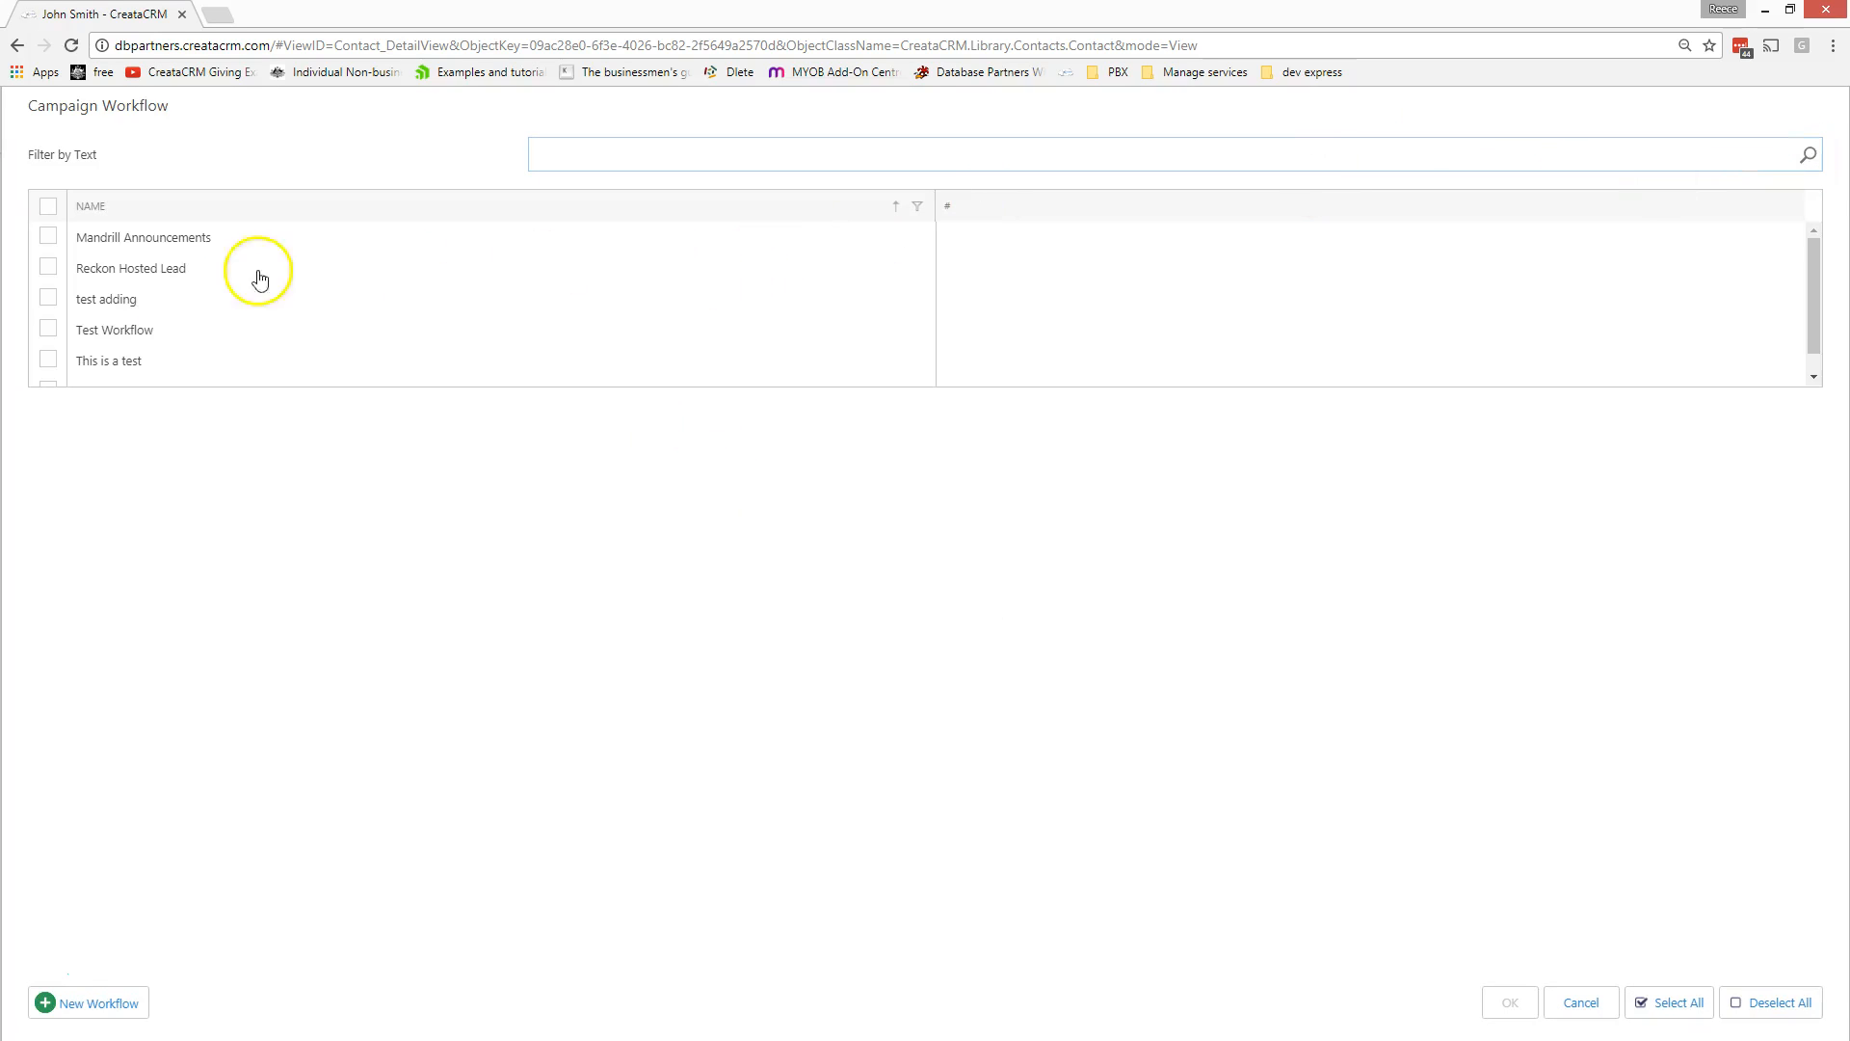
pyautogui.click(148, 270)
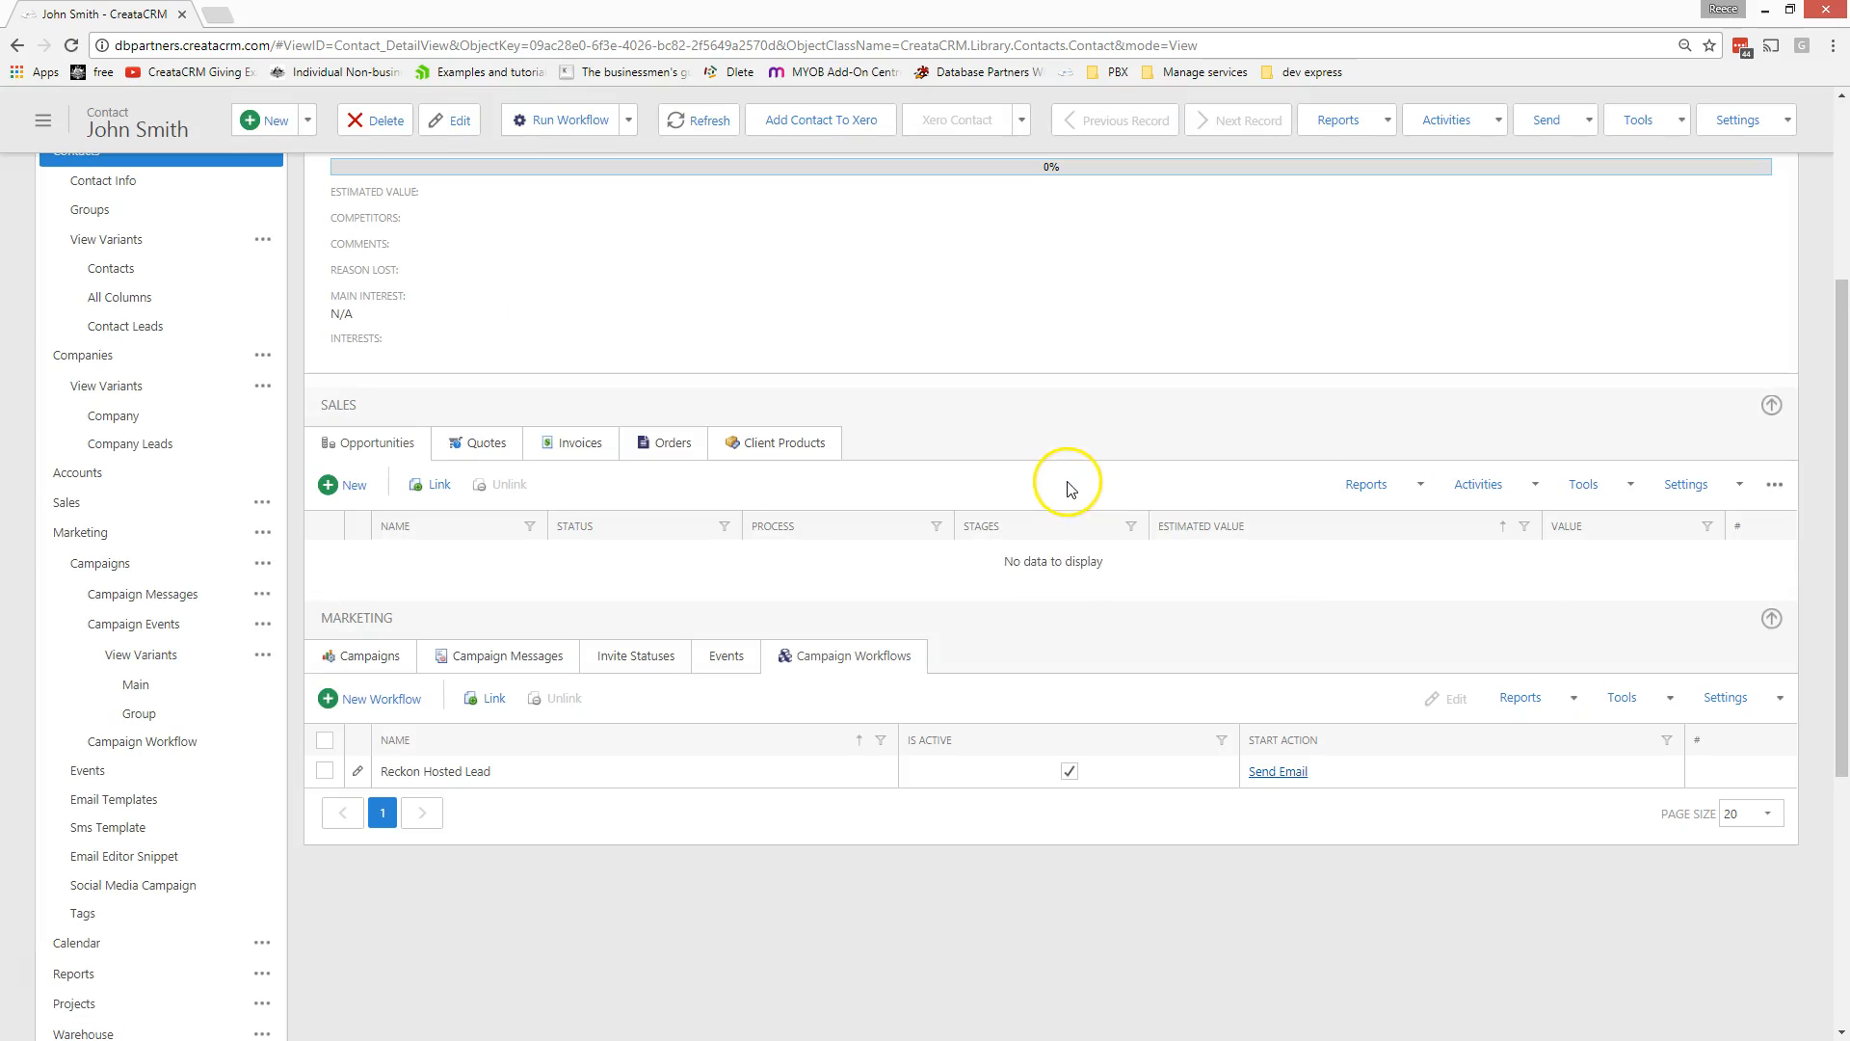
pyautogui.scroll(5, 1058, 578)
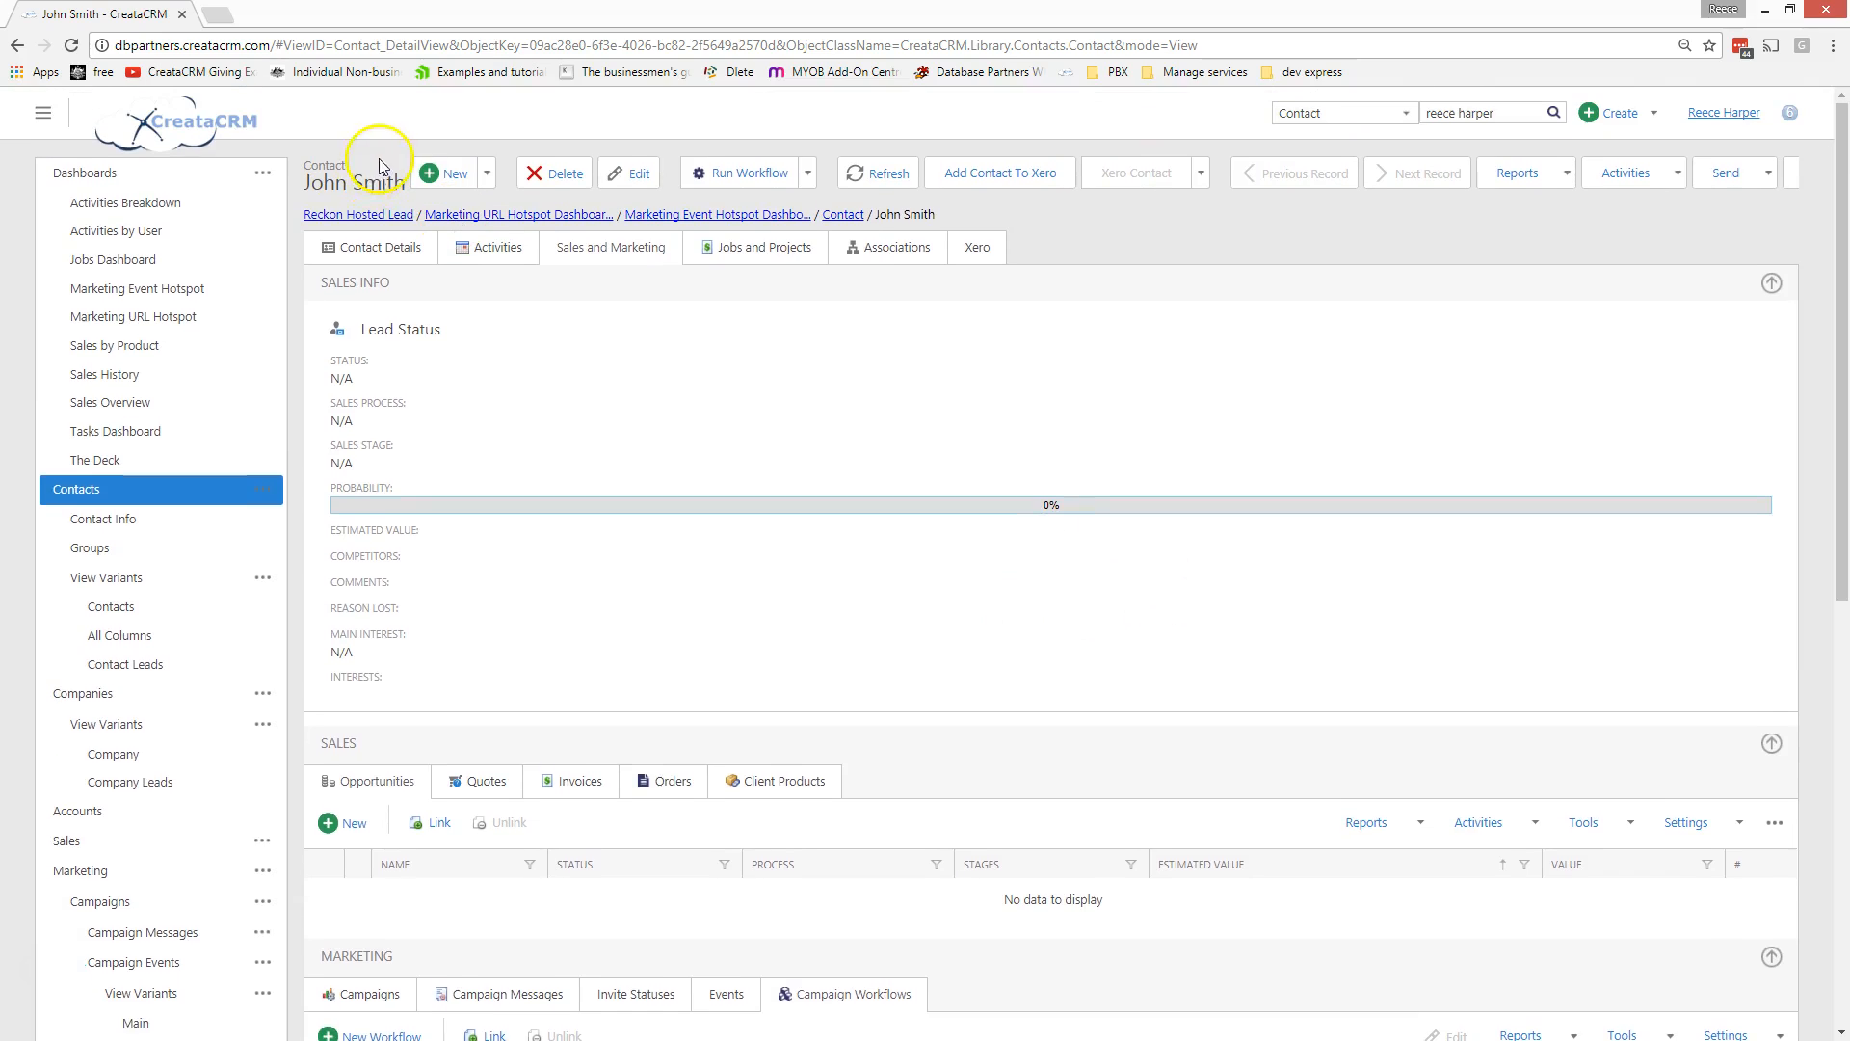
pyautogui.click(381, 247)
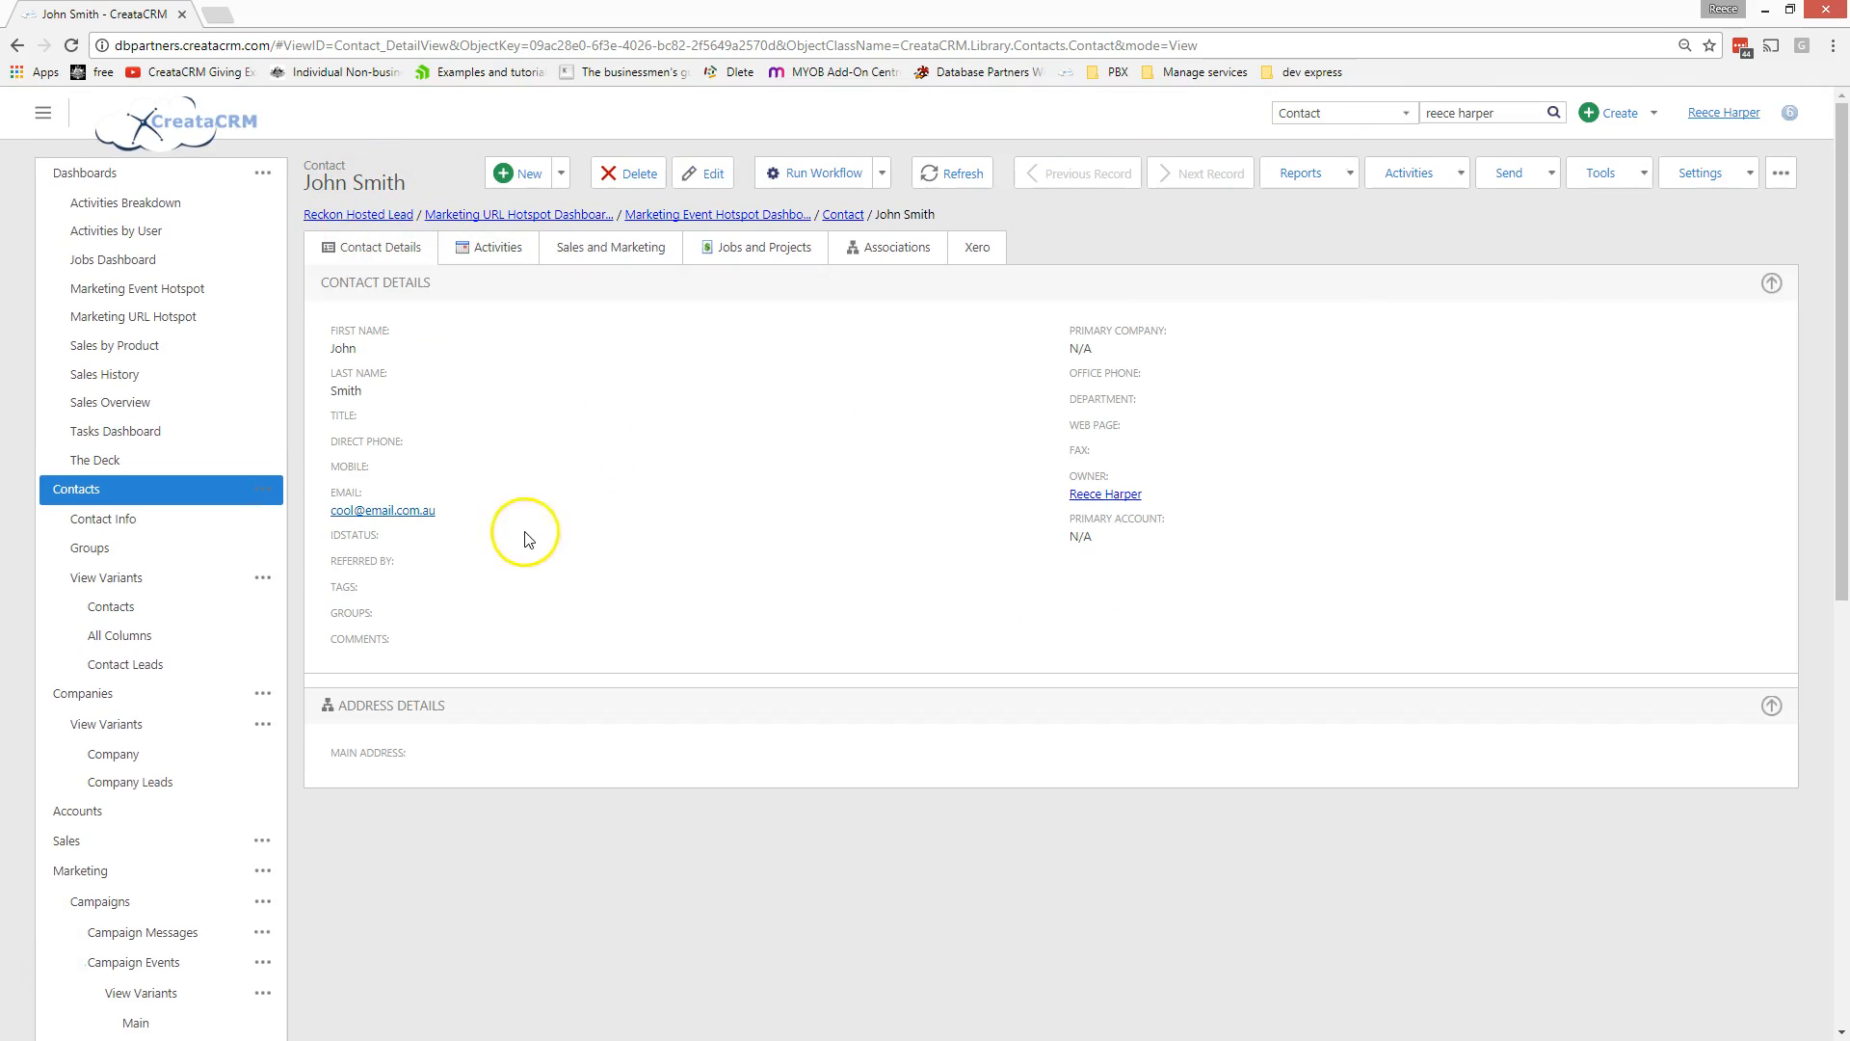
pyautogui.click(706, 175)
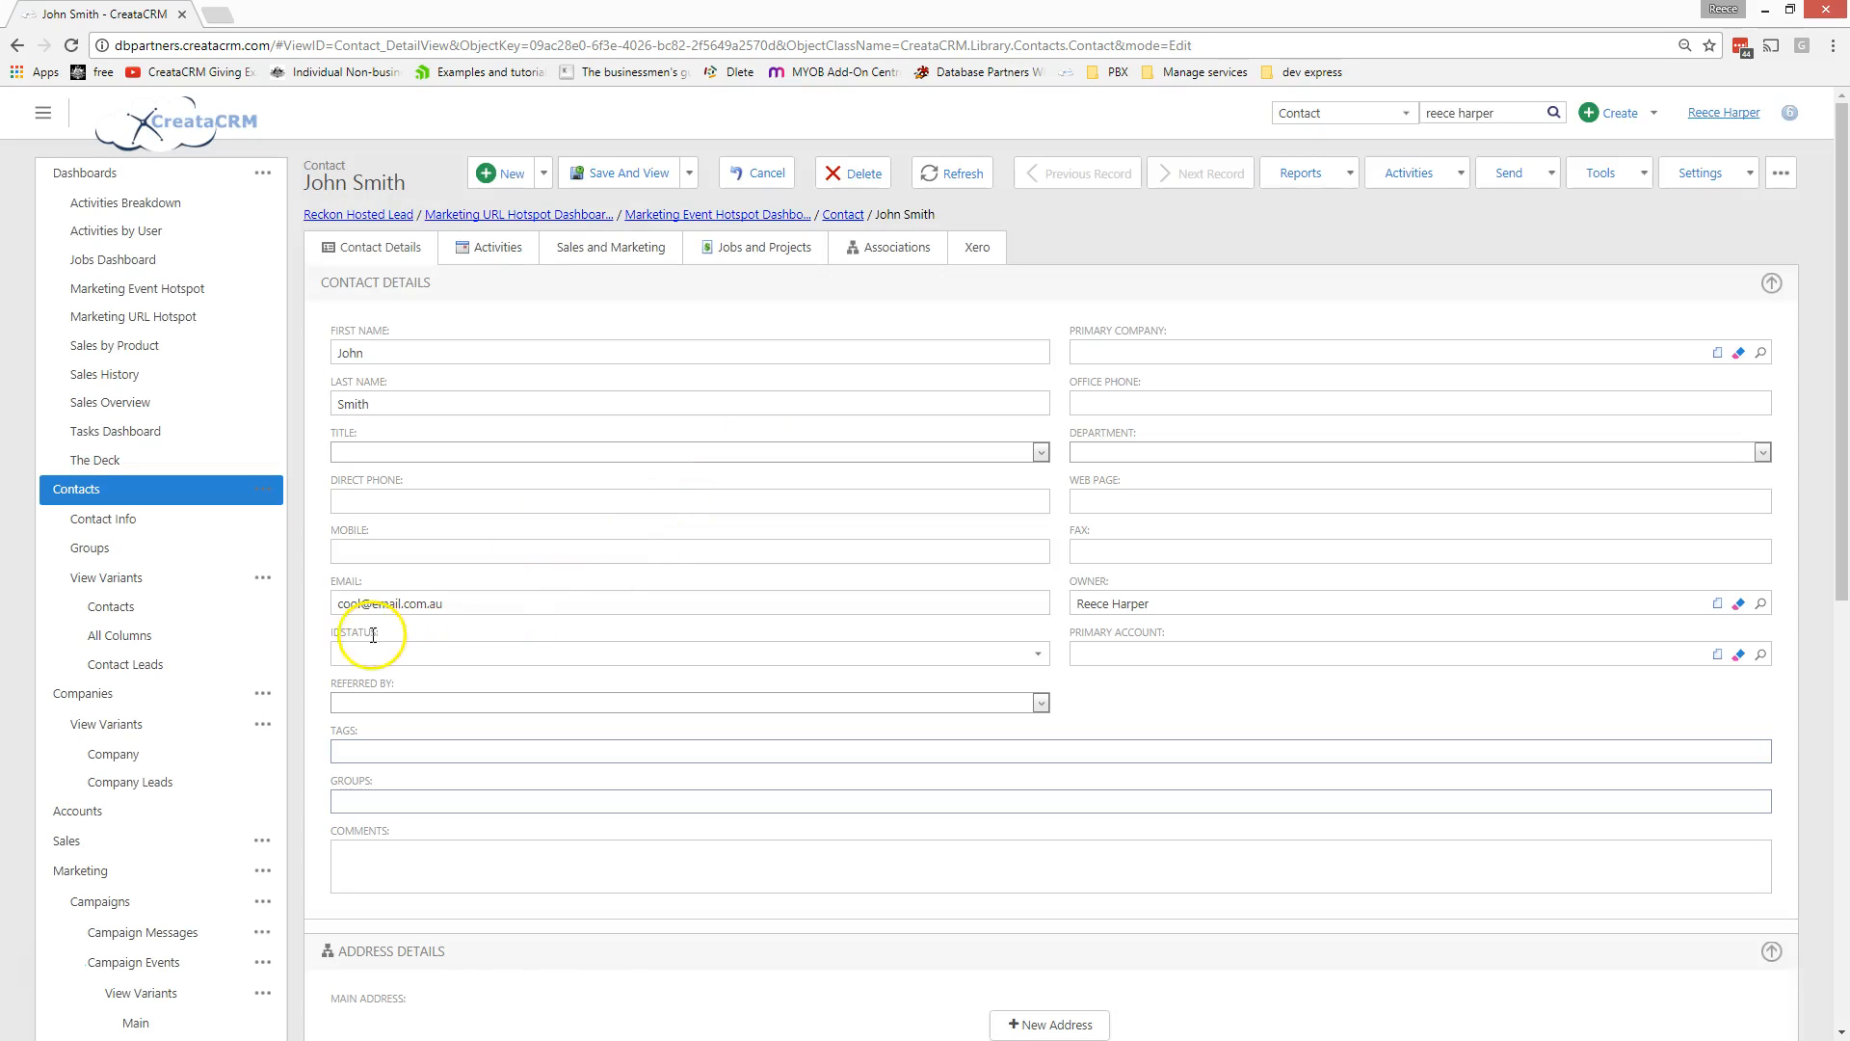
# - Add the tags Reckon and MYOB to the contact and save the record
pyautogui.click(372, 751)
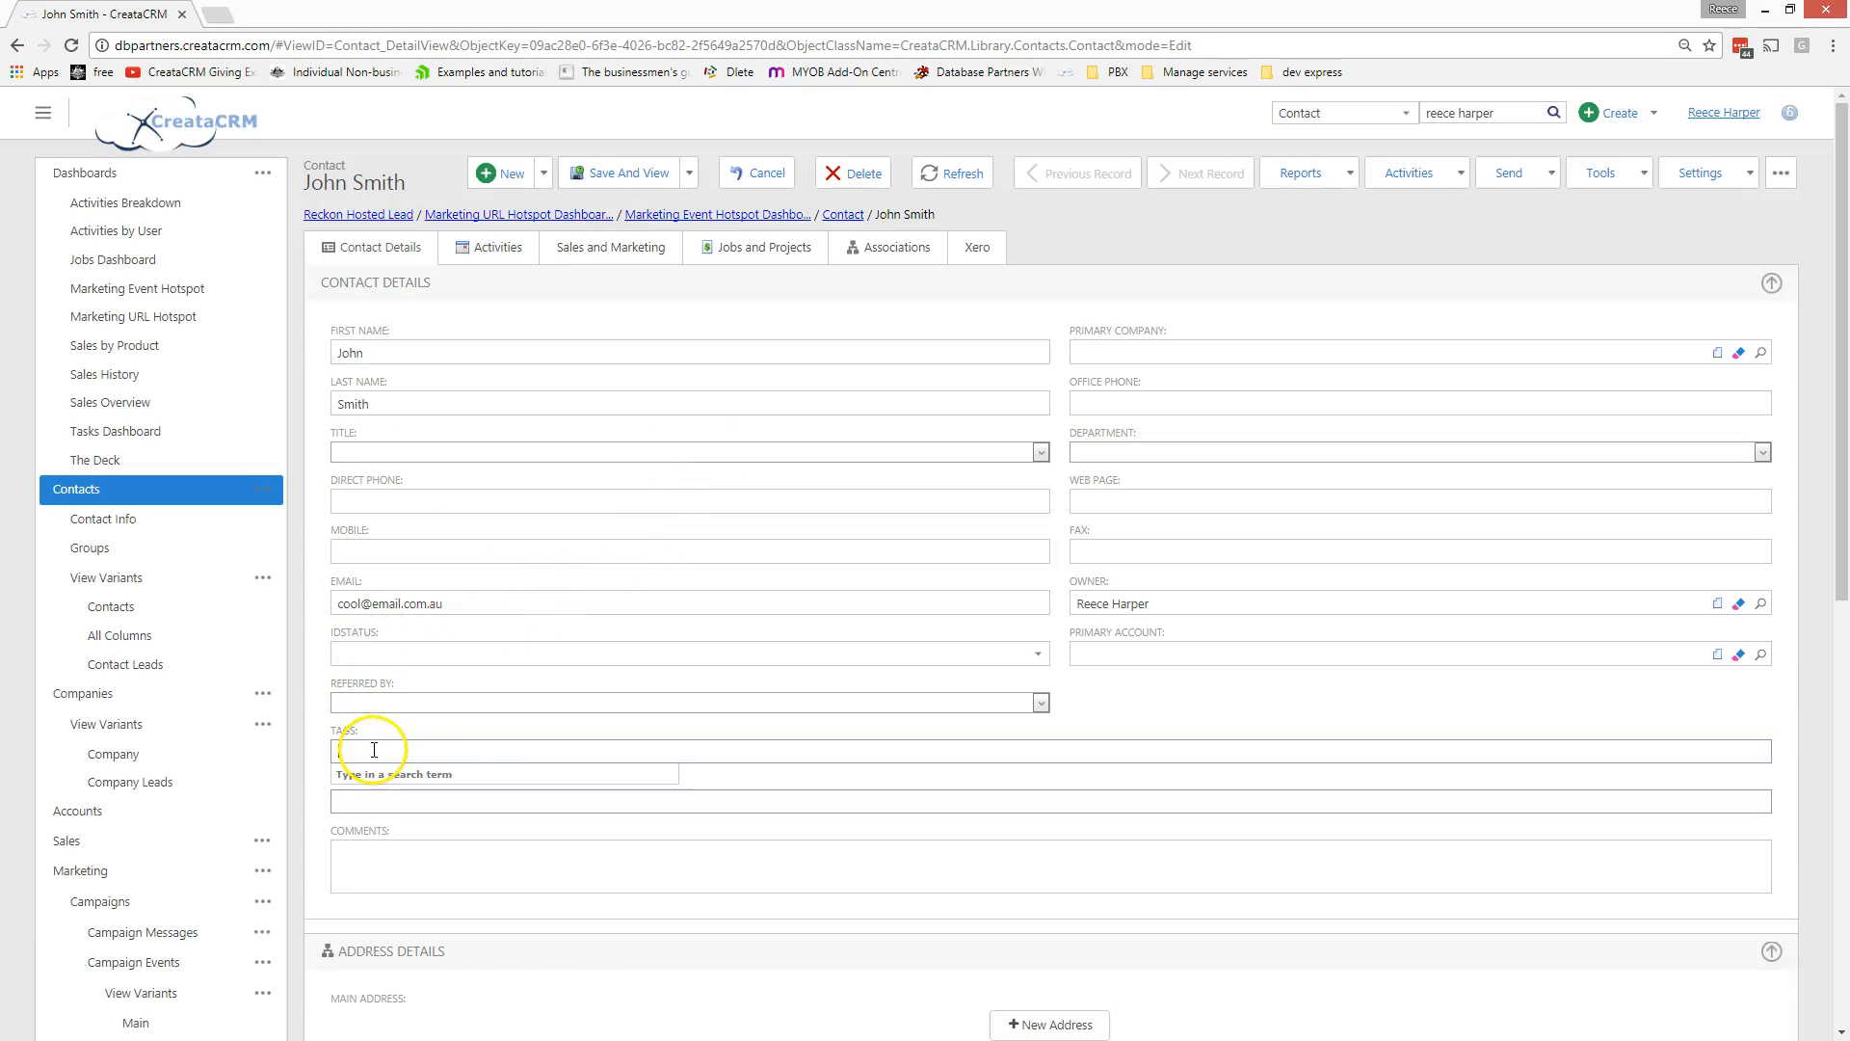
pyautogui.write('reckon')
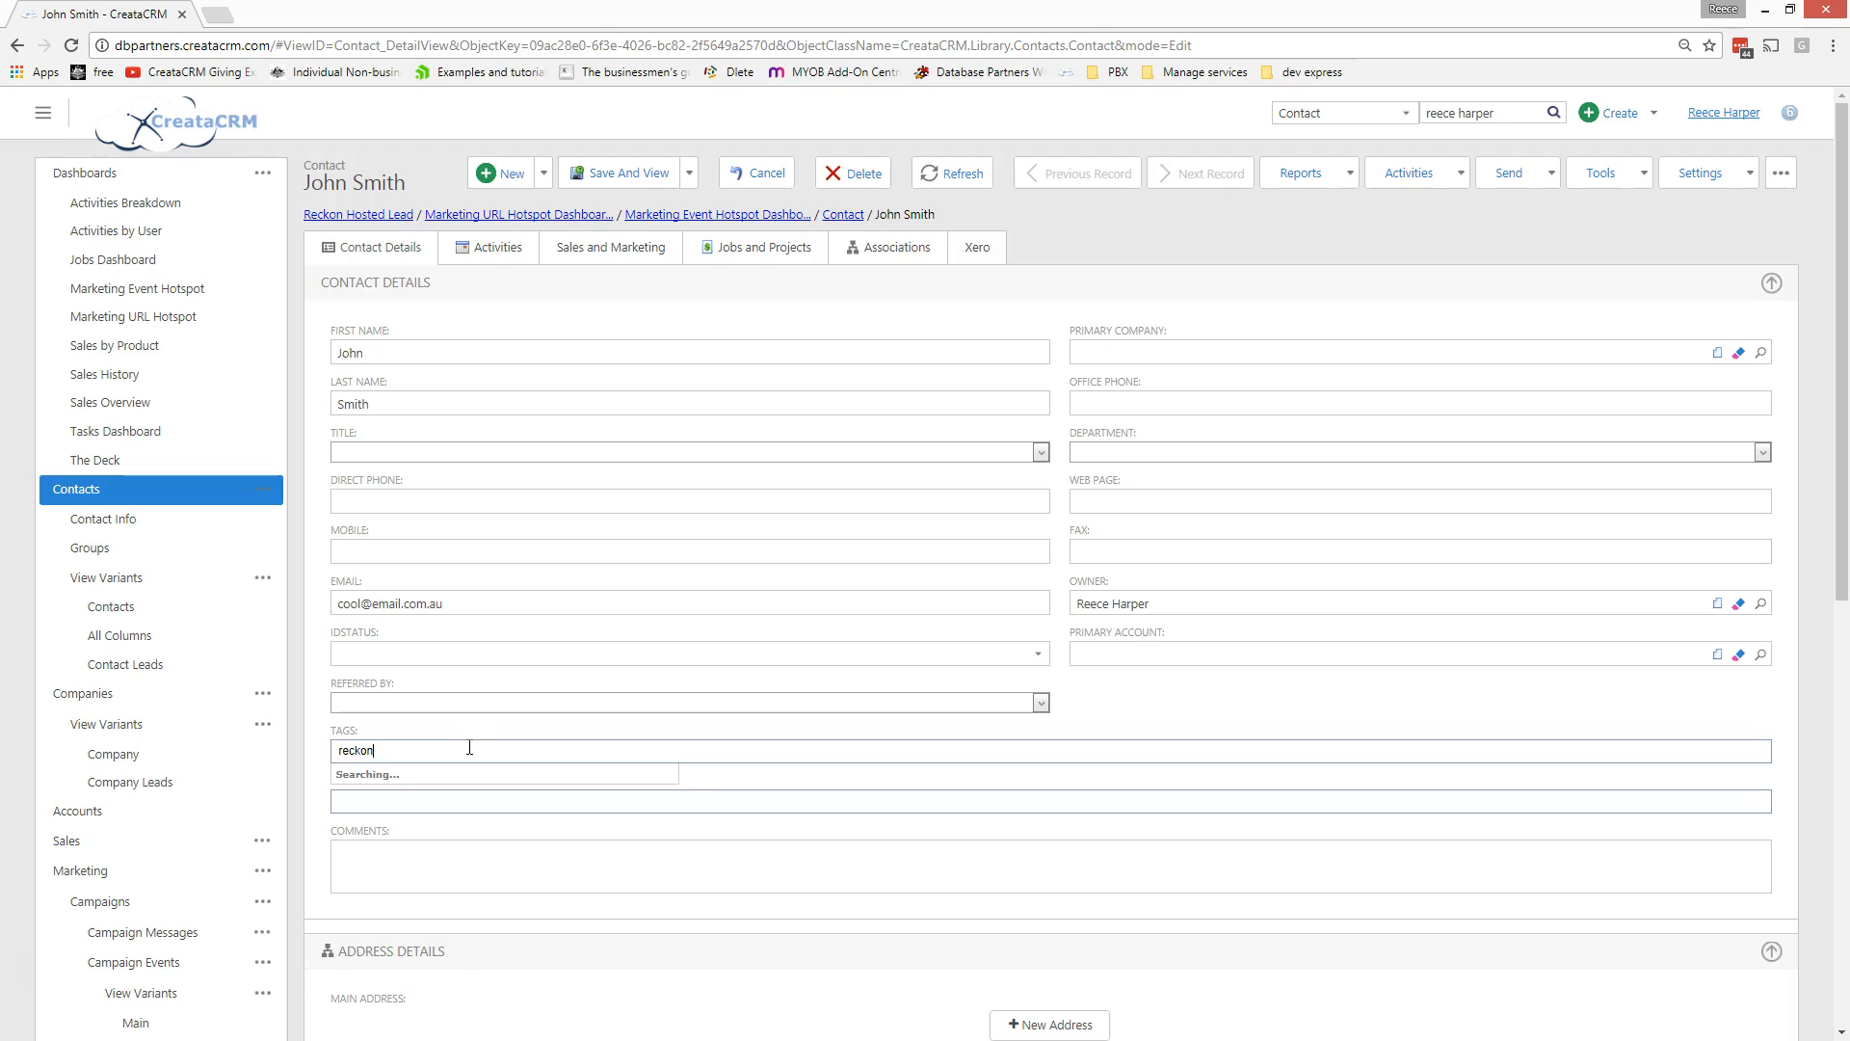
pyautogui.press('Return')
pyautogui.write('myob')
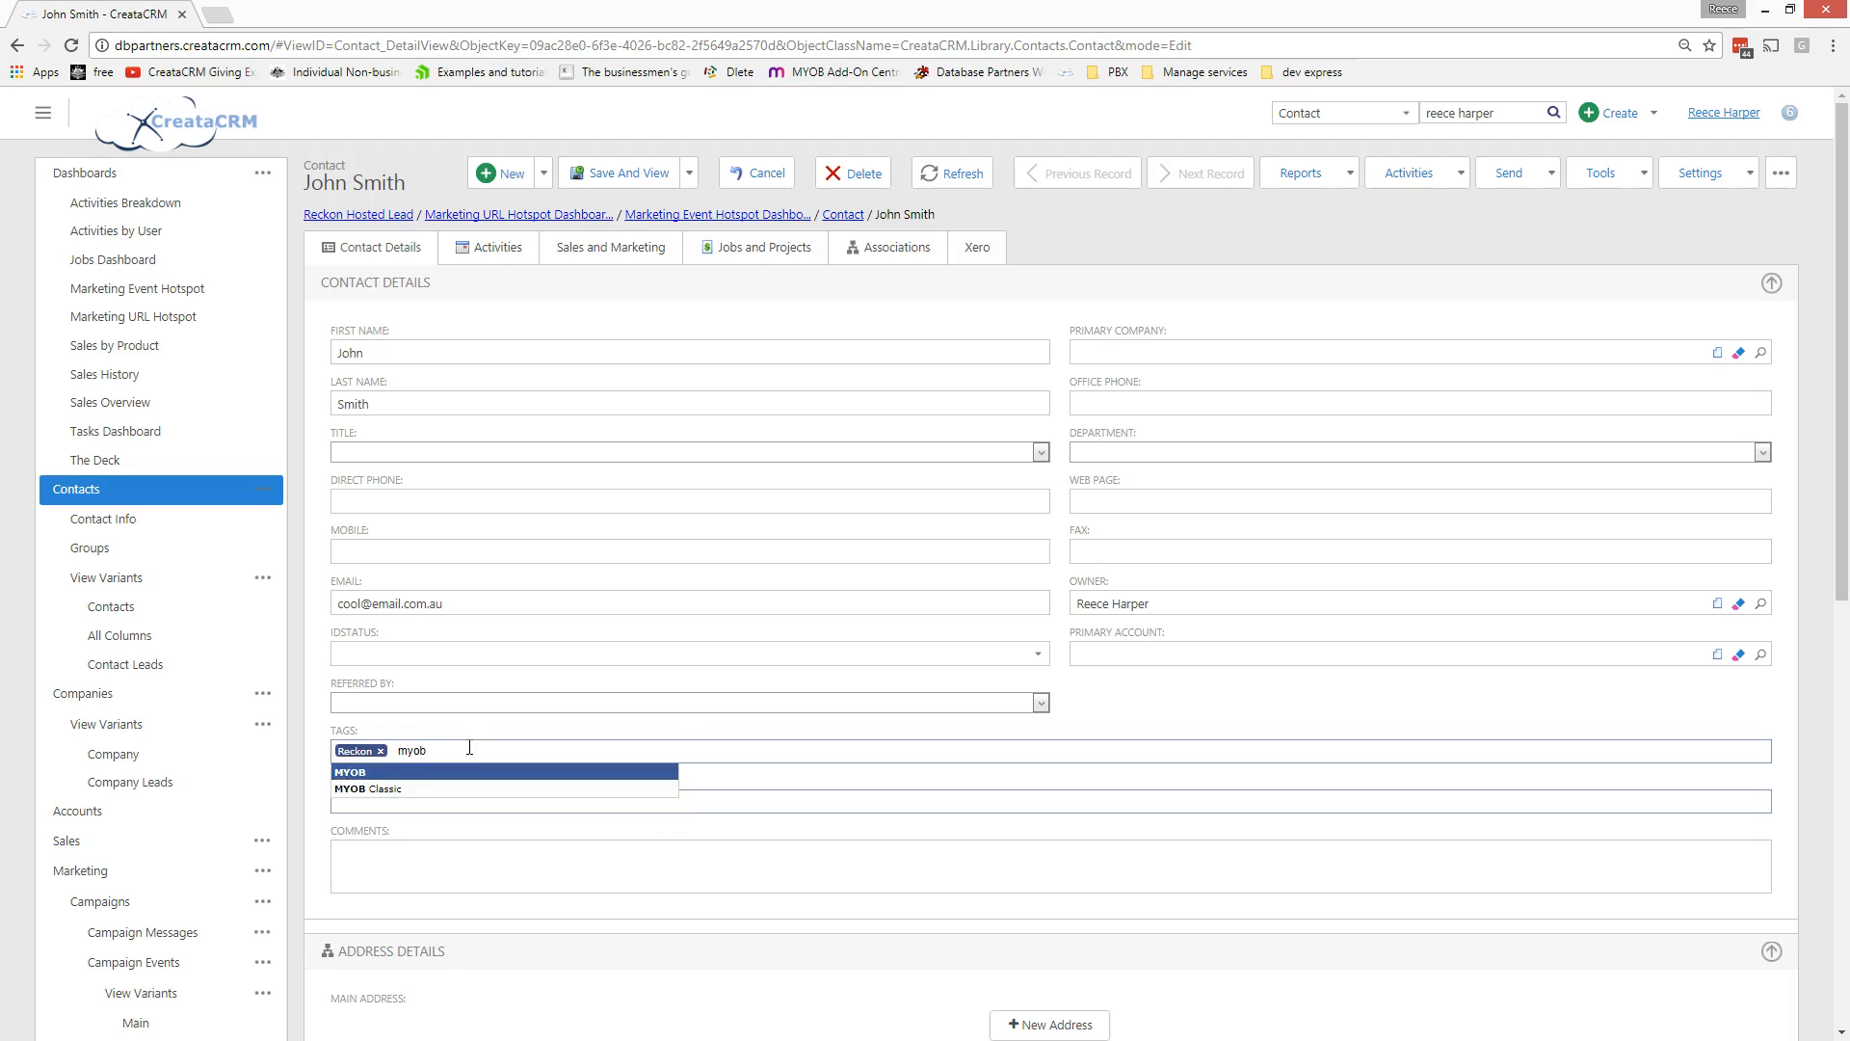
pyautogui.press('Return')
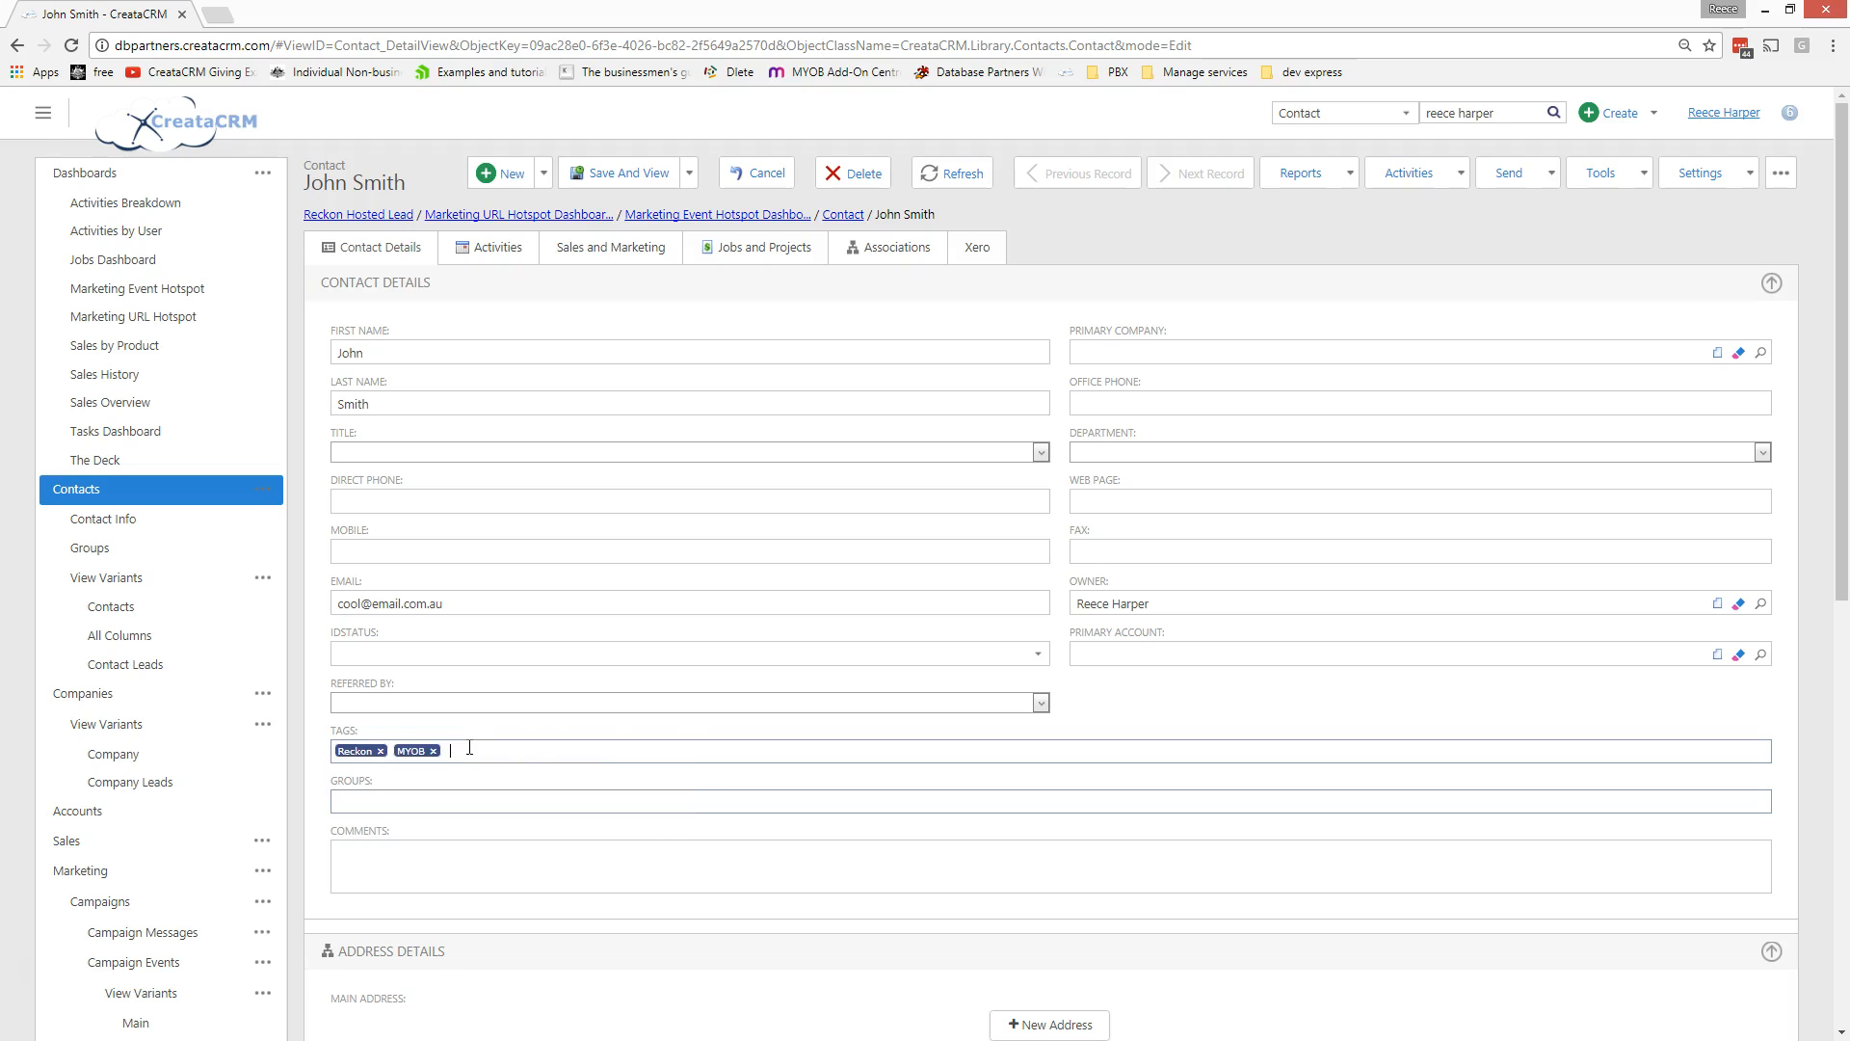
pyautogui.click(651, 176)
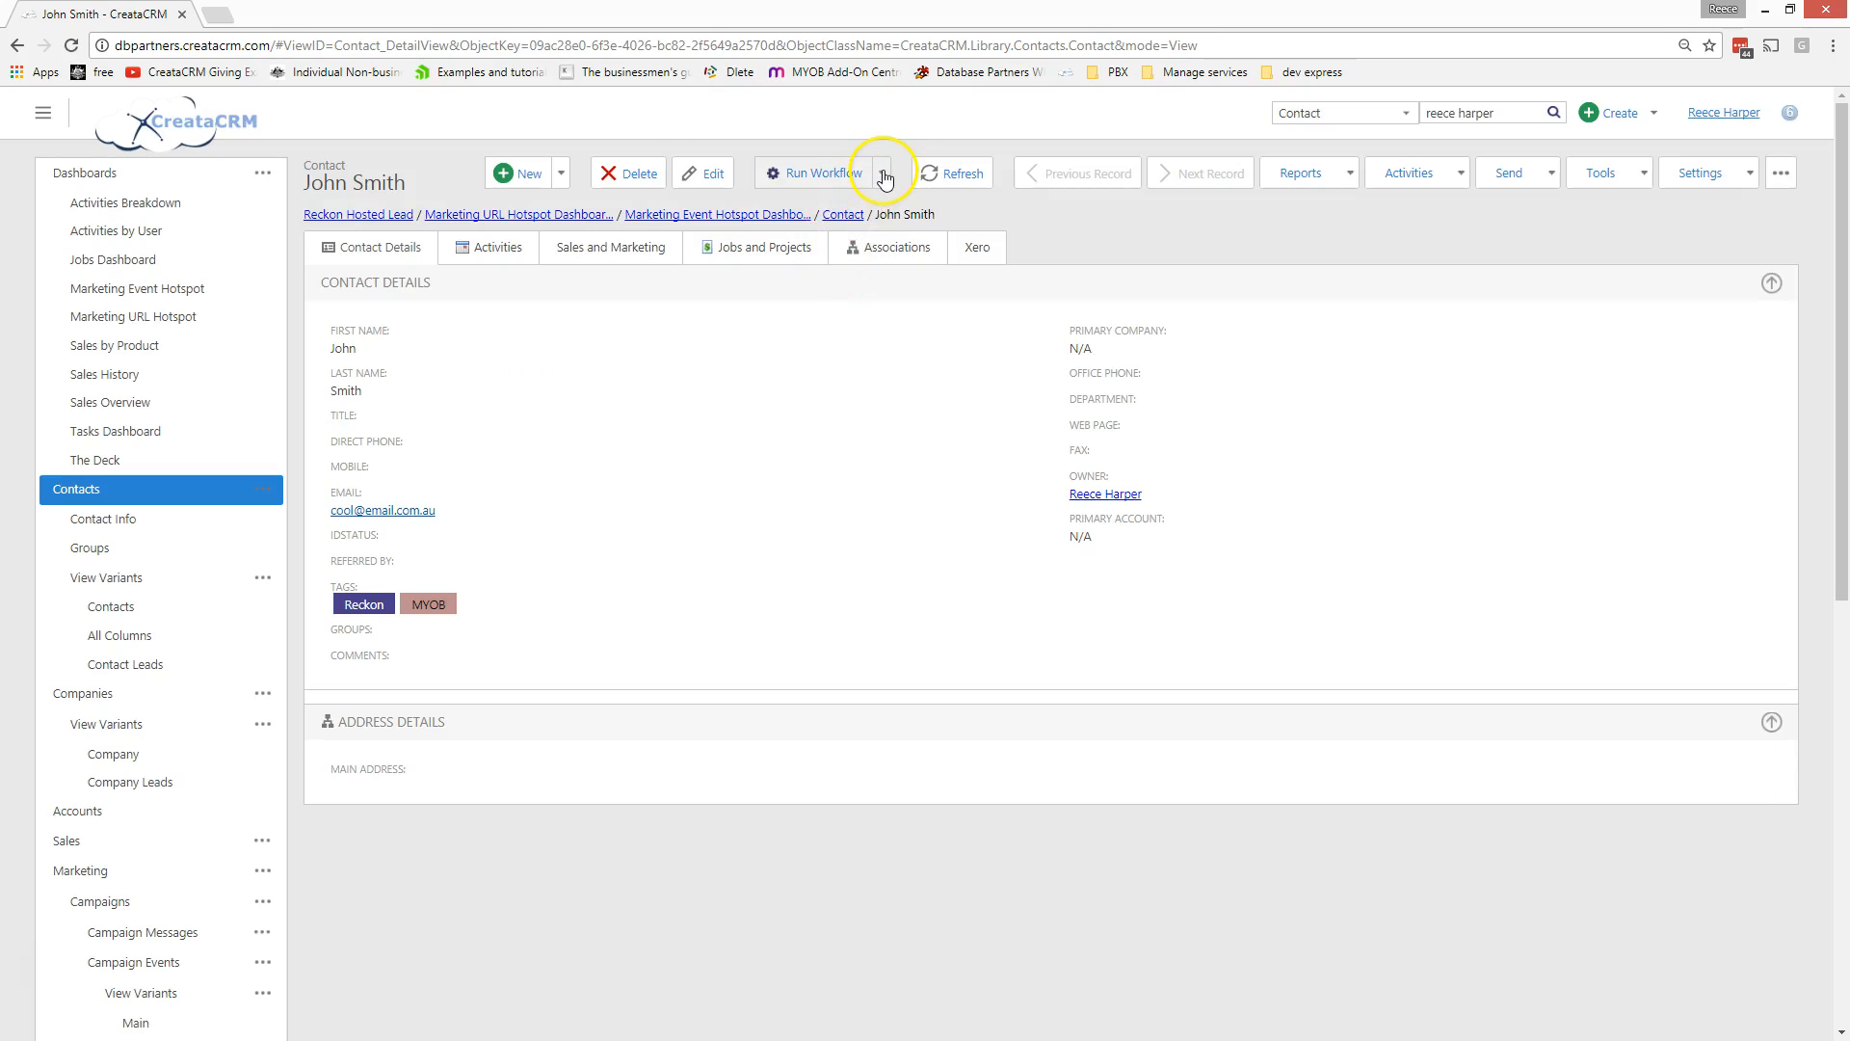
pyautogui.click(882, 175)
pyautogui.moveTo(855, 213)
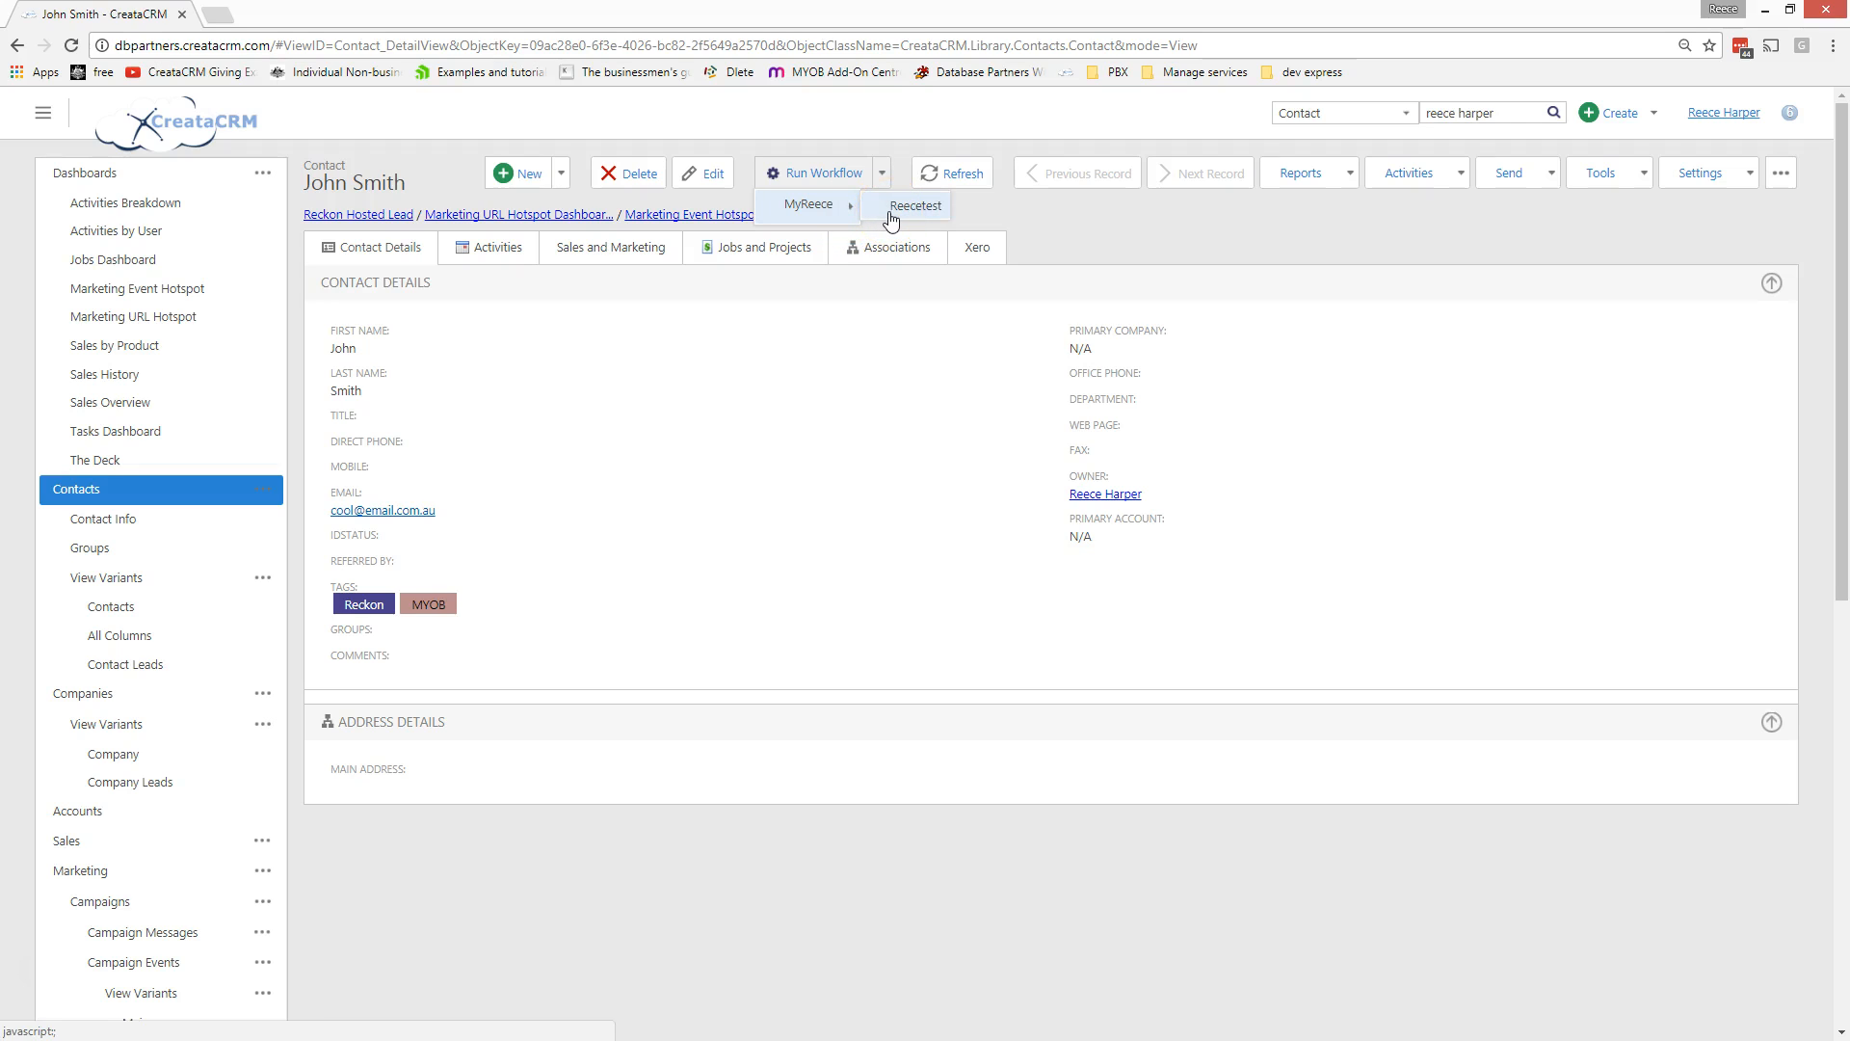
# - Run the Reecetest workflow on the contact, then open the facebook Web Leads webhook definition
pyautogui.click(891, 220)
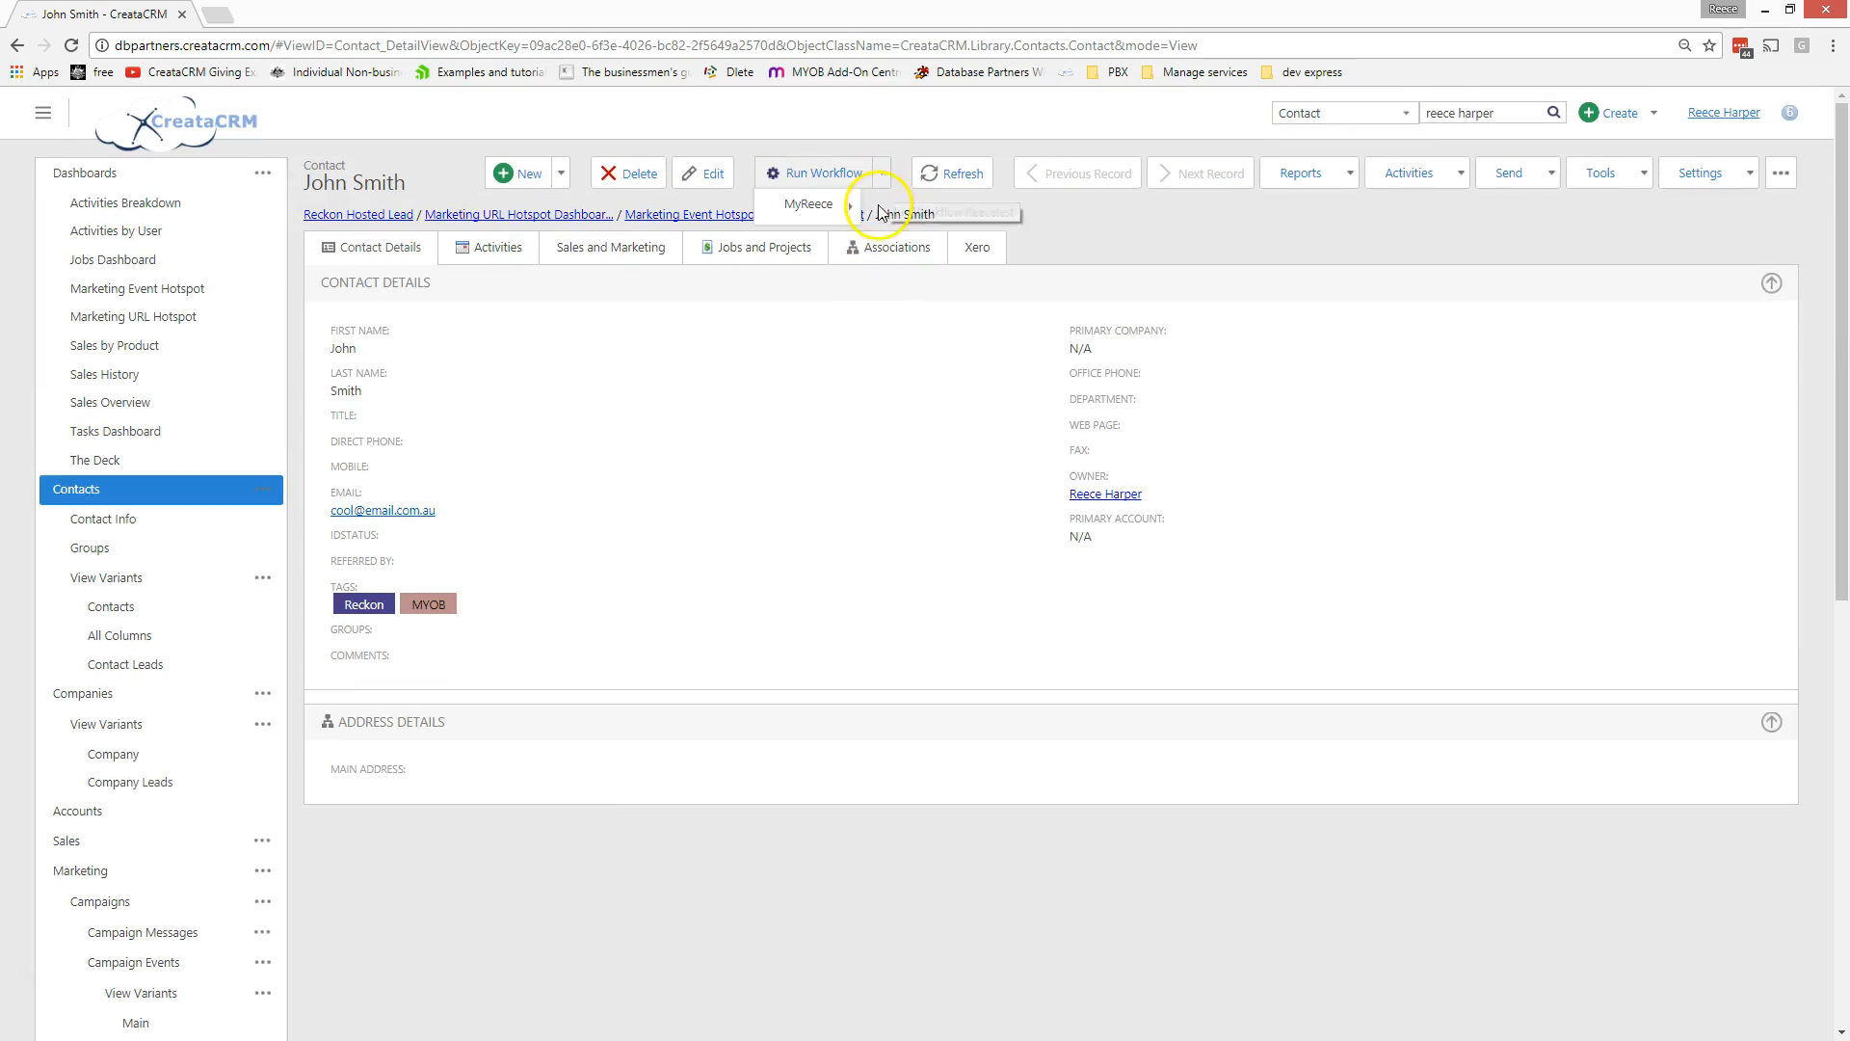
pyautogui.moveTo(875, 184)
pyautogui.moveTo(850, 217)
pyautogui.scroll(-8, 756, 412)
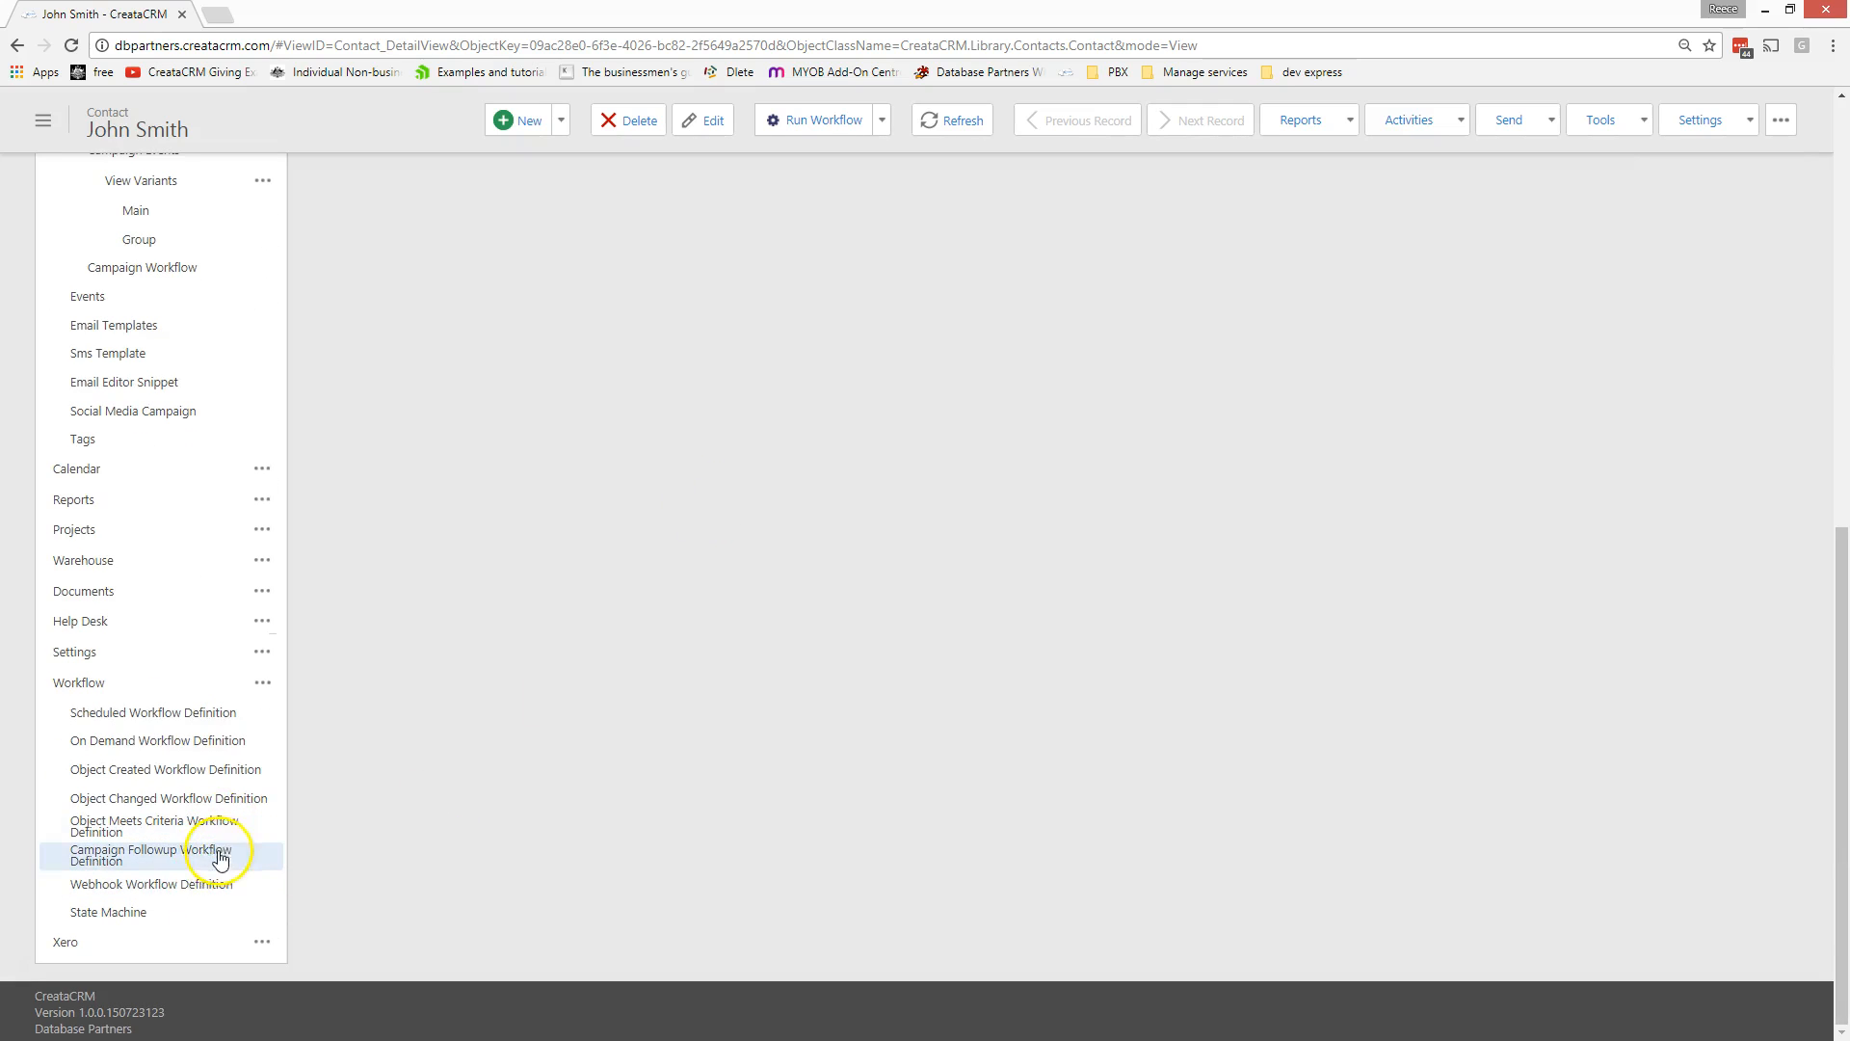
pyautogui.click(206, 881)
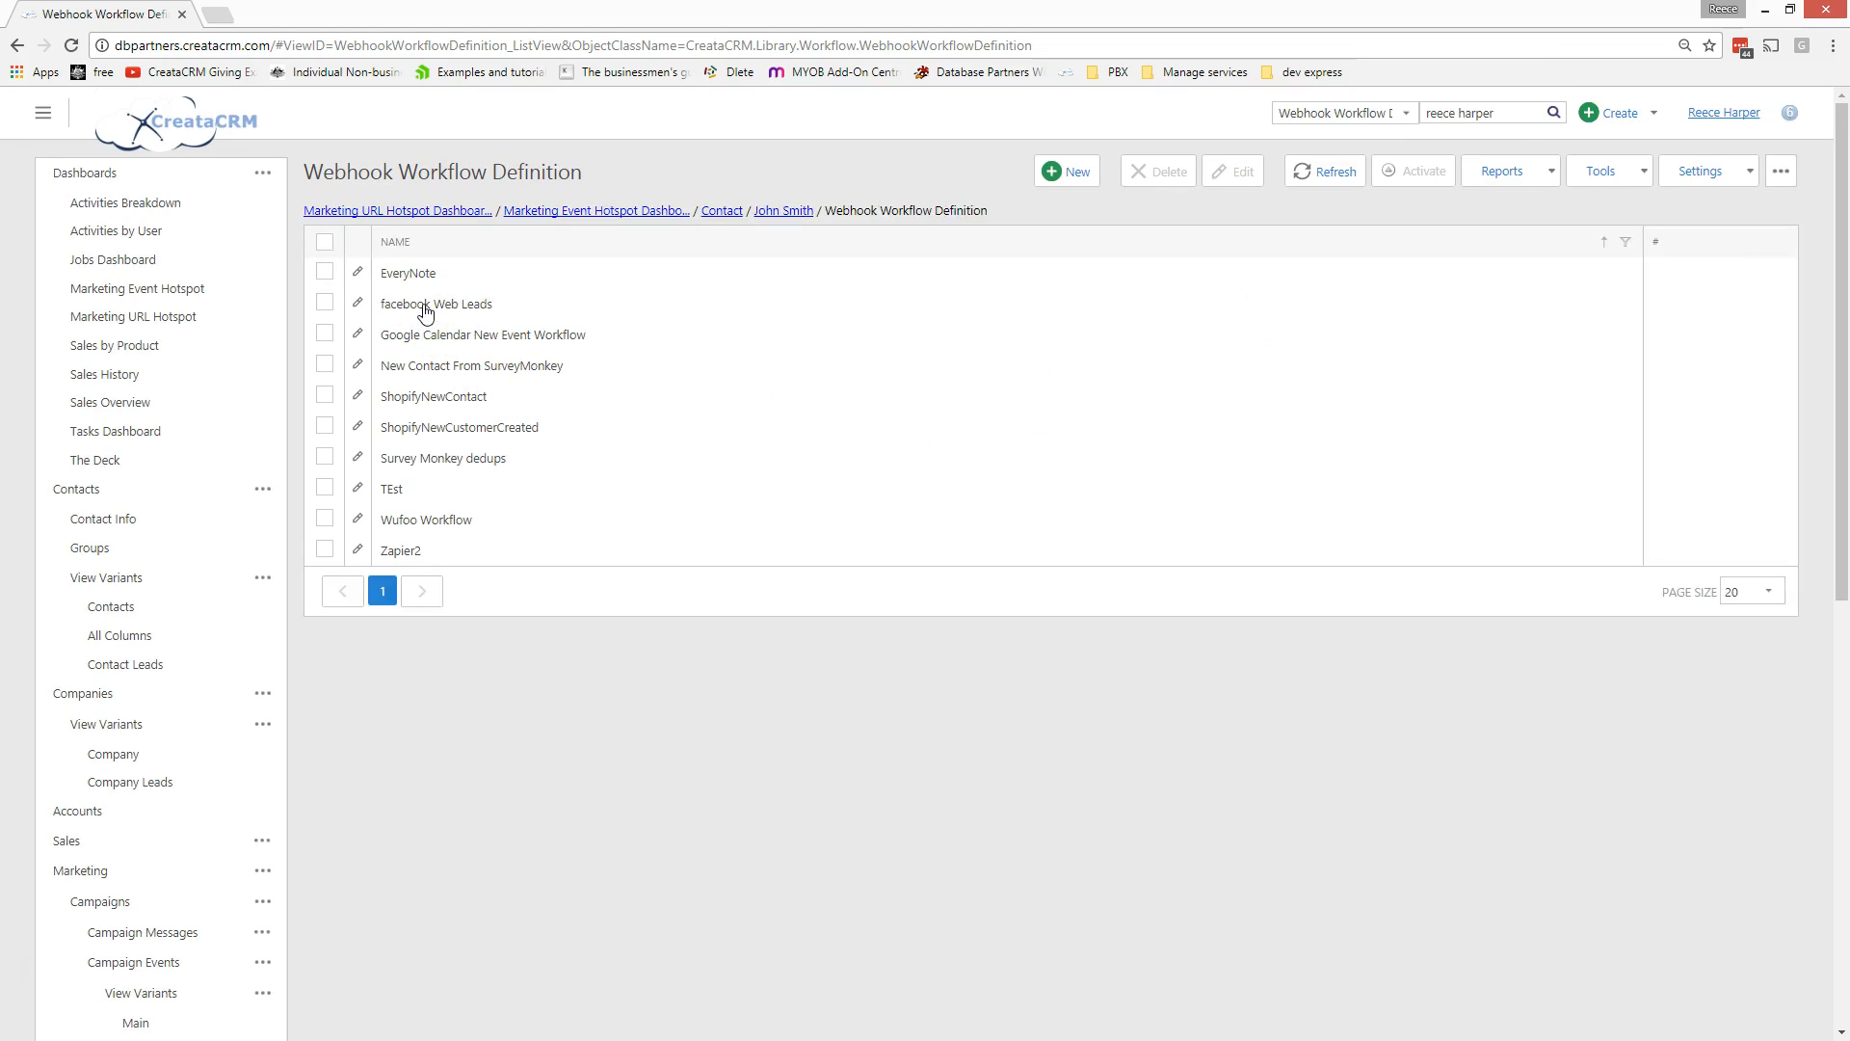
pyautogui.click(425, 311)
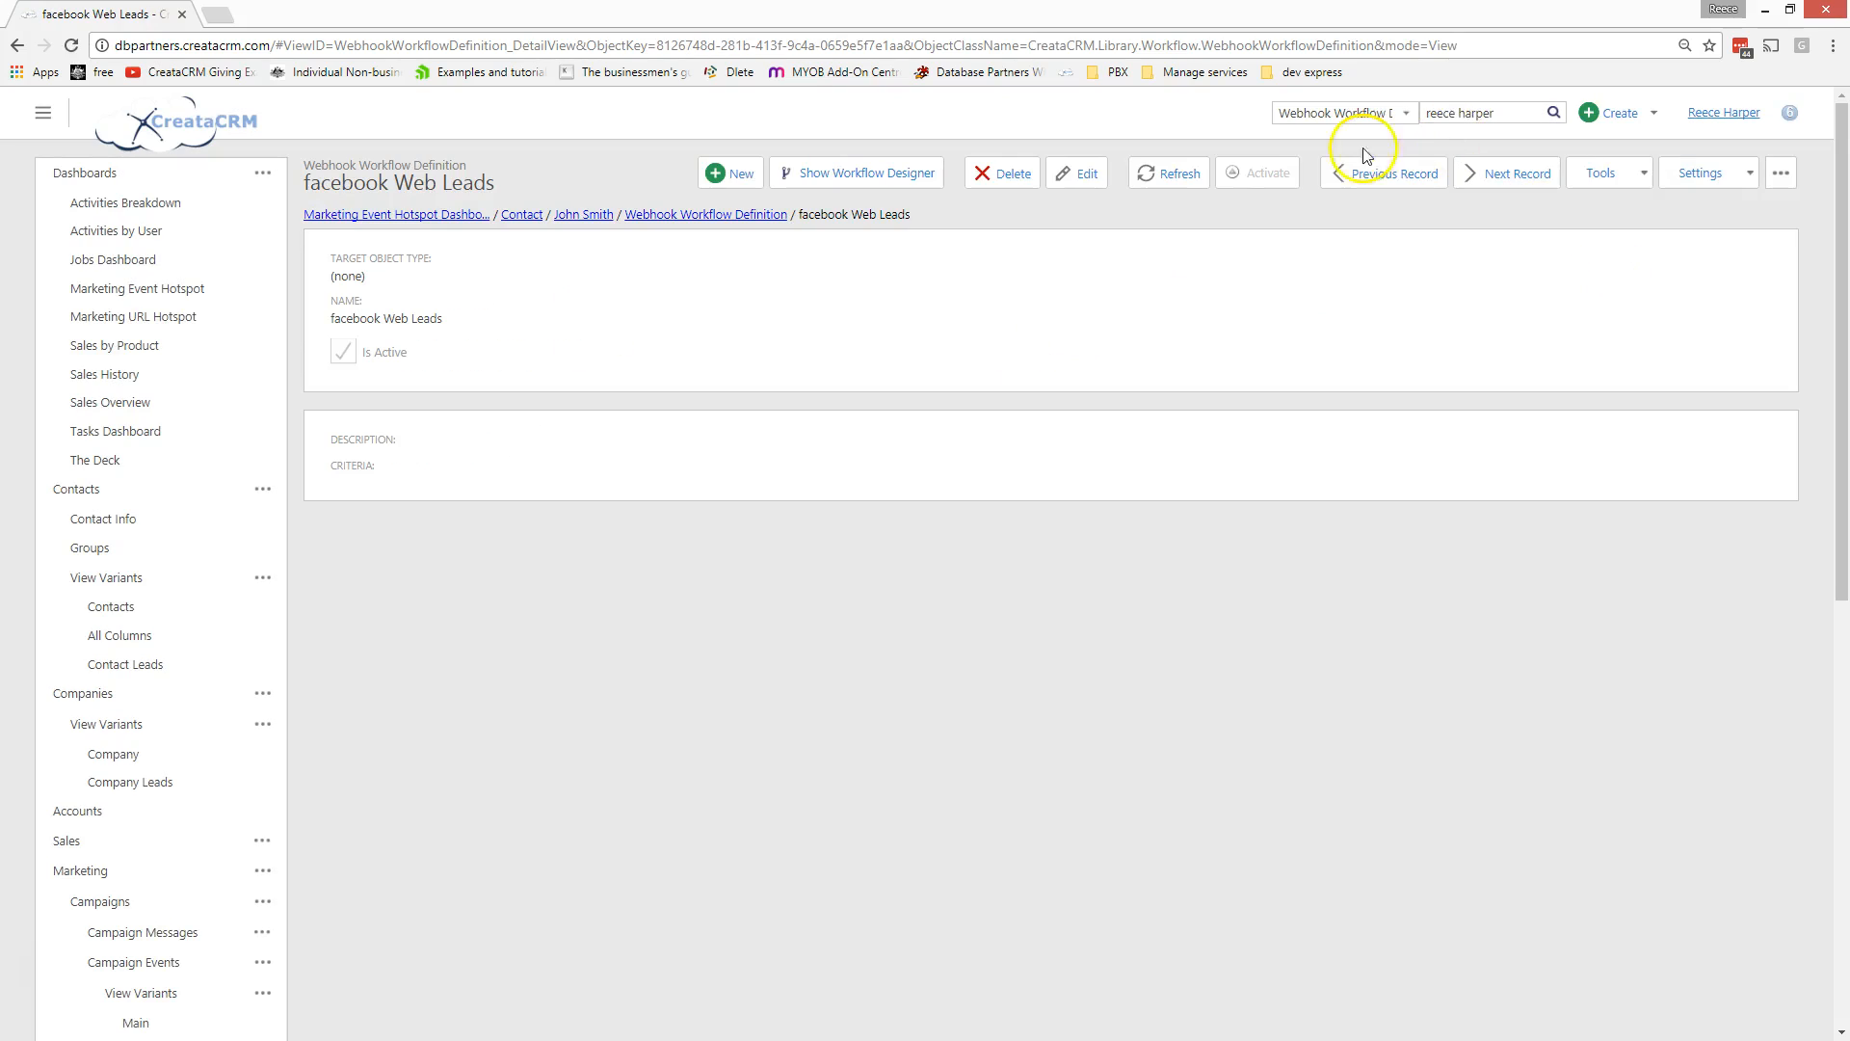
# - View the facebook Web Leads workflow designer maximized, then close it
pyautogui.click(902, 178)
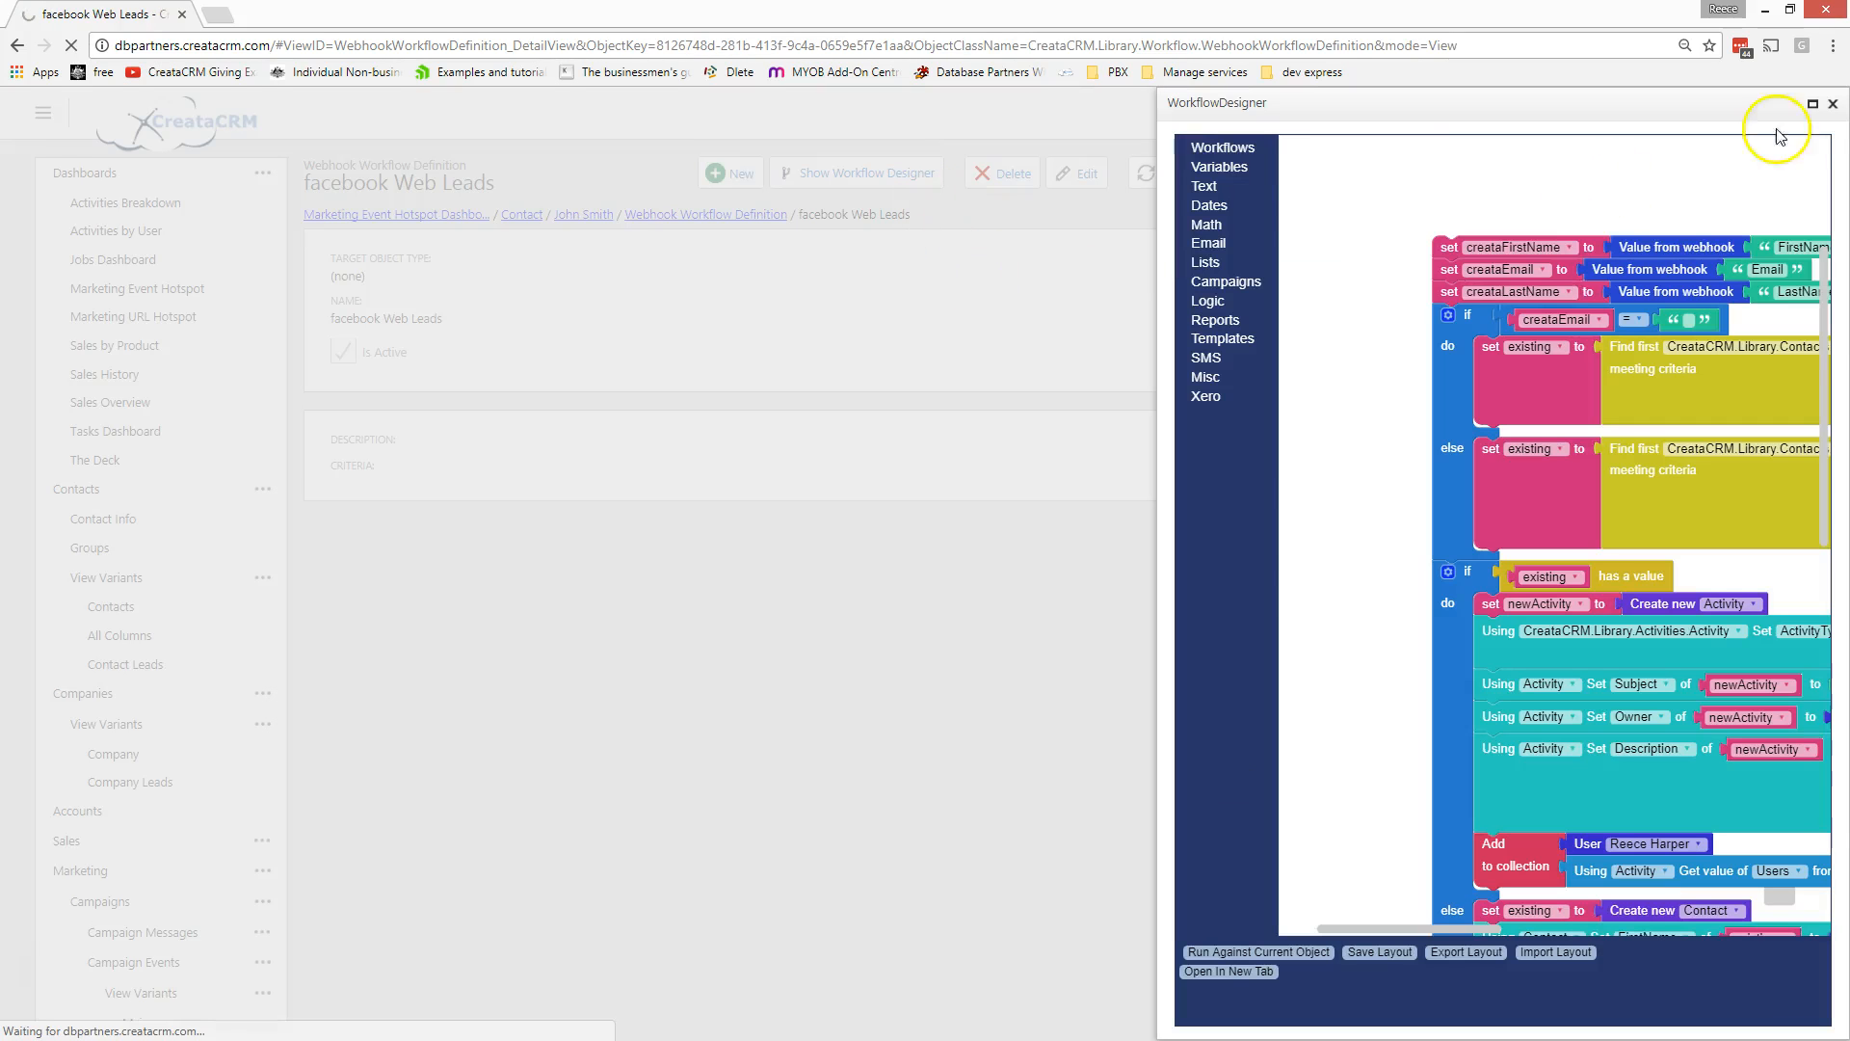
pyautogui.click(1812, 104)
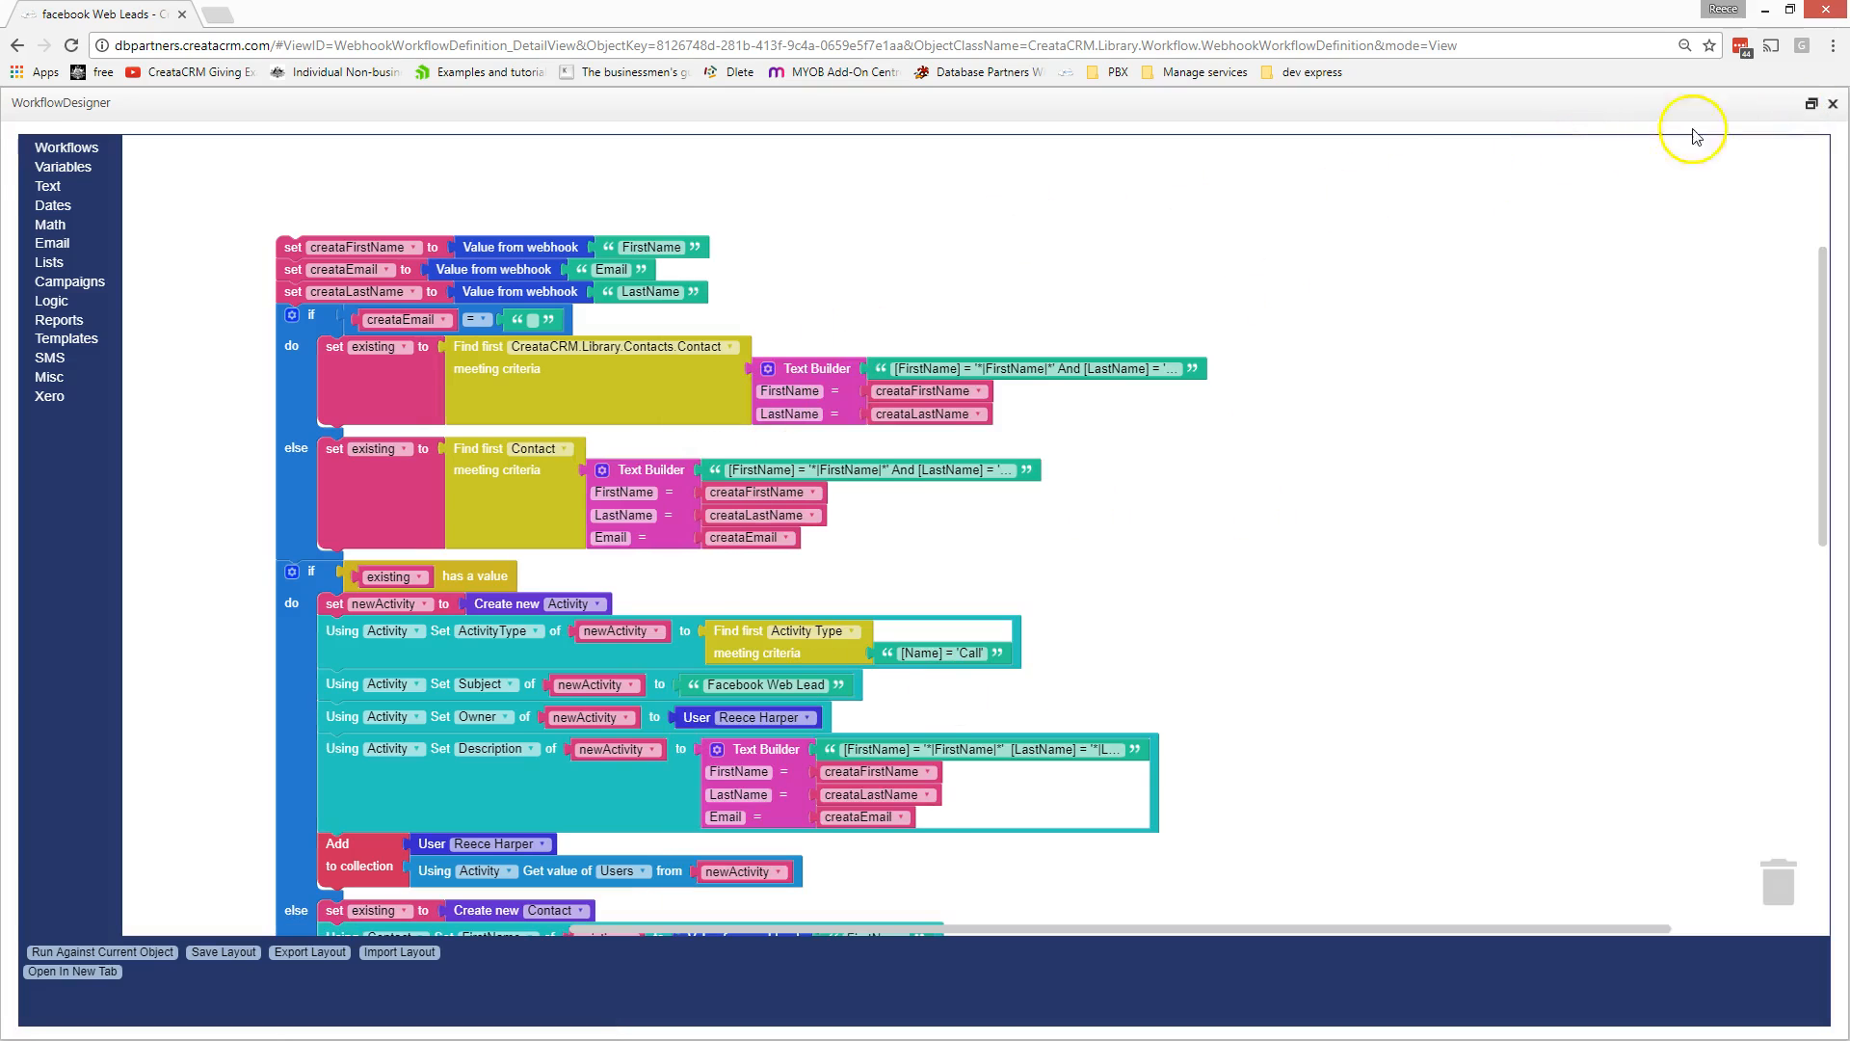
pyautogui.click(1832, 103)
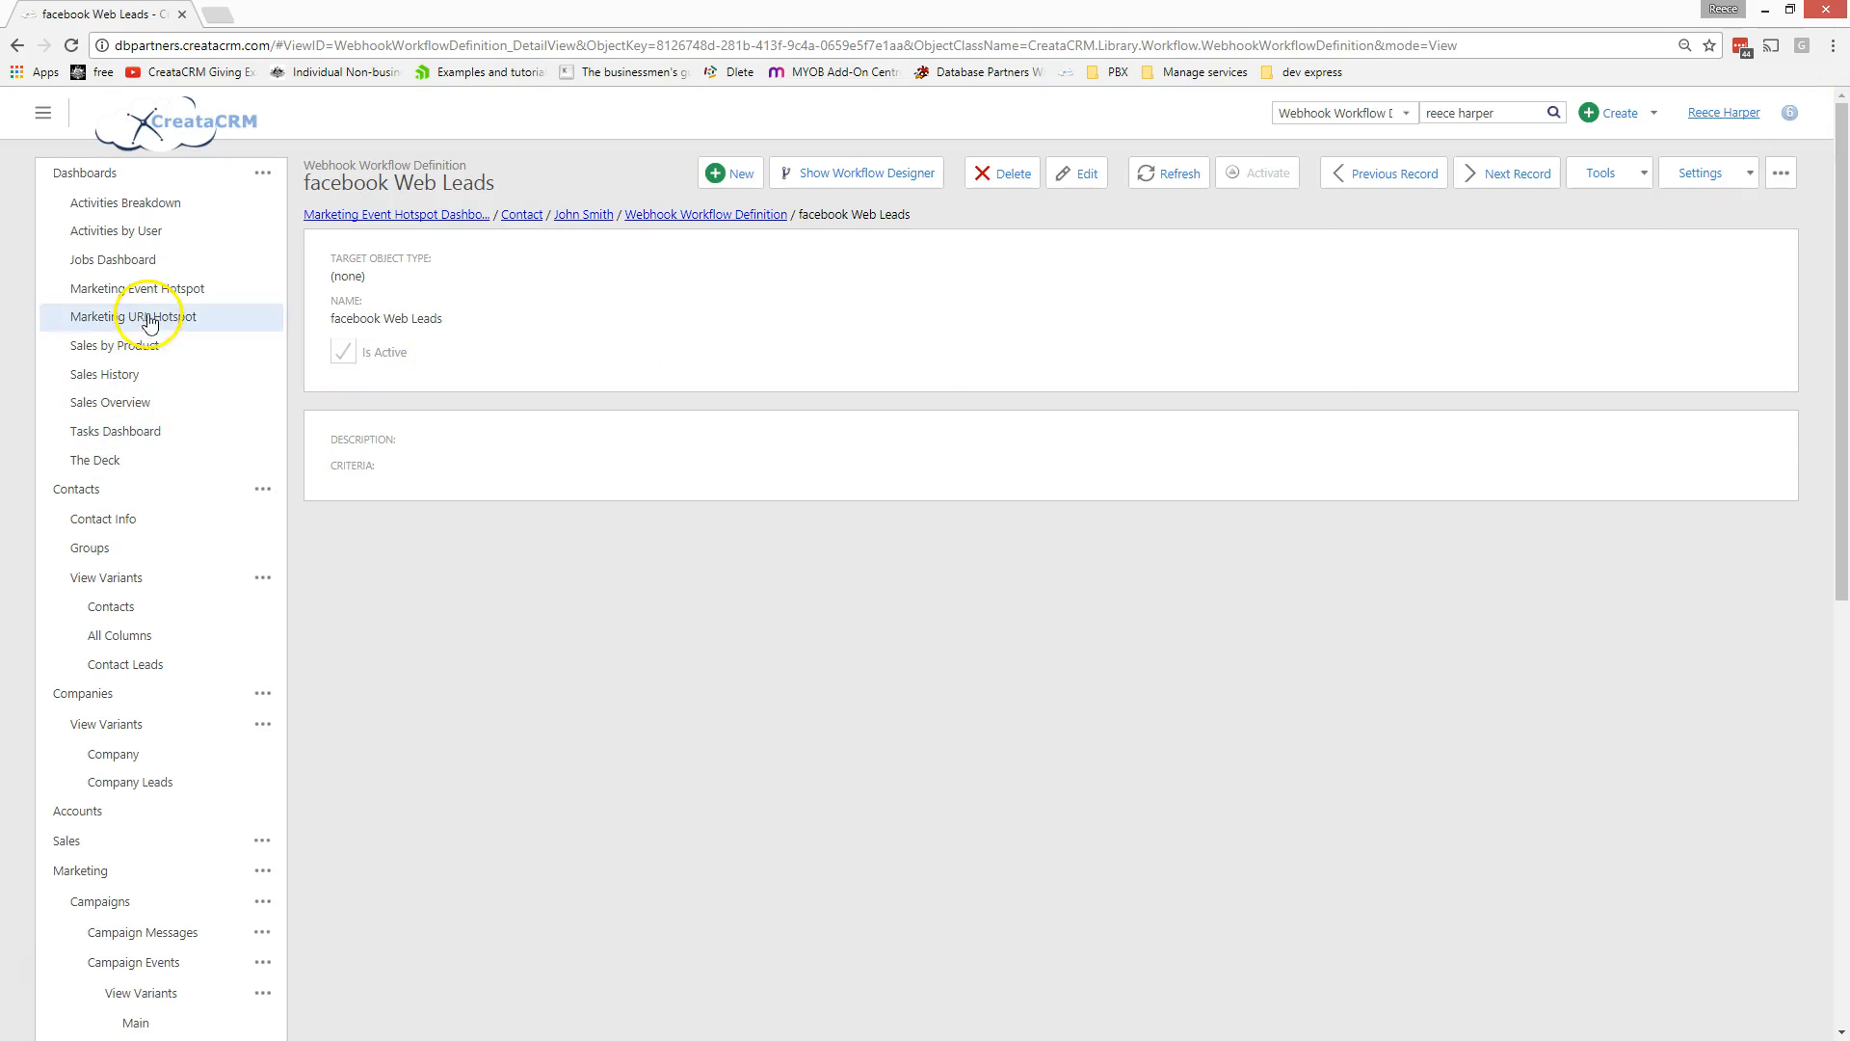
# - Return to the new contact's record from the Contacts list
pyautogui.click(285, 488)
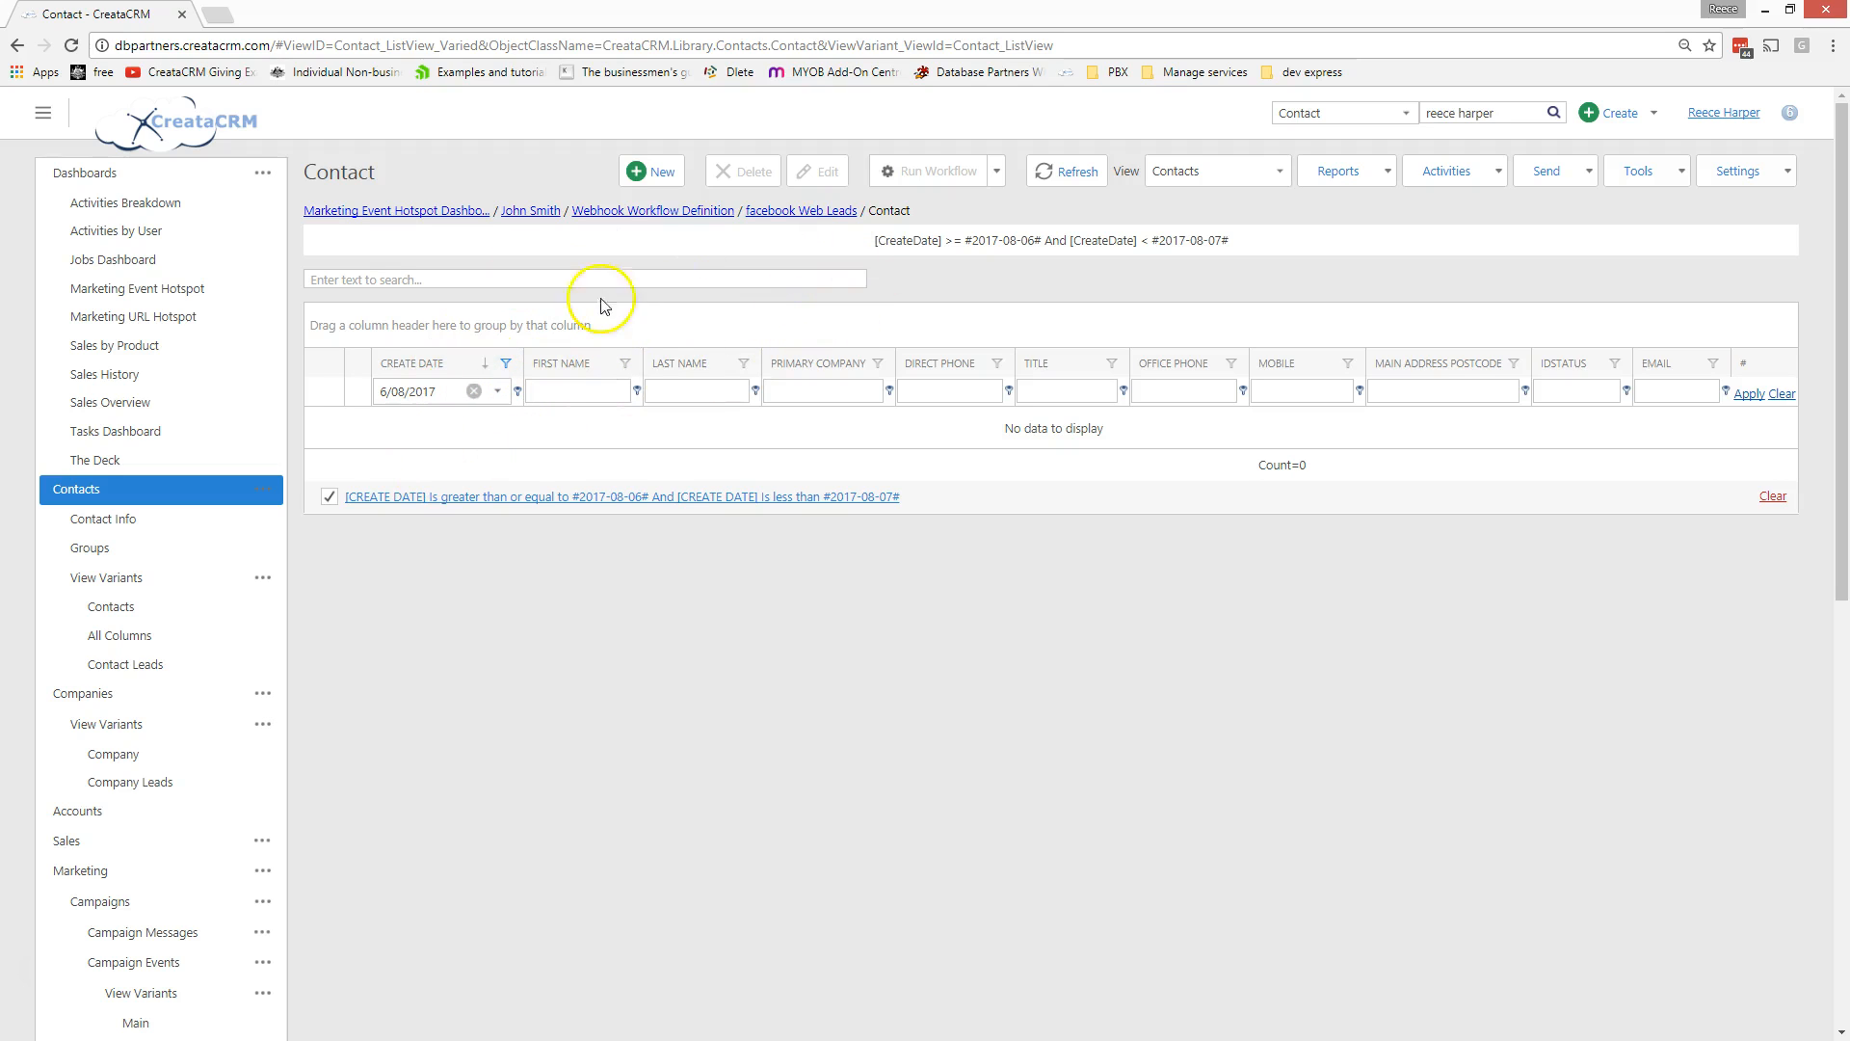
pyautogui.click(532, 211)
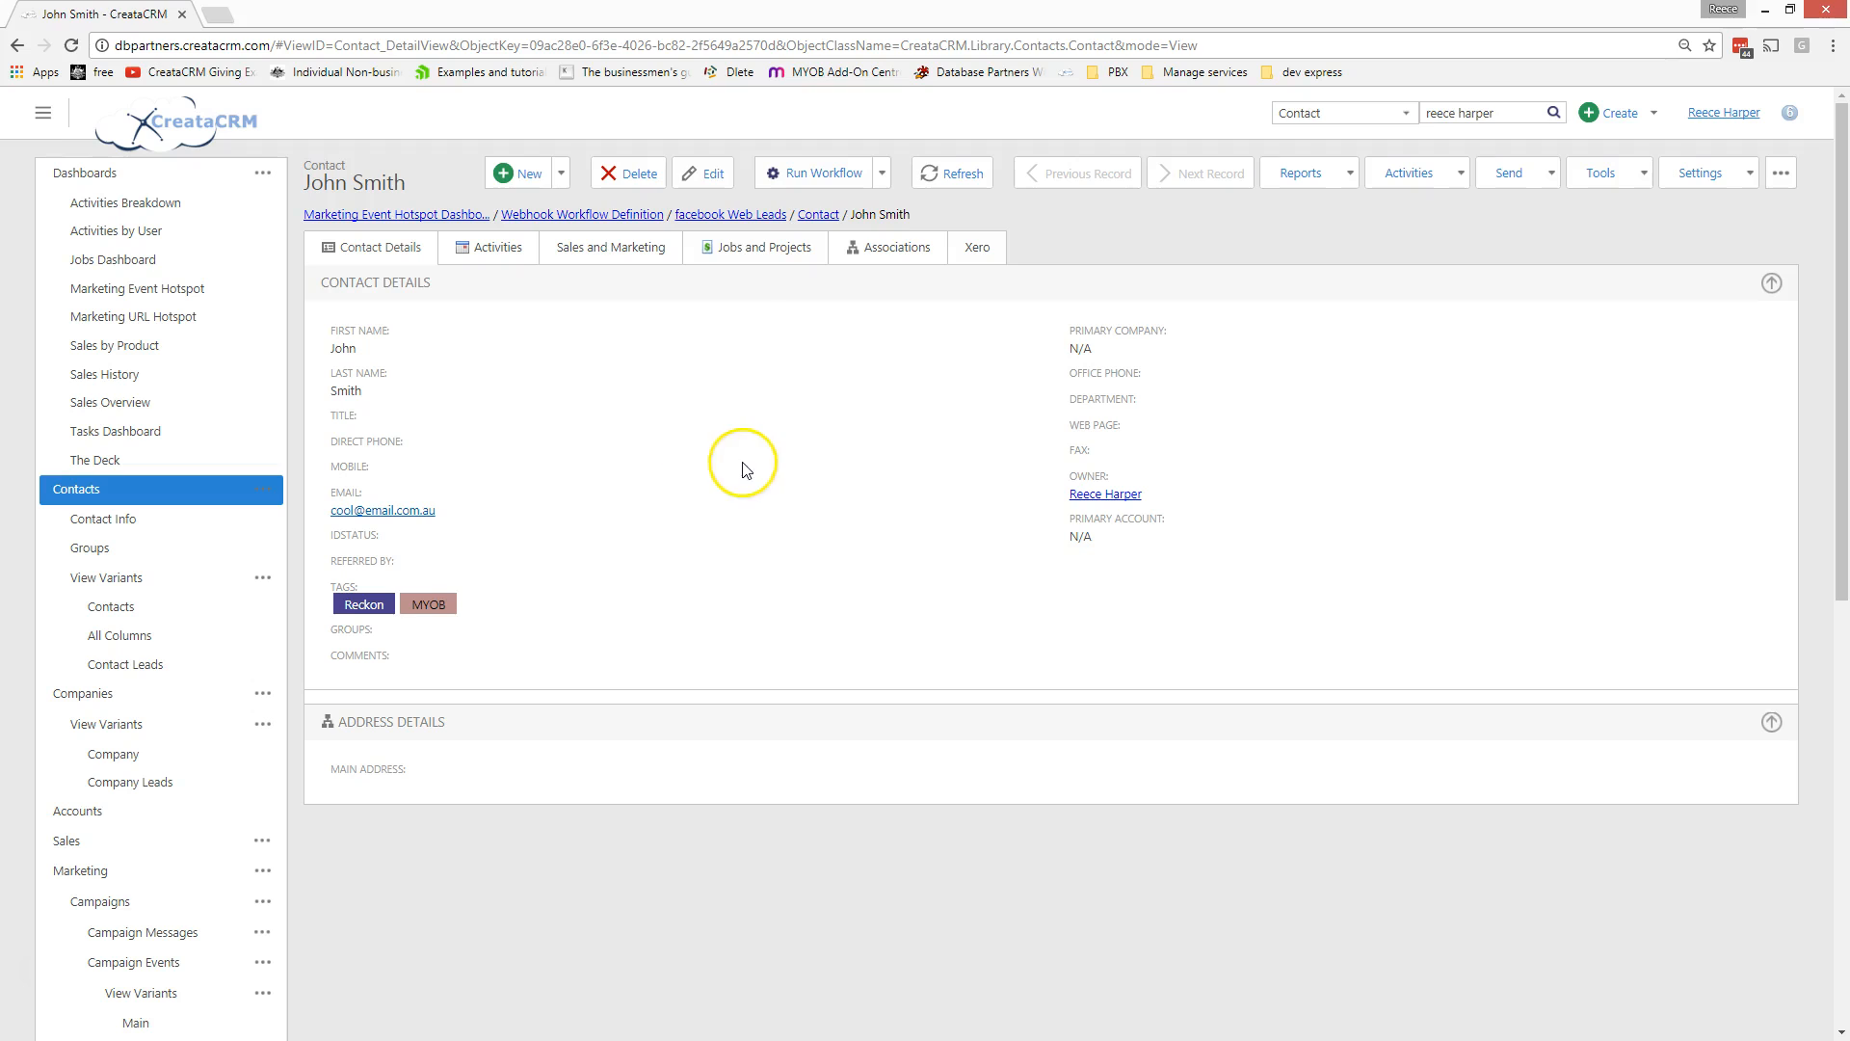
pyautogui.click(827, 173)
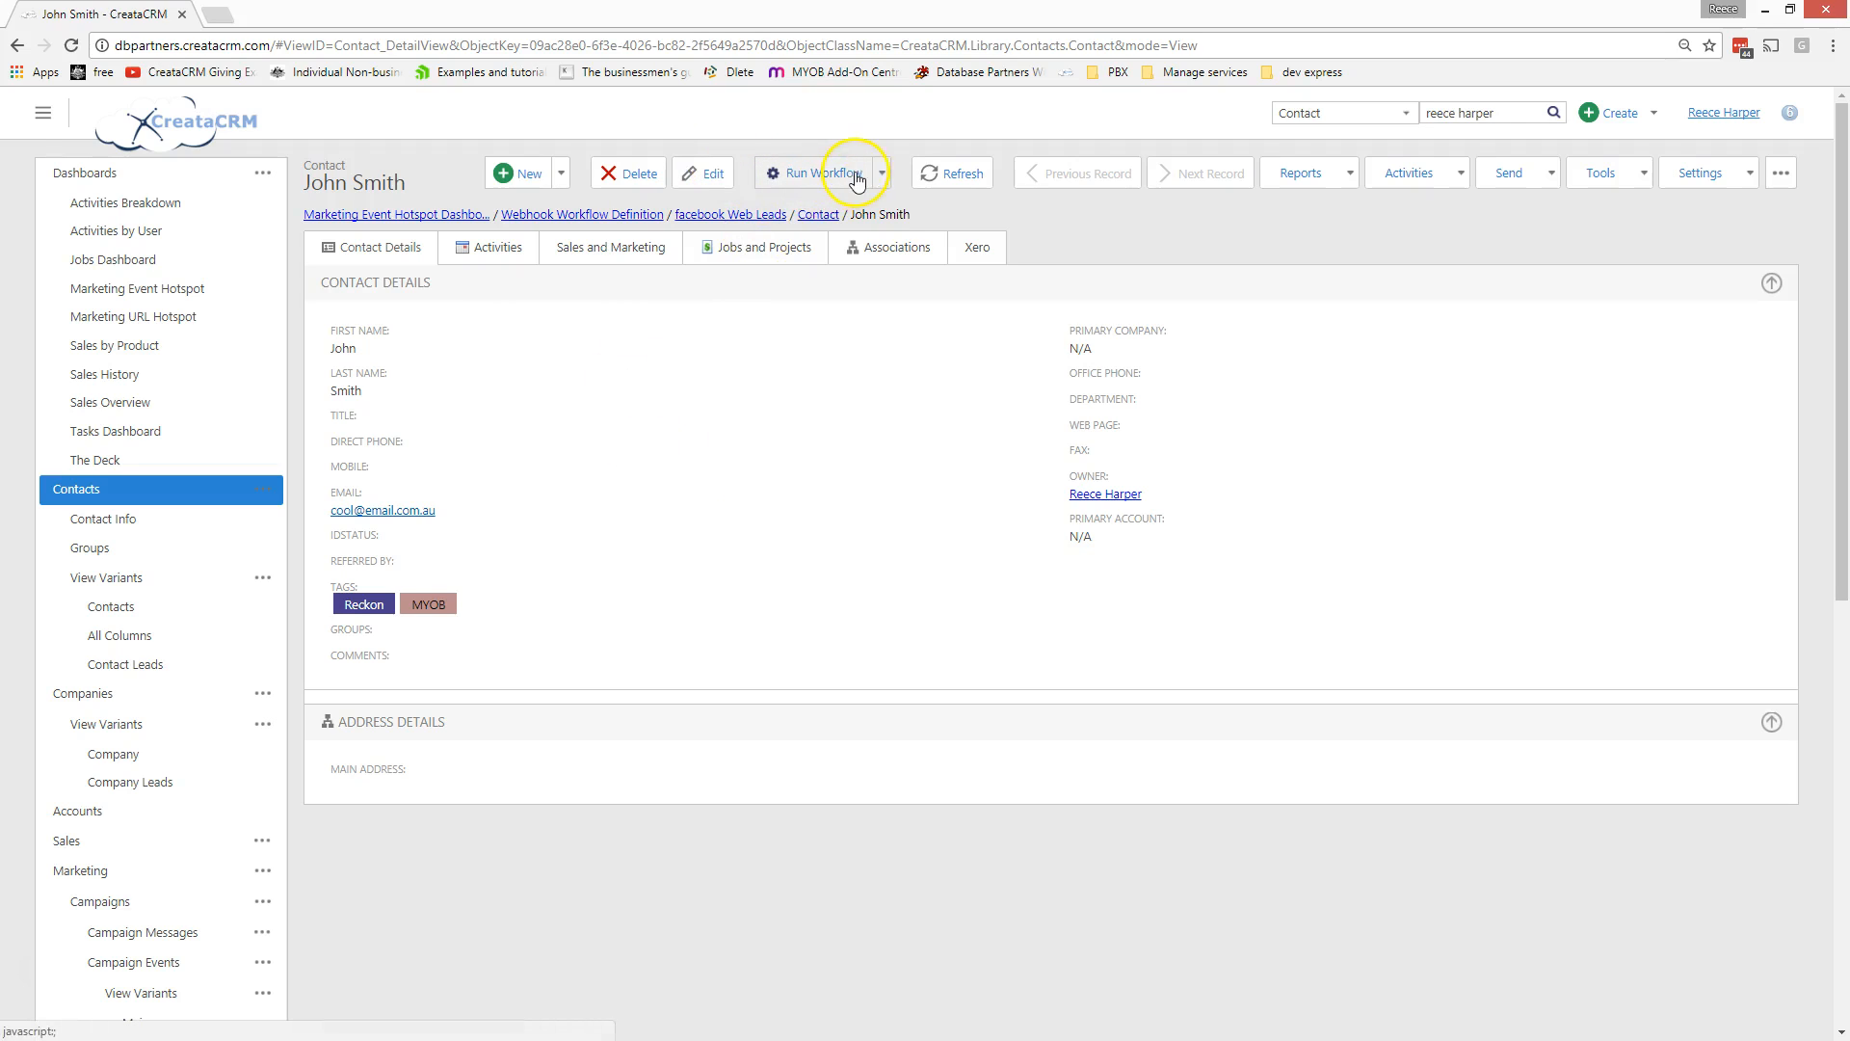
pyautogui.moveTo(852, 208)
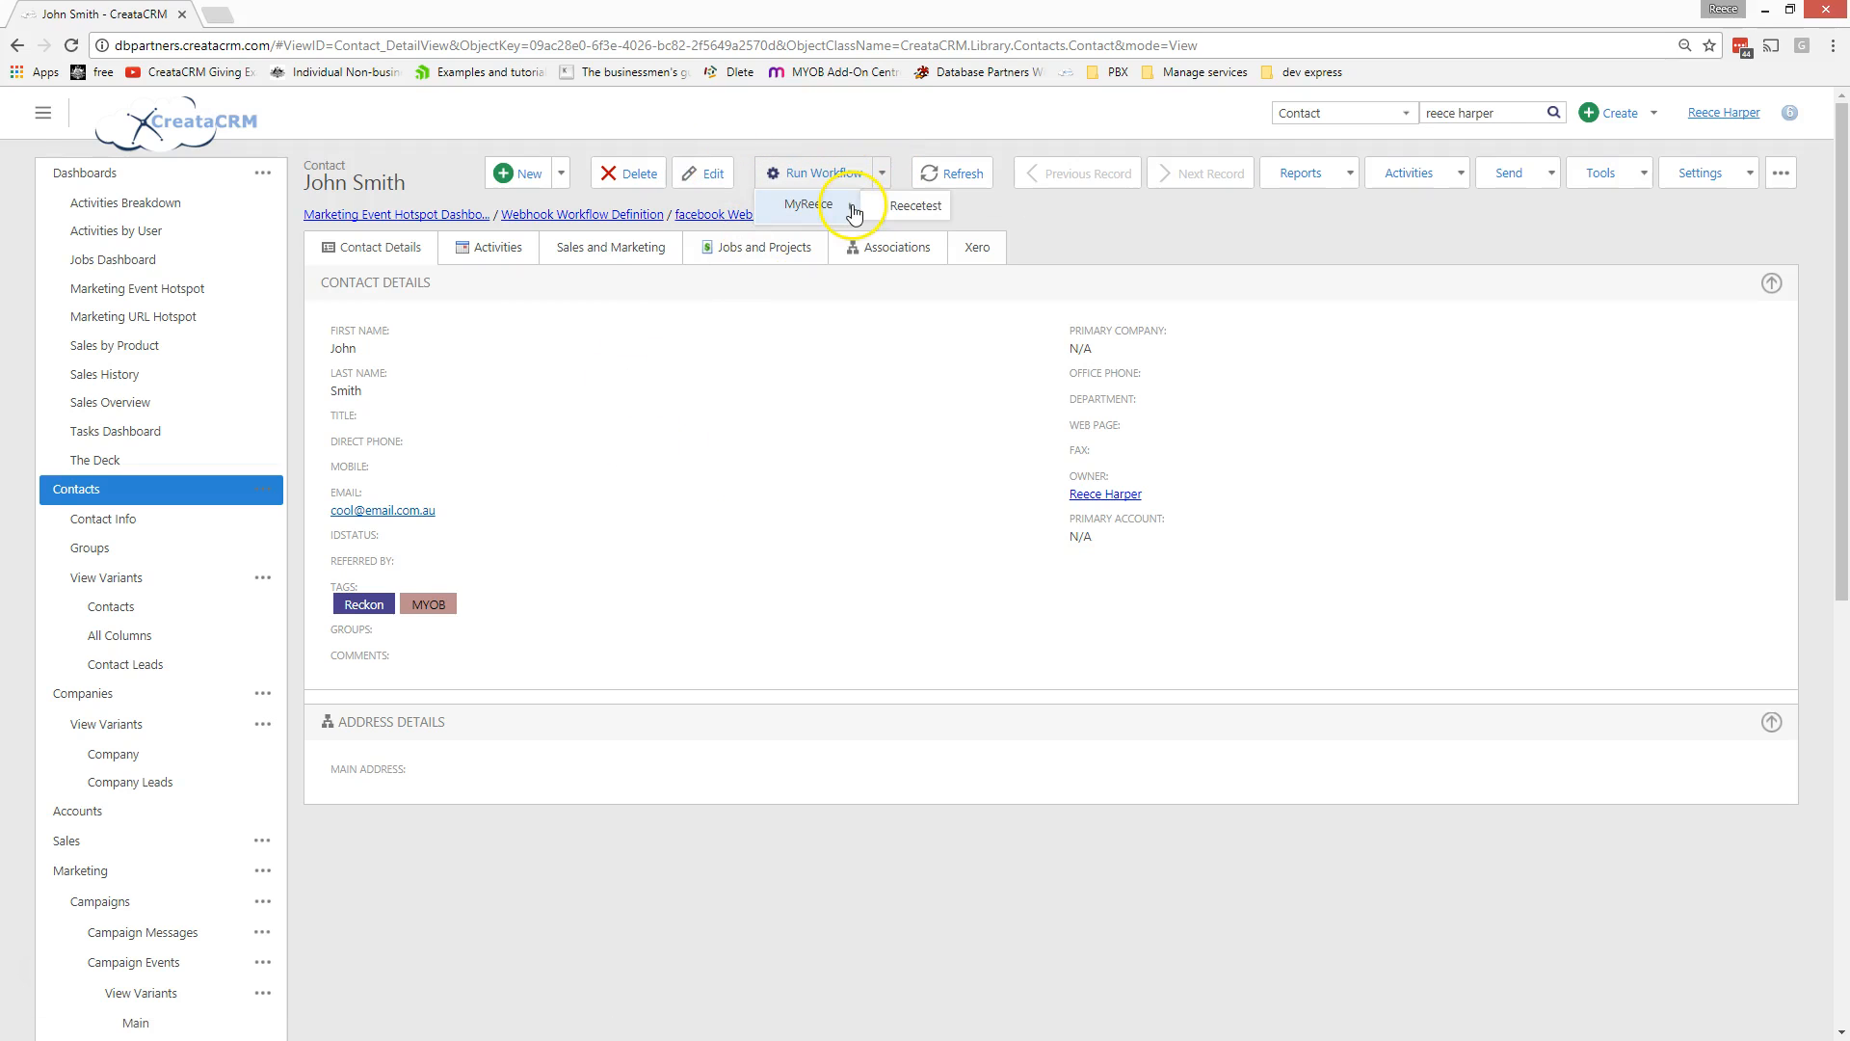